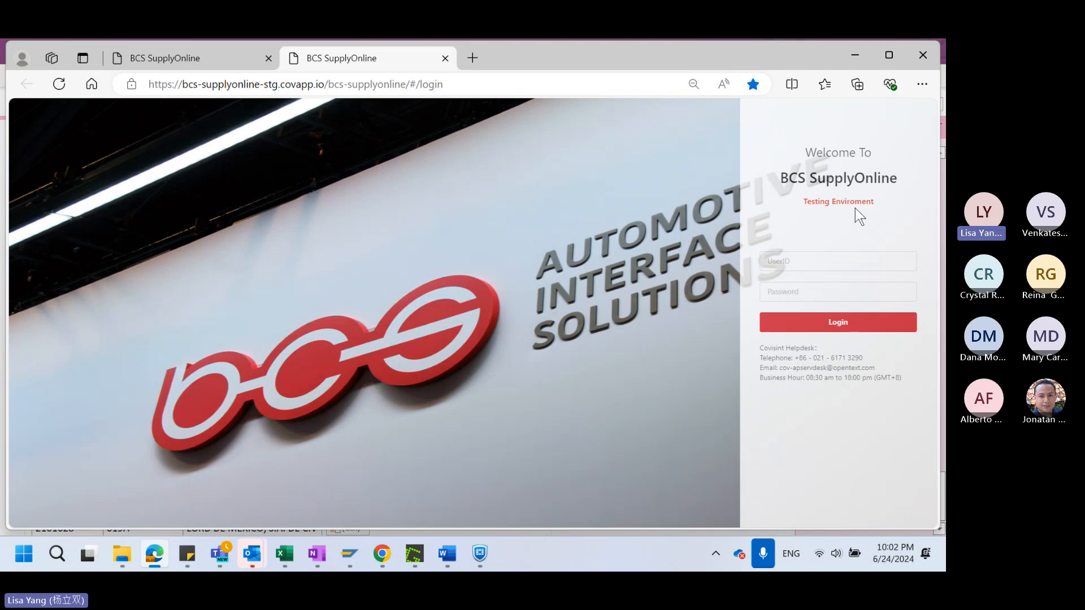
Copy the test account's user ID from the OneNote training notes into the UserID field of the BCS SupplyOnline login page
left_click(784, 260)
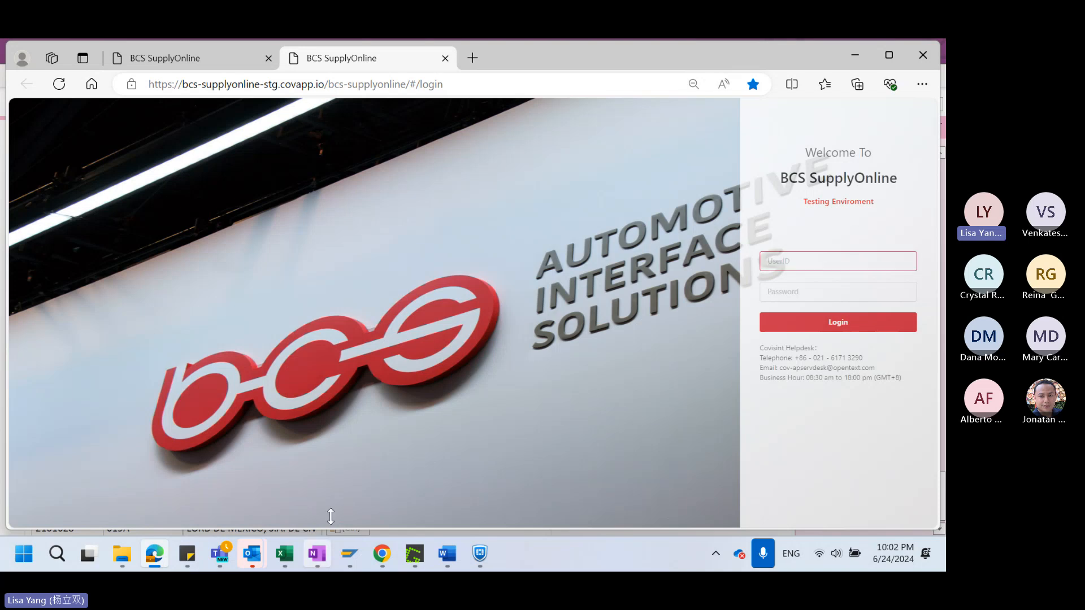
mouse_move(317, 554)
left_click(308, 447)
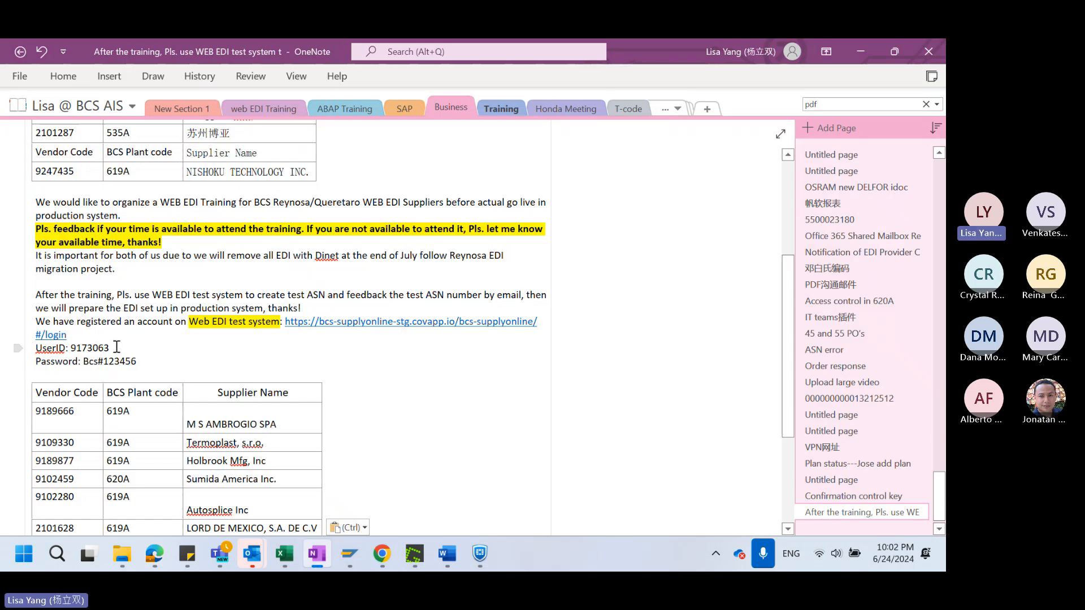
left_click_drag(116, 346, 72, 342)
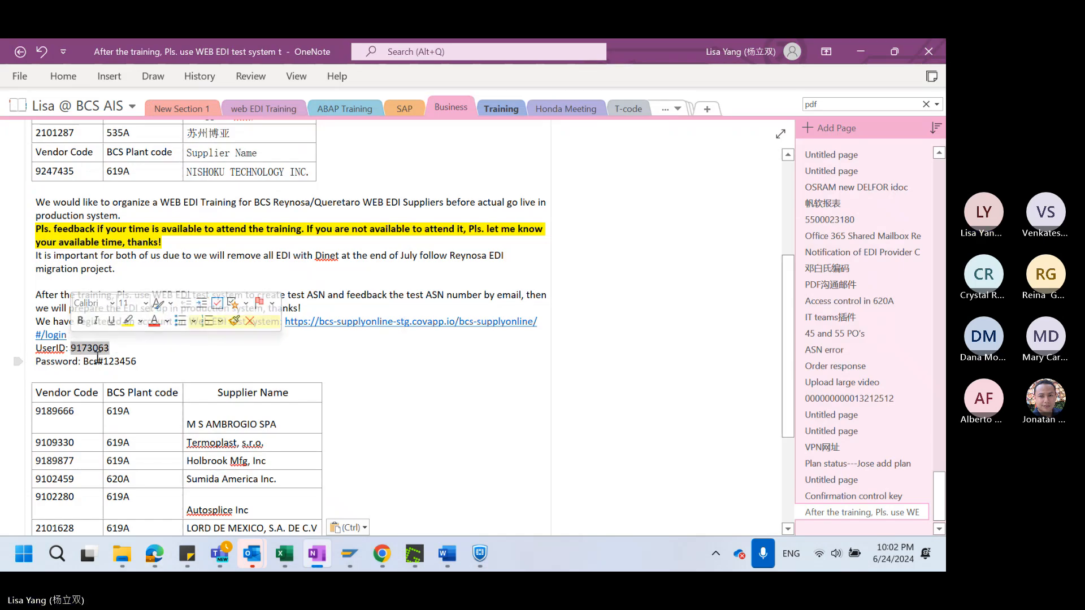
key("ctrl+c")
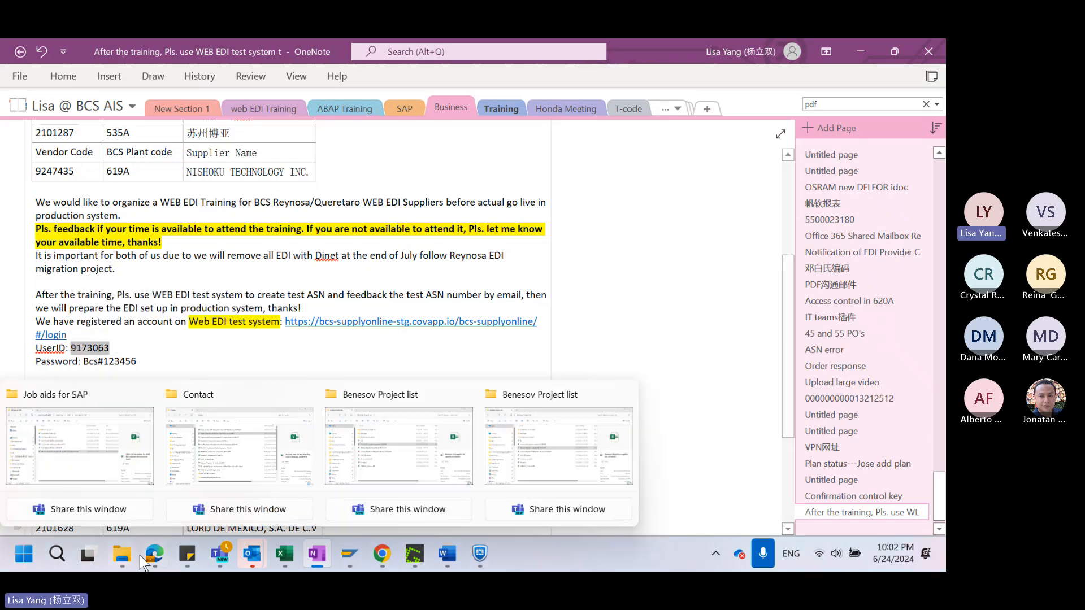
mouse_move(154, 554)
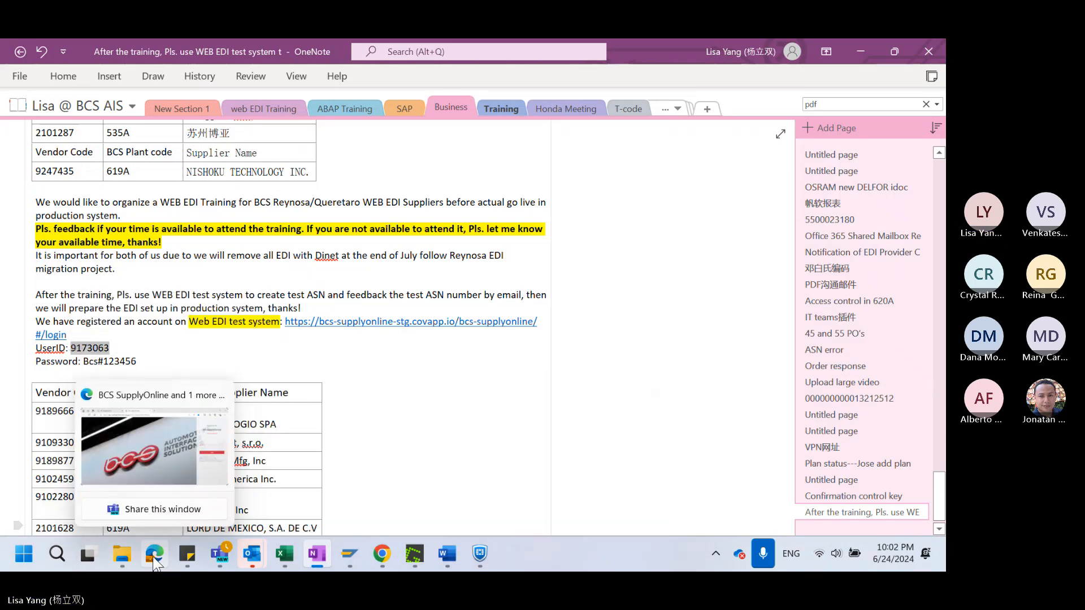
left_click(151, 469)
left_click(796, 262)
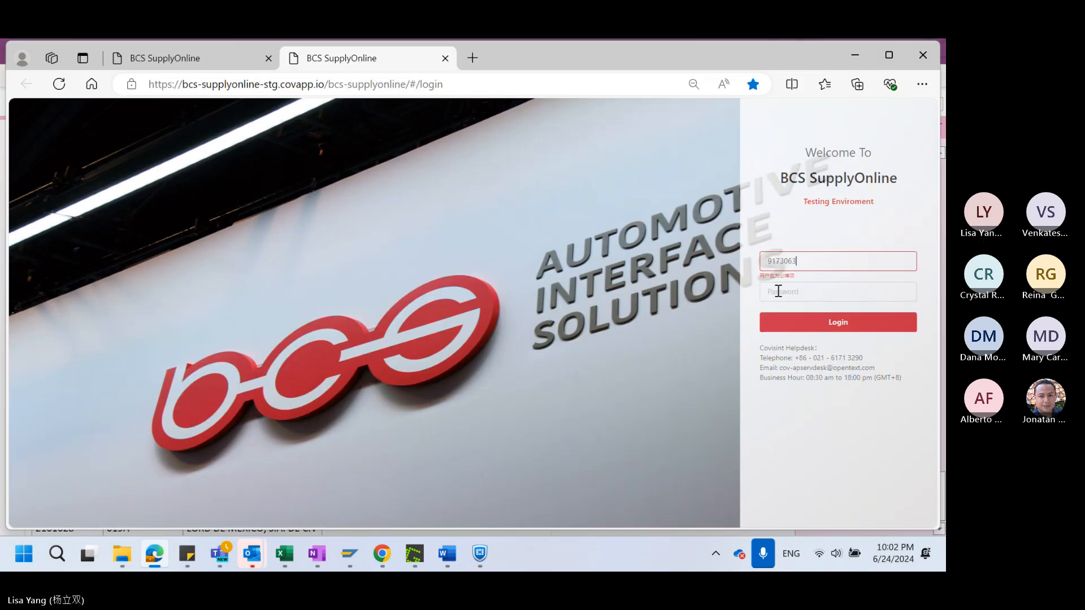
key("ctrl+v")
Enter the account password, reveal it for checking, and log in to the BCS SupplyOnline testing environment
left_click(780, 292)
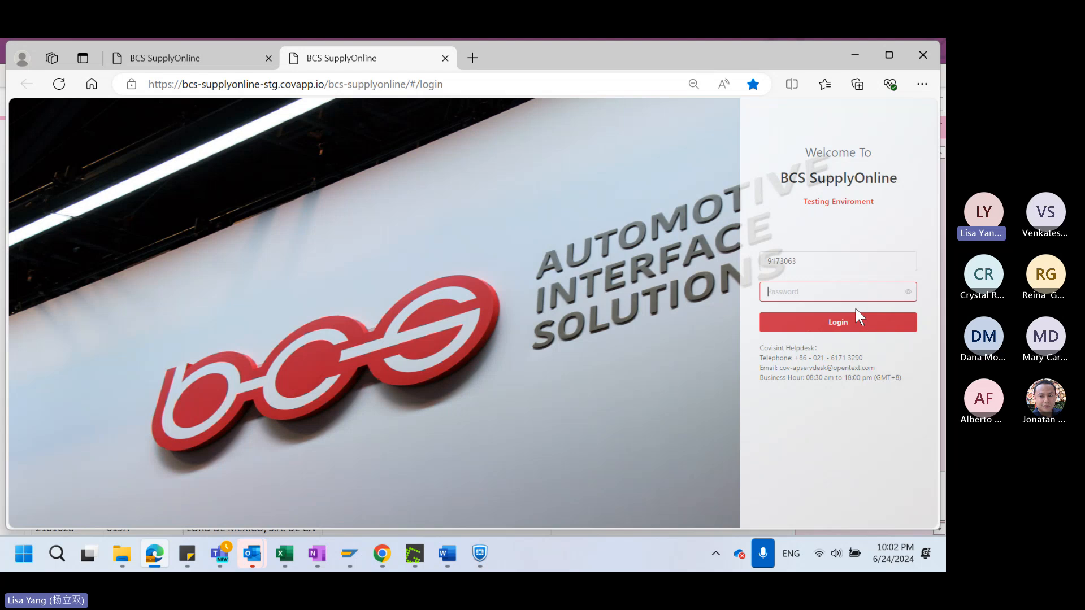
type("••••••••••")
left_click(908, 292)
left_click(840, 331)
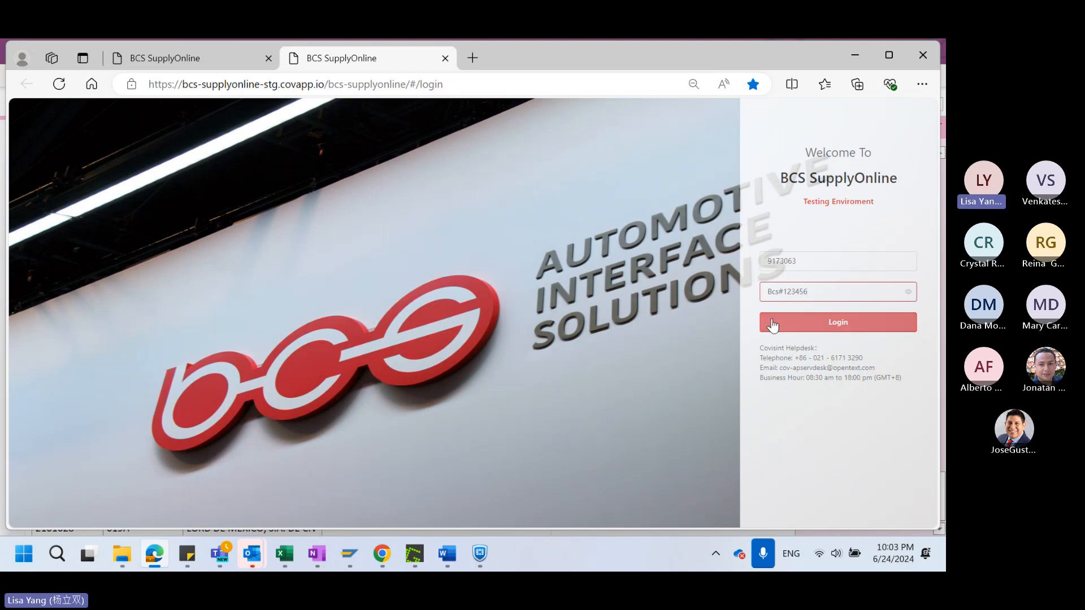
left_click(836, 327)
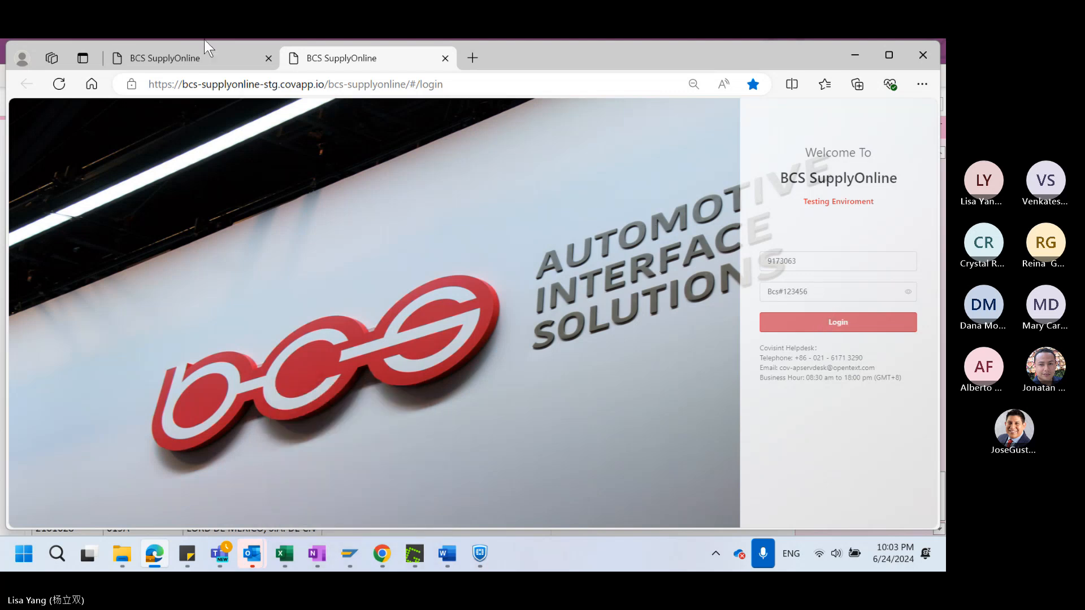
left_click(830, 322)
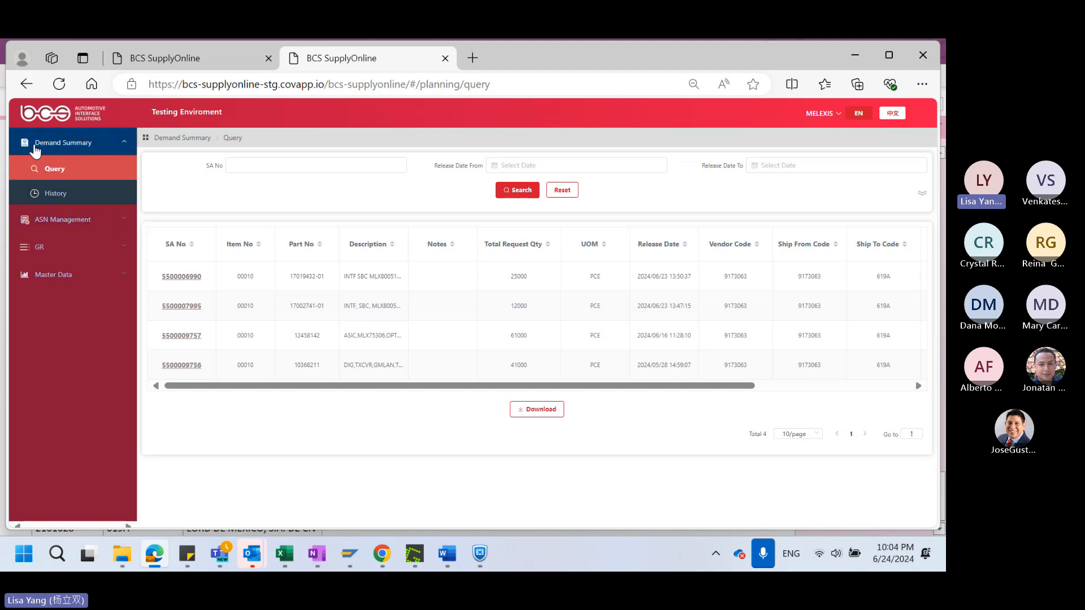
Review the columns of the Demand Summary query list and open the details of the first scheduling agreement
left_click(80, 145)
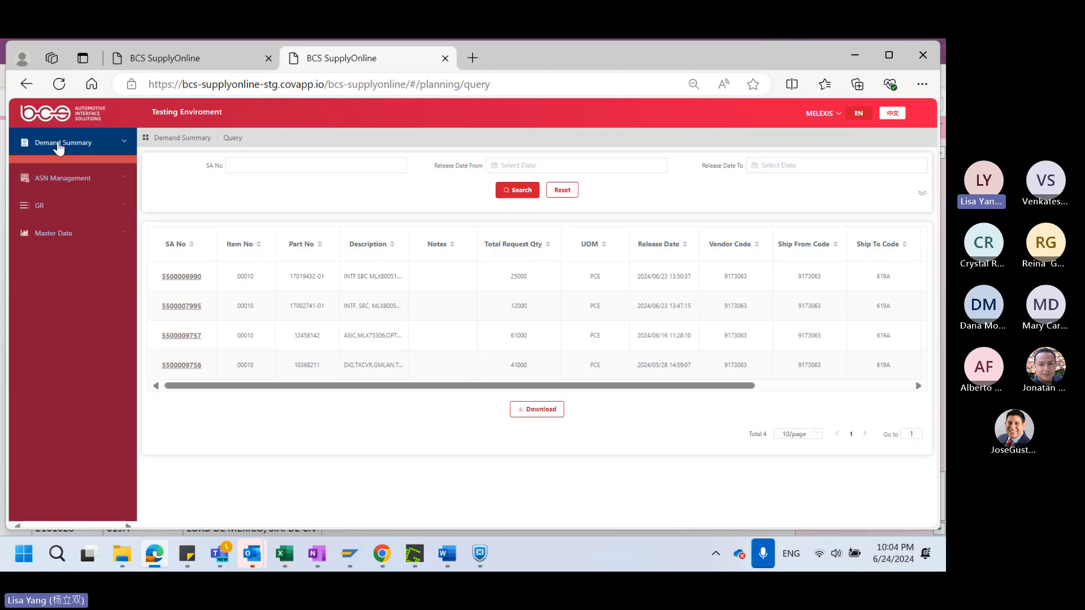
left_click(69, 143)
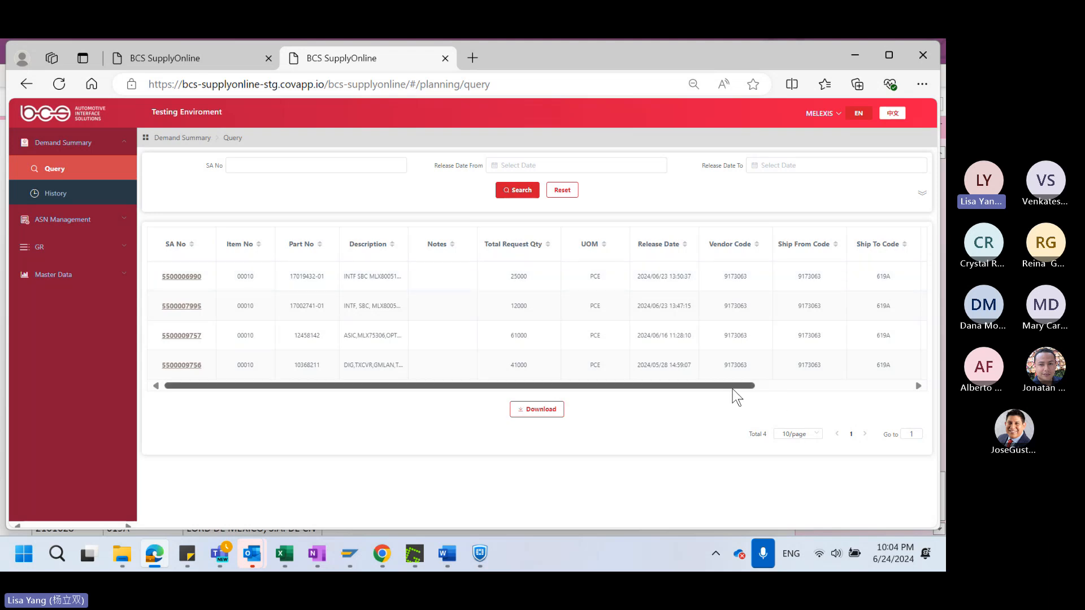
left_click_drag(732, 388, 842, 387)
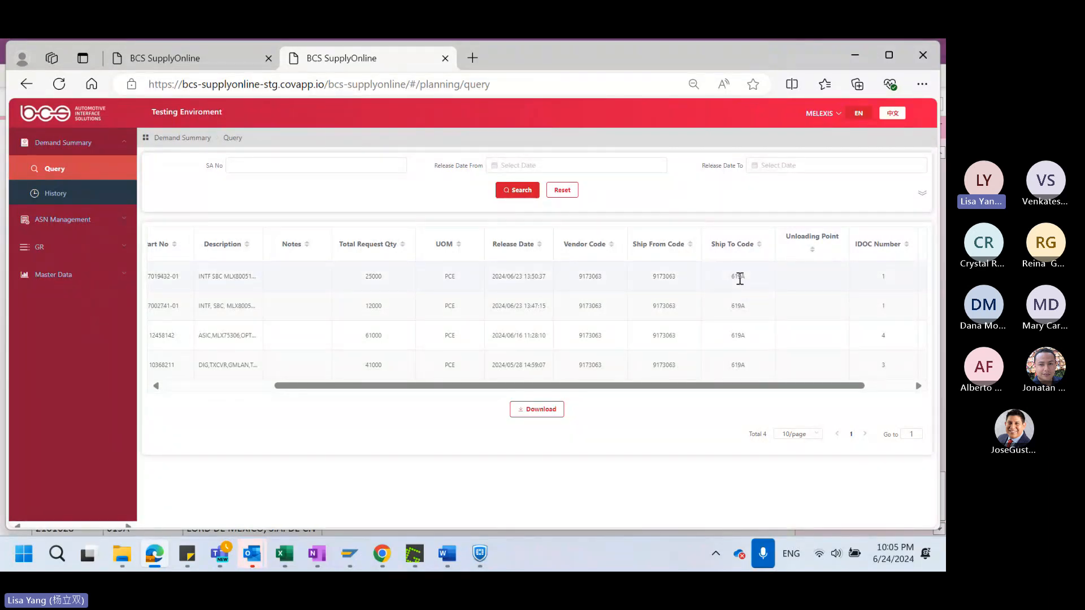
left_click_drag(804, 385, 607, 412)
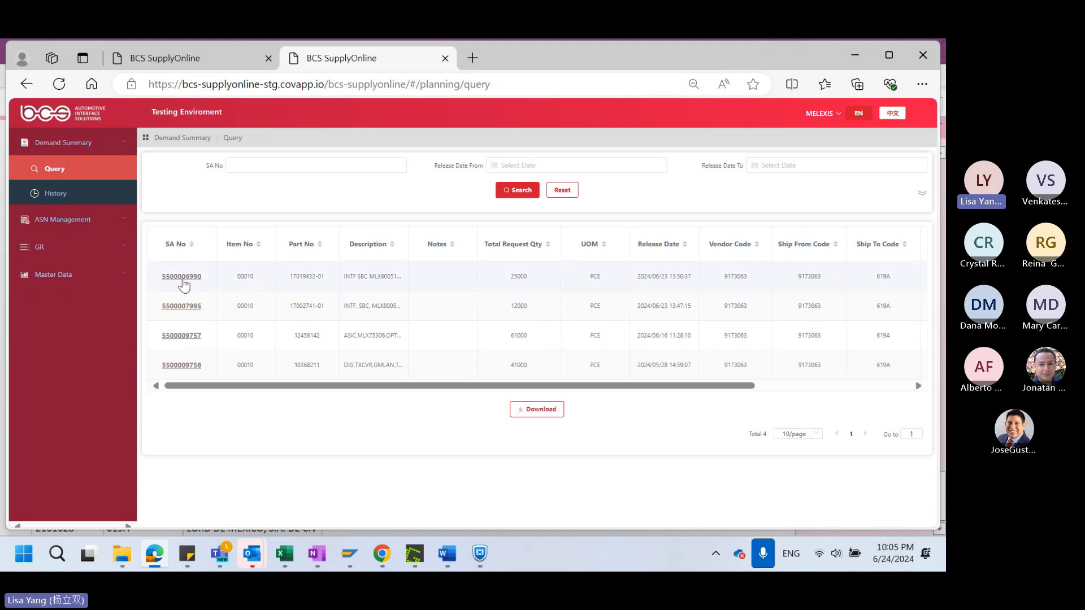
left_click(184, 278)
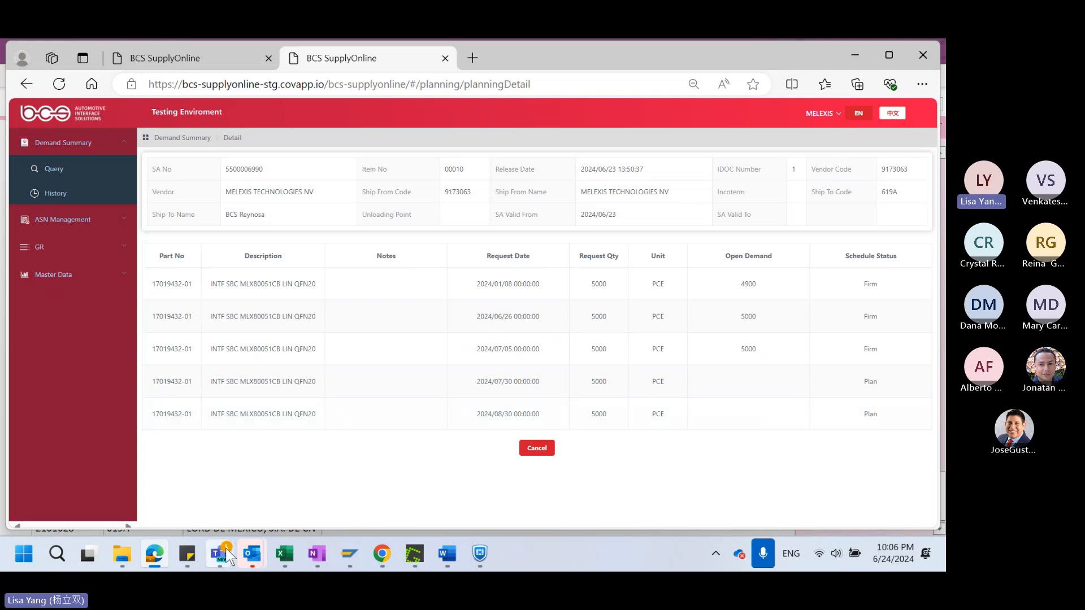
Switch to the Teams meeting, admit the participant waiting in the lobby, and return to the demand details in the browser
mouse_move(226, 556)
left_click(222, 432)
left_click(525, 180)
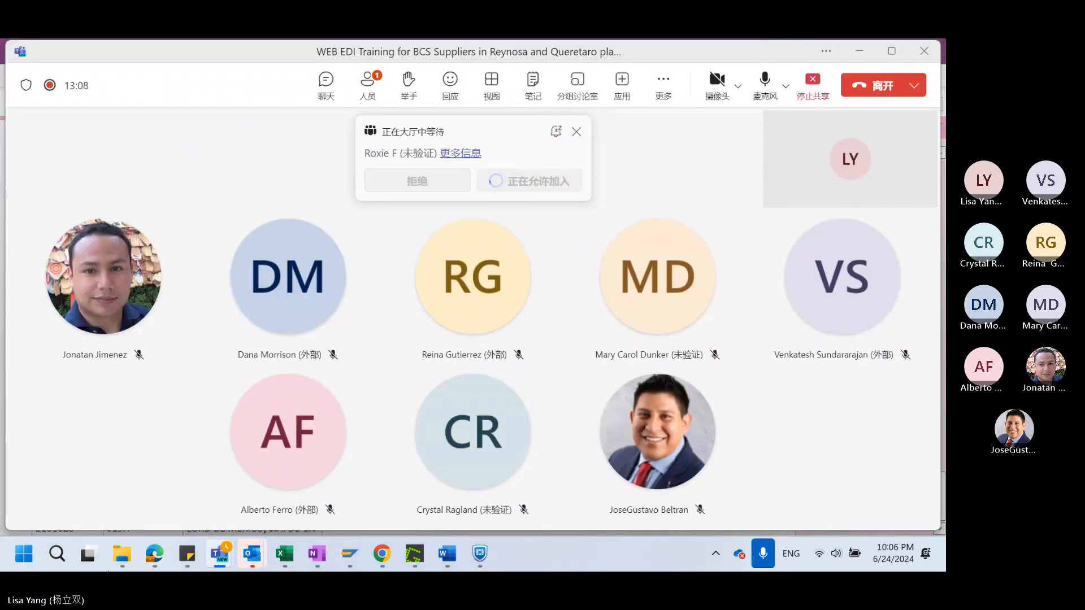
mouse_move(154, 553)
left_click(136, 444)
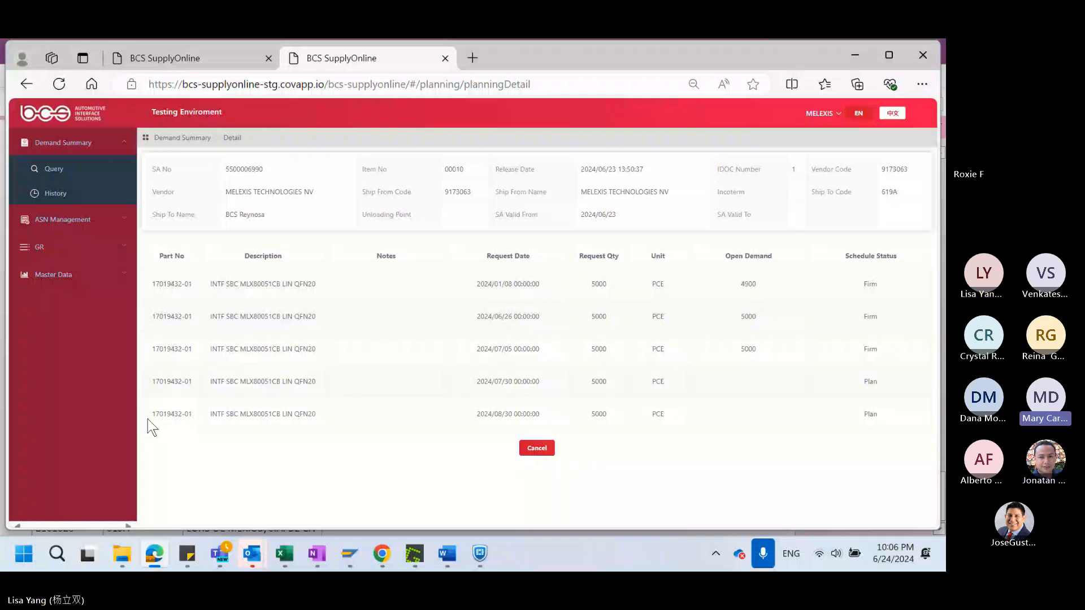
Check the participants in the Teams meeting window and switch back to the supplier portal
mouse_move(221, 553)
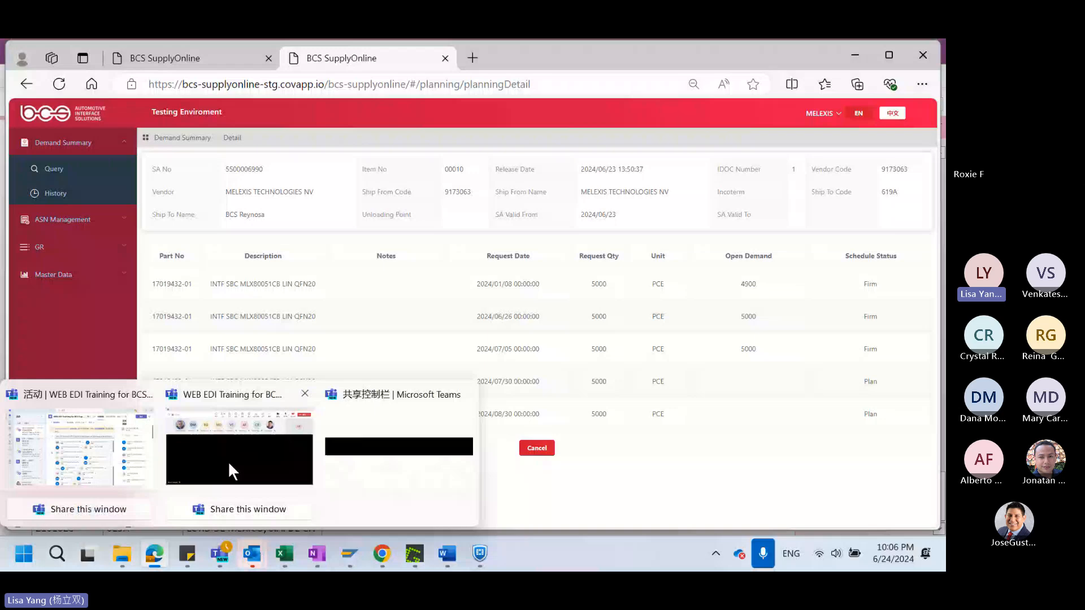
left_click(228, 461)
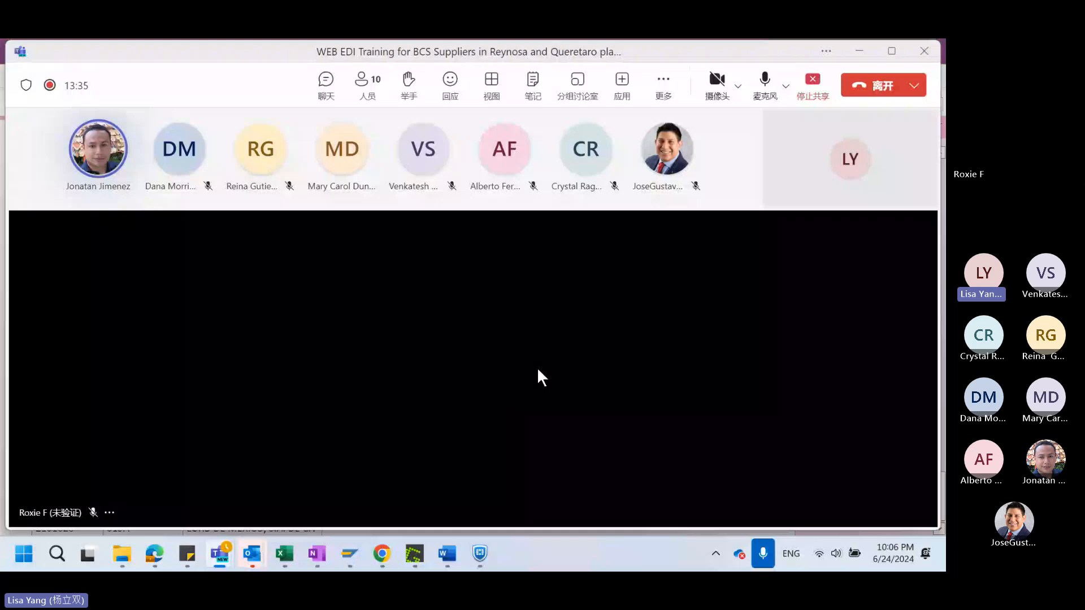
key("alt+Tab")
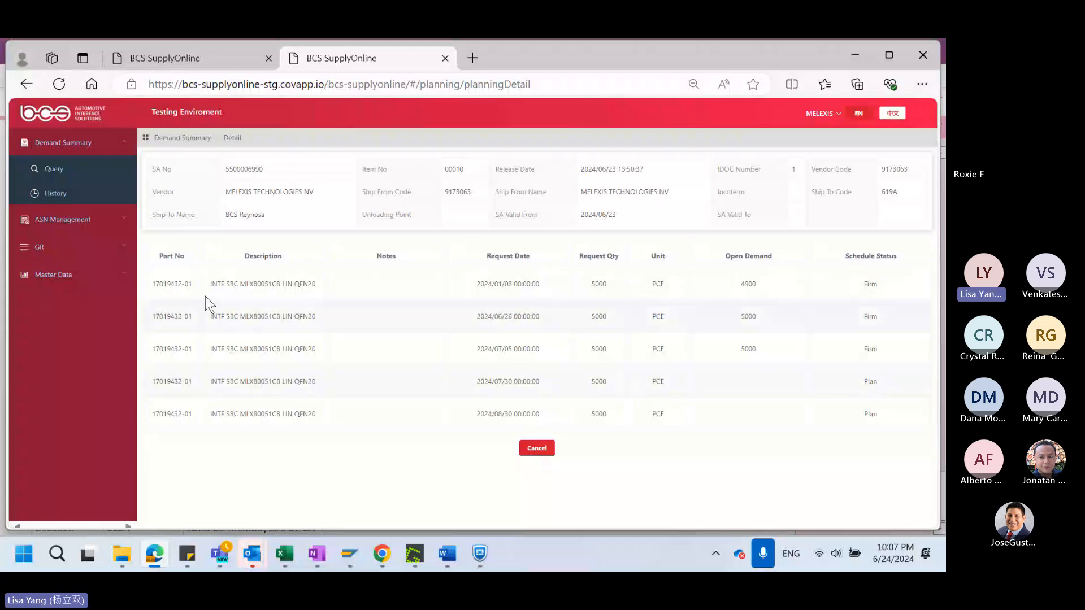
Download the Demand Summary query list and open Planning (76).xlsx in Excel for editing
left_click(59, 169)
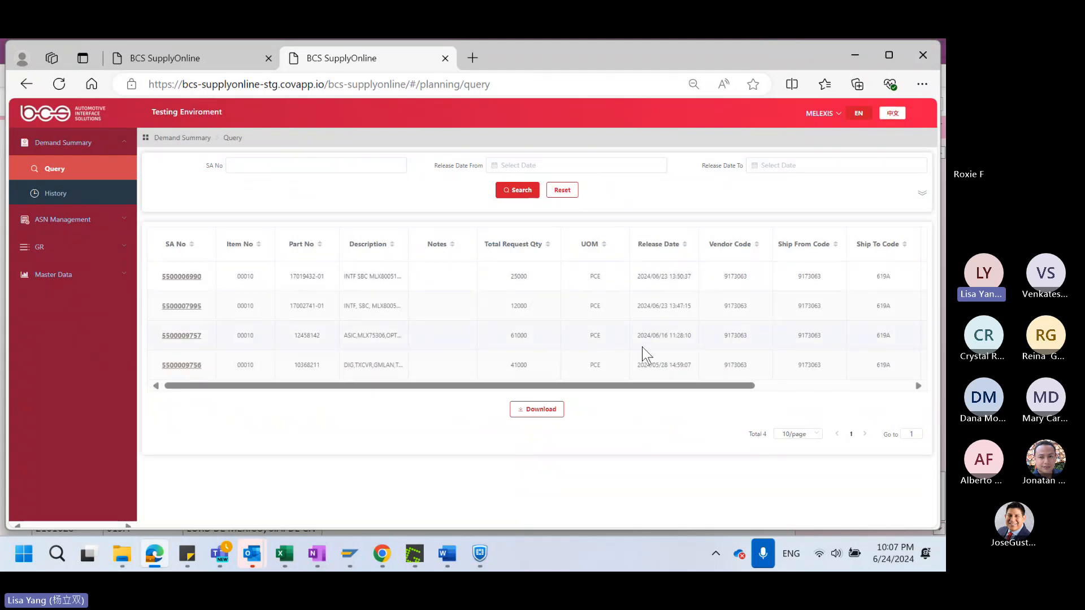
left_click(535, 411)
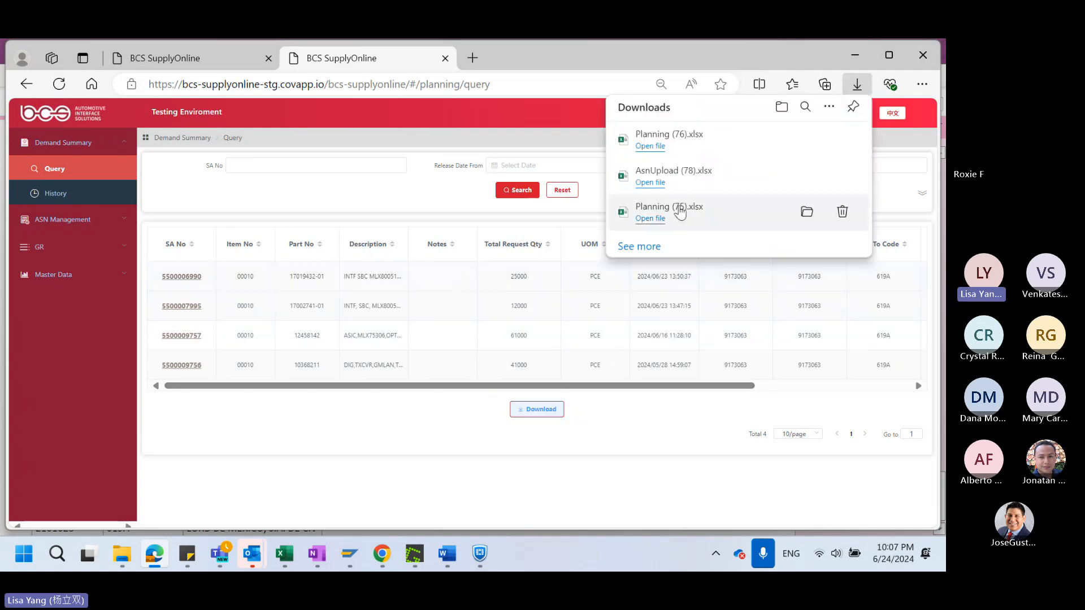
left_click(650, 145)
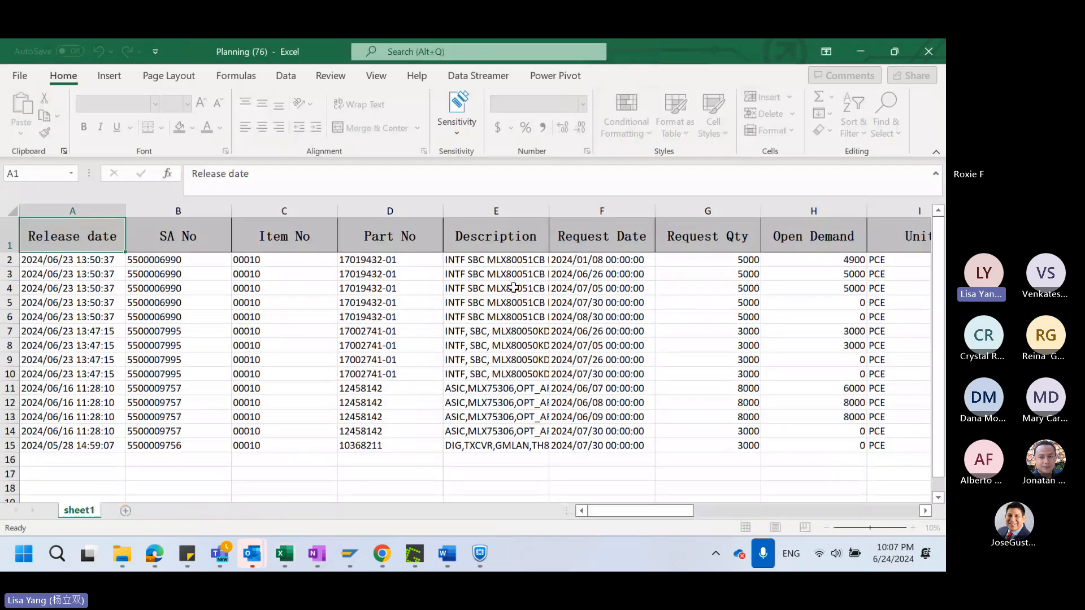
left_click(496, 274)
Examine the release dates and the Firm, Plan and Forecast entries under Schedule Status in the planning sheet
left_click(94, 260)
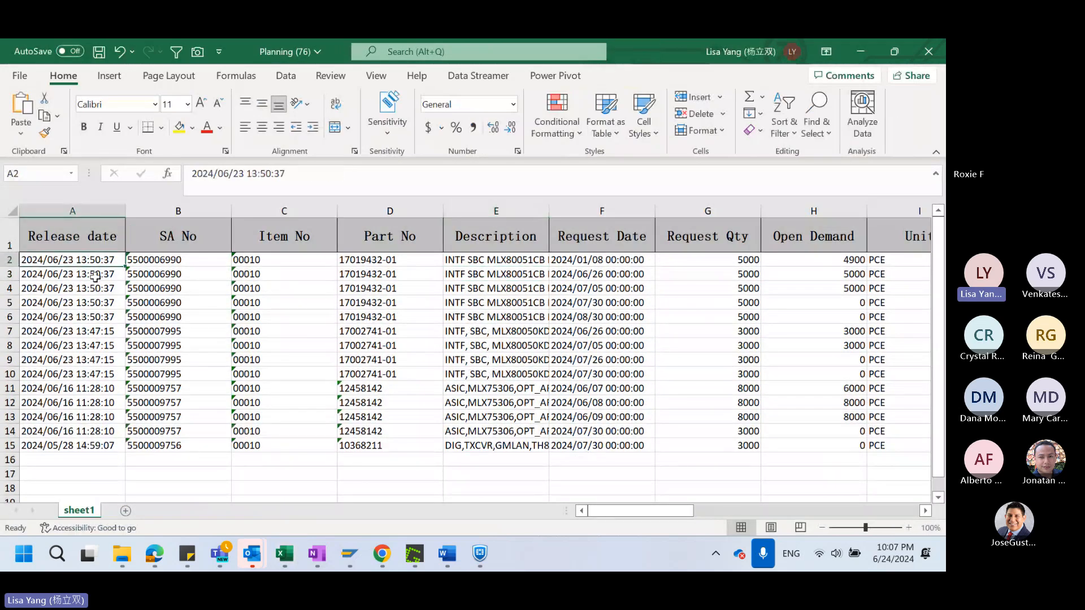
left_click_drag(95, 277, 74, 431)
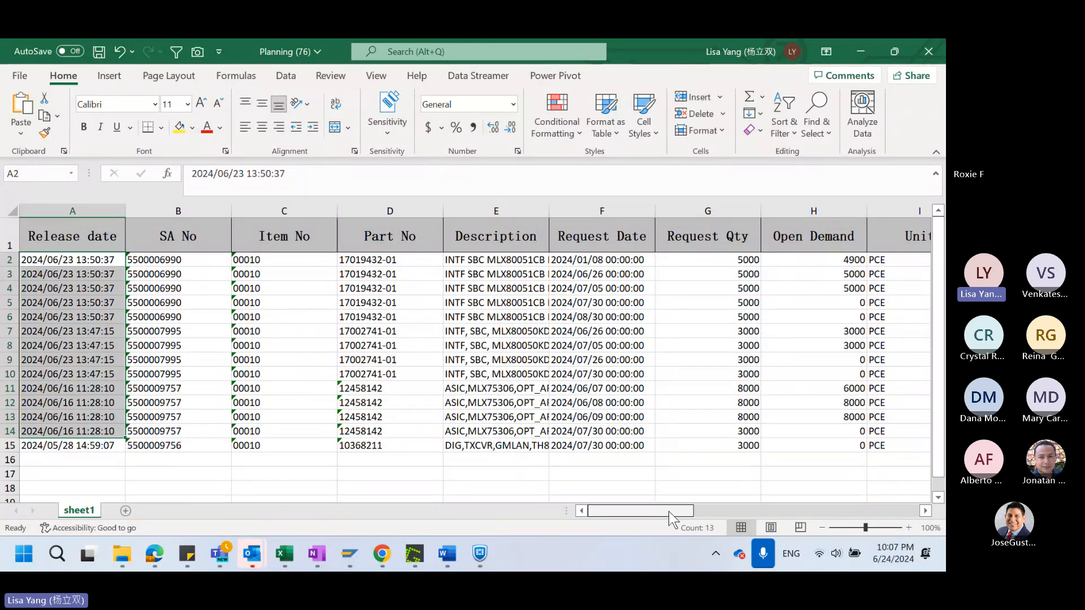
left_click_drag(669, 512, 695, 511)
left_click_drag(819, 264, 814, 307)
left_click(789, 348)
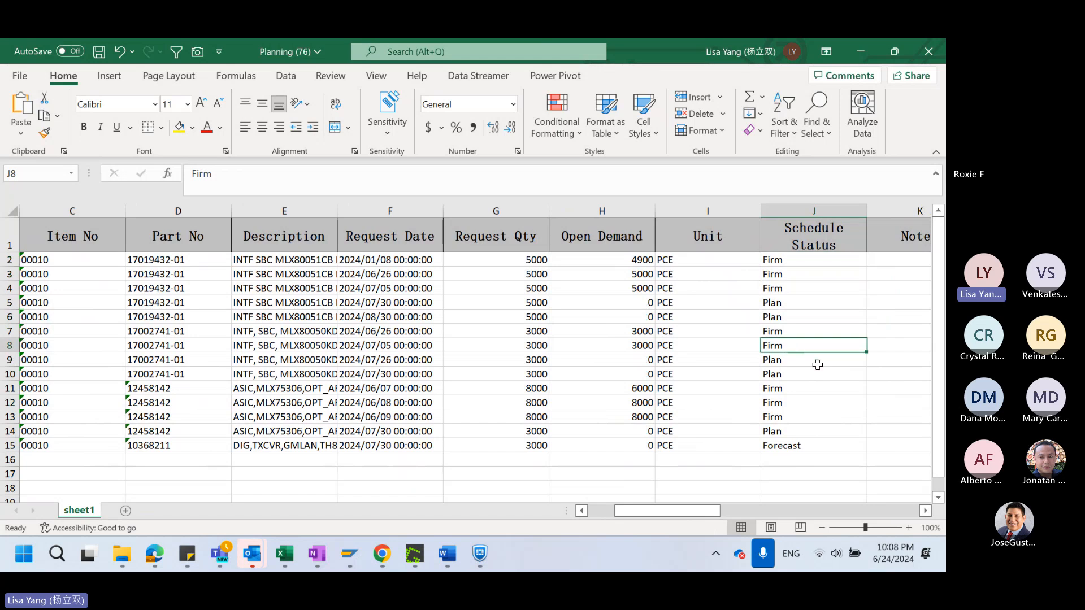
left_click(814, 418)
left_click(814, 446)
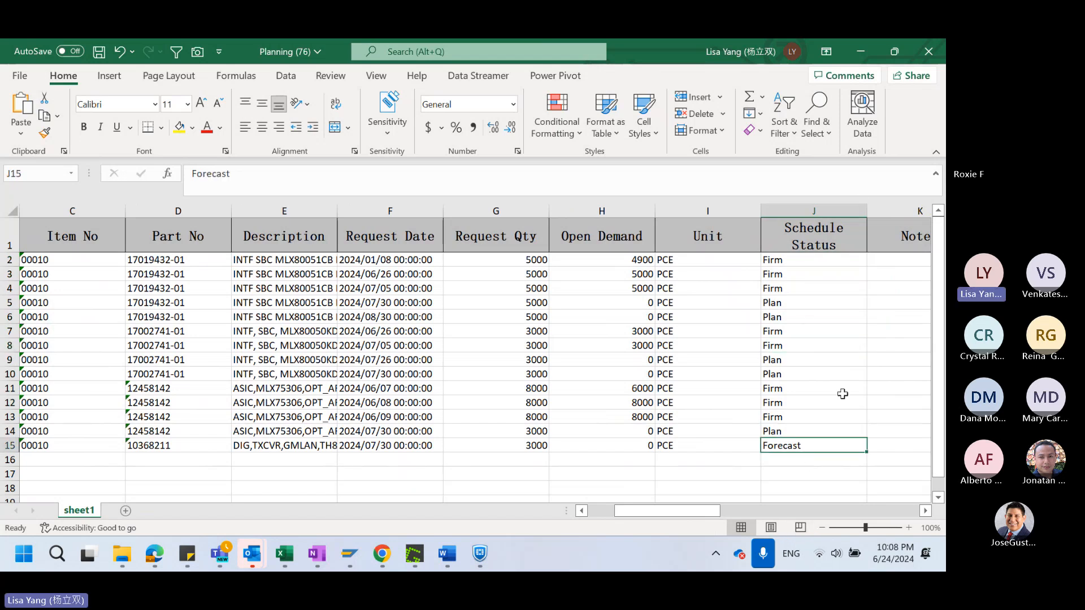
Examine the Part No and Request Qty columns together with the schedule status of the second demand line
left_click_drag(697, 511, 651, 516)
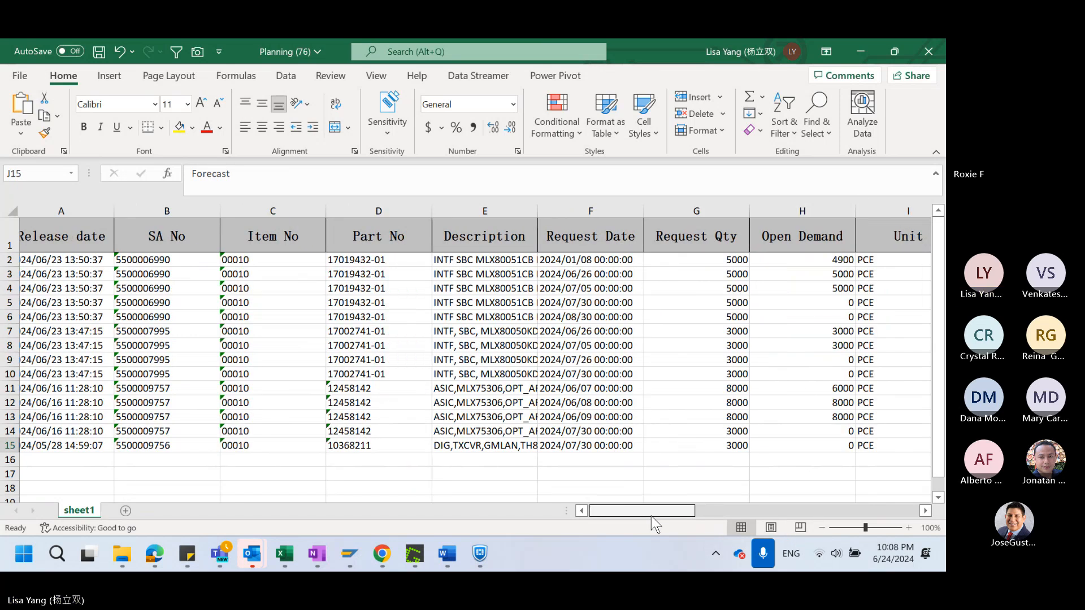
left_click_drag(390, 259, 390, 445)
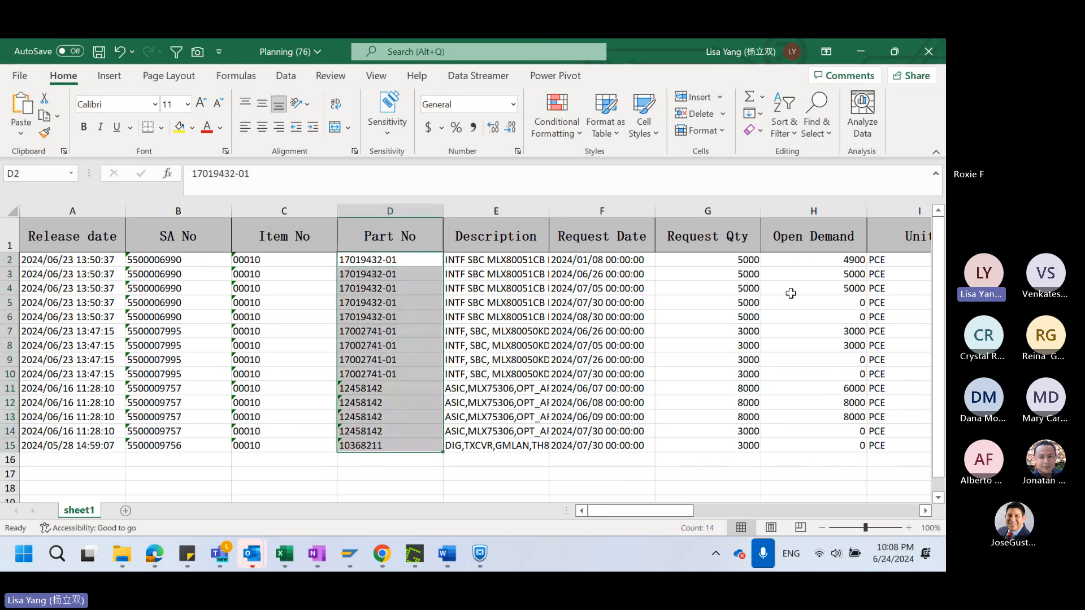
left_click_drag(722, 257, 730, 429)
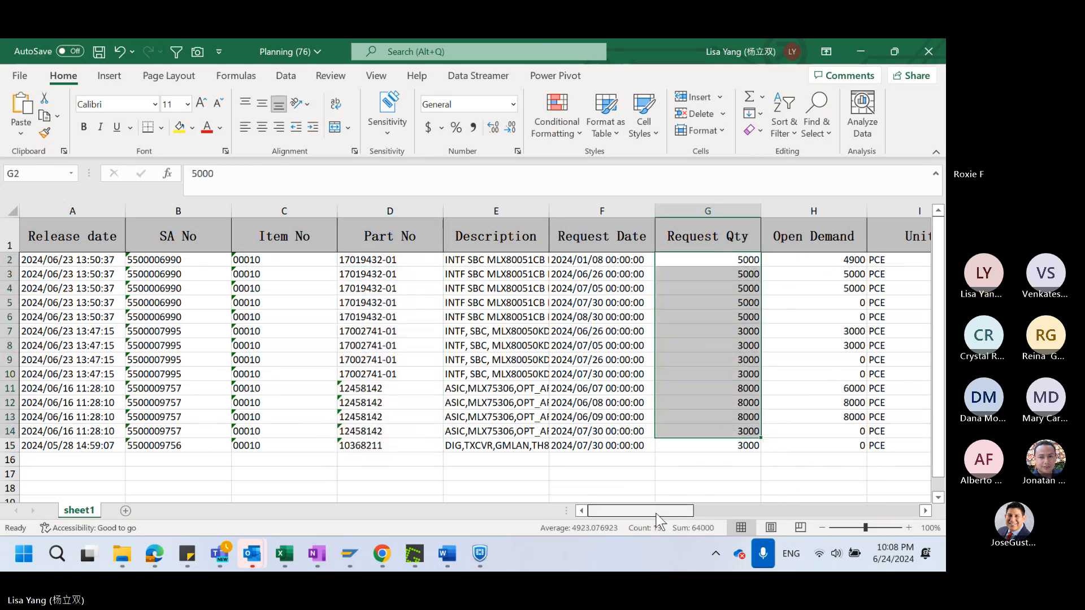
left_click_drag(657, 515, 693, 531)
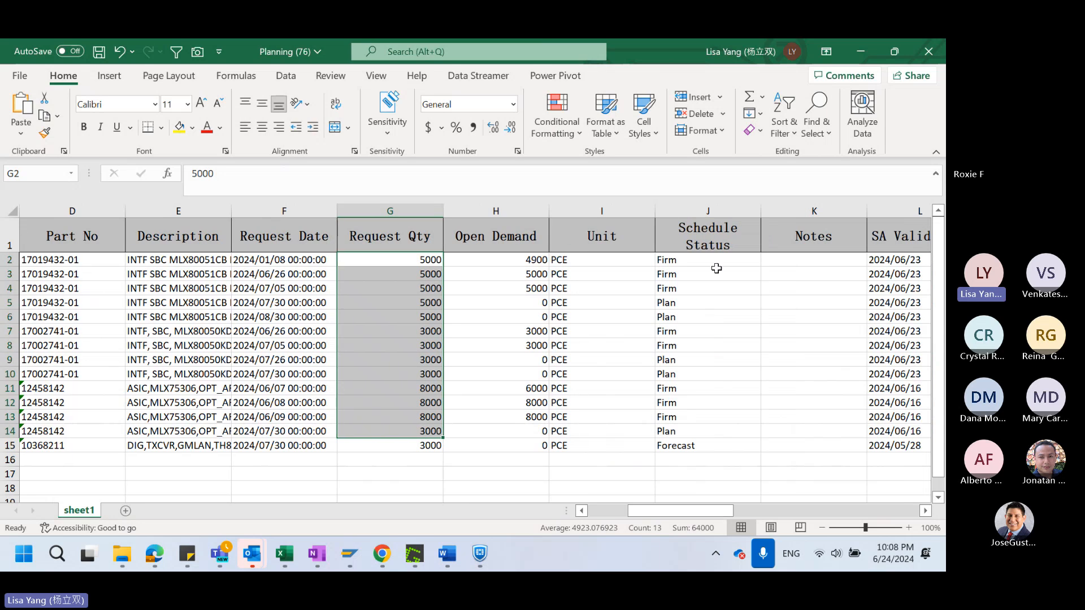
left_click(712, 273)
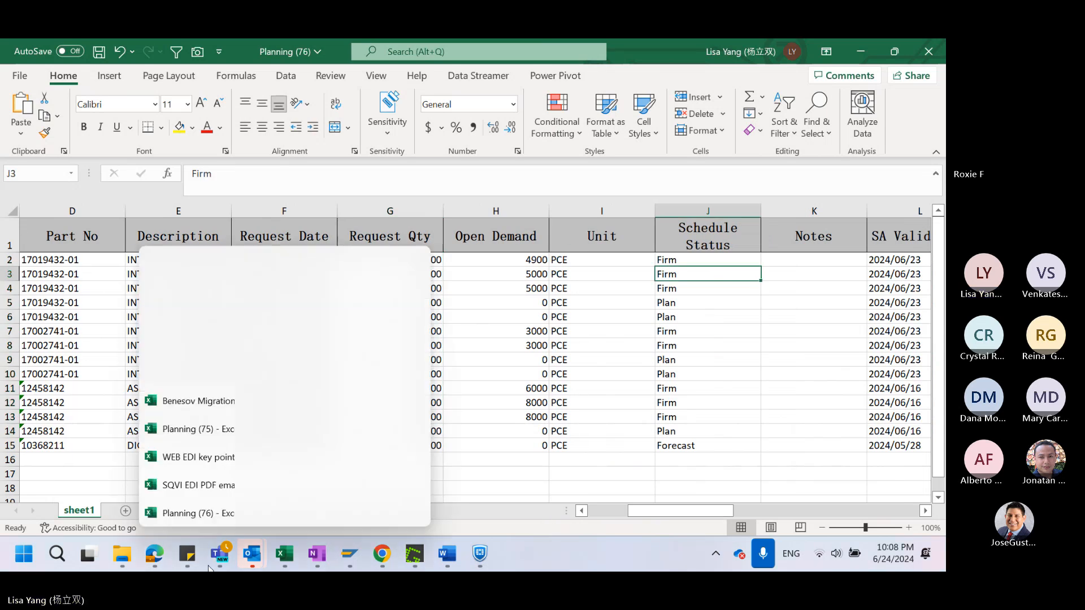
Admit the waiting participant in the Teams meeting window and return to the Planning (76) workbook in Excel
mouse_move(232, 562)
left_click(239, 447)
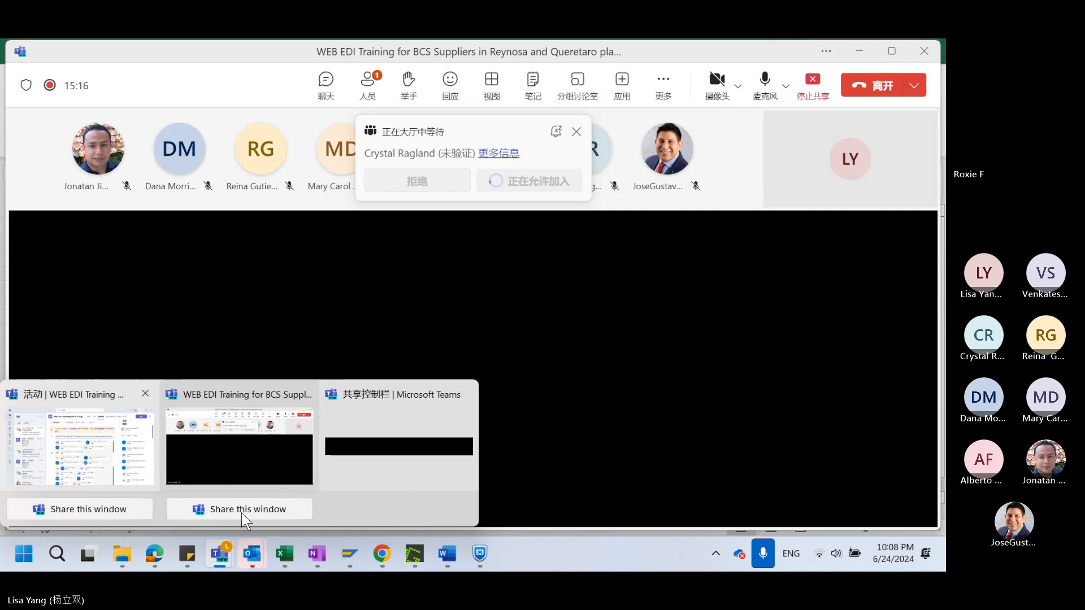
left_click(161, 553)
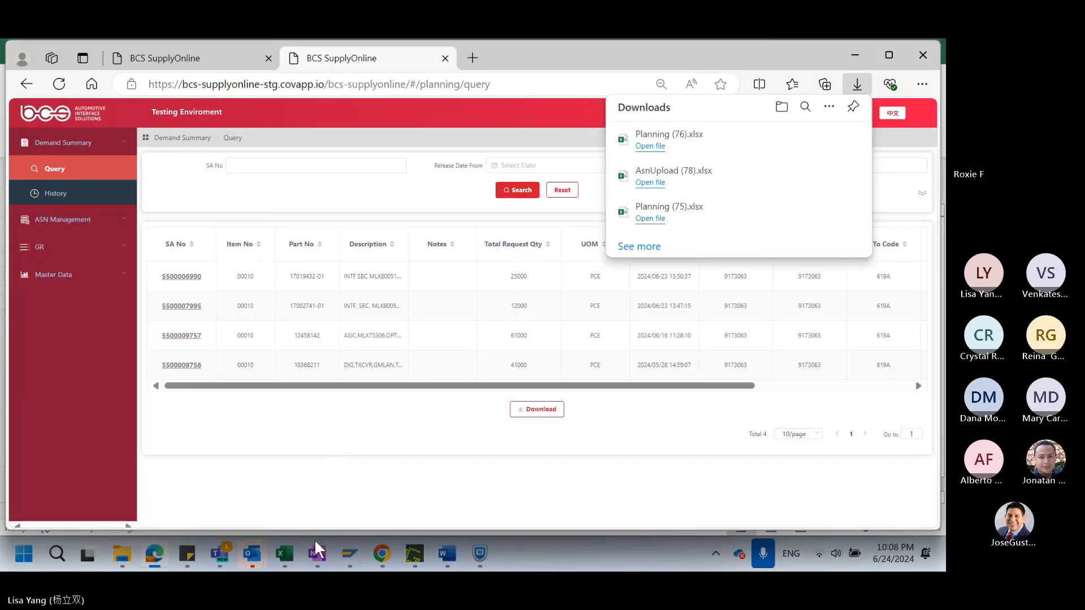
mouse_move(288, 560)
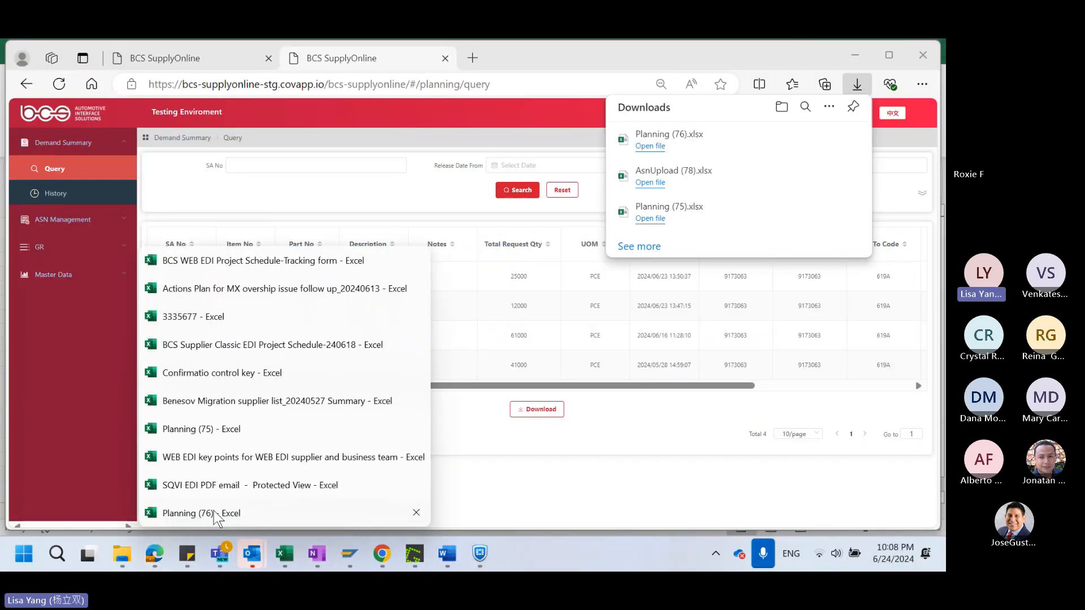
left_click(222, 514)
Examine the Schedule Status entries and the Open Demand column of the planning sheet
left_click_drag(706, 260, 722, 453)
left_click(612, 373)
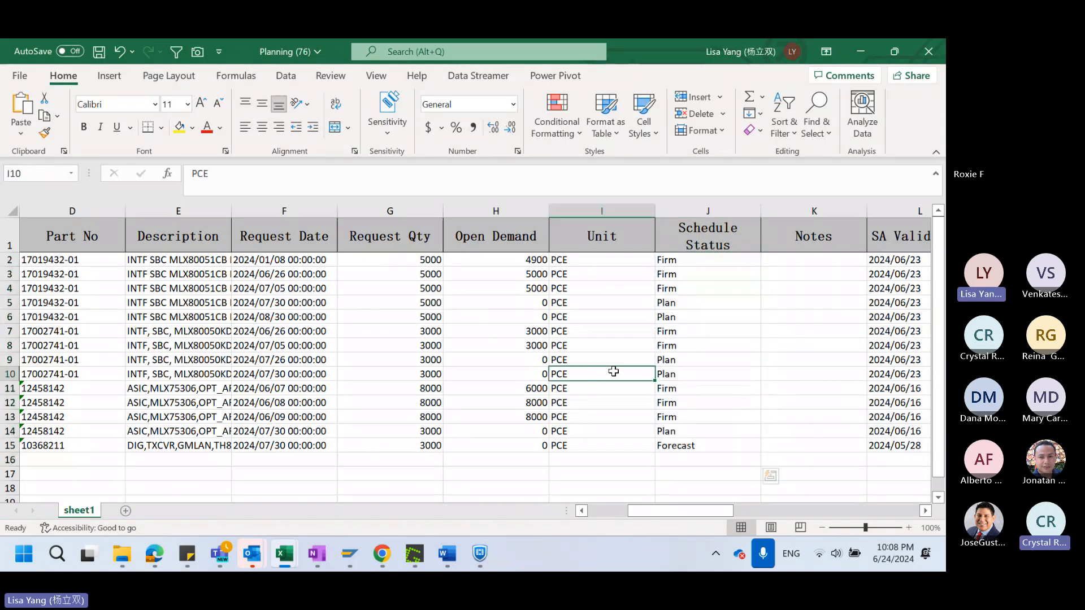
left_click(492, 237)
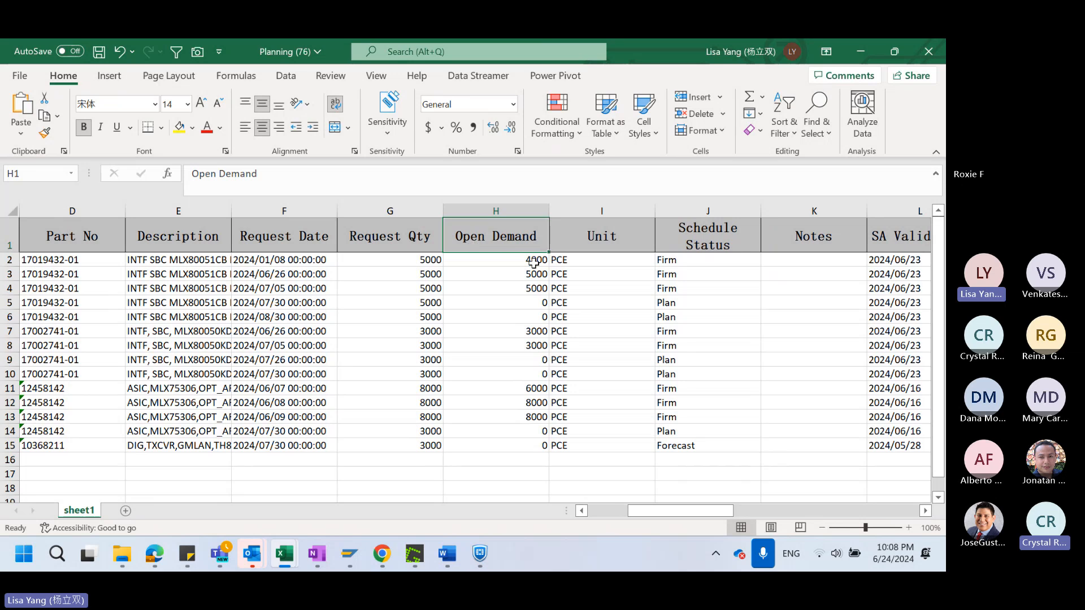
left_click_drag(533, 261, 535, 339)
left_click(519, 242)
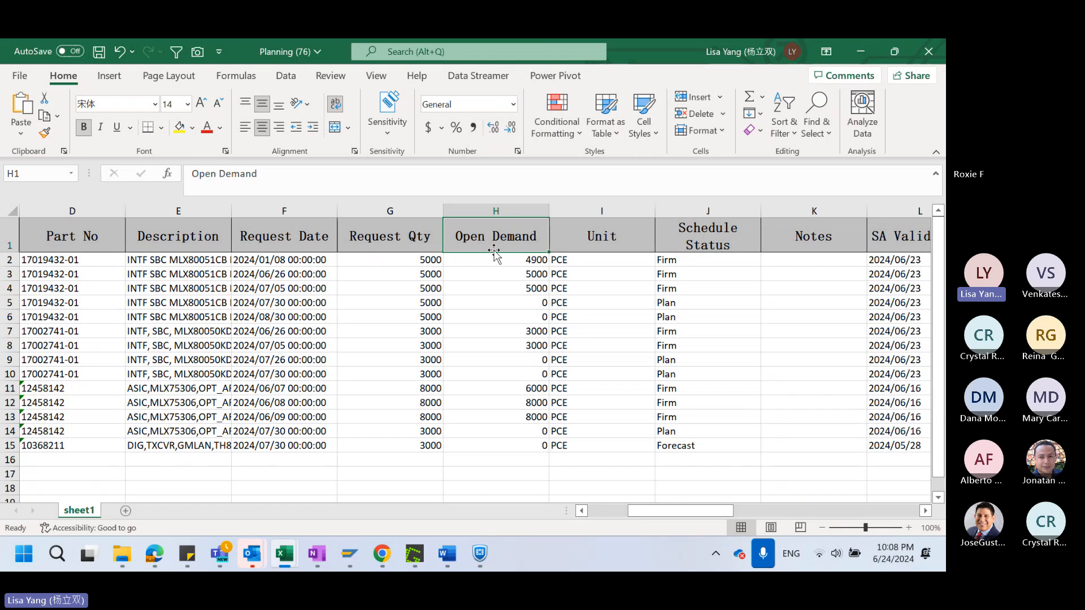
Compare the Request Qty and Open Demand values of the first demand line
left_click(528, 262)
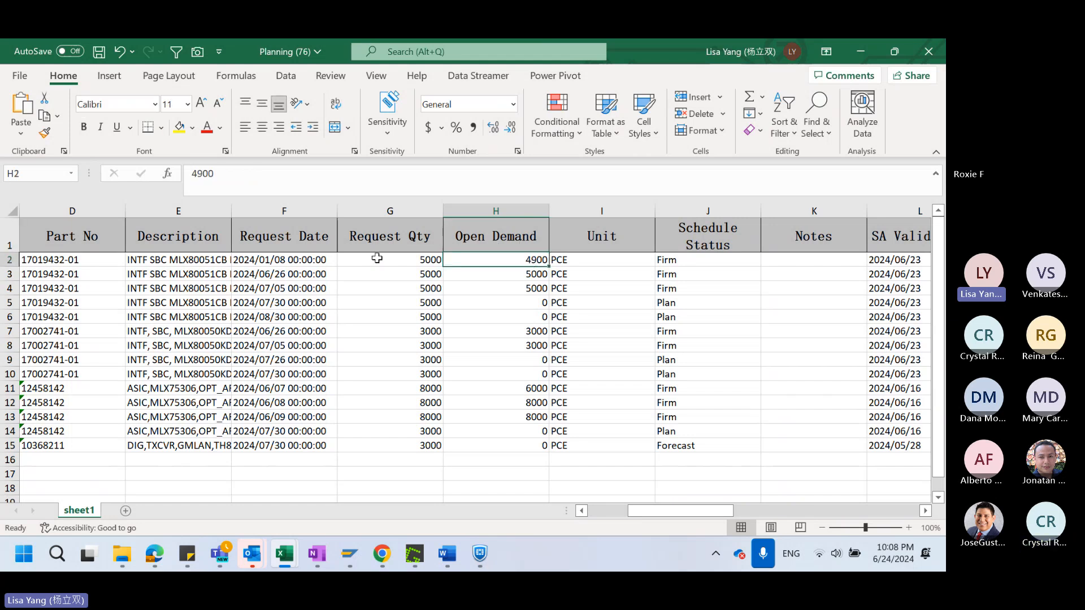
left_click(405, 259)
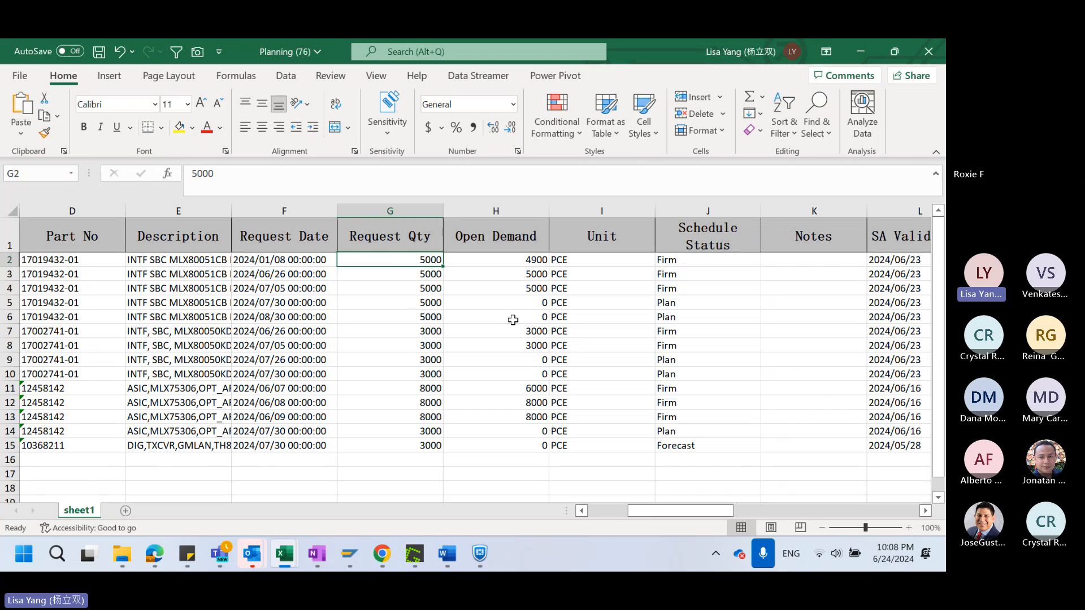
left_click(528, 259)
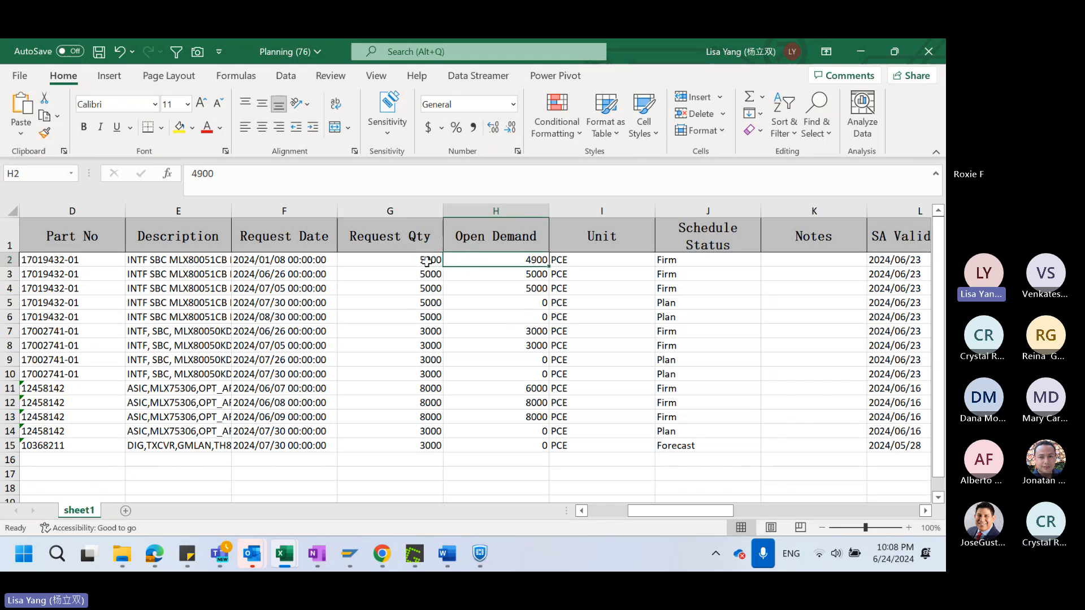
left_click(430, 260)
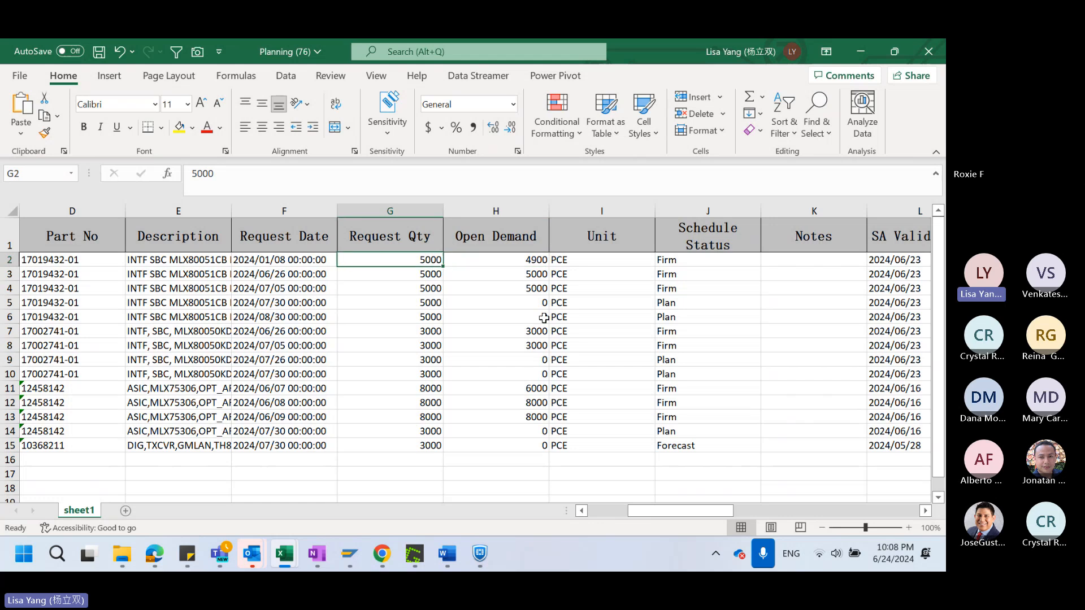
left_click(534, 262)
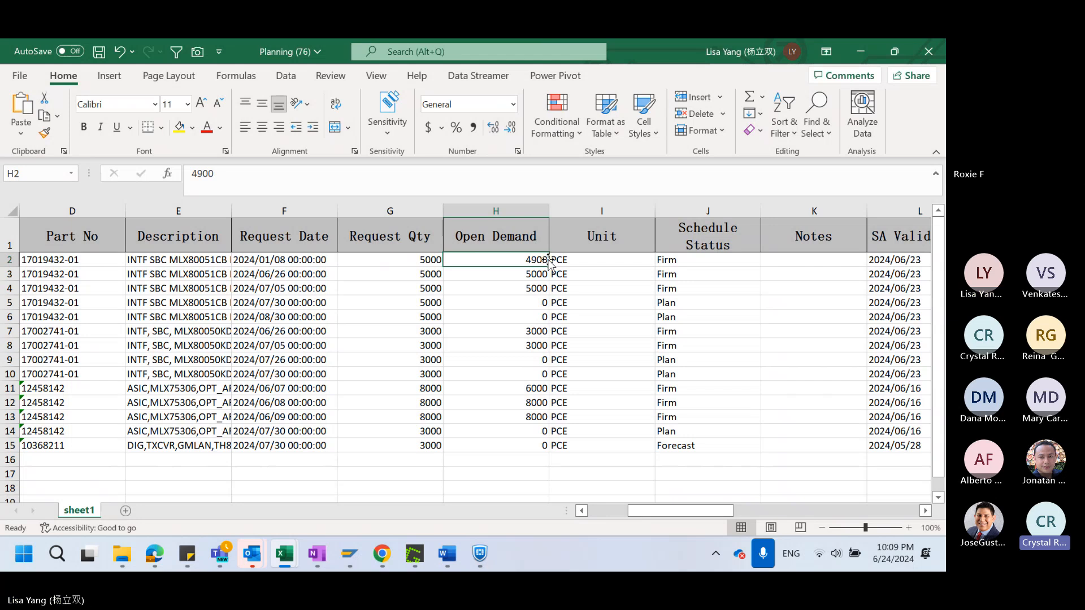
left_click(435, 258)
left_click_drag(435, 258, 509, 259)
left_click(524, 261)
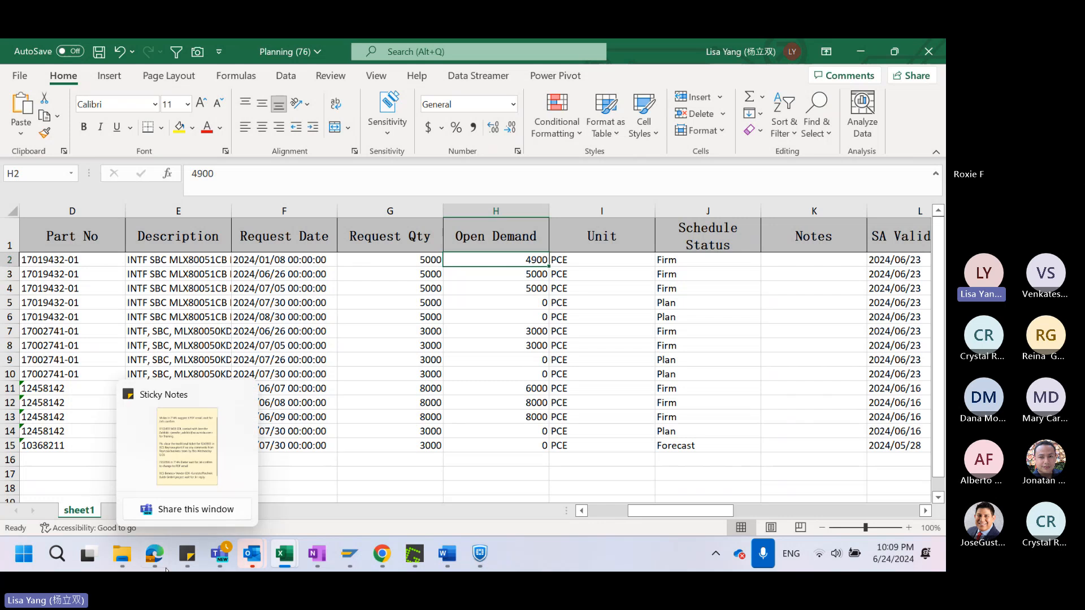
Switch back to the supplier portal, open the Demand Summary History and expand its search filters
mouse_move(163, 554)
left_click(158, 451)
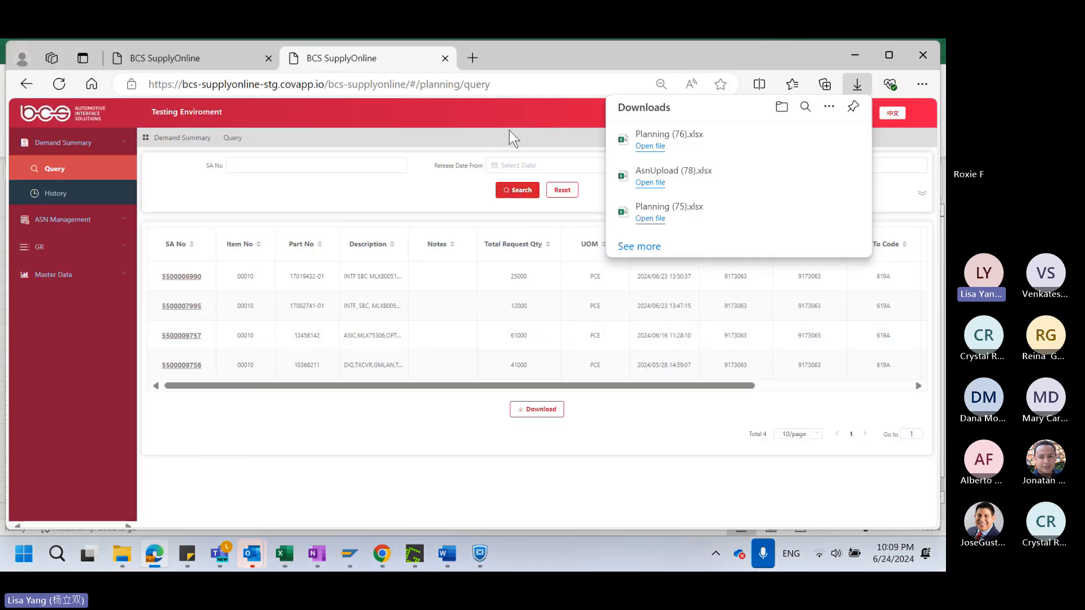
left_click(857, 84)
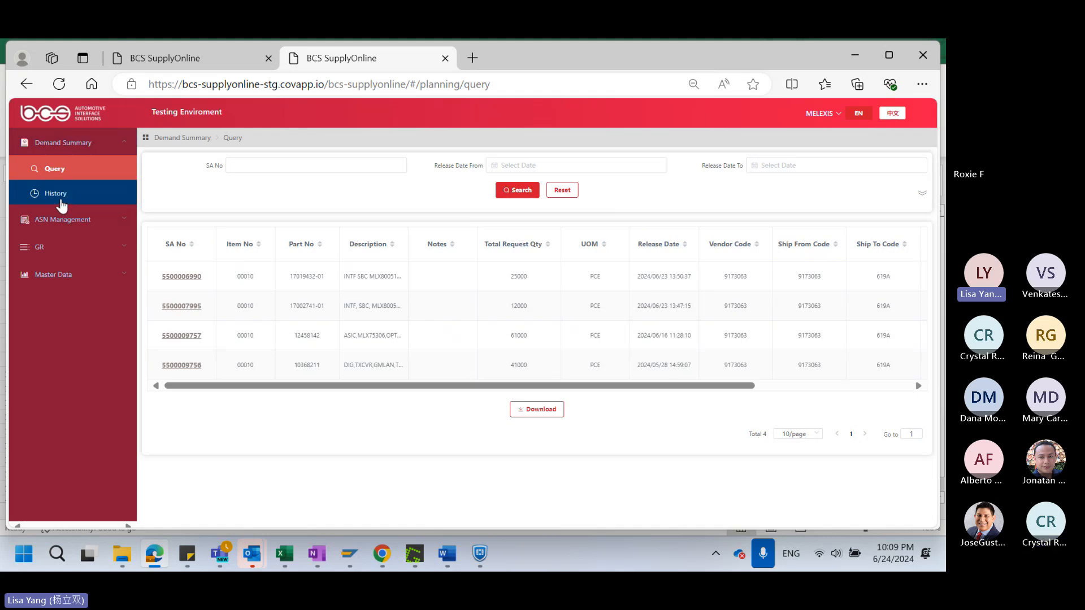
left_click(55, 195)
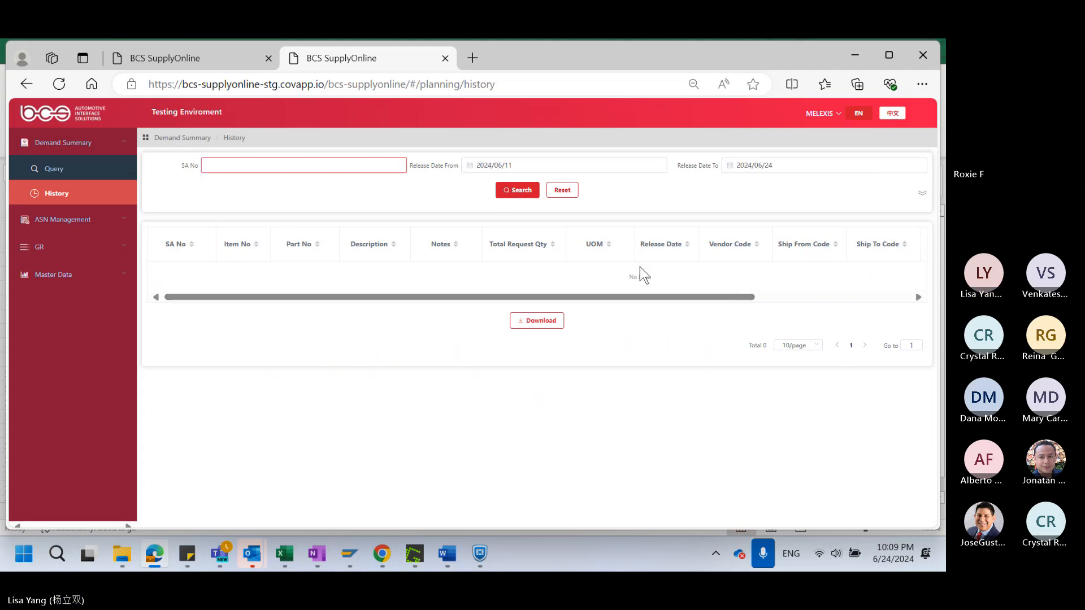
left_click(922, 196)
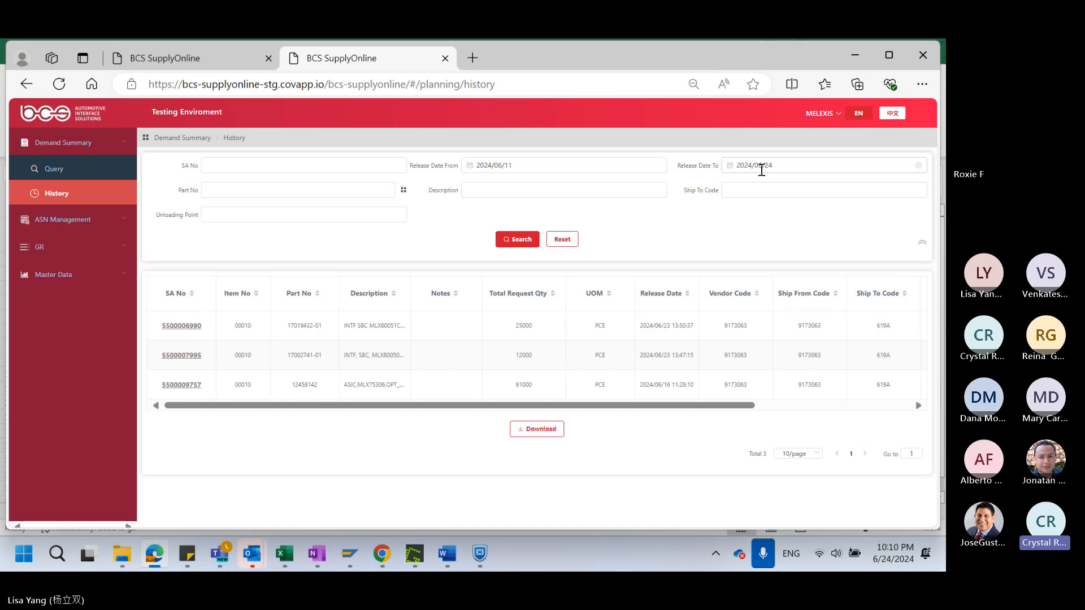
Mute the unmuted participant in the Teams meeting window and return to the supplier portal
mouse_move(226, 549)
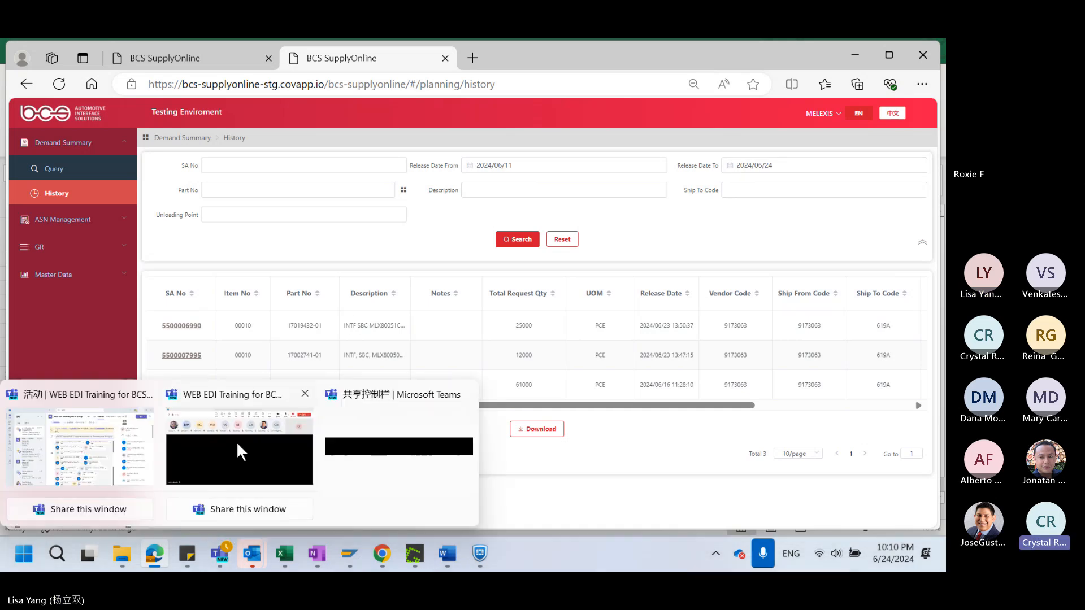
left_click(240, 446)
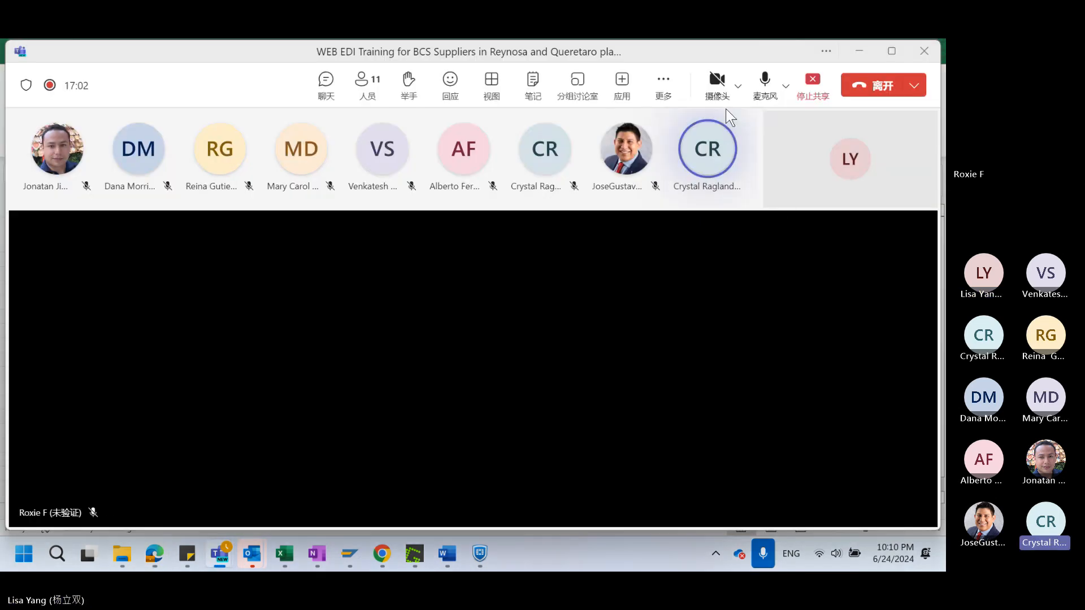
left_click(734, 186)
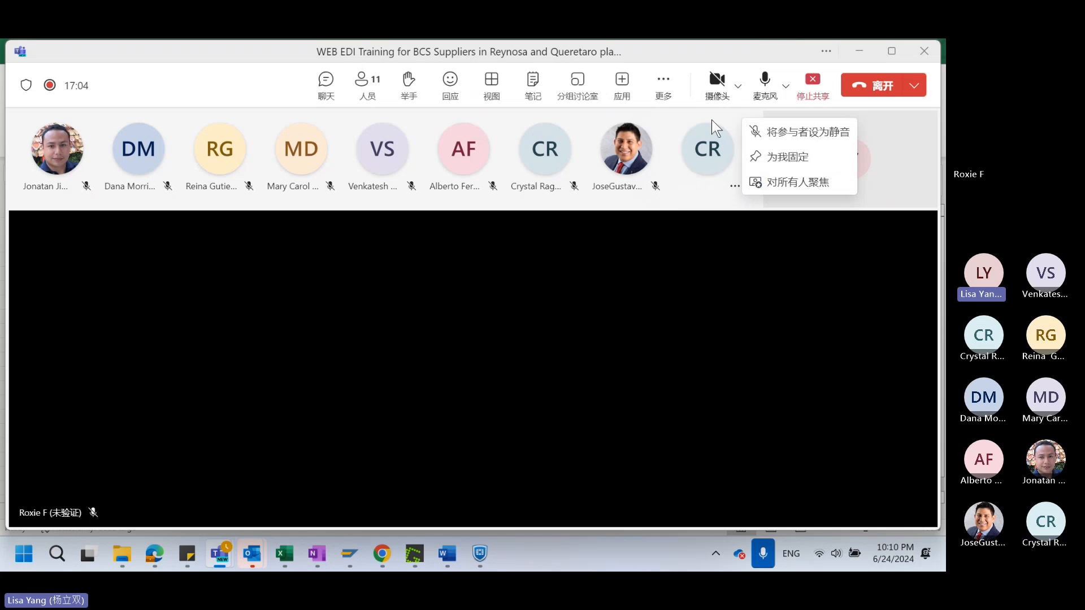
left_click(817, 132)
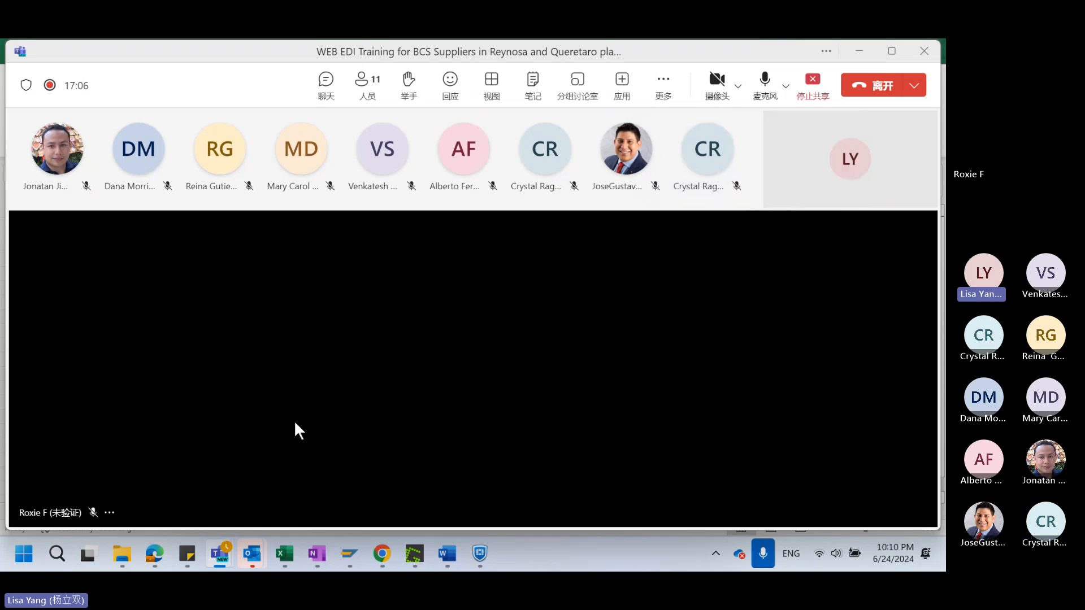
mouse_move(155, 556)
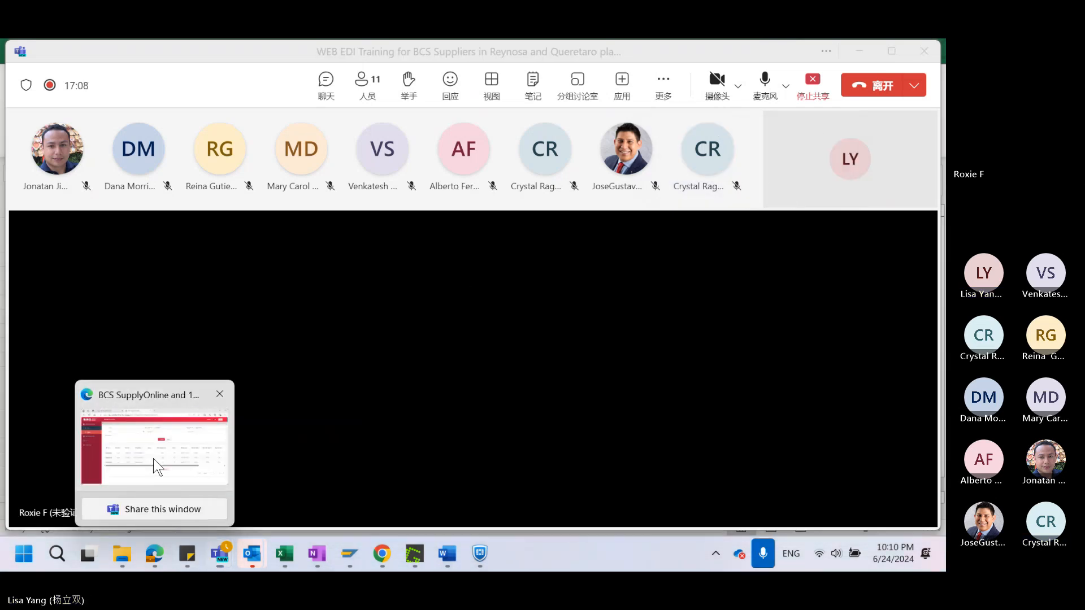
left_click(156, 465)
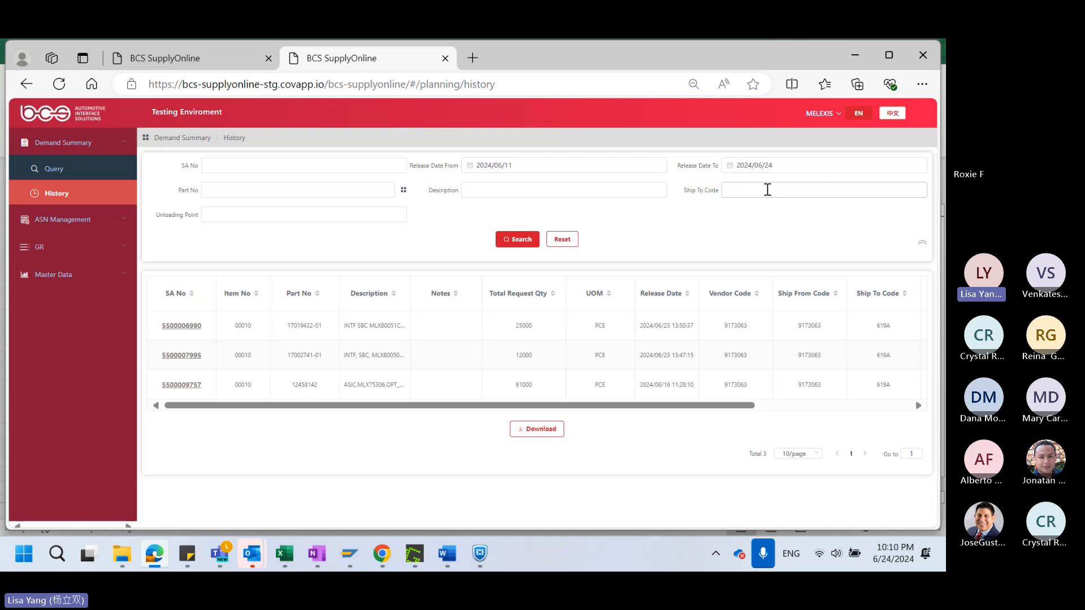
Download the Demand Summary history list and open Planning (77).xlsx in Excel
type("1")
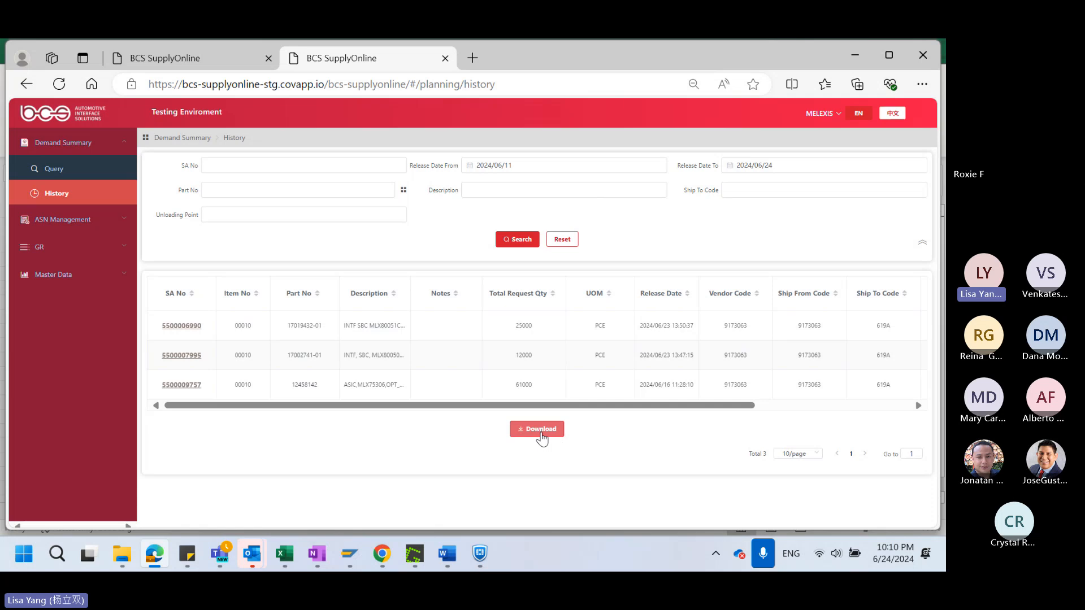
left_click(540, 433)
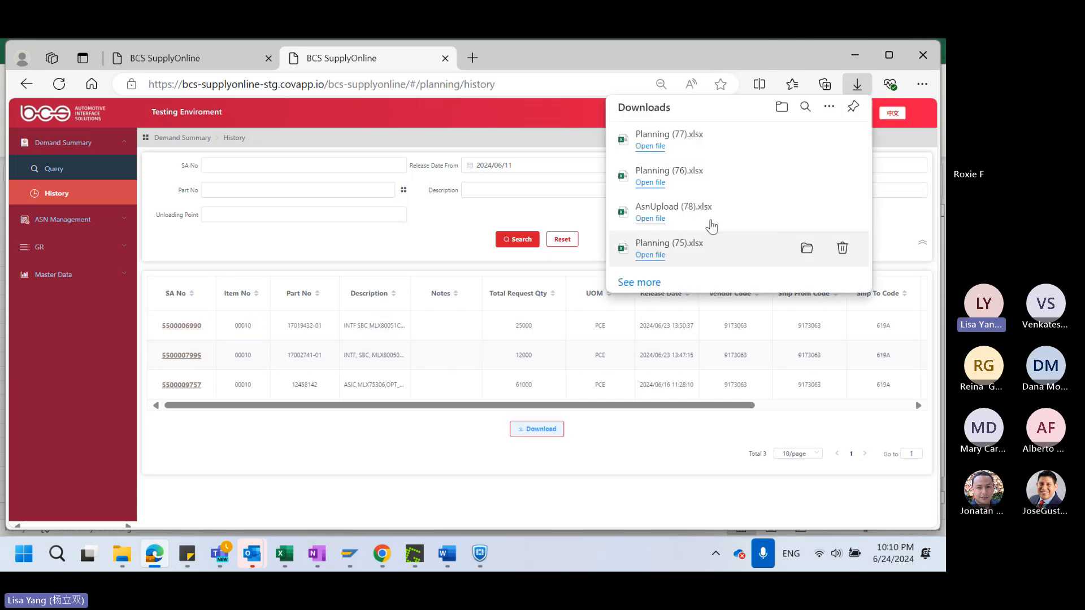
left_click(658, 182)
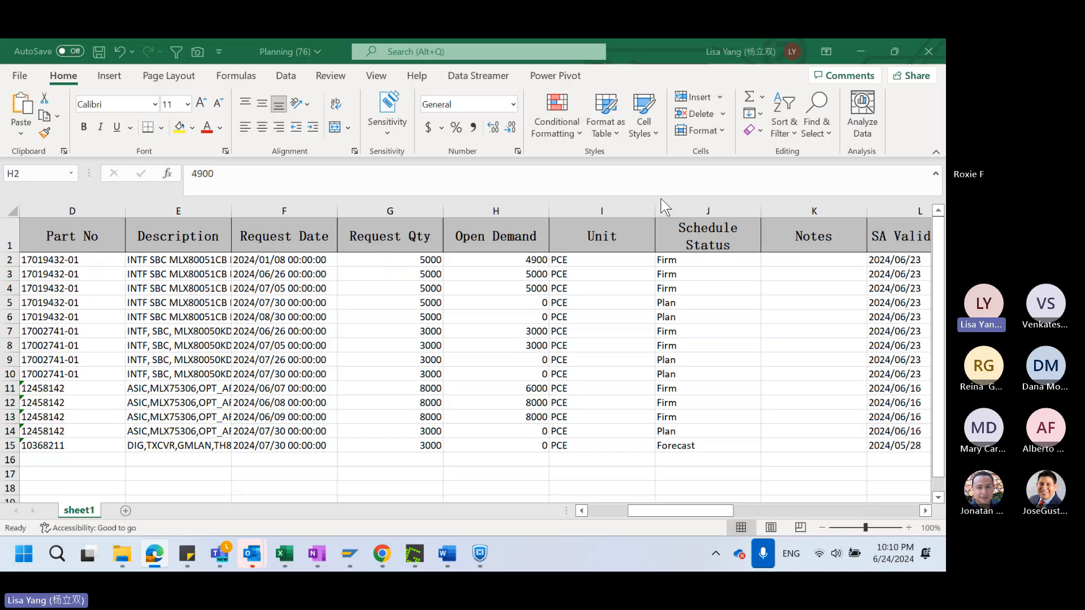
scroll(469, 339, "down", 2)
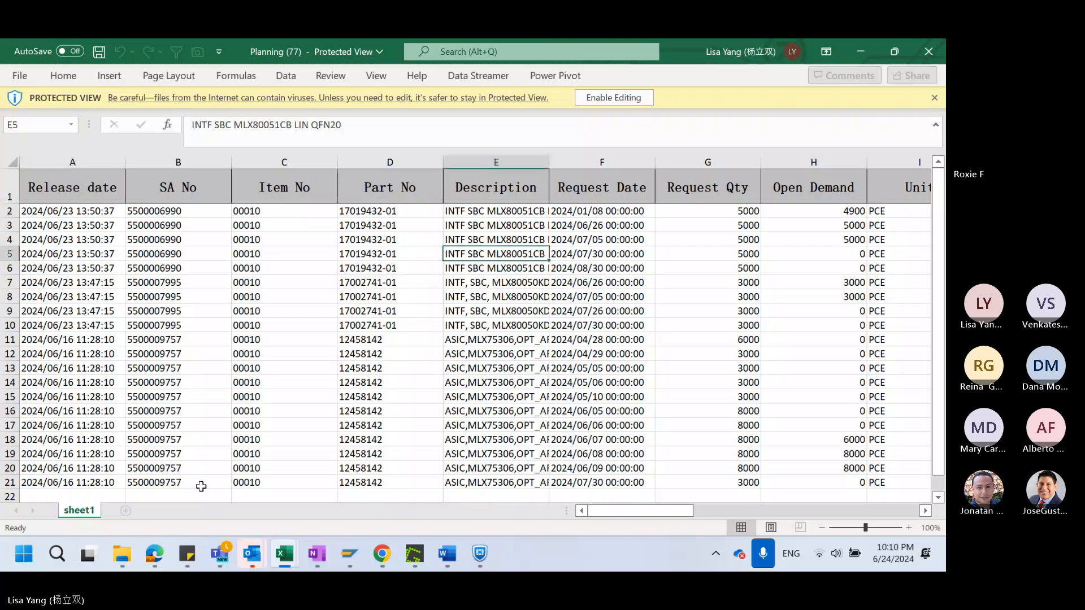
Return to the supplier portal and compare the Demand Summary Query list with the History list
mouse_move(154, 554)
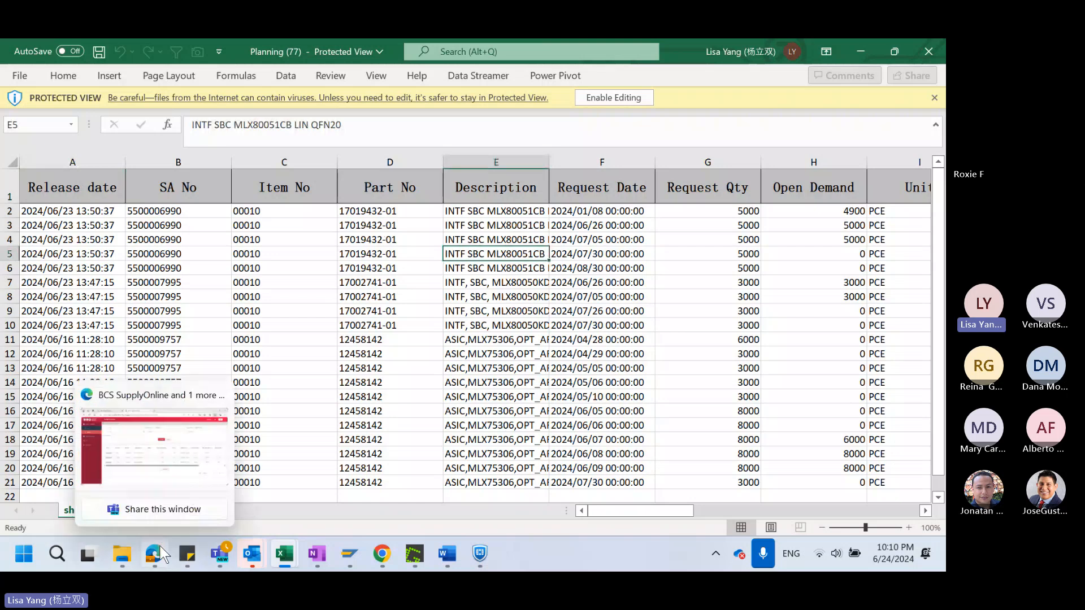
left_click(152, 474)
left_click(58, 171)
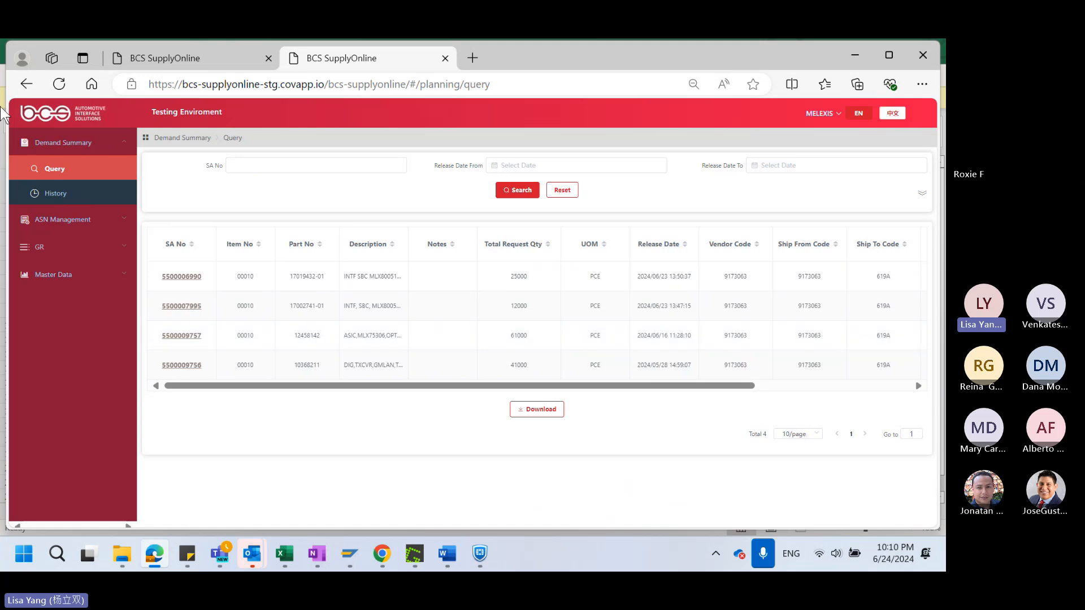
left_click(55, 193)
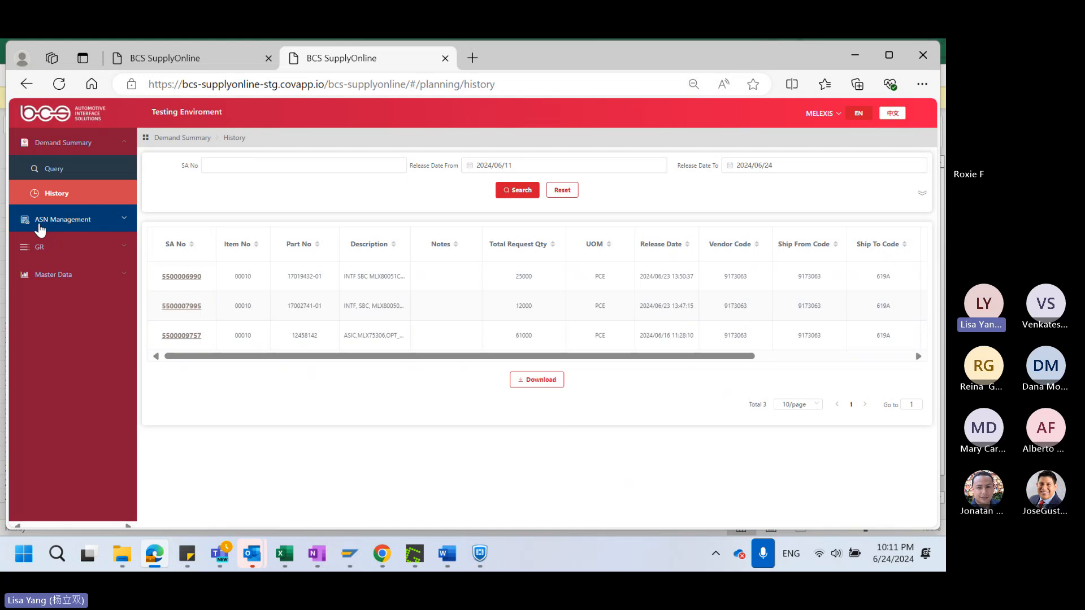
left_click(63, 222)
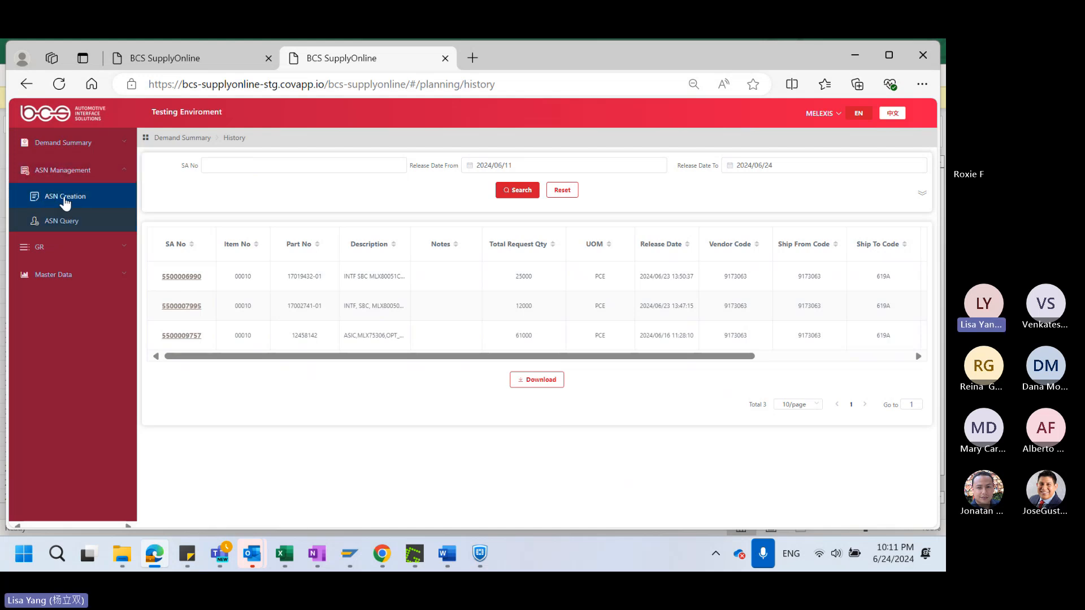
left_click(65, 198)
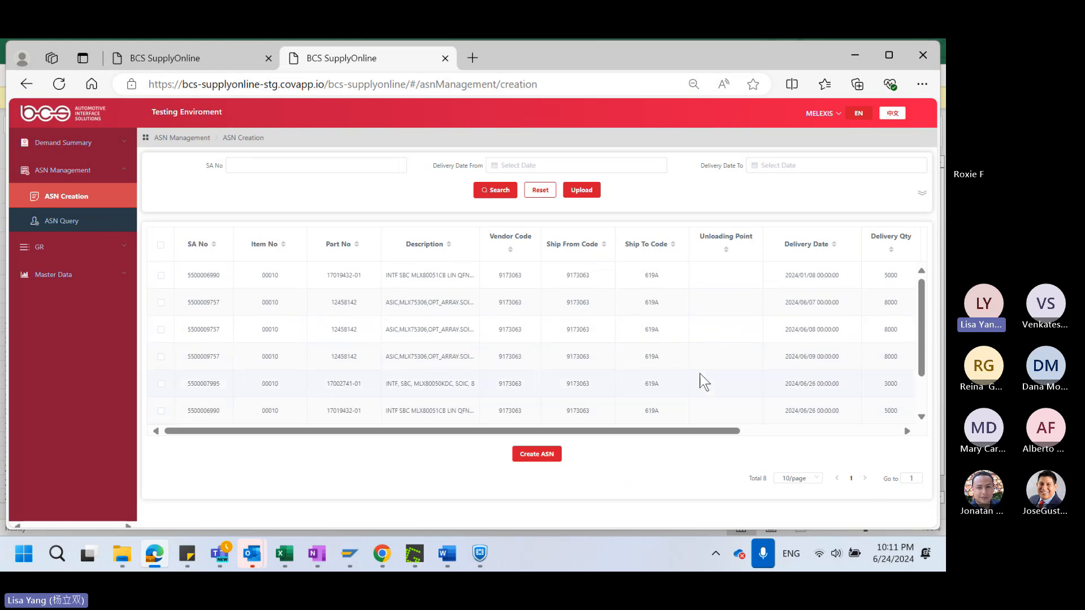
scroll(665, 342, "down", 2)
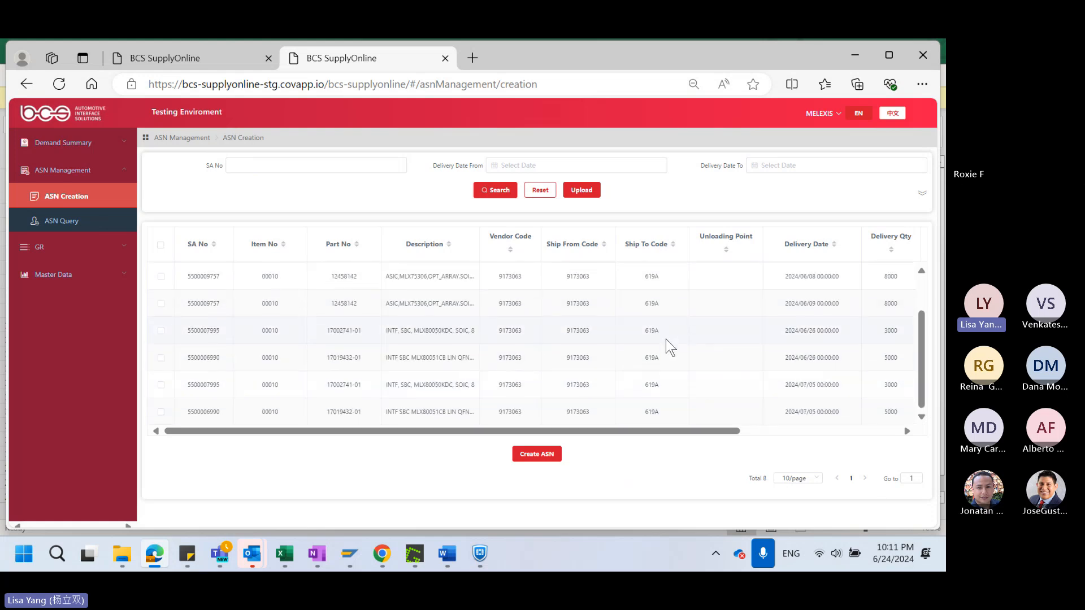
scroll(666, 341, "up", 2)
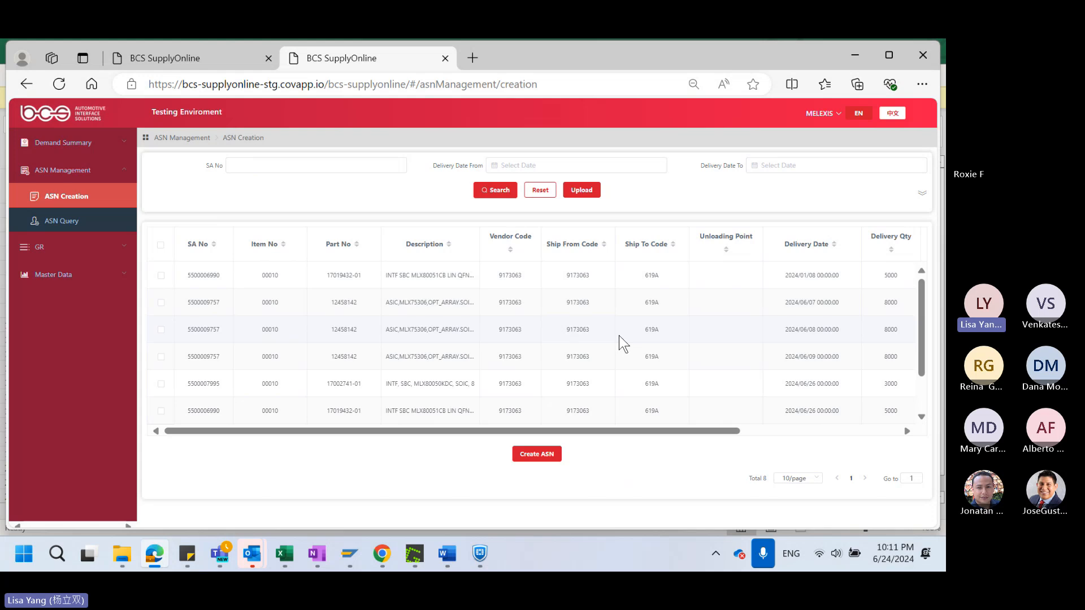
left_click(161, 276)
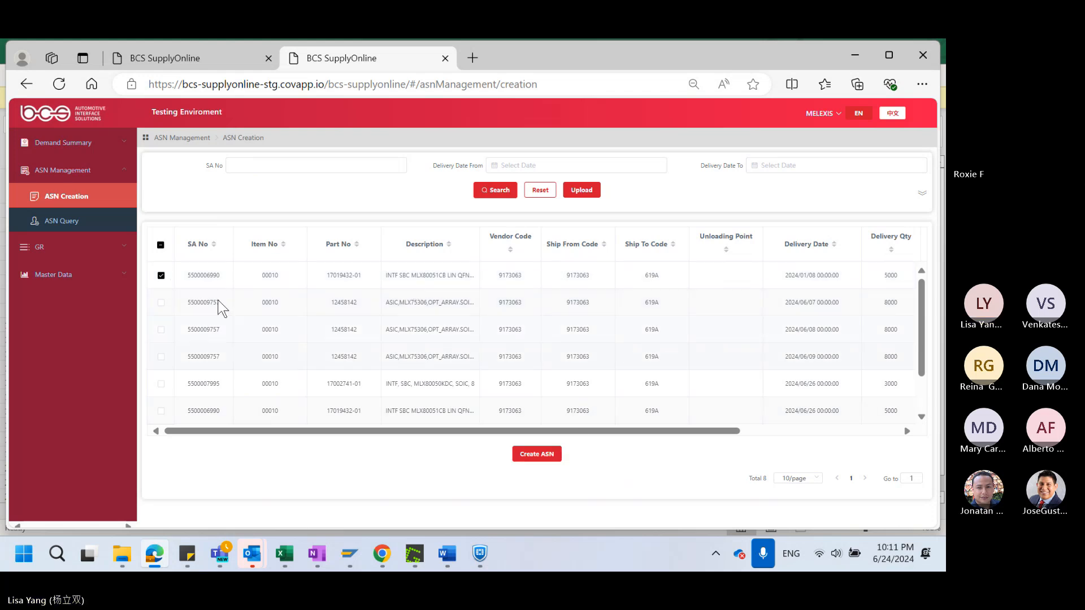
mouse_move(603, 434)
left_mouse_down()
mouse_move(703, 442)
mouse_move(600, 438)
left_mouse_up()
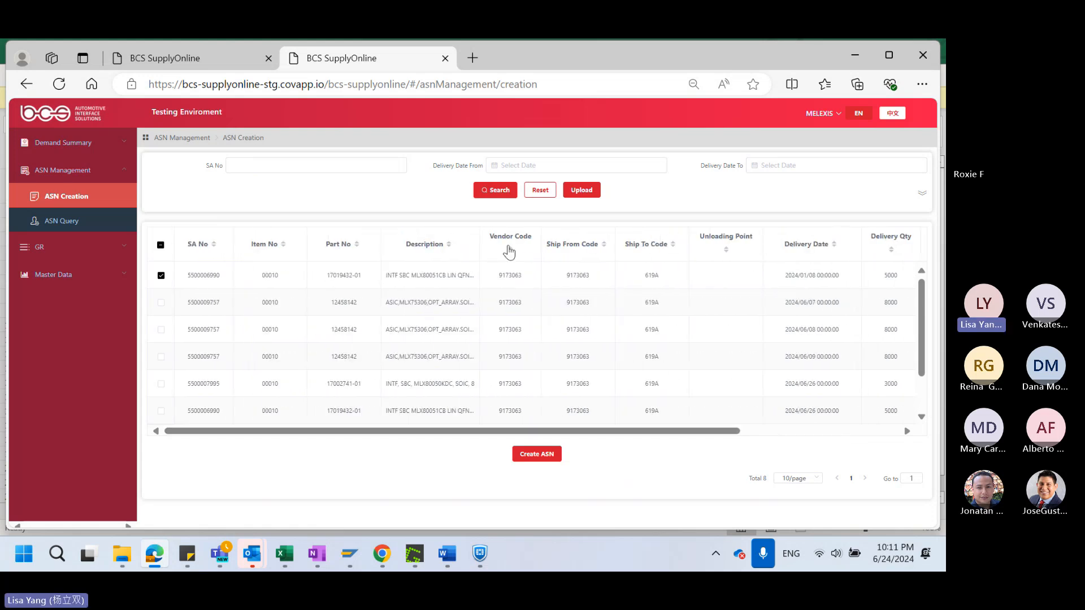
Admit the waiting attendee to the Teams meeting and return to the supplier portal
left_click_drag(666, 435, 808, 432)
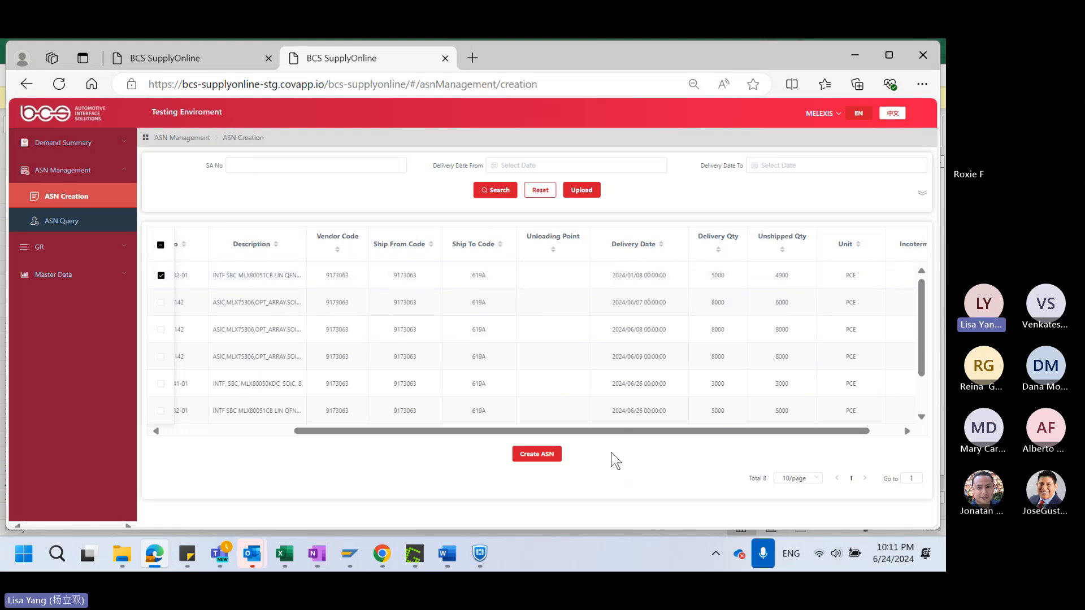
left_click_drag(618, 432, 334, 434)
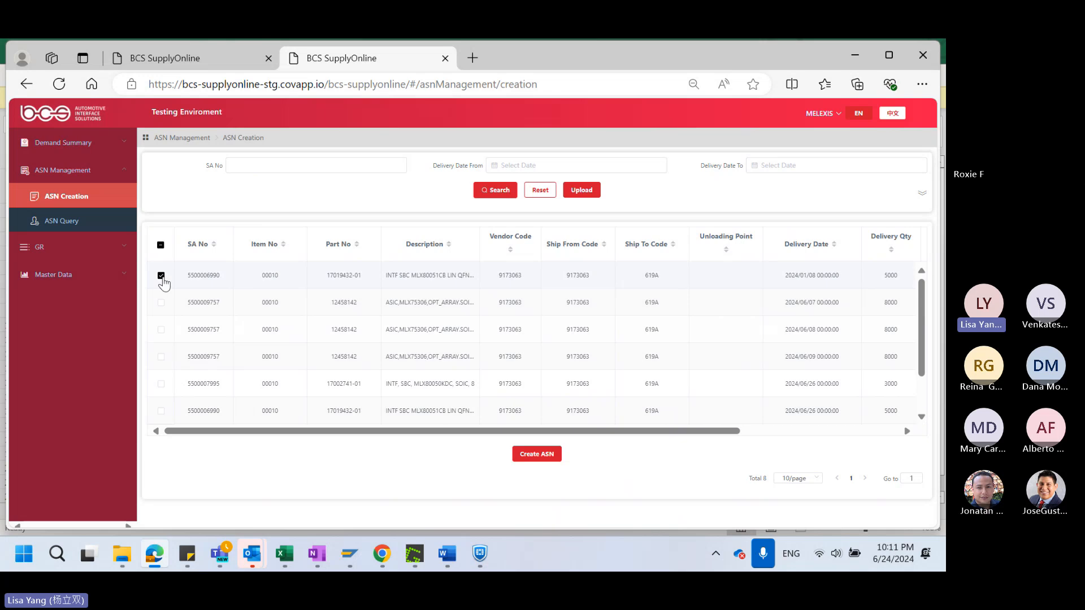
mouse_move(220, 553)
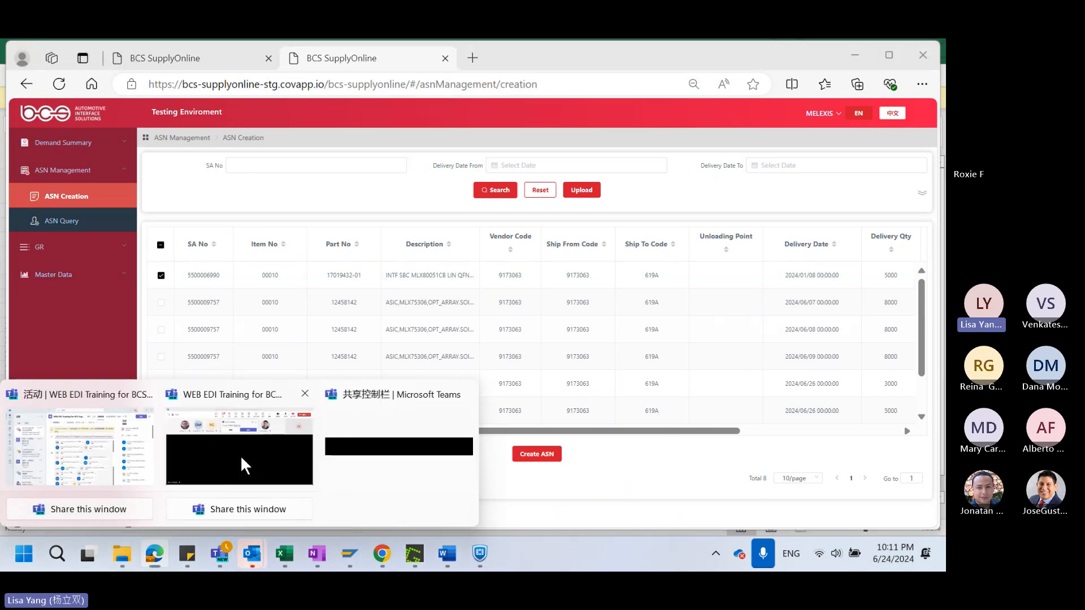
left_click(242, 455)
left_click(529, 181)
mouse_move(155, 553)
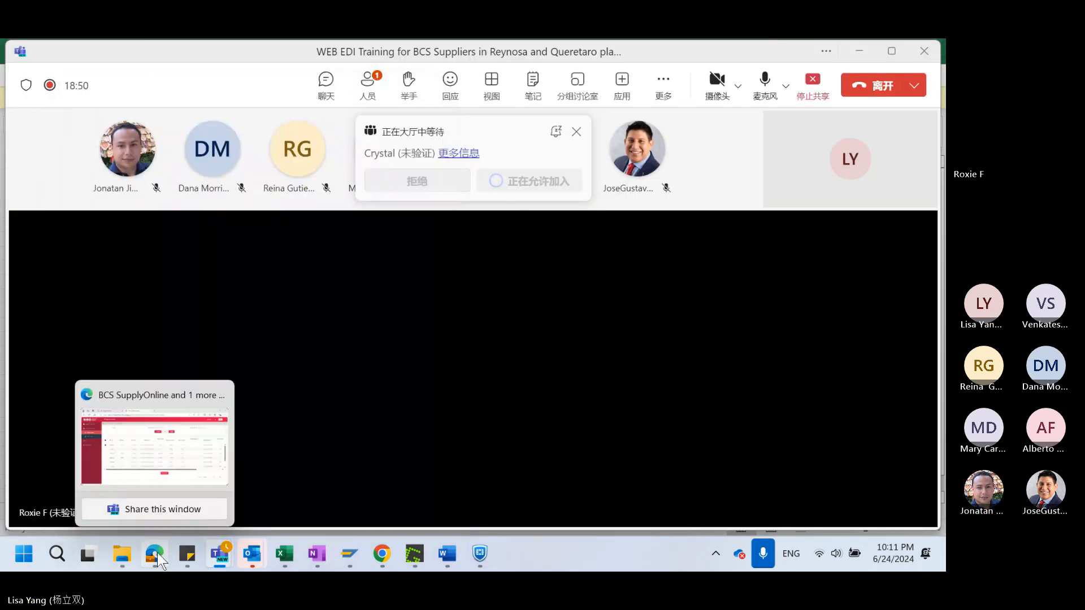
left_click(153, 449)
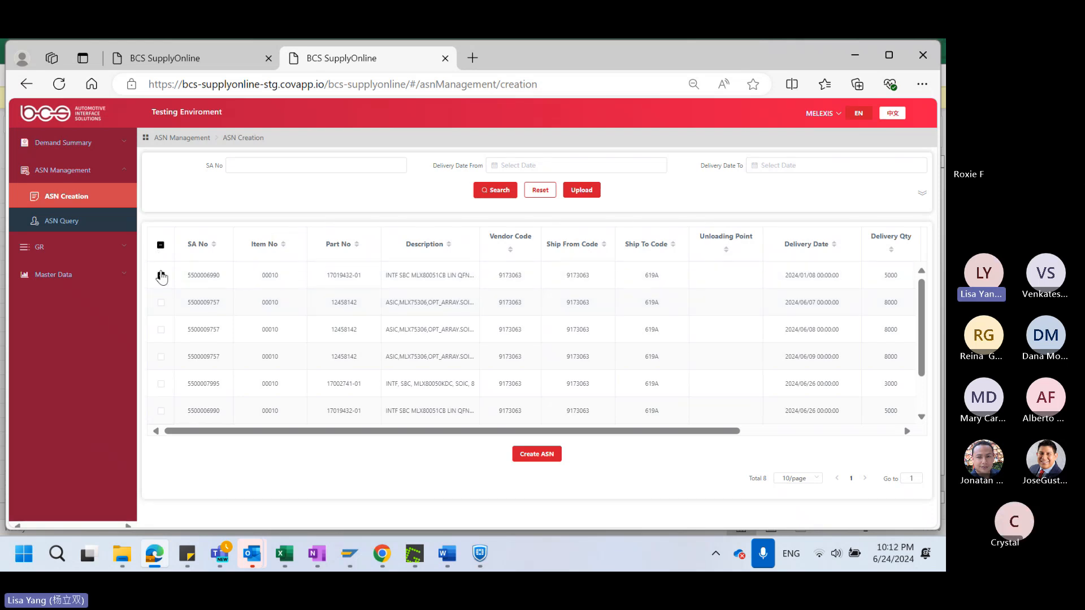
Create an ASN from the selected schedule line and check its shipment date field
left_click(536, 459)
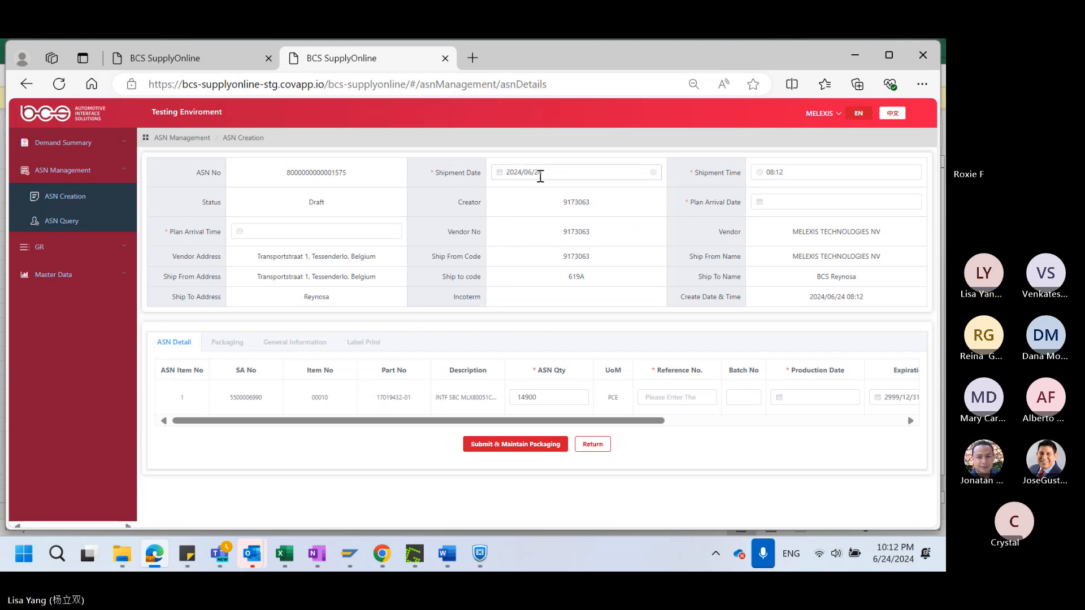
left_click(540, 176)
left_click(530, 322)
Dismiss the spoken-language notice in the Teams meeting, check the participant list, and return to the supplier portal
left_click(220, 553)
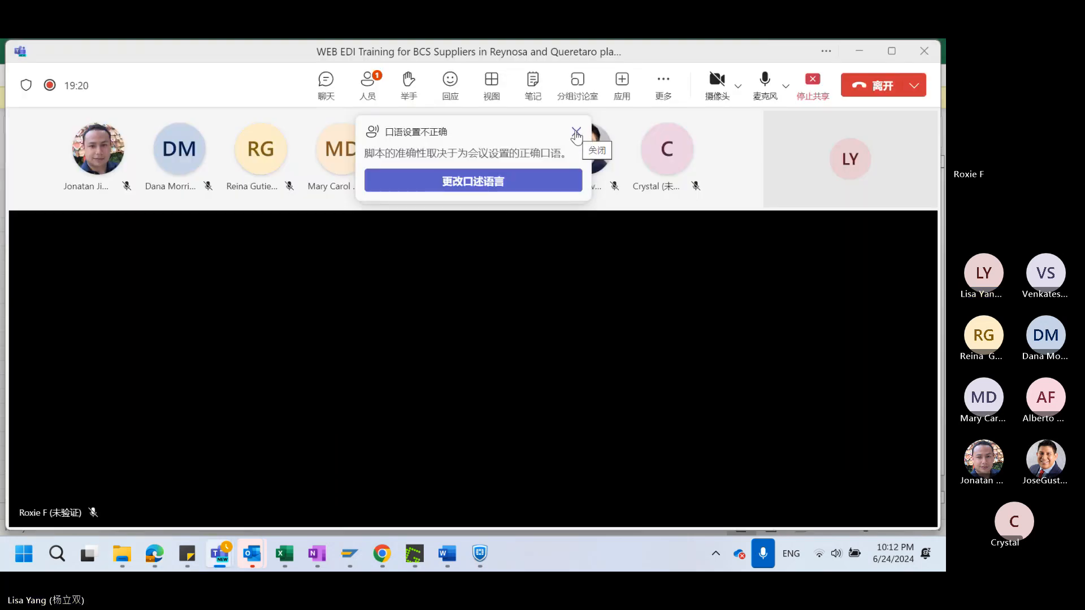
left_click(576, 135)
left_click(370, 90)
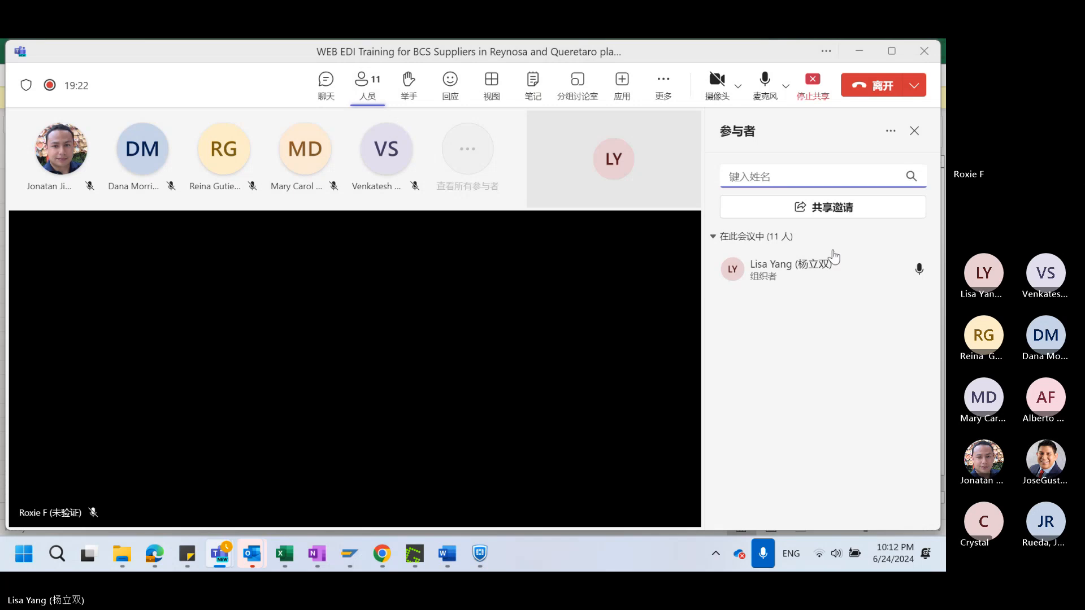
left_click(367, 87)
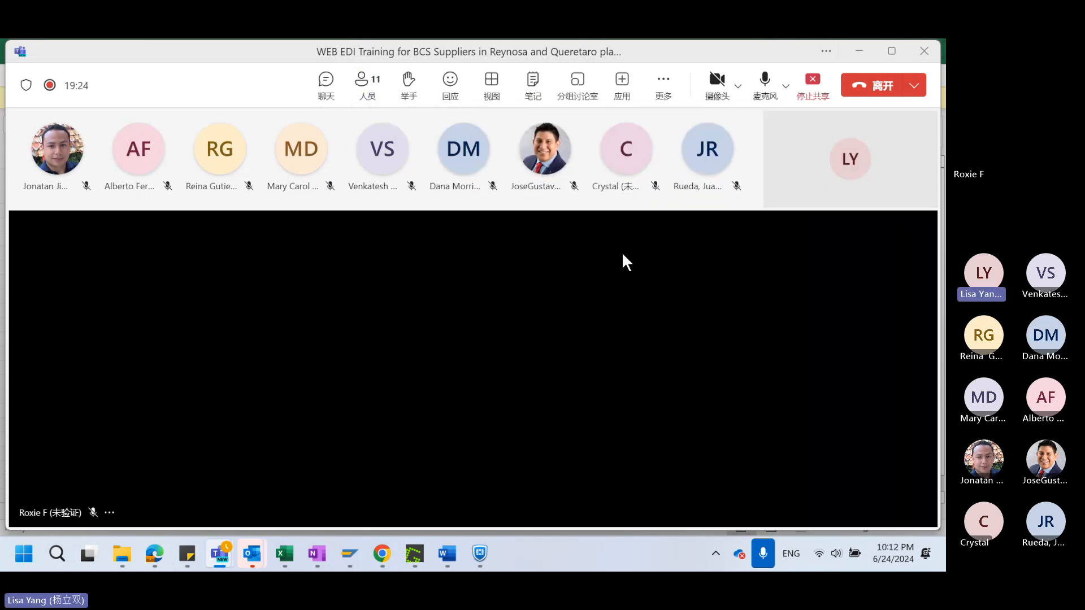
mouse_move(160, 556)
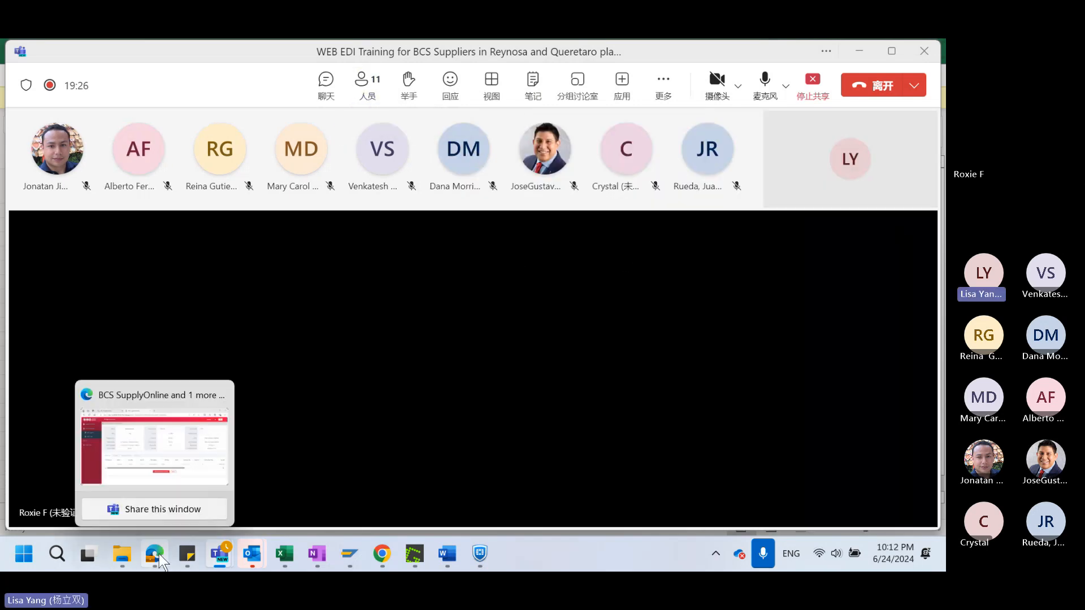
left_click(145, 443)
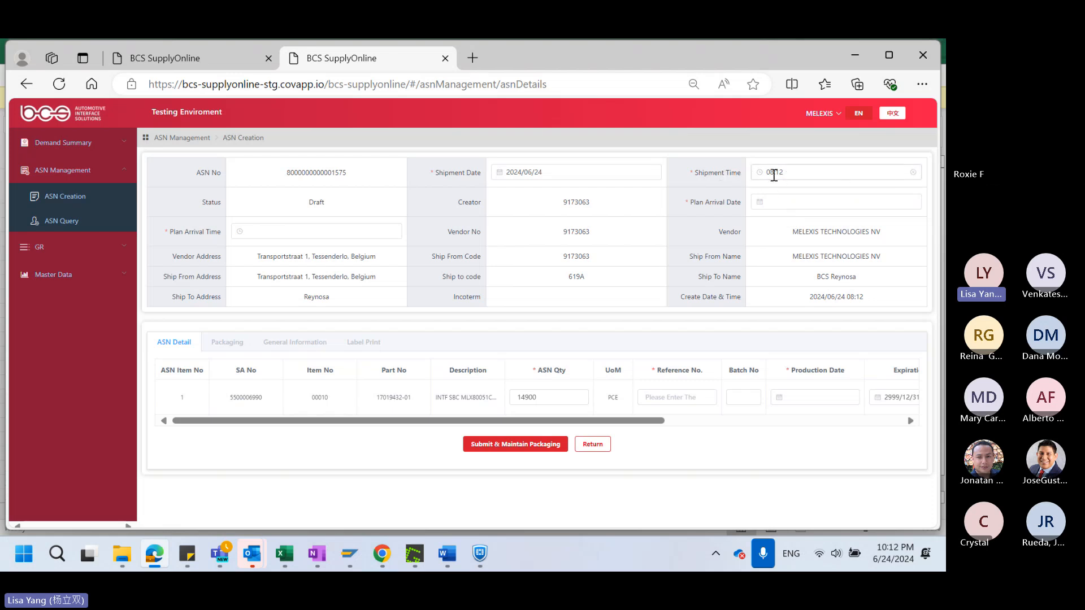
Accept the shipment time 08:12 and set the planned arrival to 2024/06/28 at 22:11
left_click(773, 173)
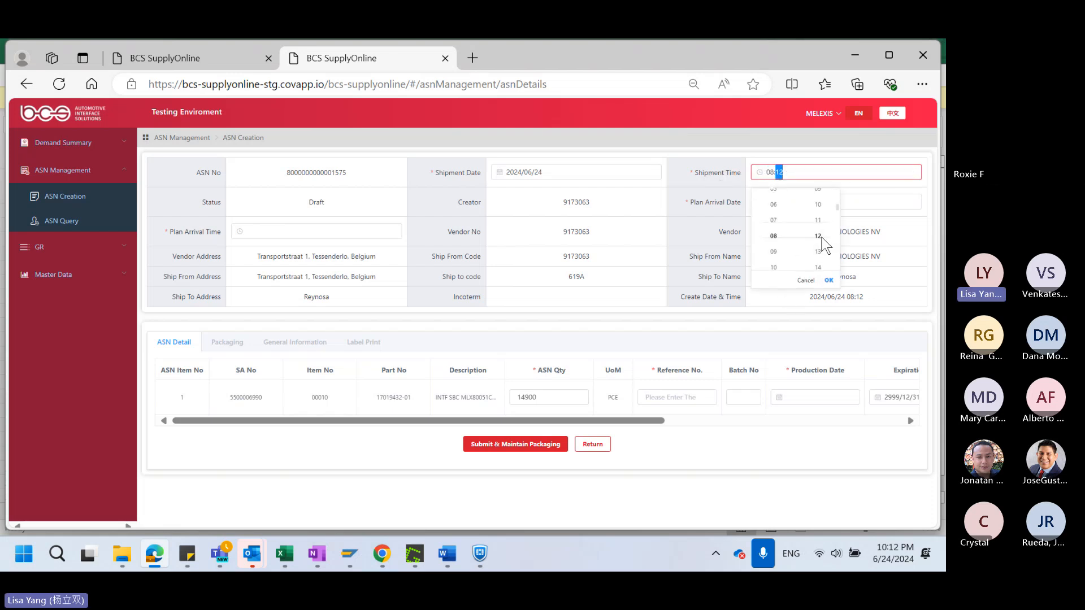
left_click(829, 281)
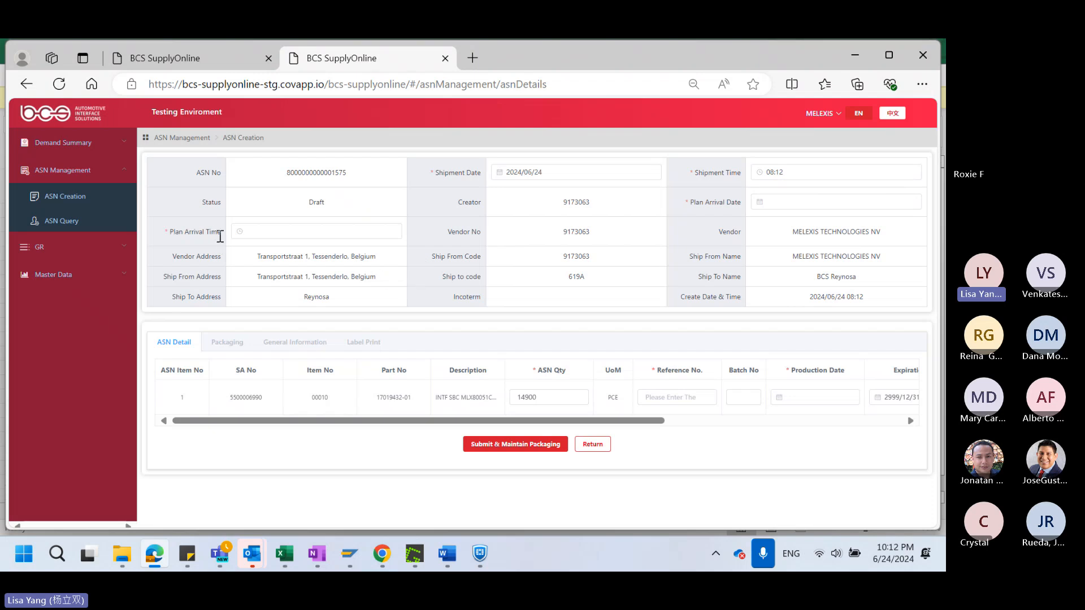
left_click(245, 232)
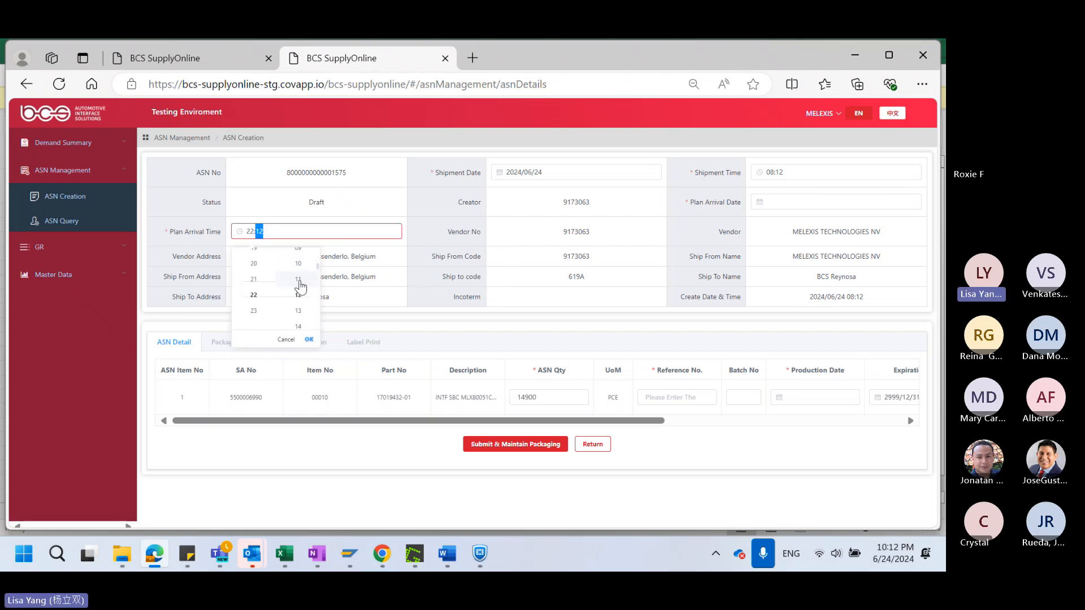
left_click(298, 282)
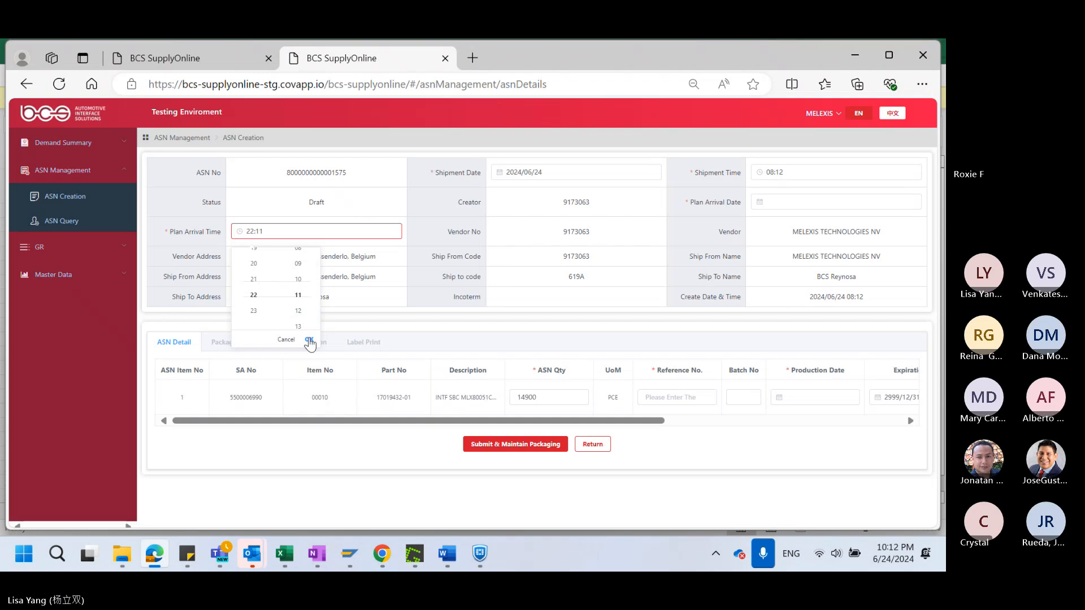
left_click(309, 341)
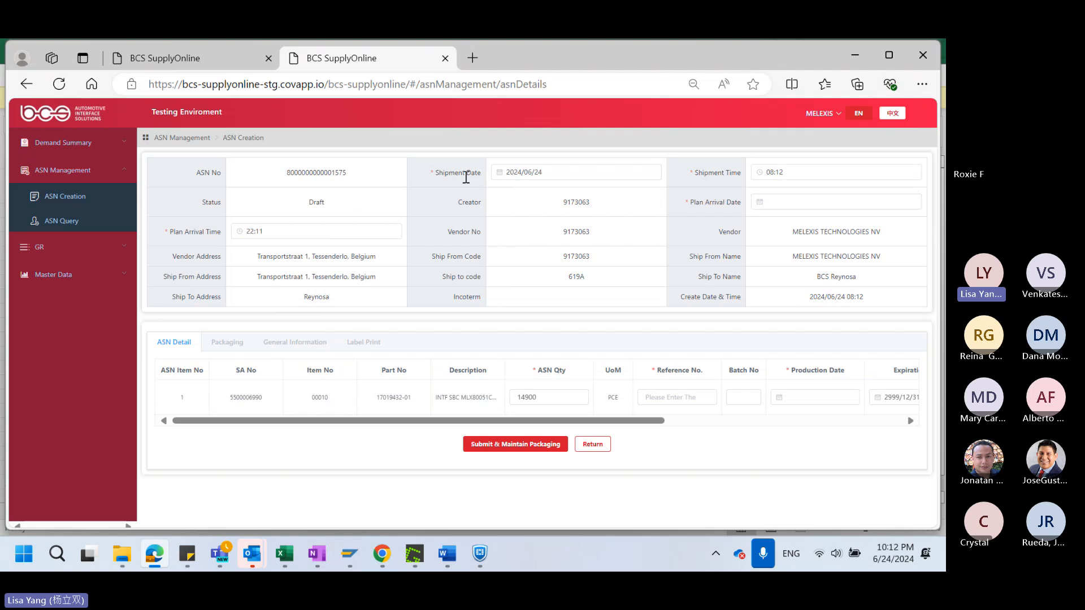
left_click(760, 204)
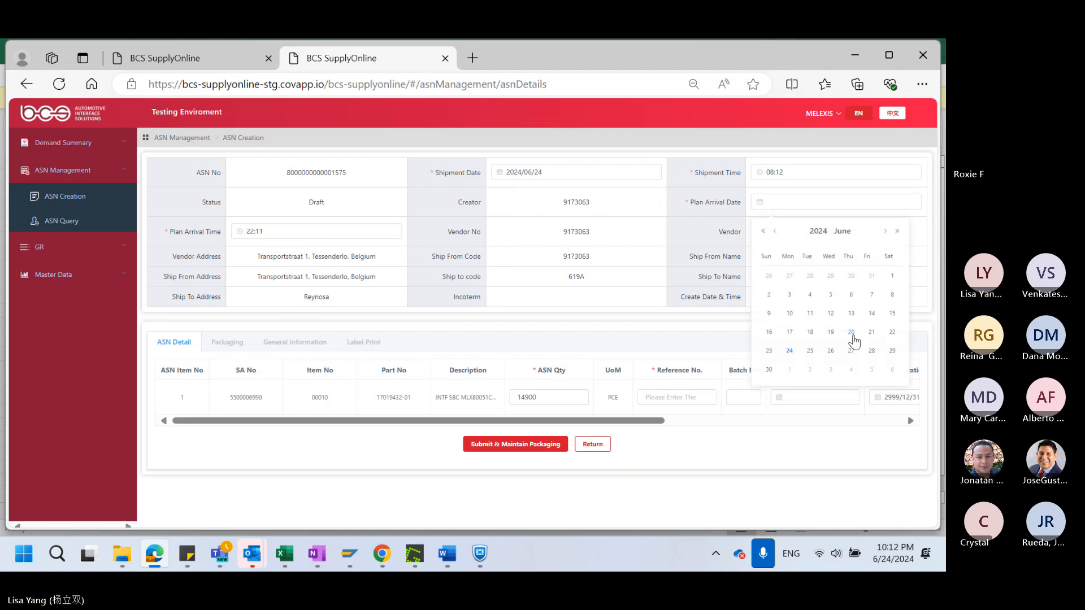
left_click(874, 356)
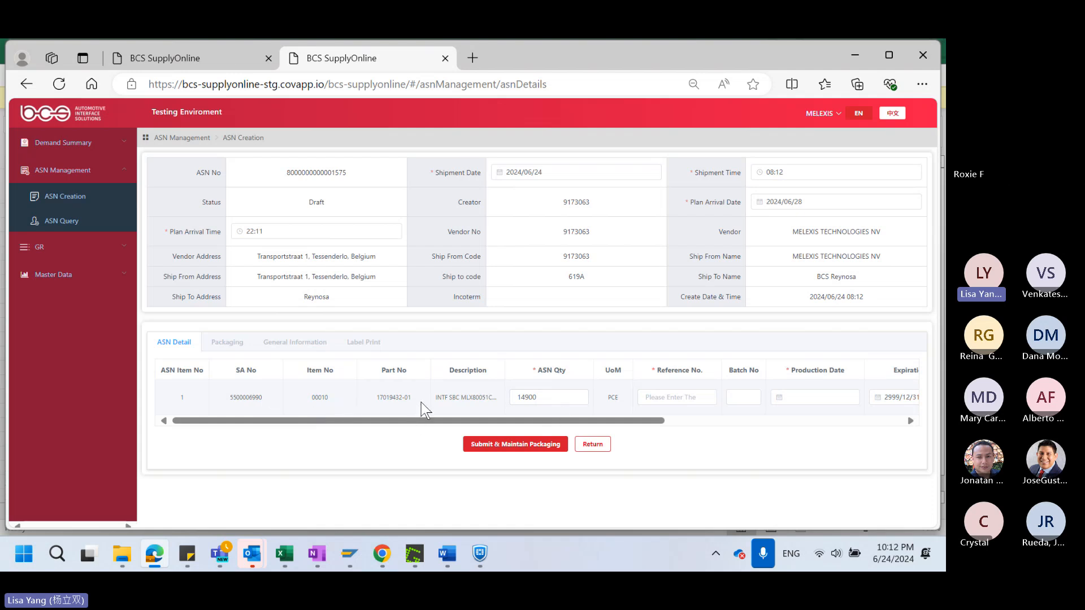
left_click(543, 399)
left_click_drag(554, 397, 529, 396)
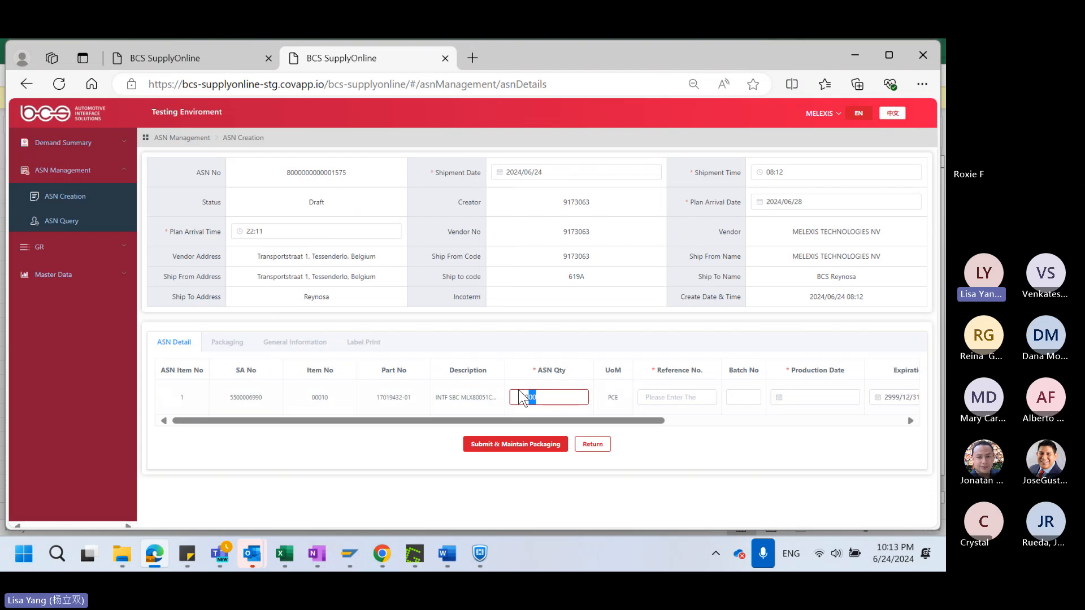
left_click(554, 399)
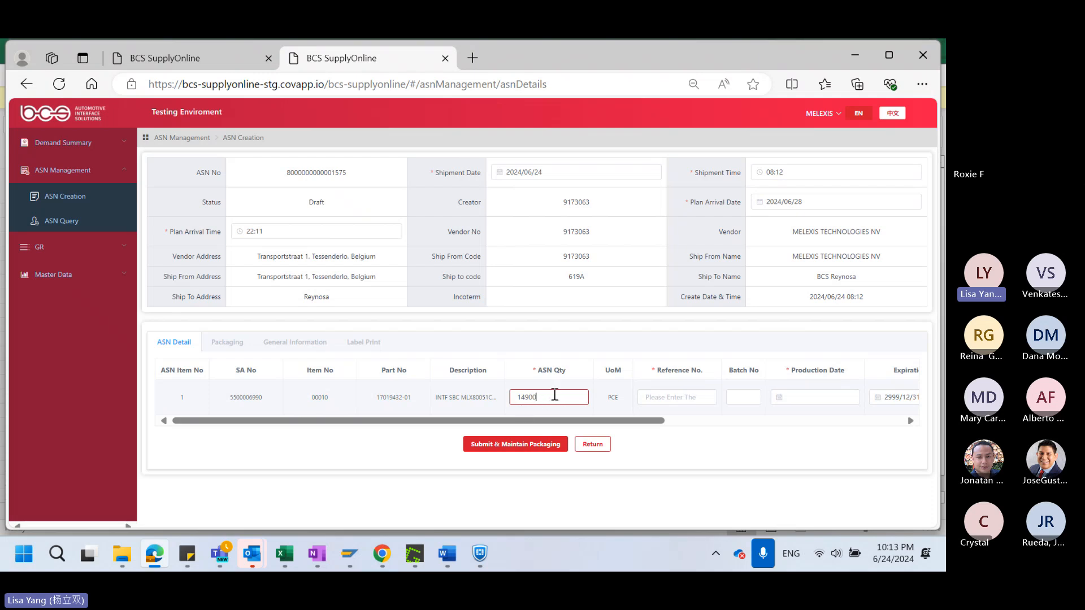
double_click(543, 402)
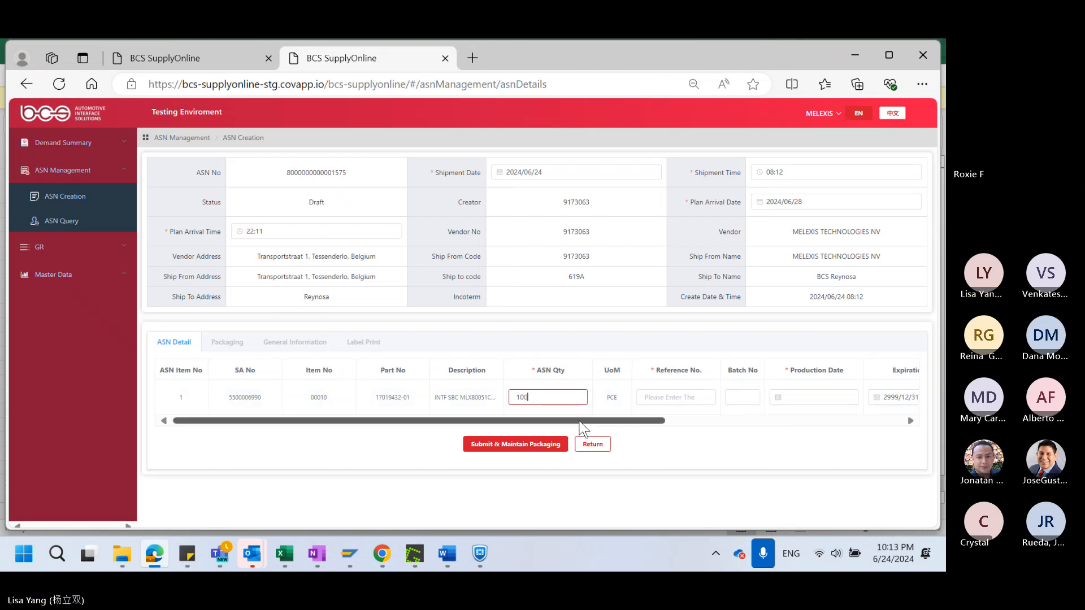
Enter test1 as the line's reference number and set its production date to 2024/06/03
scroll(587, 421, "right", 4)
left_click(561, 391)
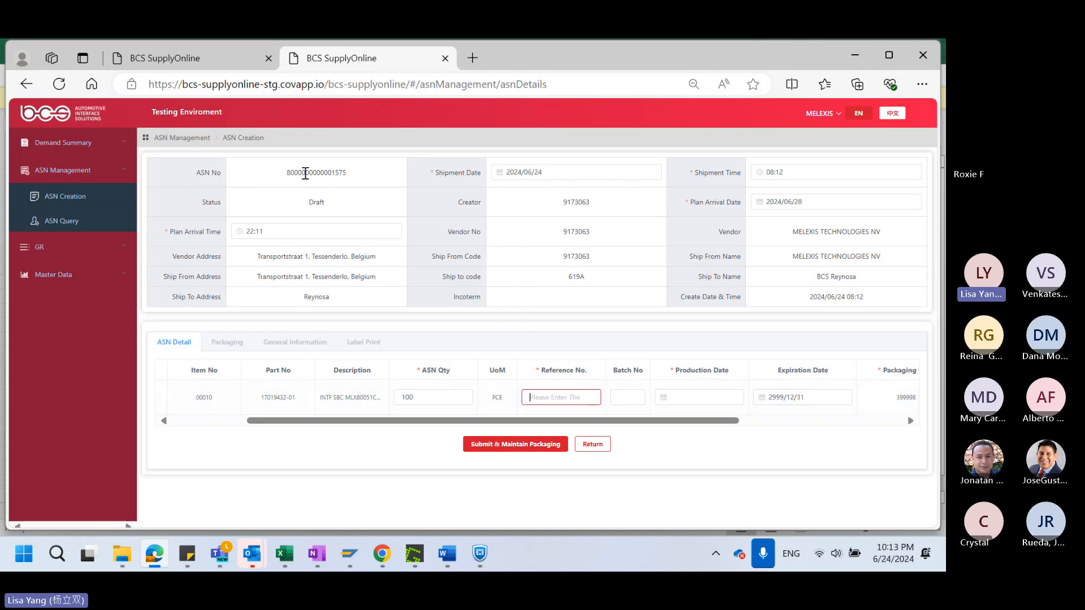
left_click_drag(290, 173, 347, 171)
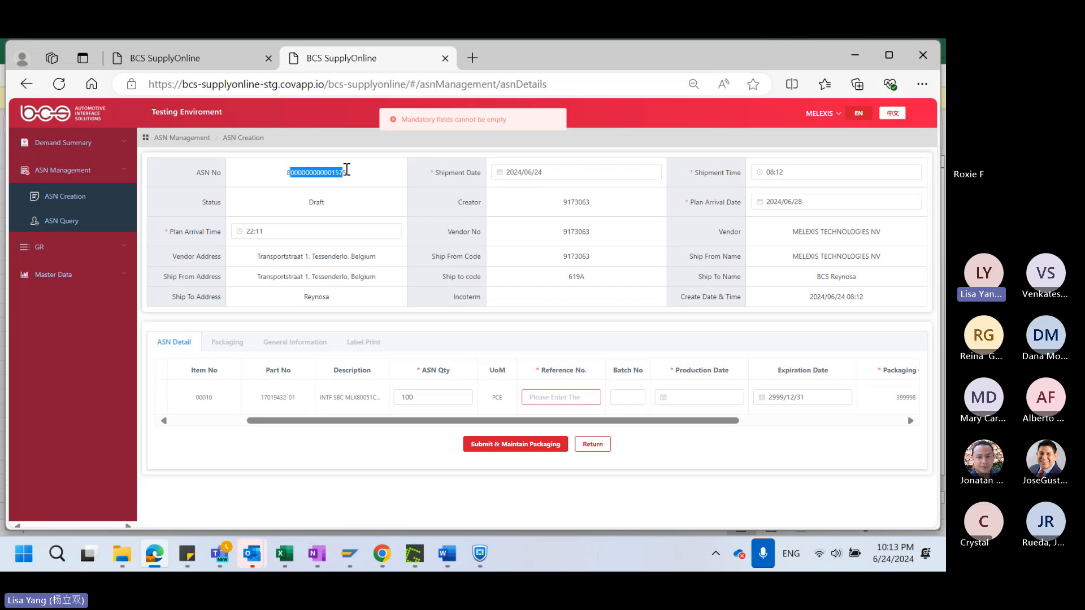
left_click(299, 176)
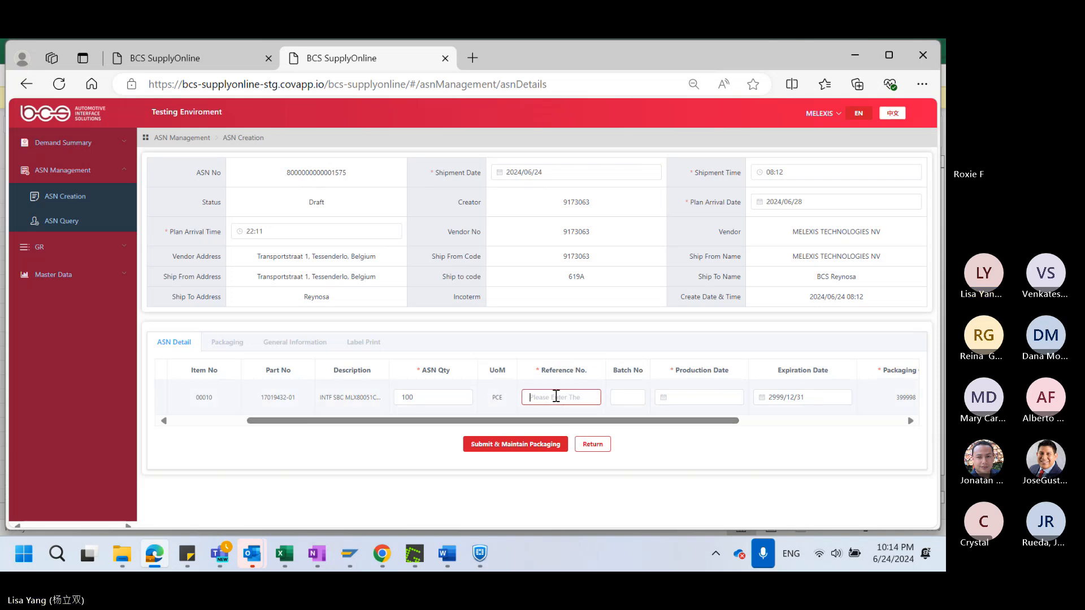
type("test1")
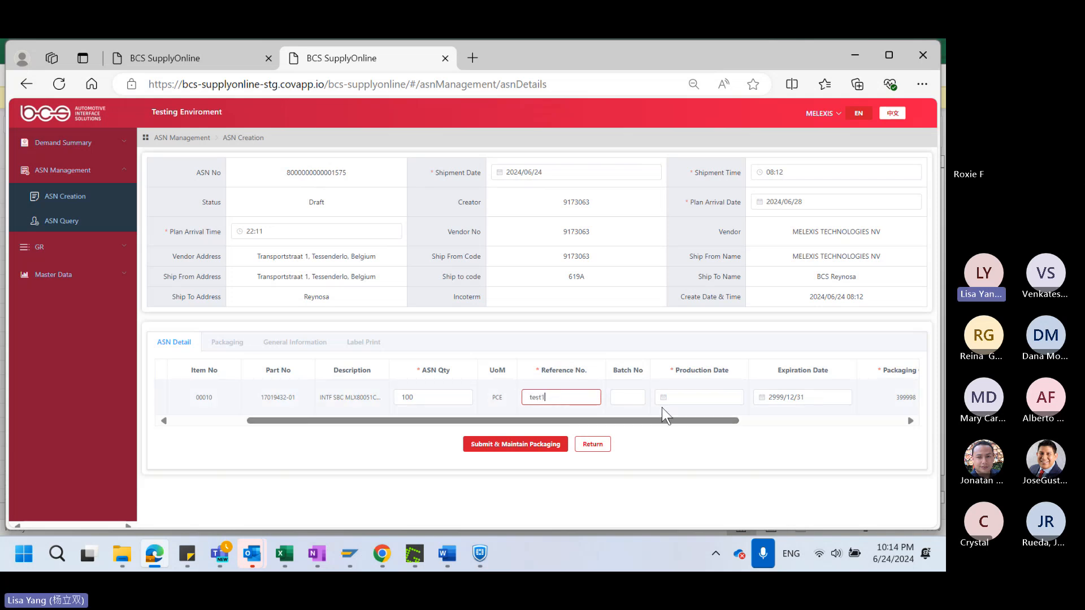
left_click(686, 398)
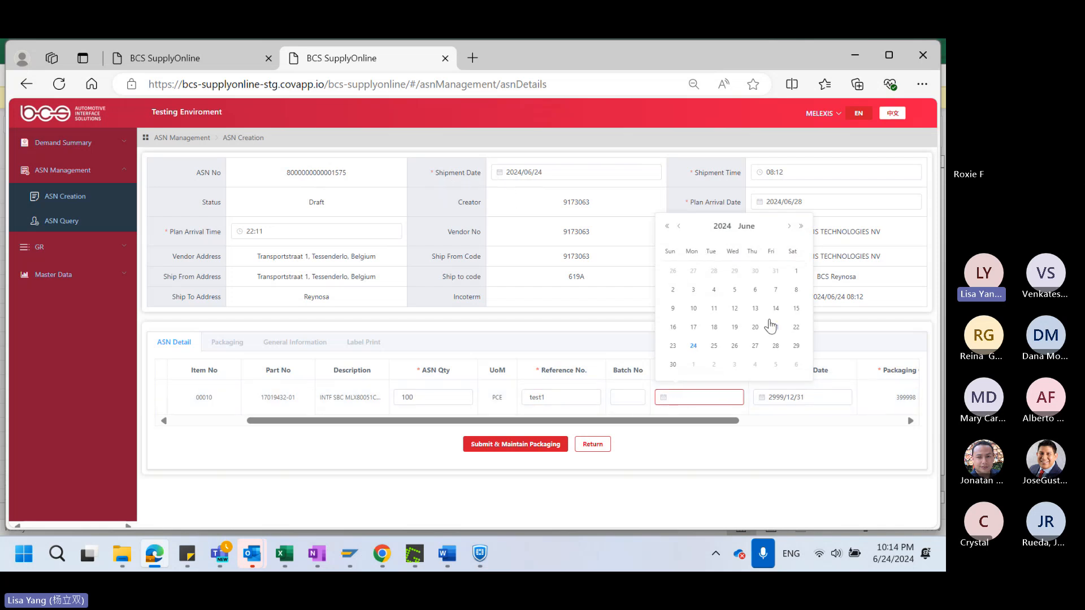
left_click(694, 291)
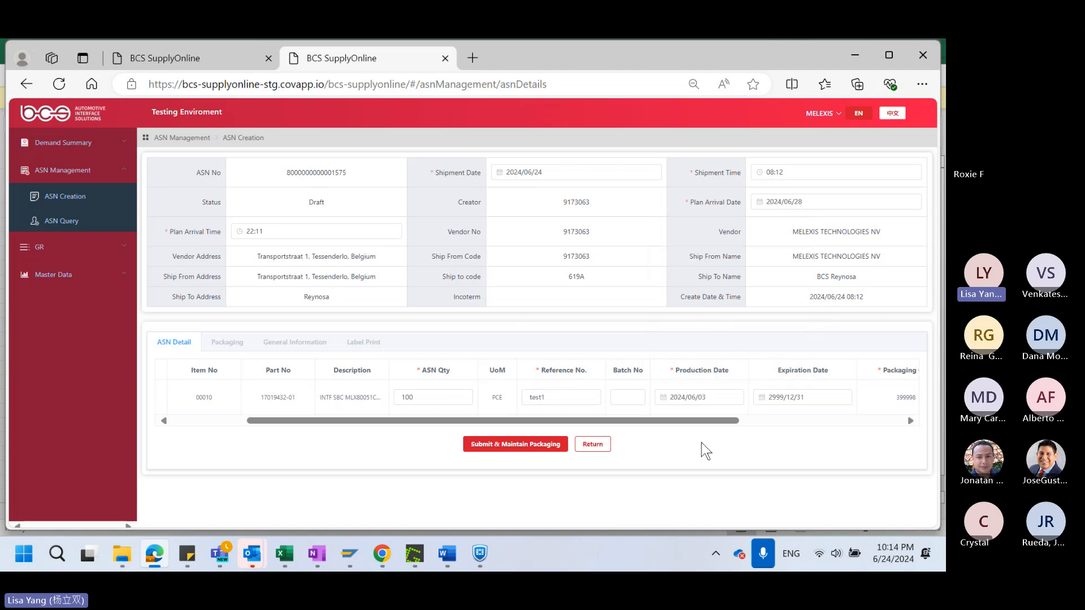
Set the quantity per packaging of the ASN line to 100
left_click_drag(707, 420, 873, 436)
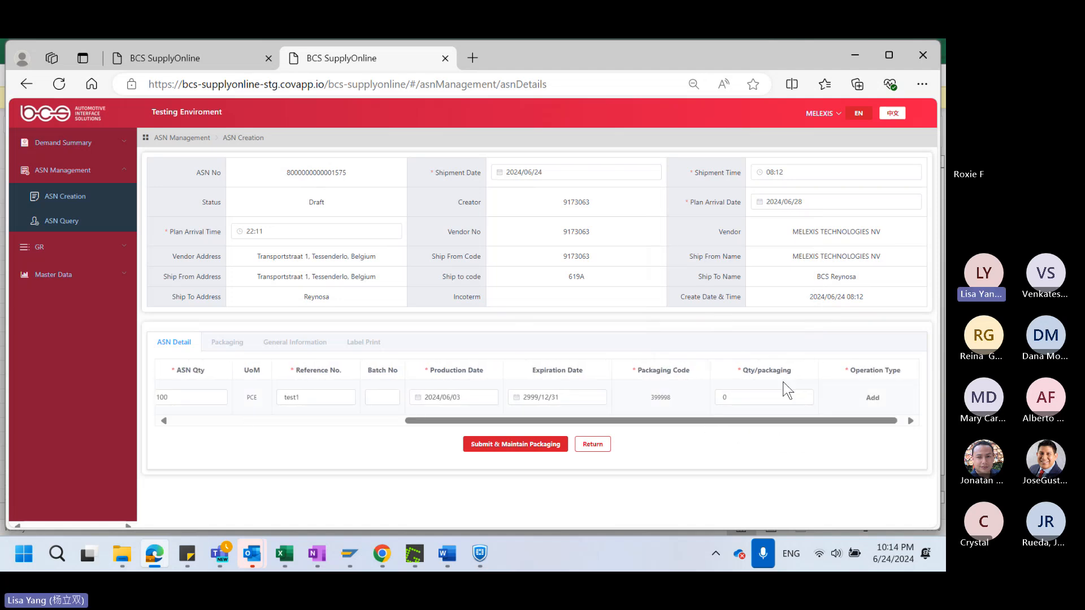
left_click(739, 397)
key("BackSpace")
type("100")
Compare the ASN quantity with the quantity per packaging and submit the ASN details to maintain packaging
scroll(749, 402, "left", 3)
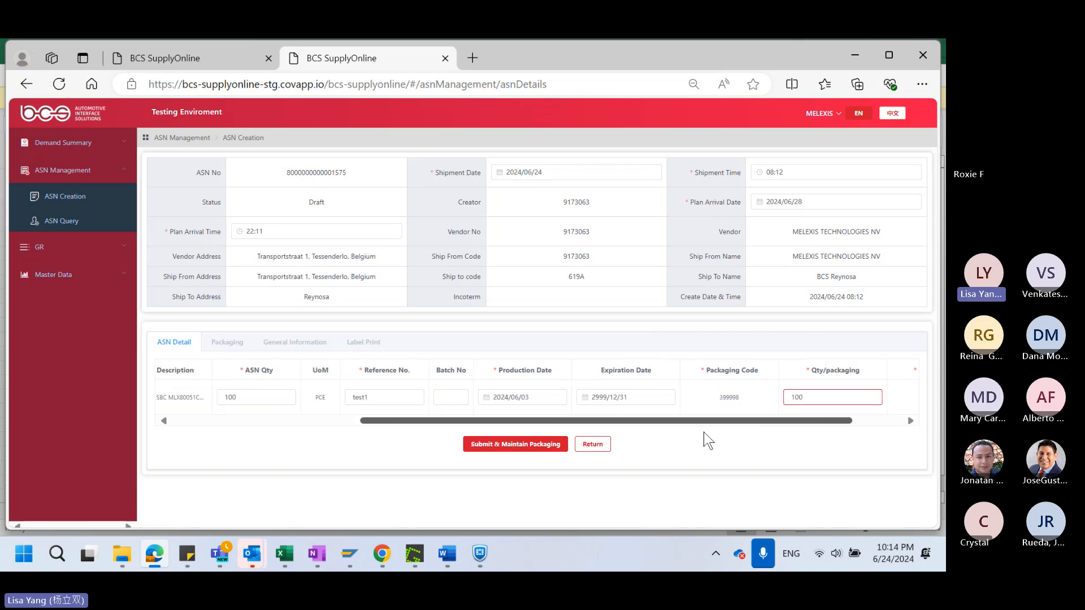
scroll(703, 431, "left", 2)
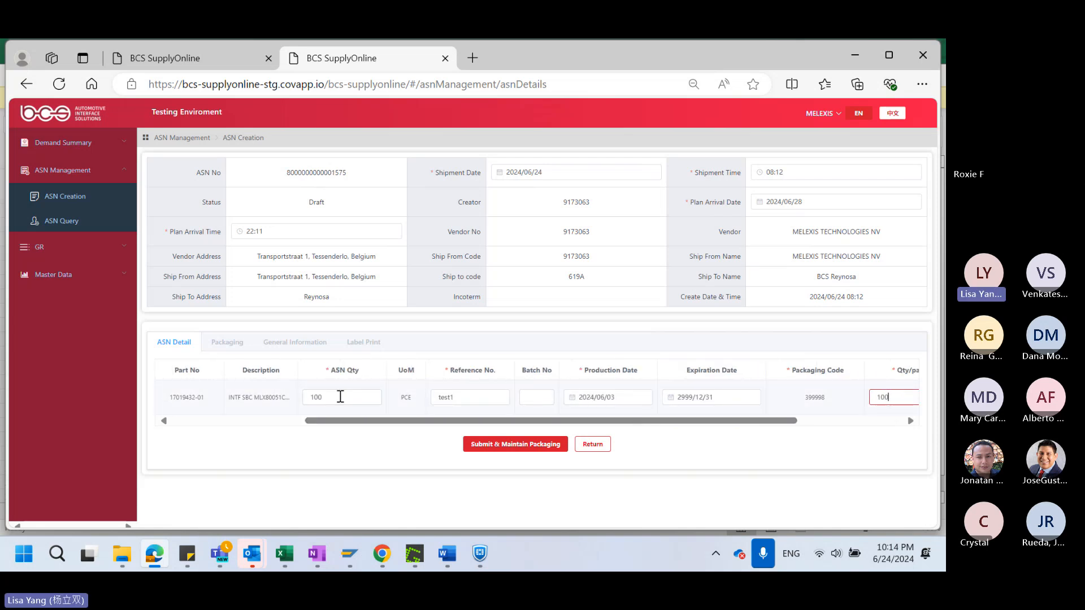
double_click(341, 396)
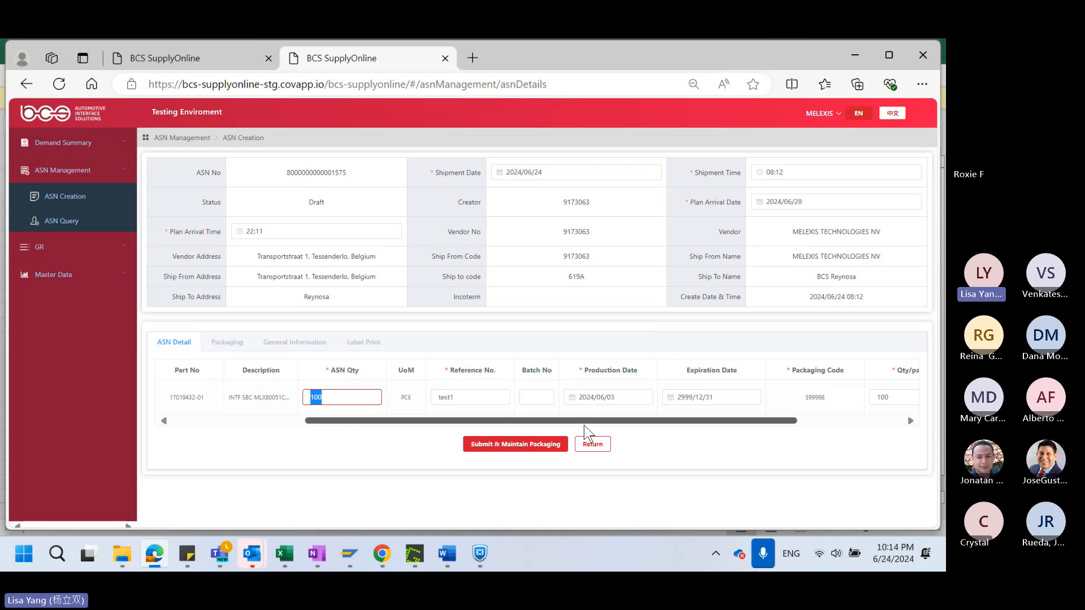
left_click_drag(585, 426, 722, 425)
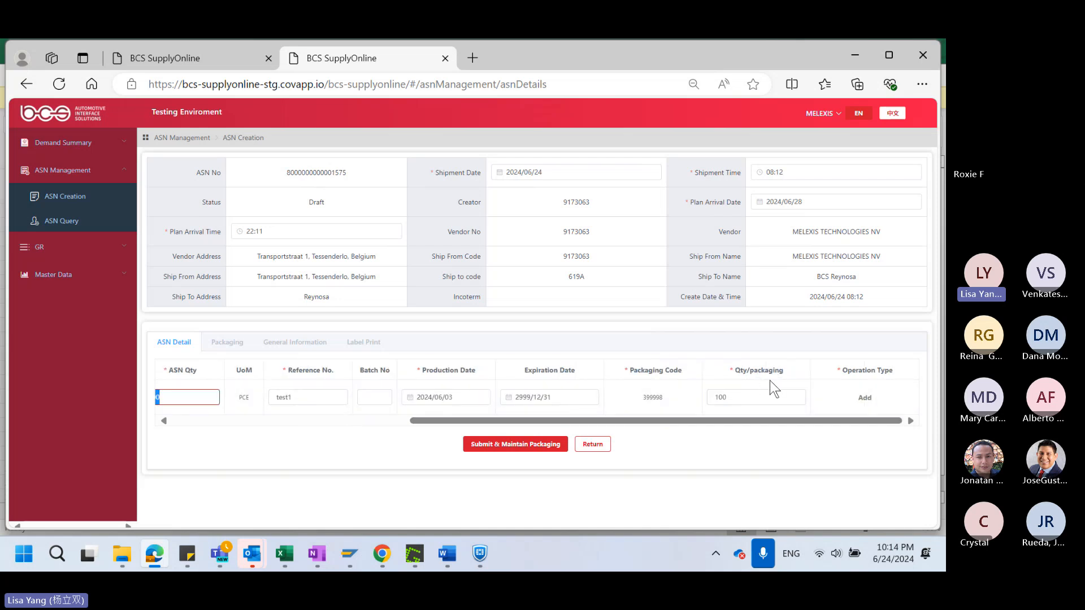
left_click(734, 397)
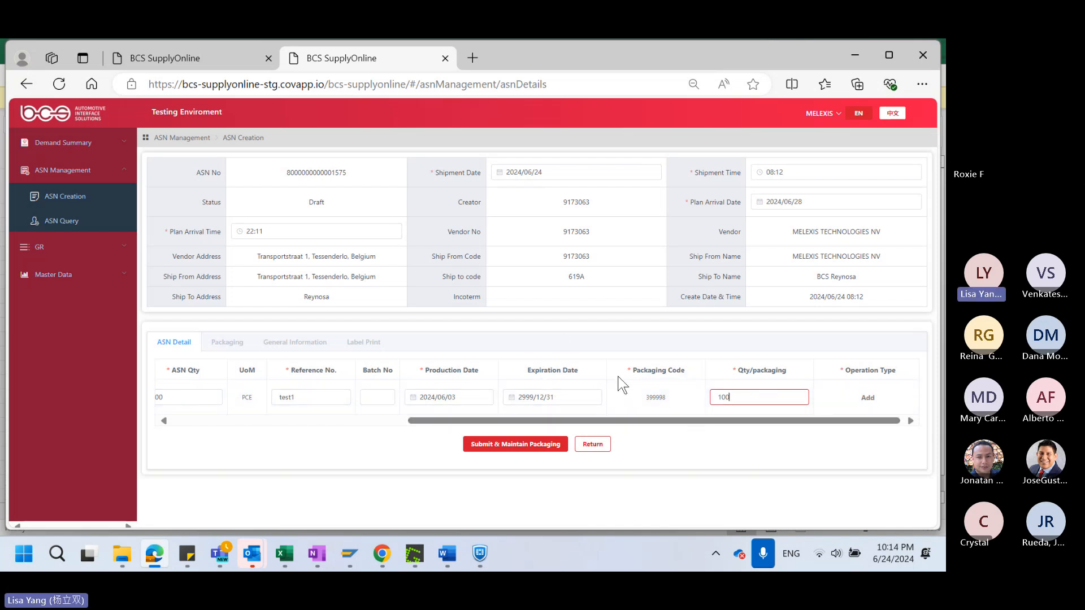
left_click_drag(788, 426, 814, 421)
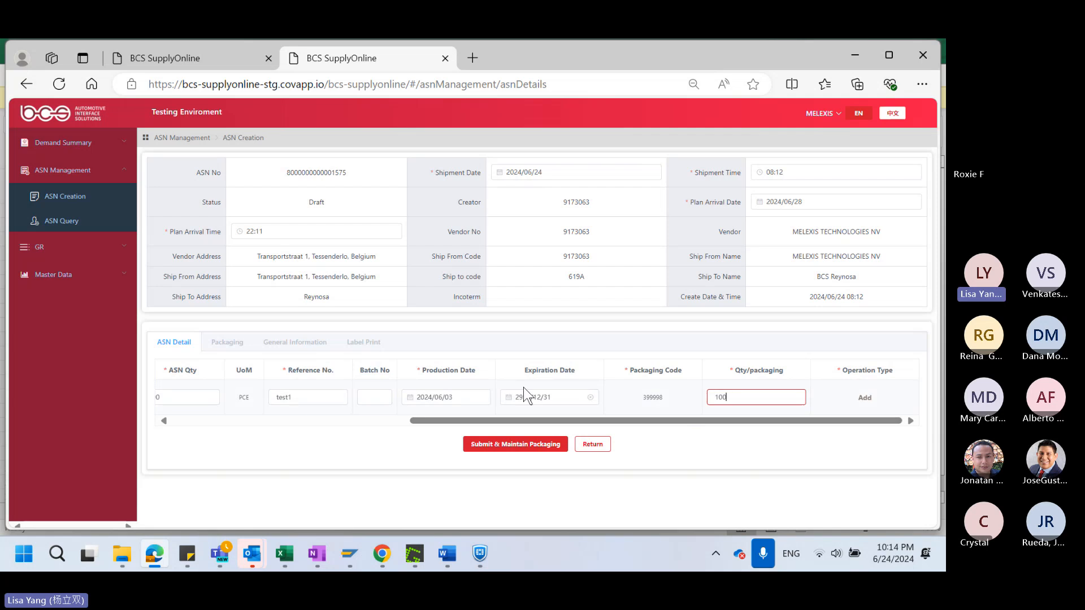
left_click(503, 451)
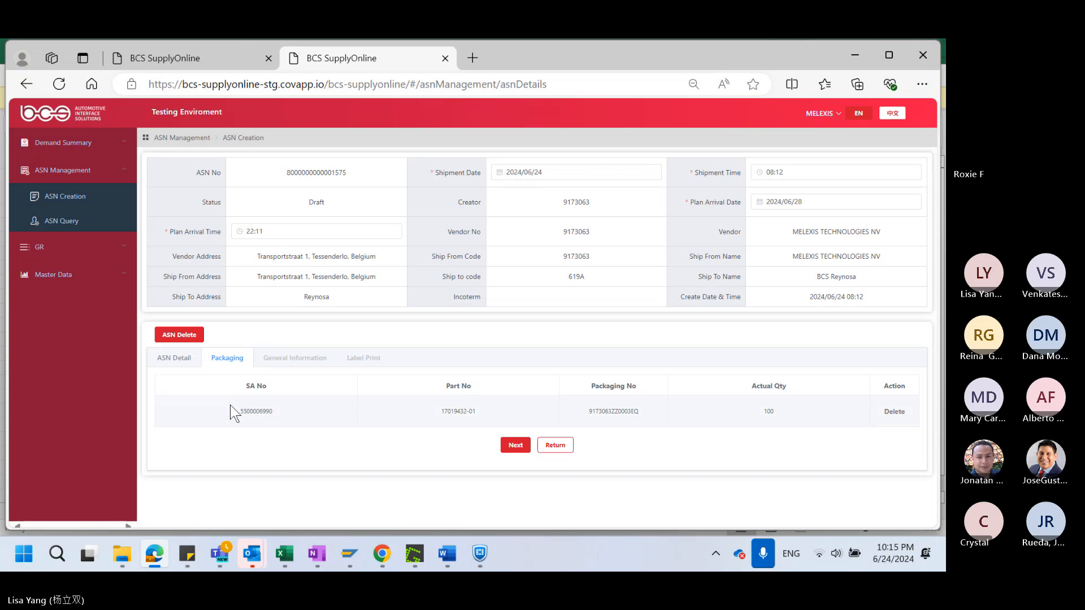
Complete the packaging and general information stages without carrier details, and send the ASN, acknowledging the submission notice
left_click(515, 445)
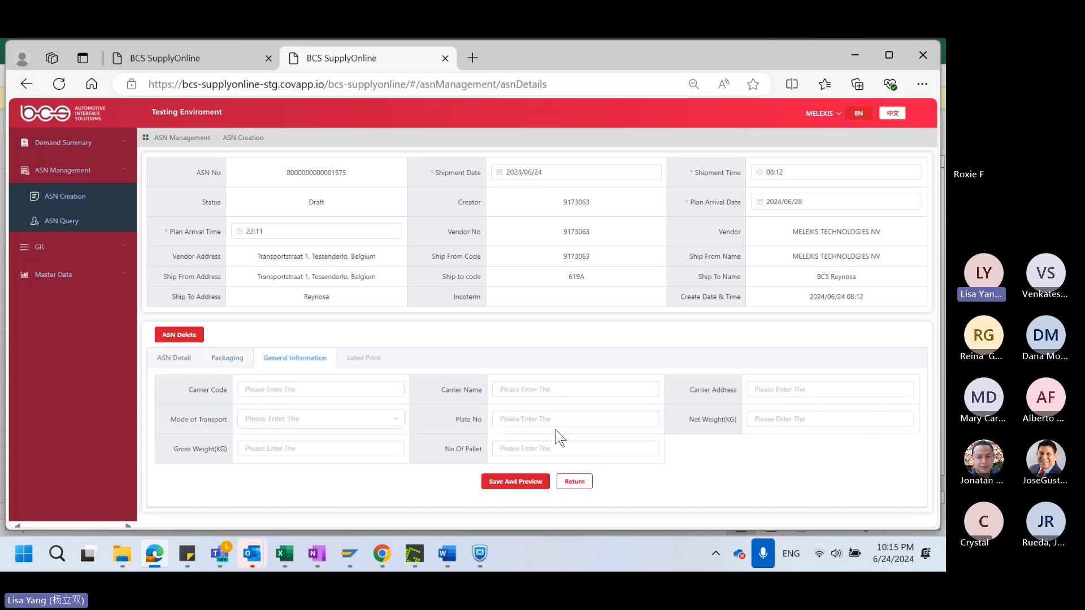
left_click(515, 483)
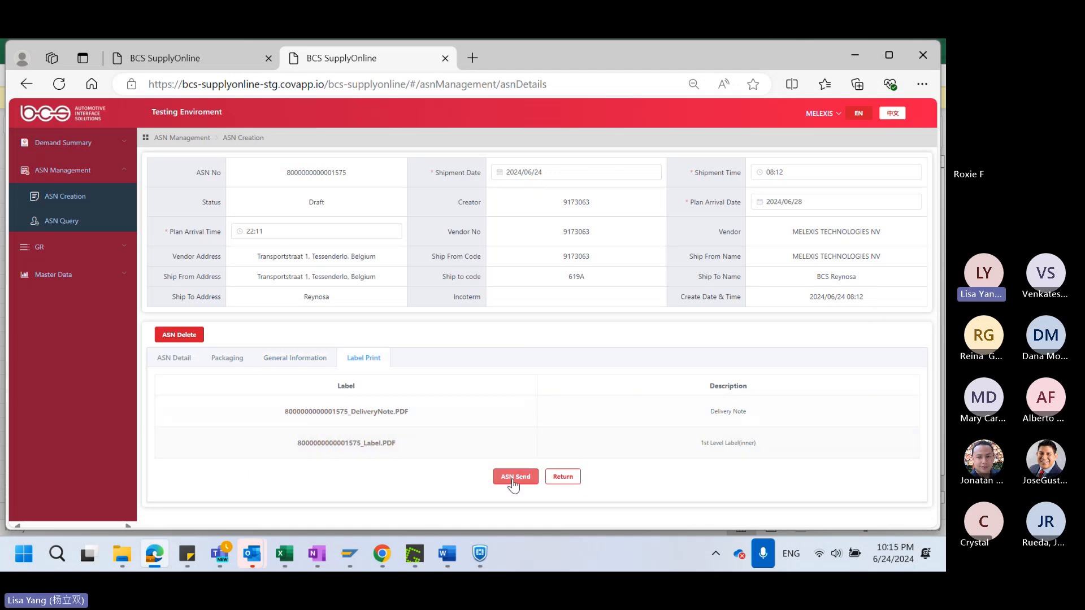
left_click(513, 481)
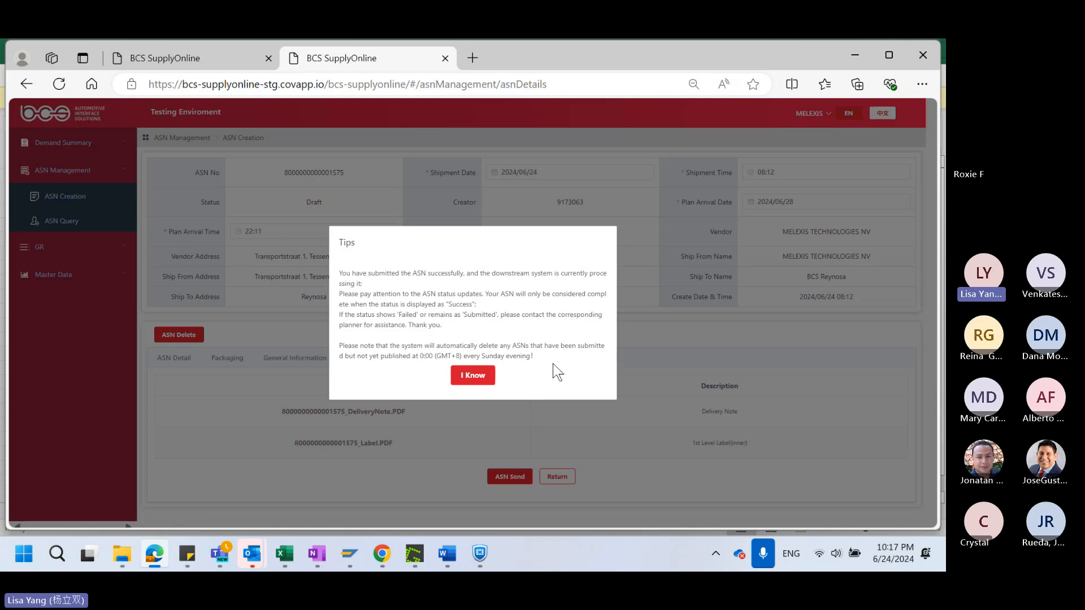
left_click(473, 376)
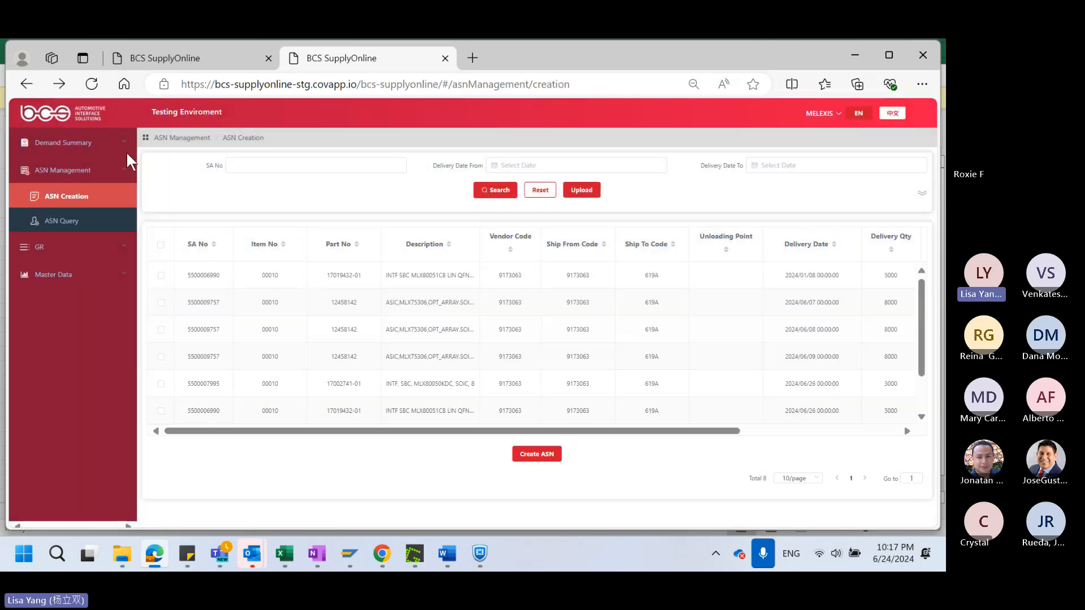
Open the newly submitted ASN from ASN Query, check its status, item details and printable labels, and return to the list
left_click(67, 224)
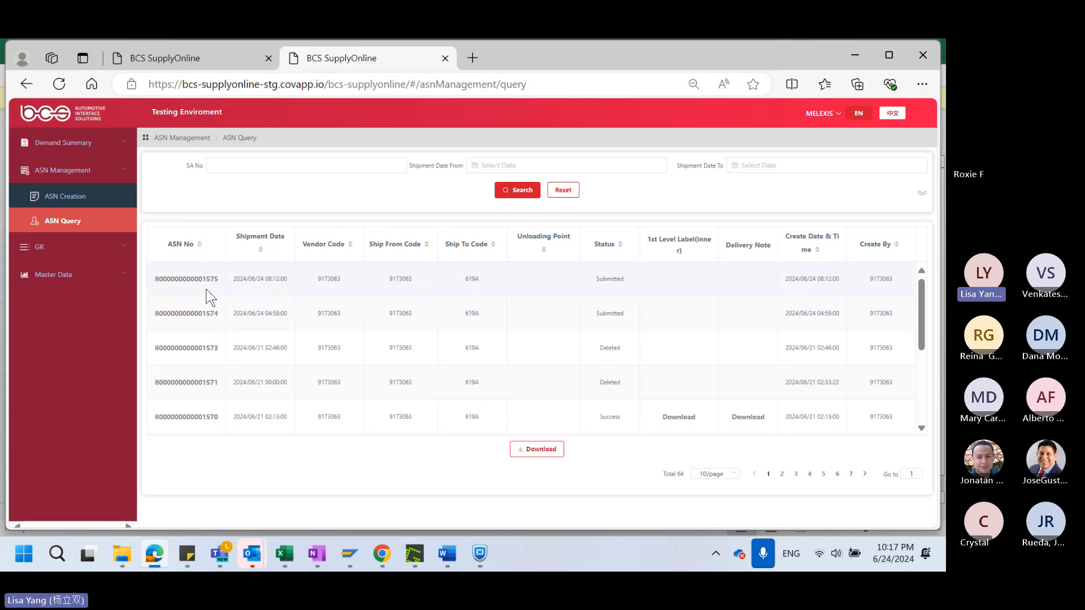
left_click(192, 280)
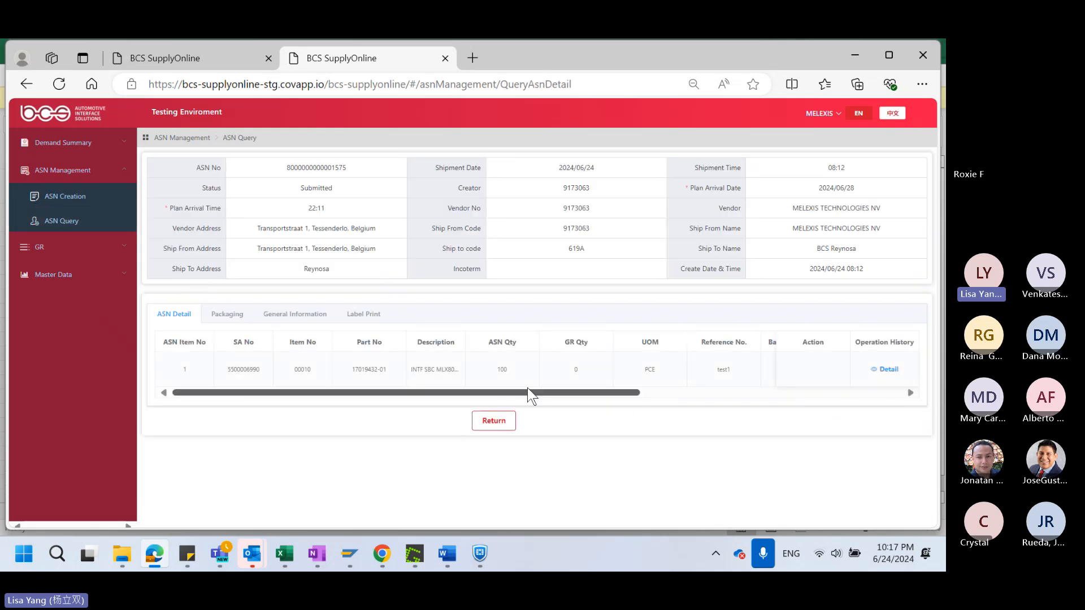
left_click_drag(548, 393, 393, 395)
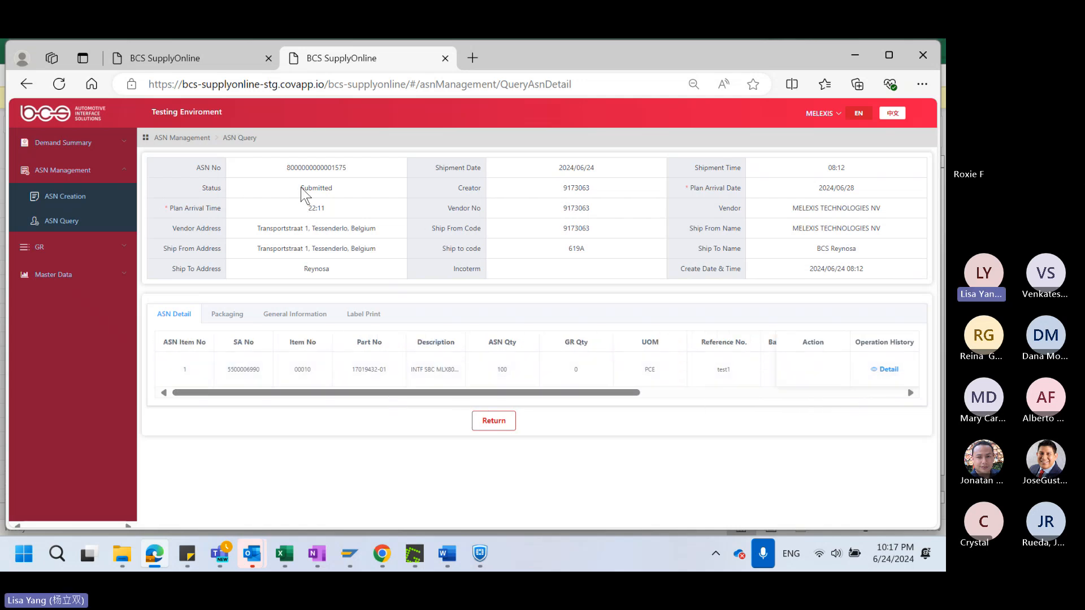
left_click_drag(300, 187, 333, 190)
left_click(373, 314)
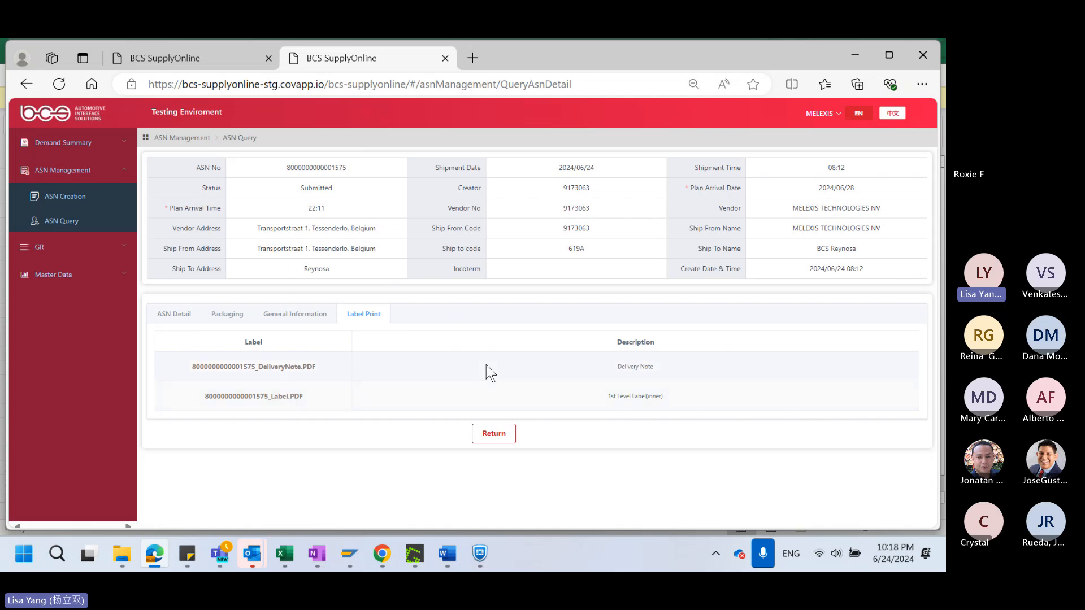
left_click(69, 223)
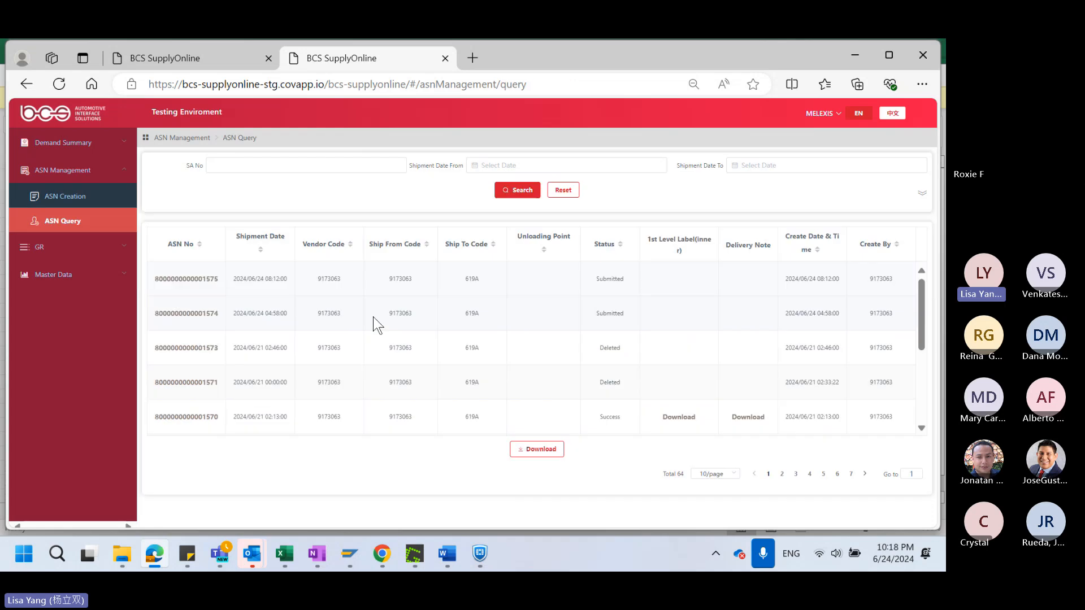
Download the upload template from ASN Creation and open AsnUpload (79).xlsx in Excel with editing enabled
left_click(54, 204)
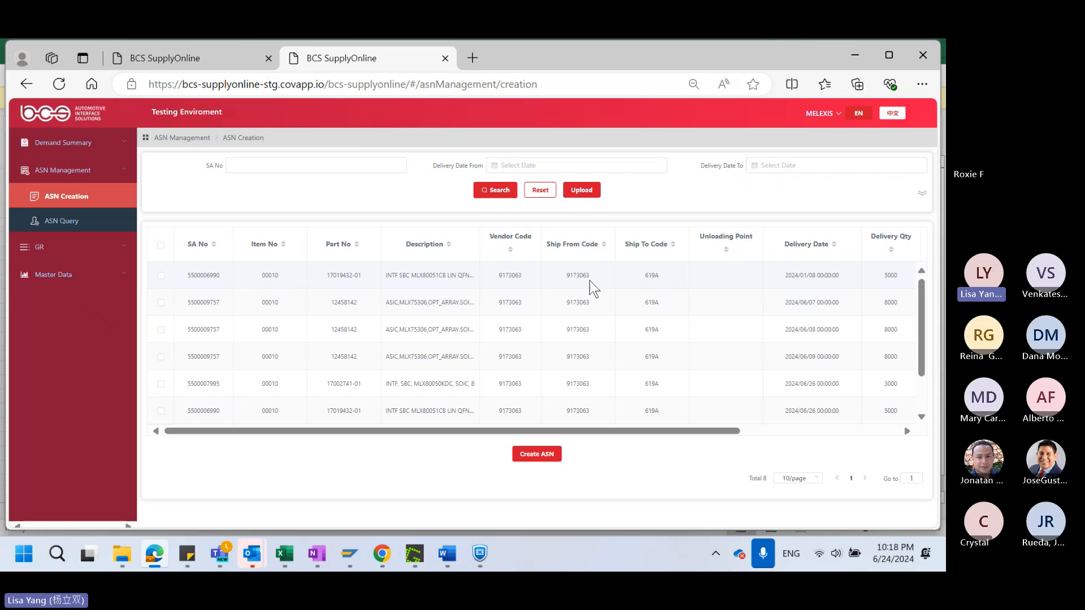
left_click(584, 191)
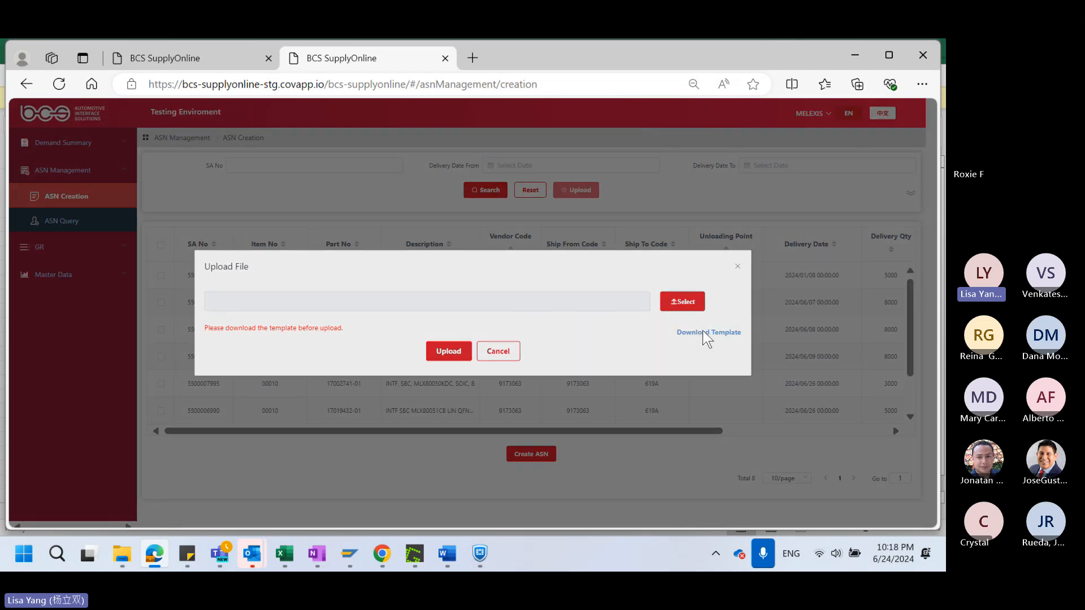
left_click(702, 333)
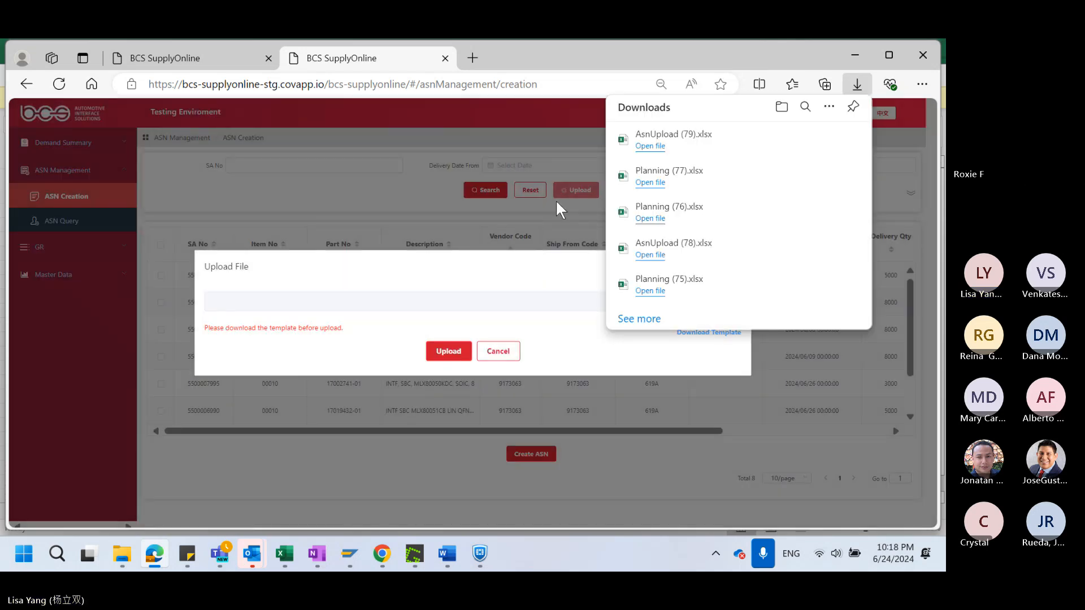
left_click(650, 146)
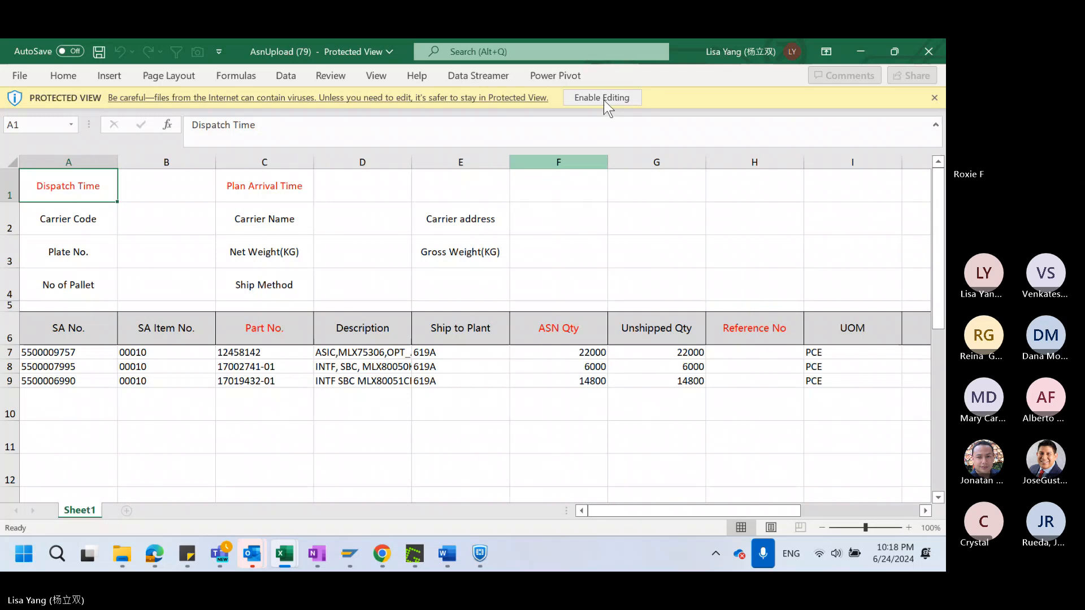
left_click(605, 102)
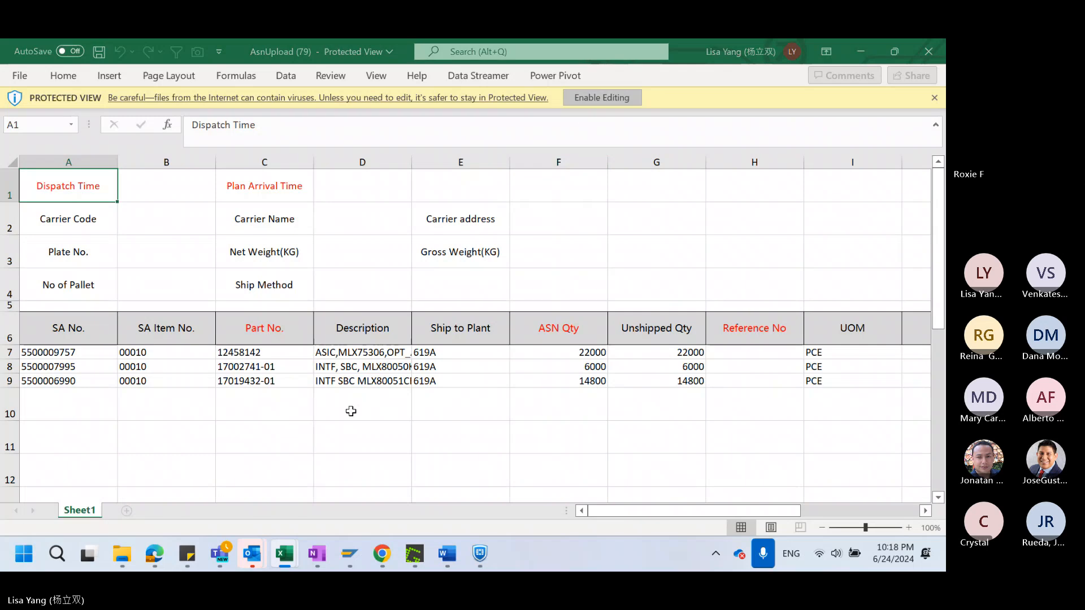
Examine the template's SA lines and its red required fields: Dispatch Time, Plan Arrival Time, ASN Qty and Reference No
scroll(298, 431, "down", 2)
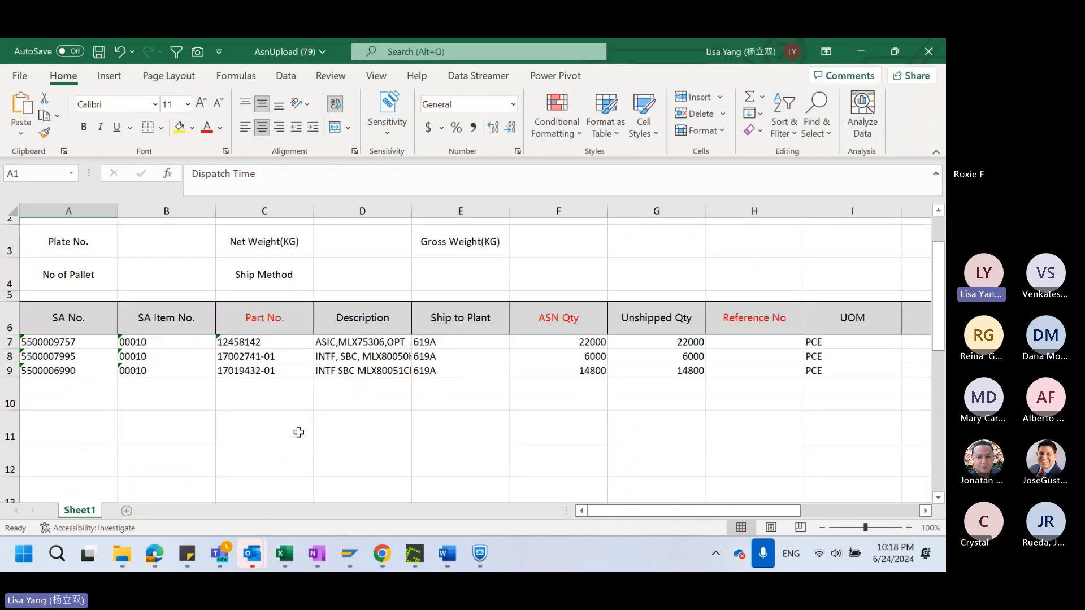
scroll(298, 432, "up", 1)
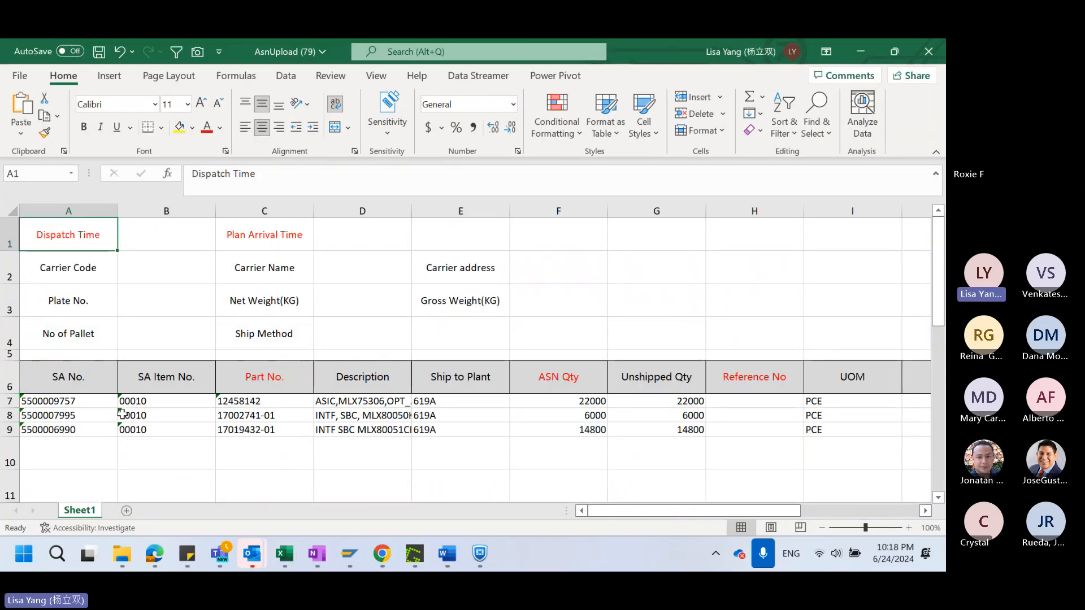
left_click_drag(93, 407, 97, 452)
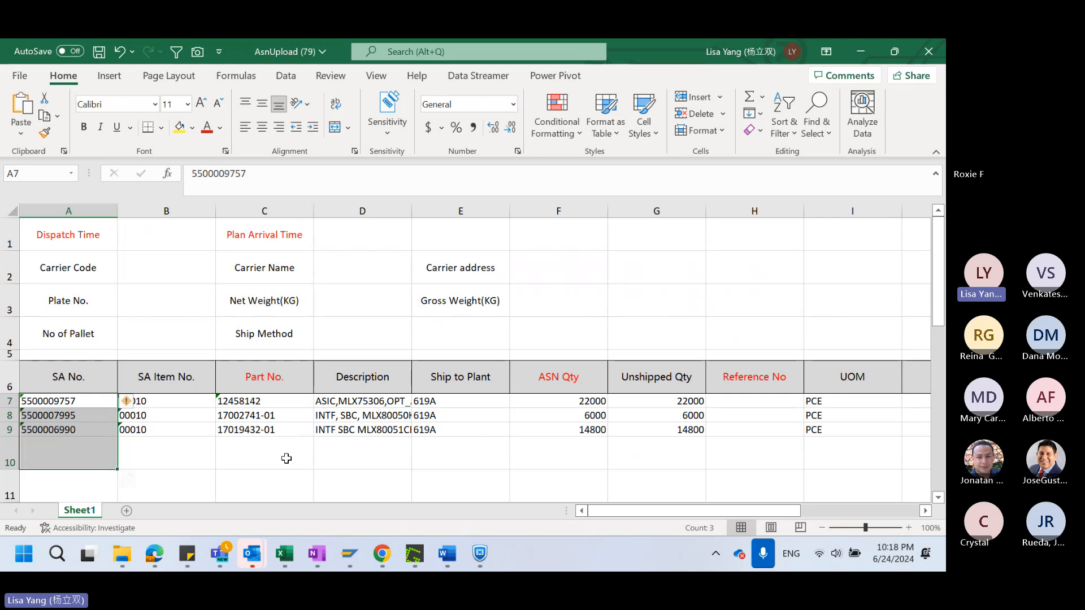
left_click(236, 452)
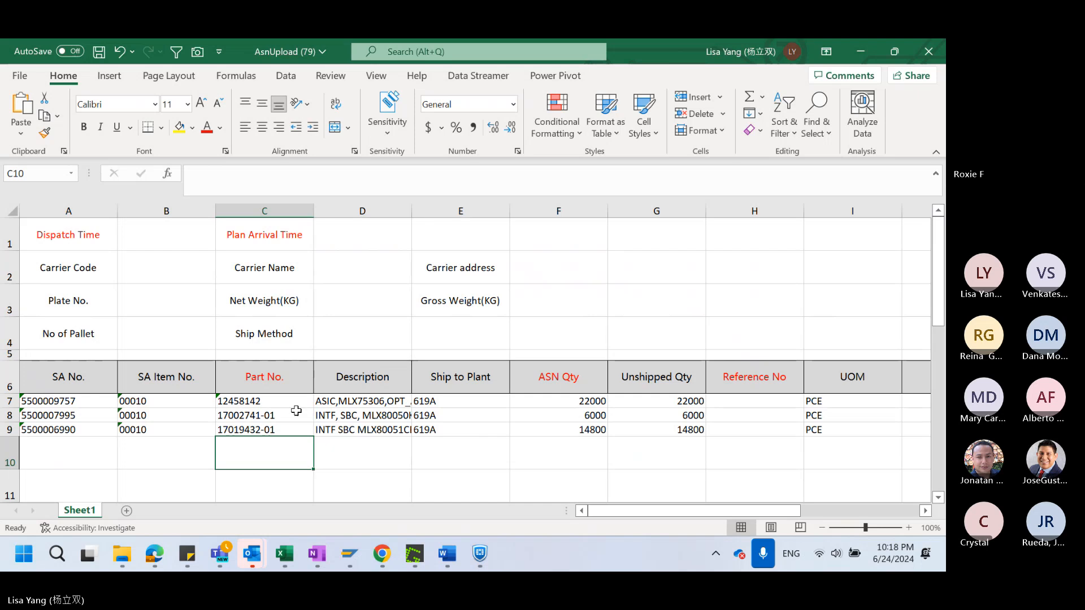
left_click(153, 239)
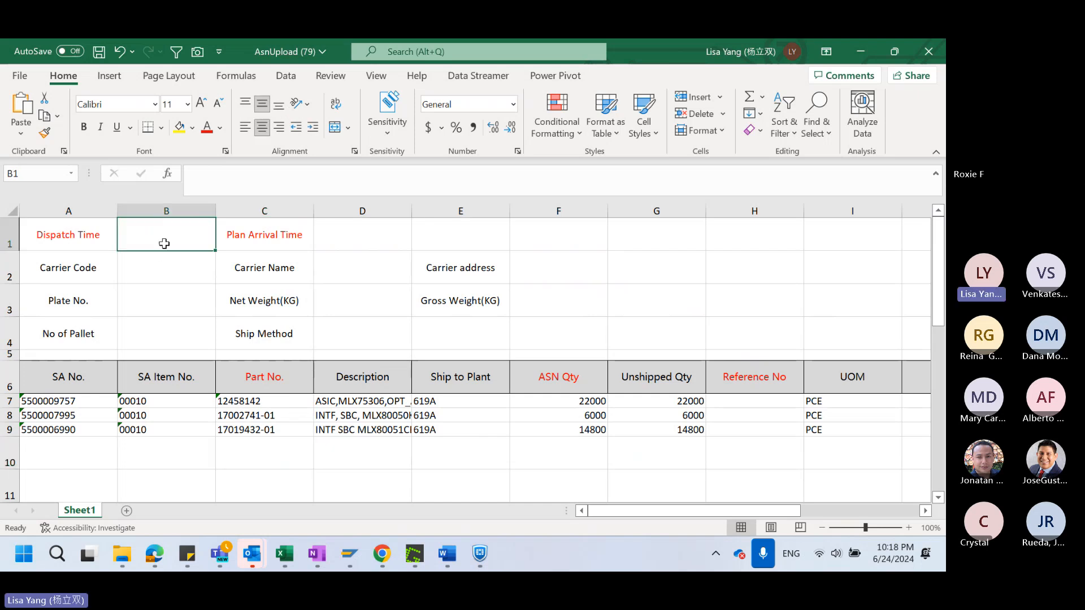
left_click(68, 238)
left_click(259, 246)
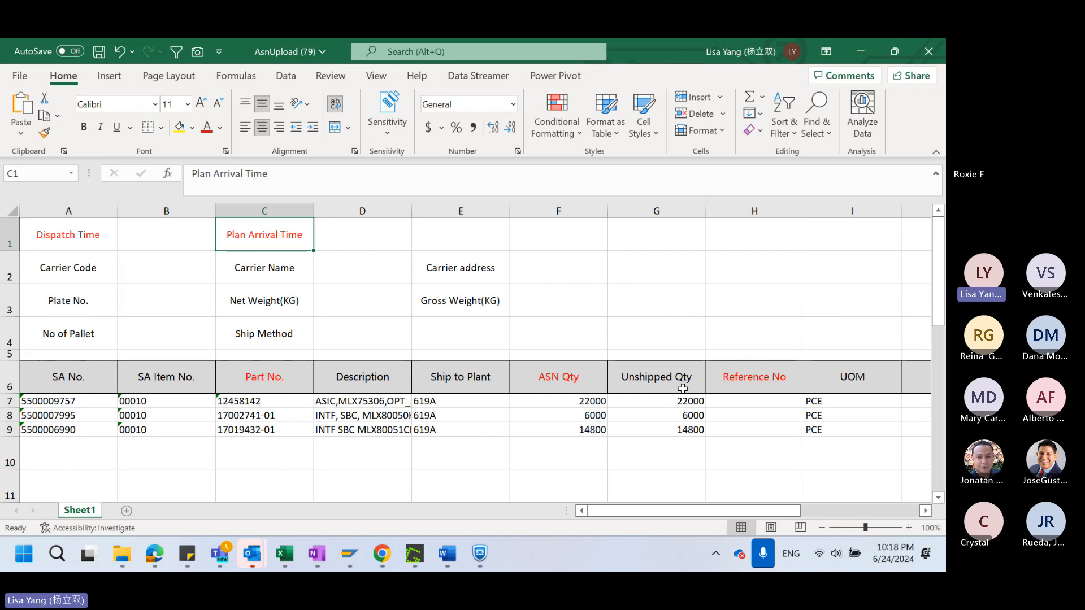
left_click(577, 387)
left_click(745, 377)
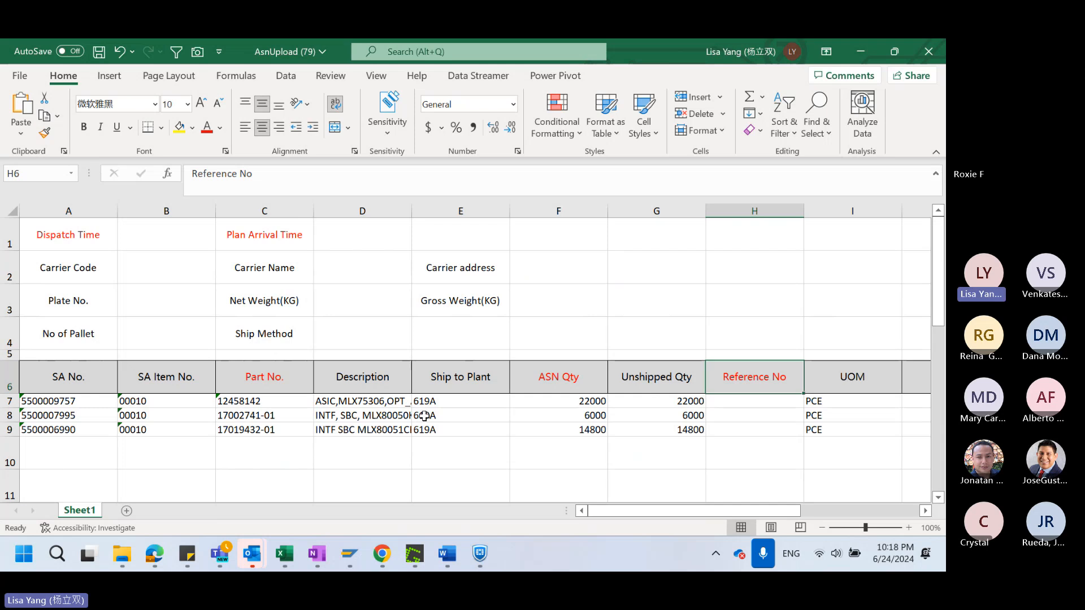
left_click_drag(172, 261, 142, 243)
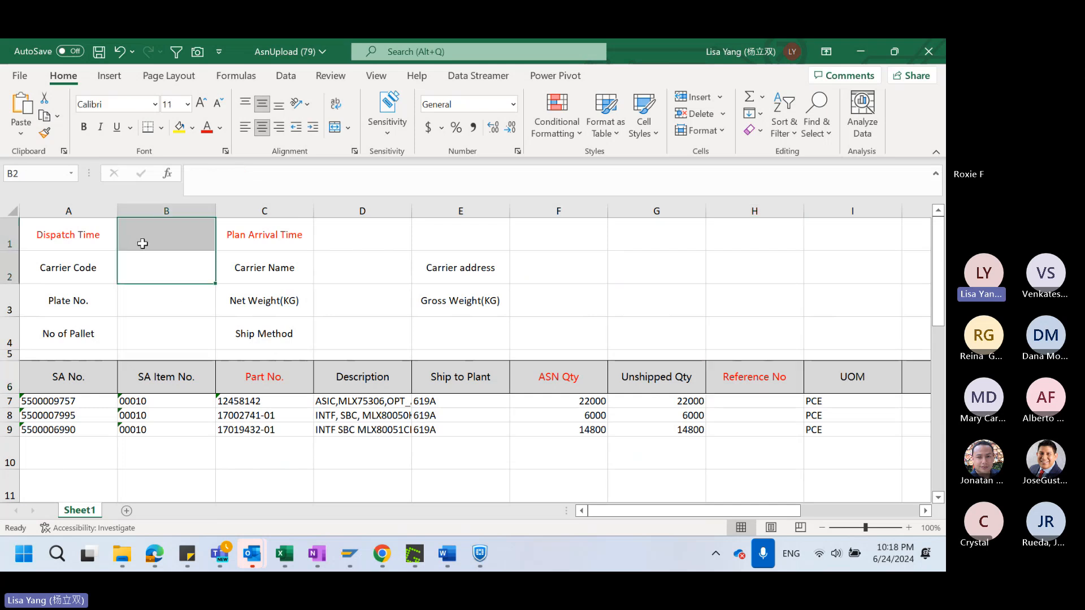
left_click(174, 241)
double_click(173, 235)
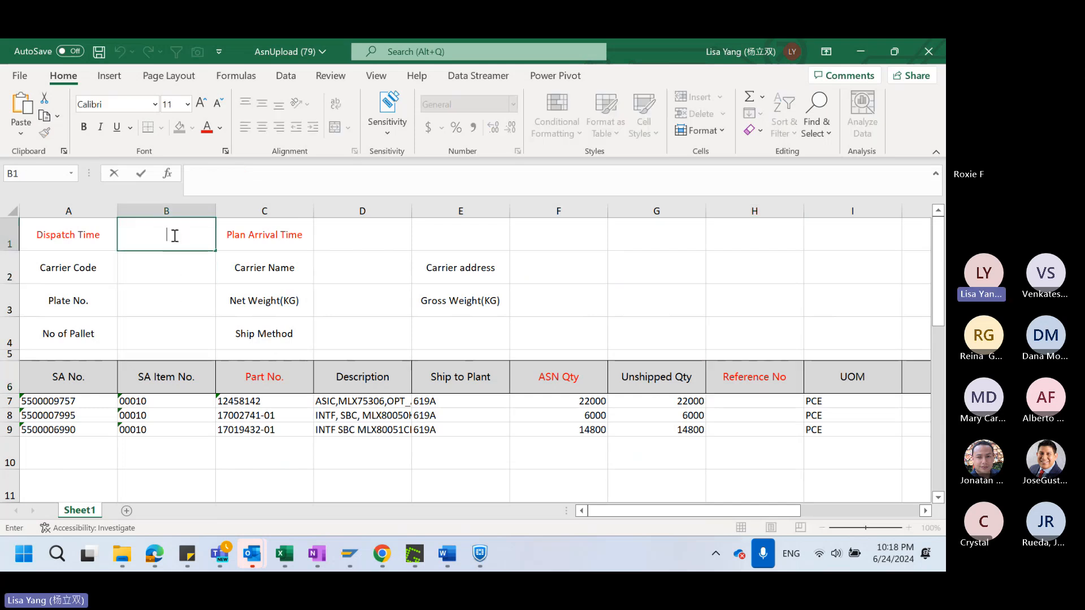
type("20")
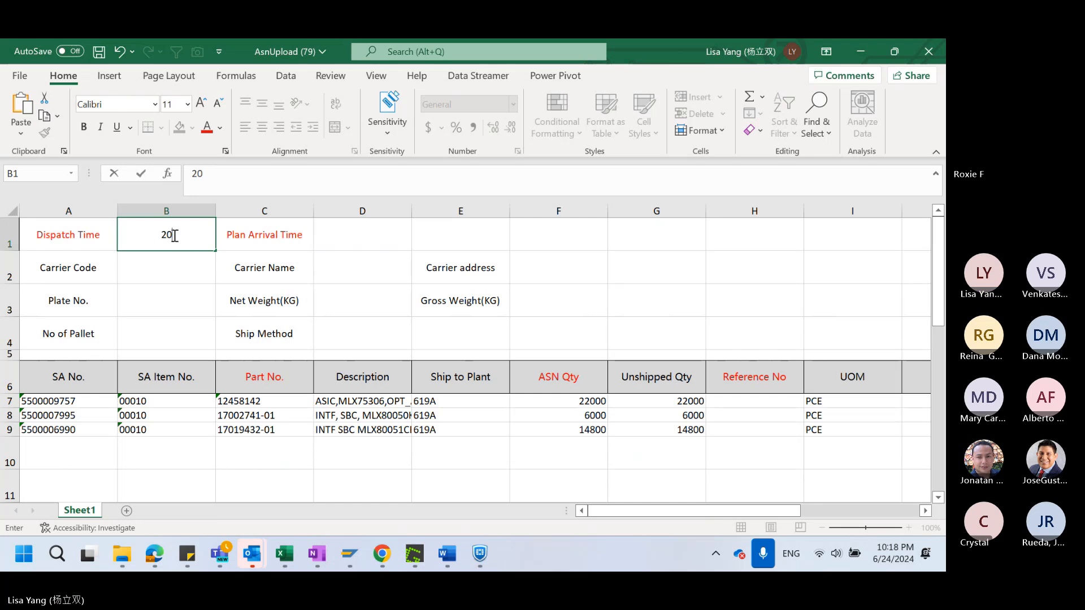
type("240624")
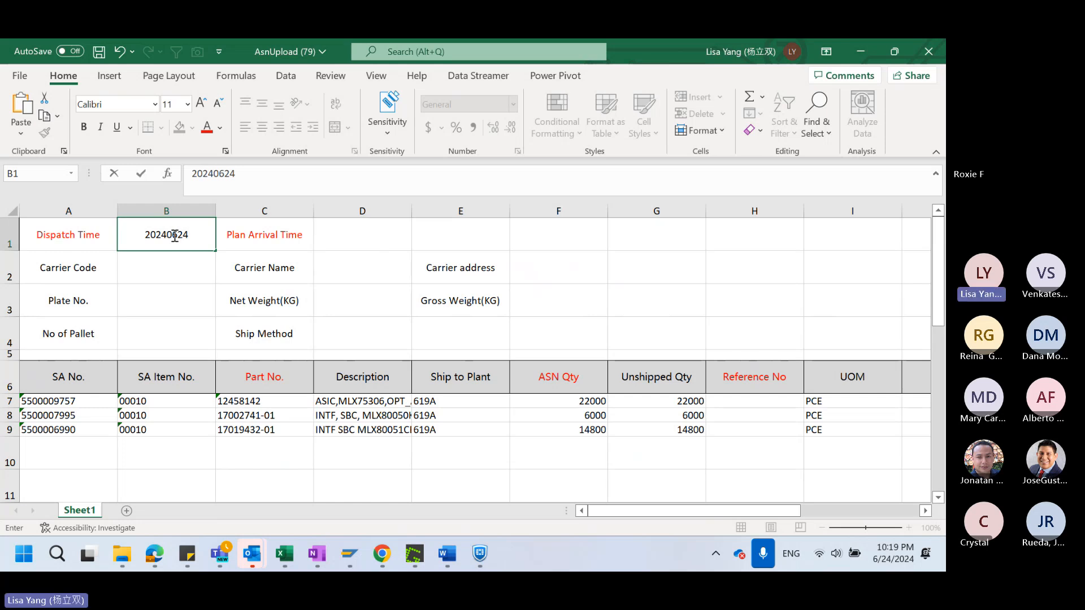
type("  2")
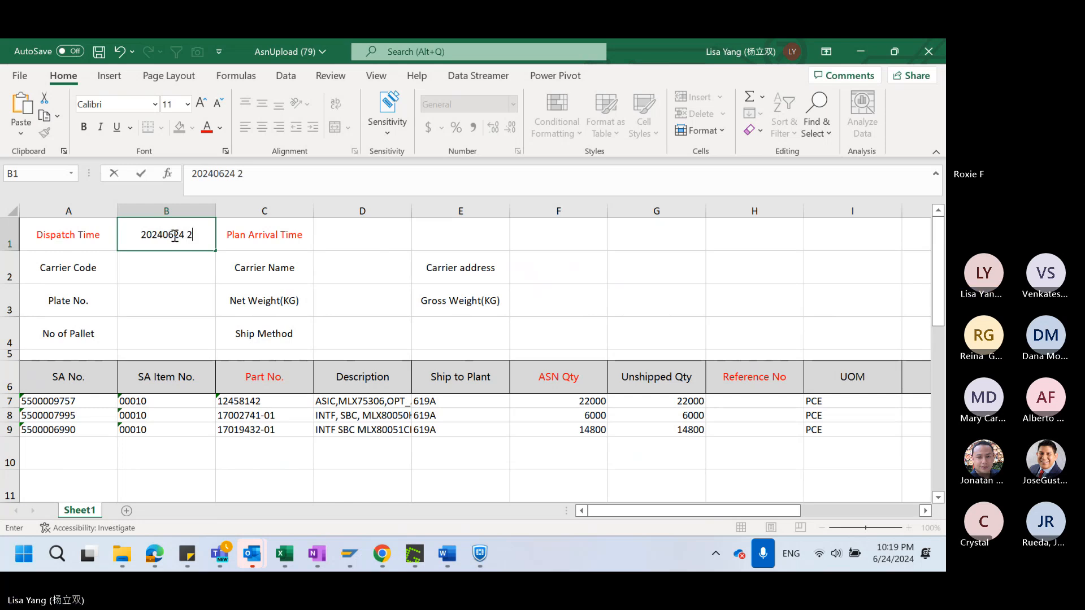
type("210")
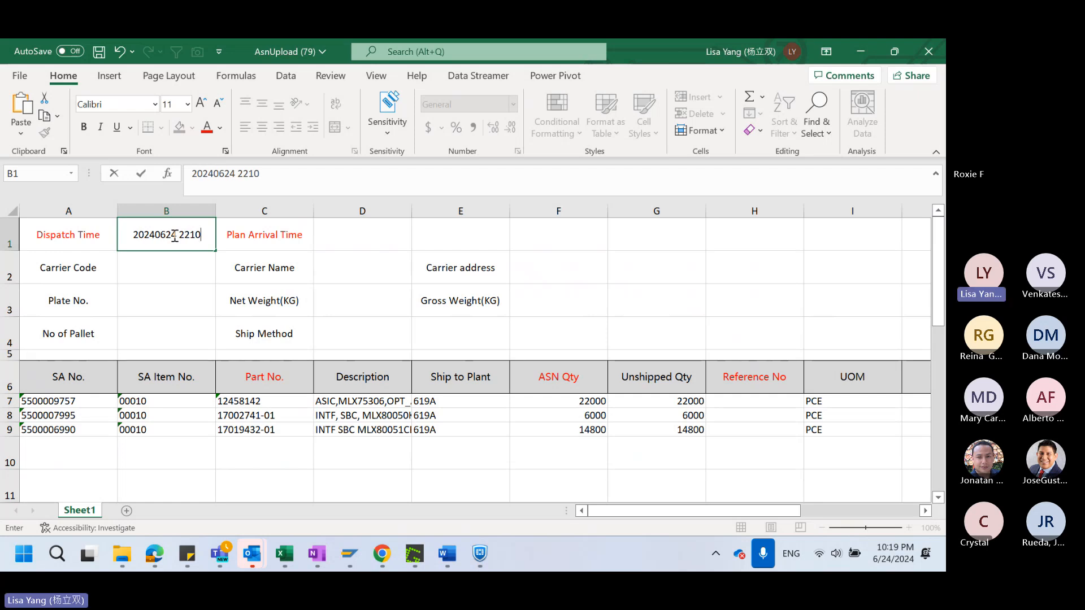
type("19")
key("Return")
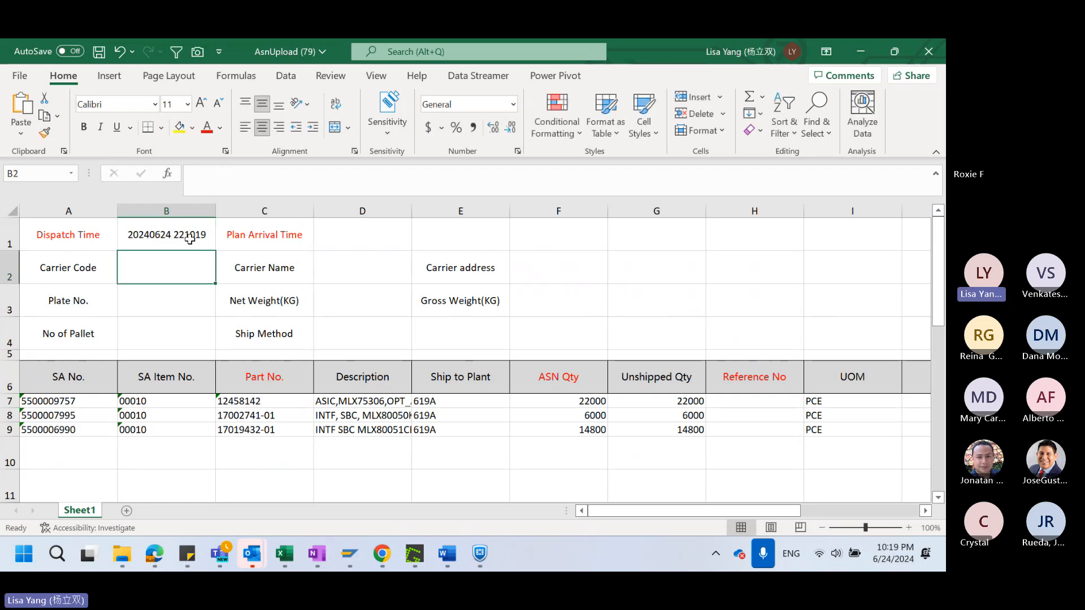
left_click(190, 239)
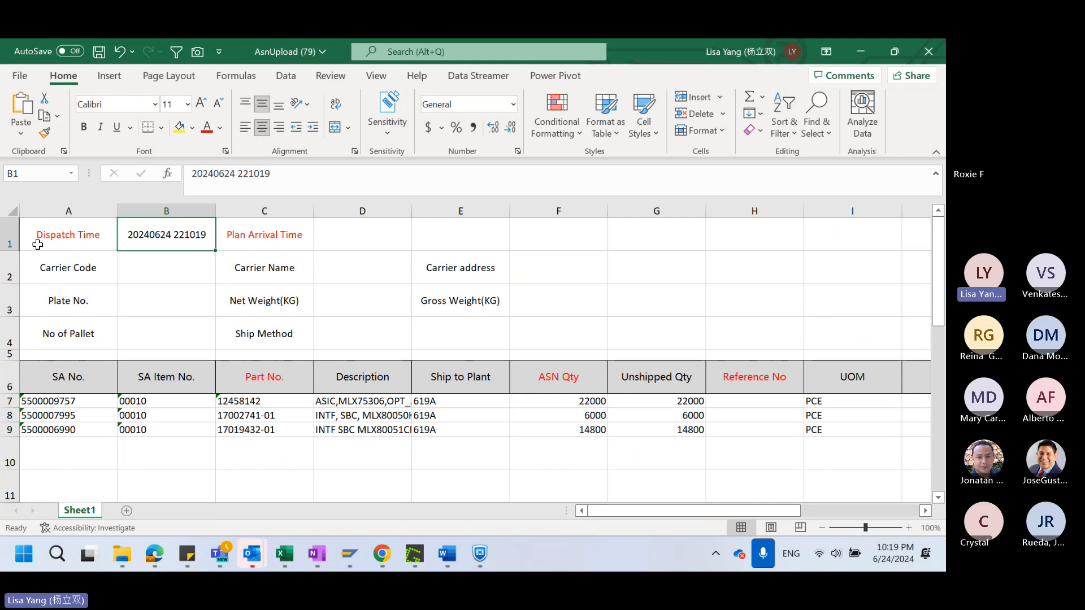
key("ctrl+c")
left_click(350, 237)
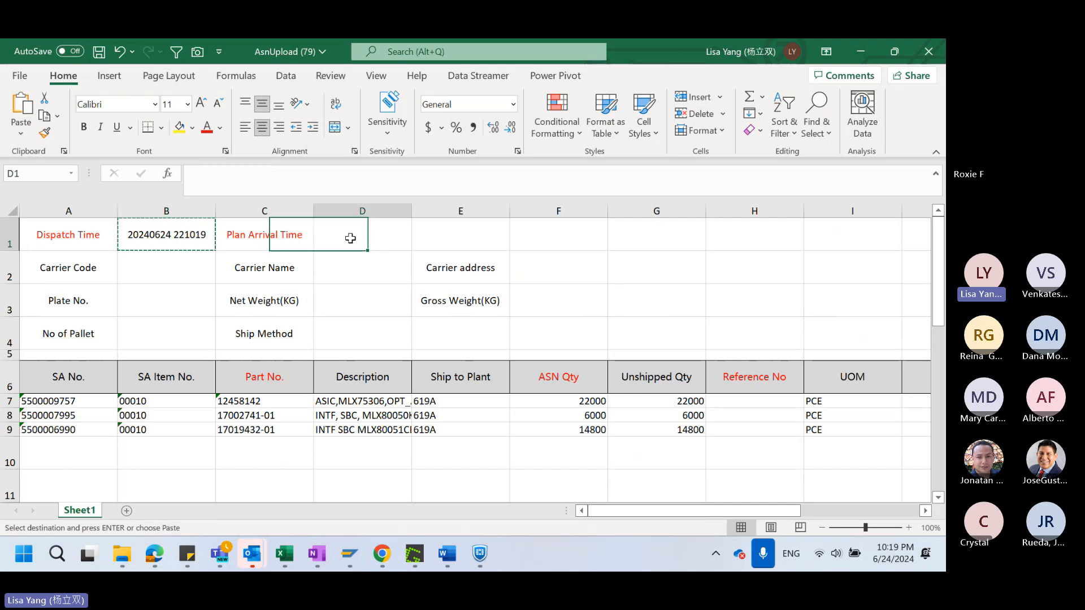
key("ctrl+v")
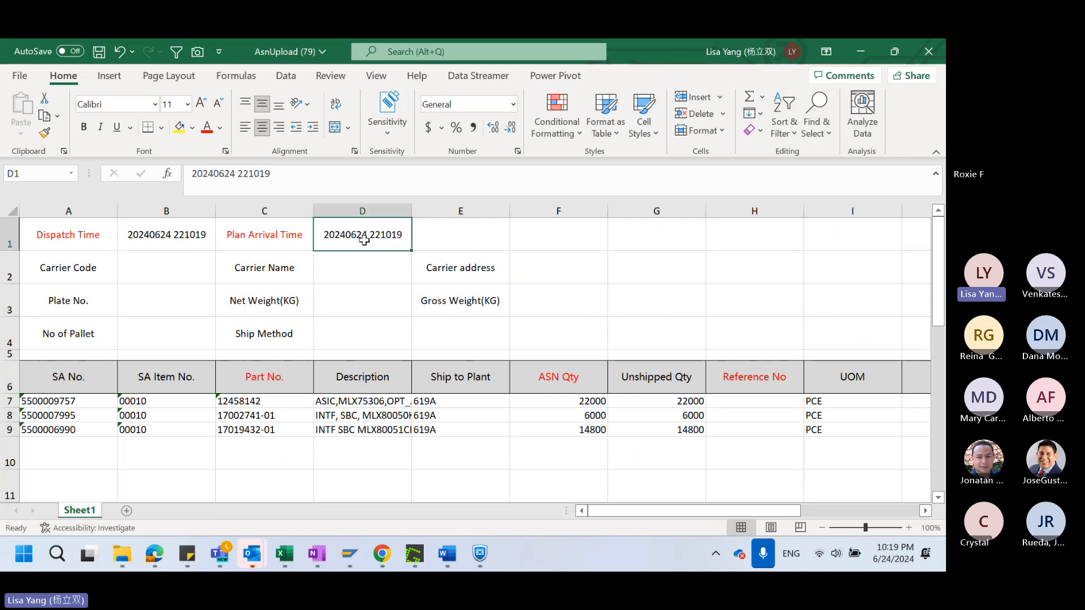
double_click(366, 235)
left_click_drag(360, 233, 362, 234)
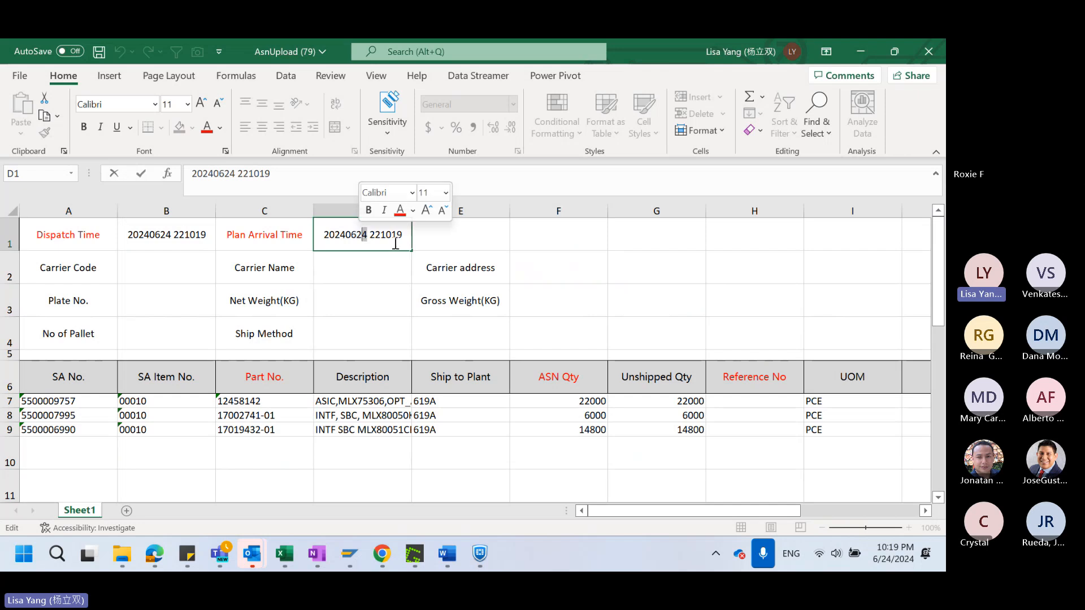
key("BackSpace")
type("9")
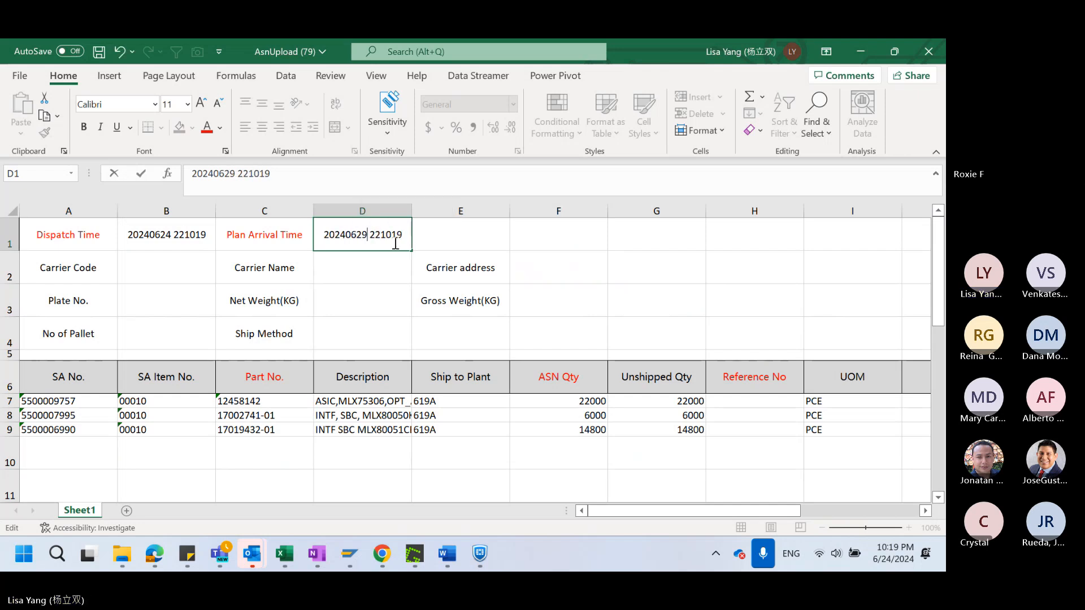
left_click(395, 308)
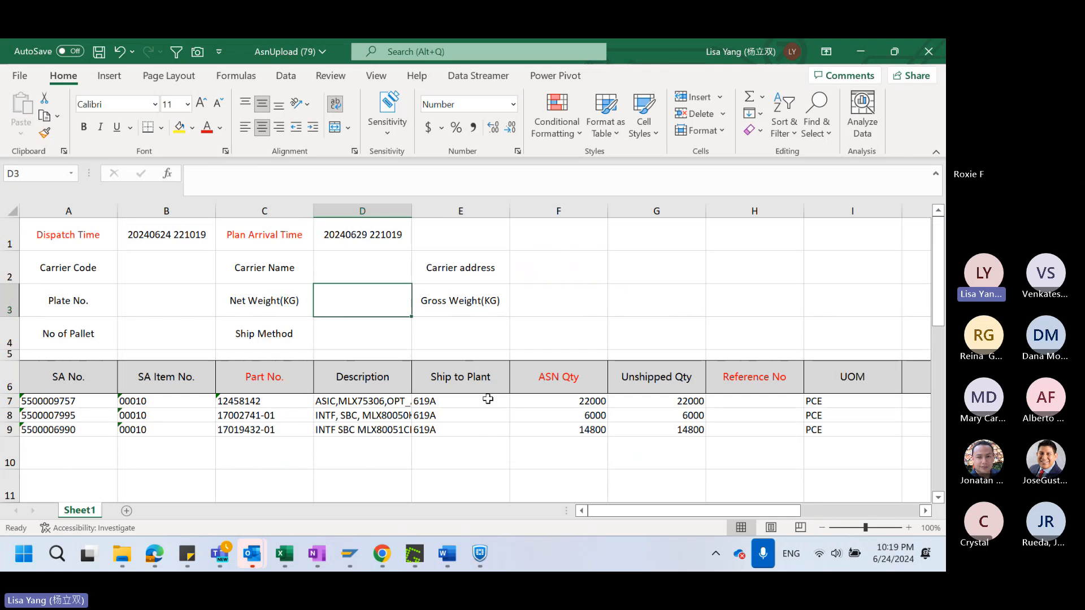
Set the ASN Qty of the first SA line to 100 in cell F7
left_click(573, 400)
left_click_drag(574, 407, 576, 430)
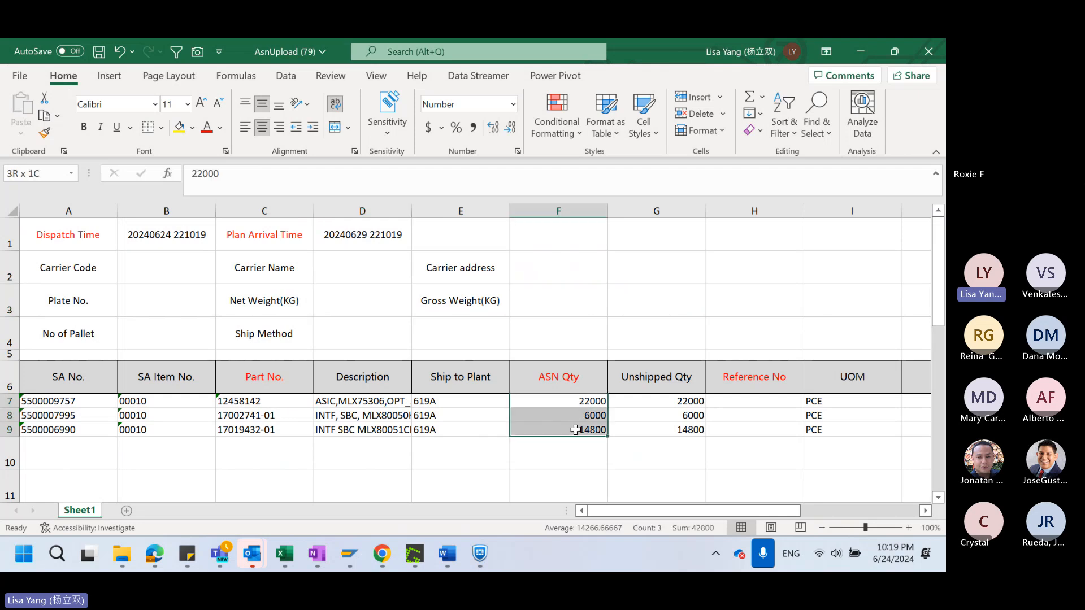
left_click(584, 401)
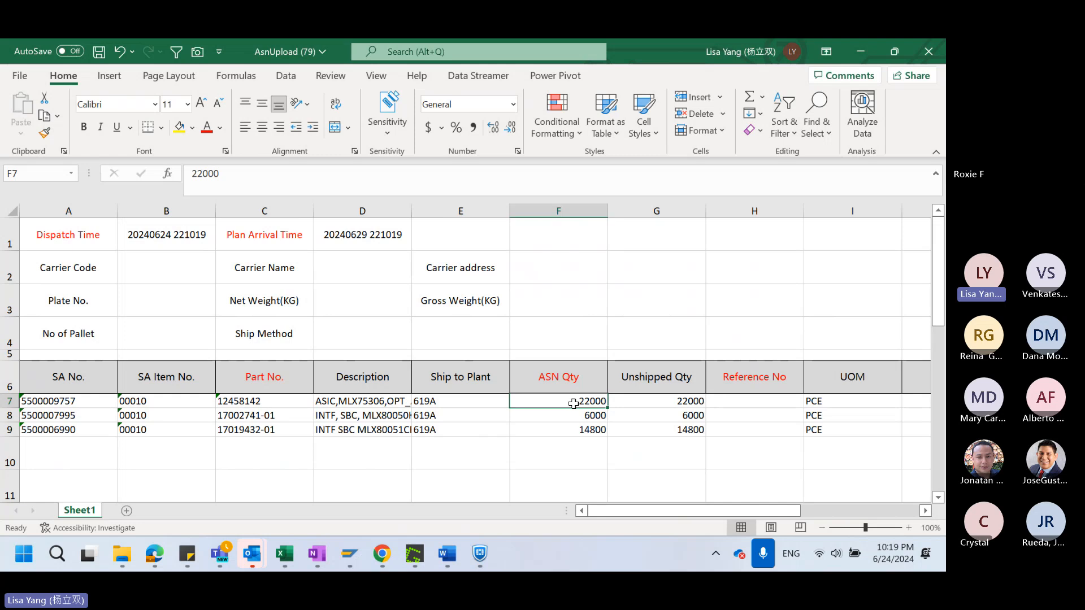
type("1")
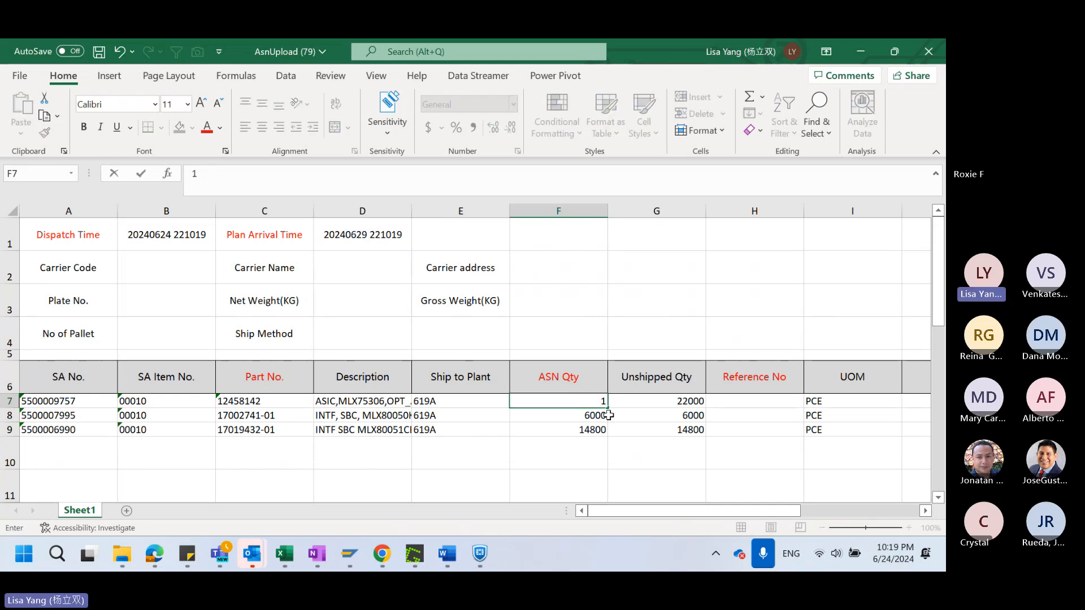
type("00")
left_click(611, 443)
Set the ASN Qty of the second and third SA lines to 100 in cells F8 and F9
left_click(588, 417)
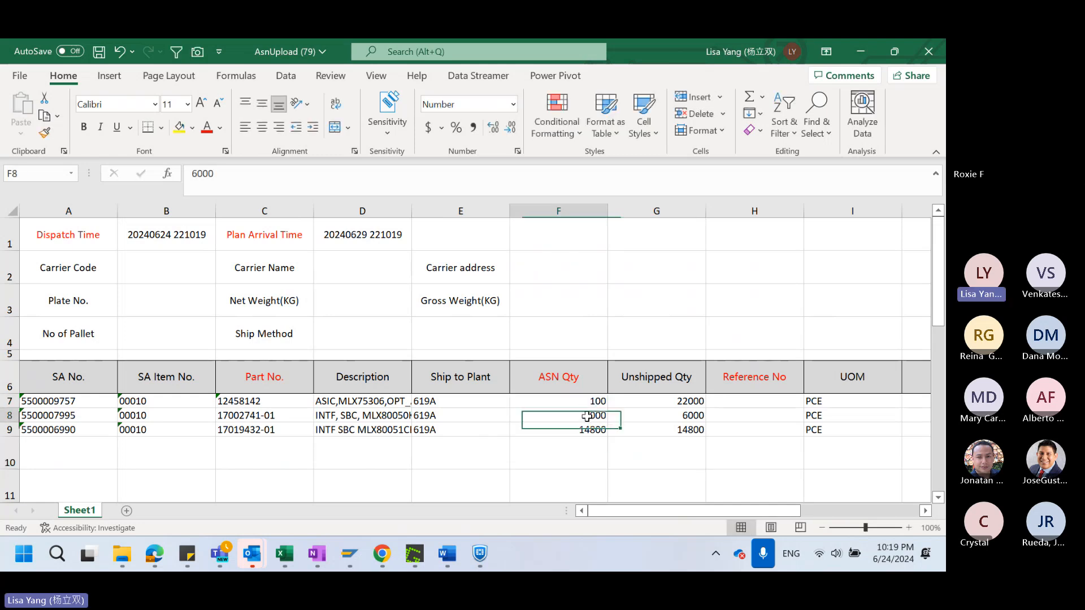
left_click_drag(587, 417, 589, 430)
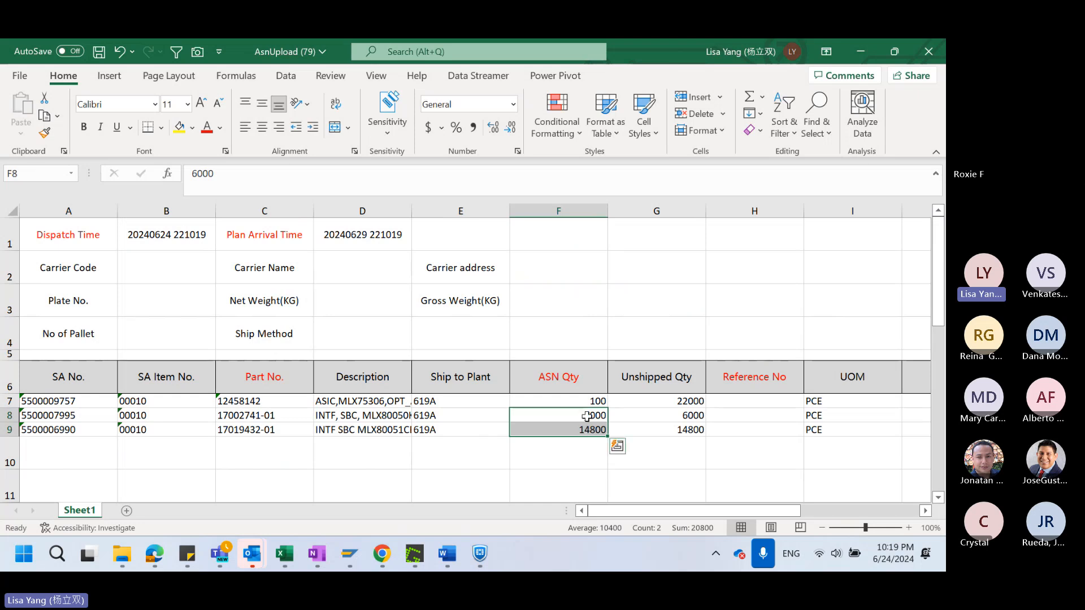
left_click(587, 416)
type("100")
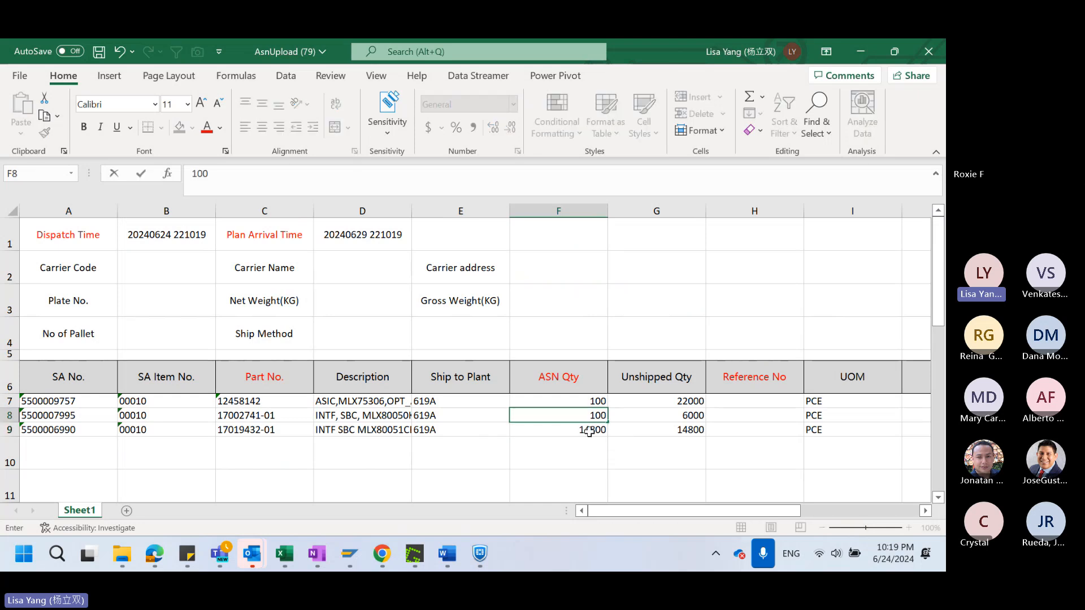
left_click(589, 431)
type("100")
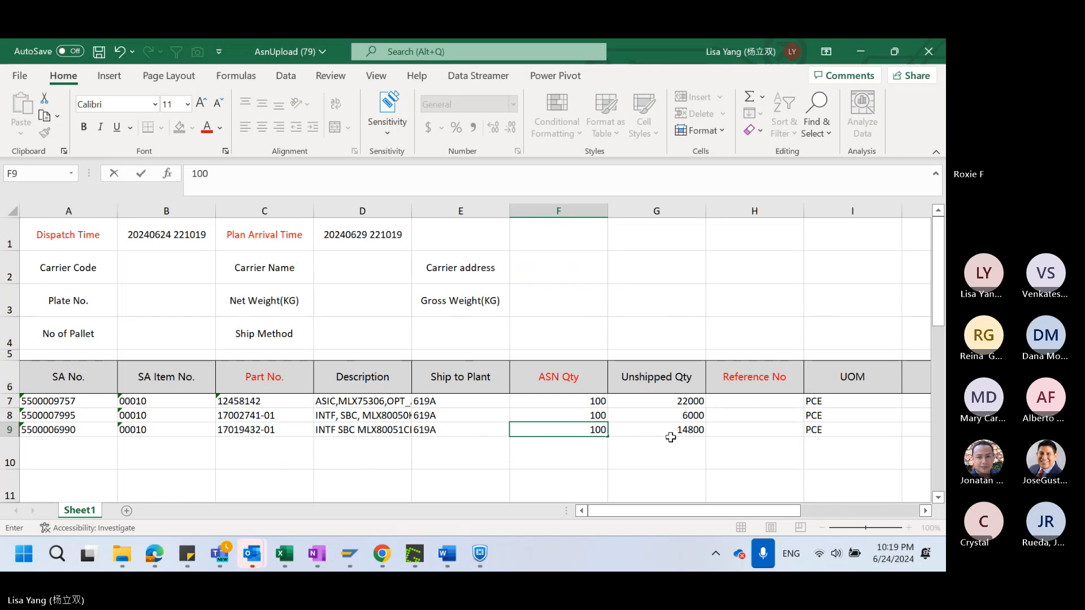
left_click(671, 438)
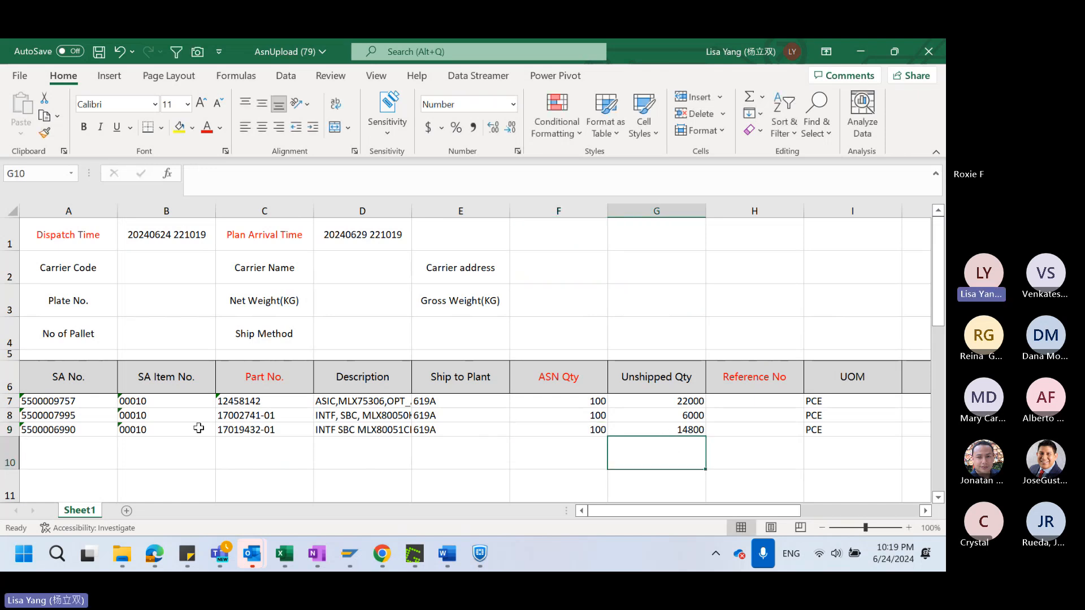
Review the Part No., Ship to Plant and Unshipped Qty values of the three SA lines
left_click_drag(247, 402, 252, 428)
key("ctrl+v")
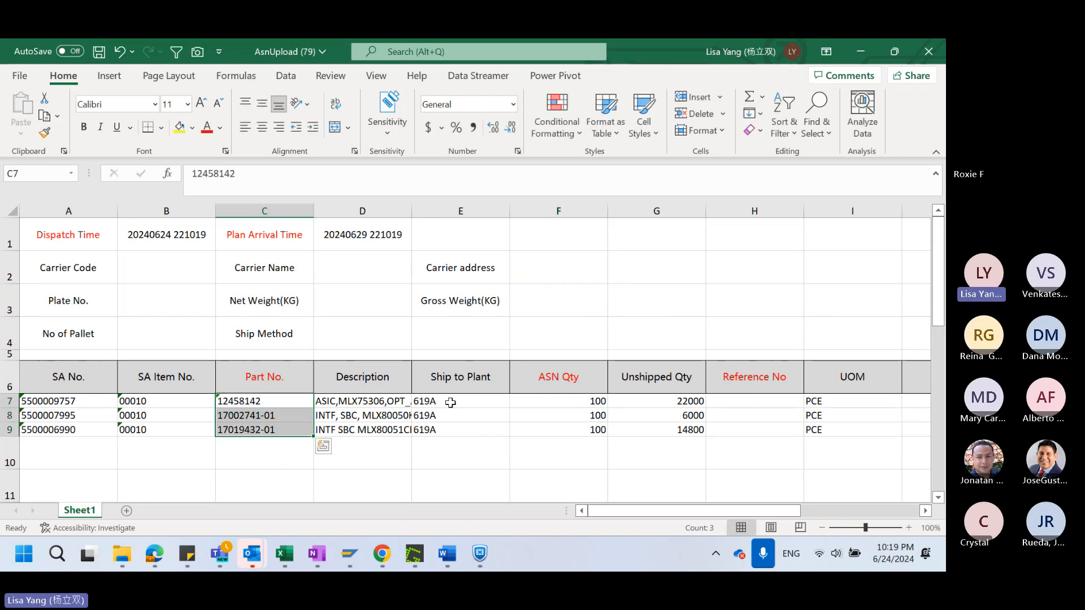
left_click_drag(448, 402, 454, 432)
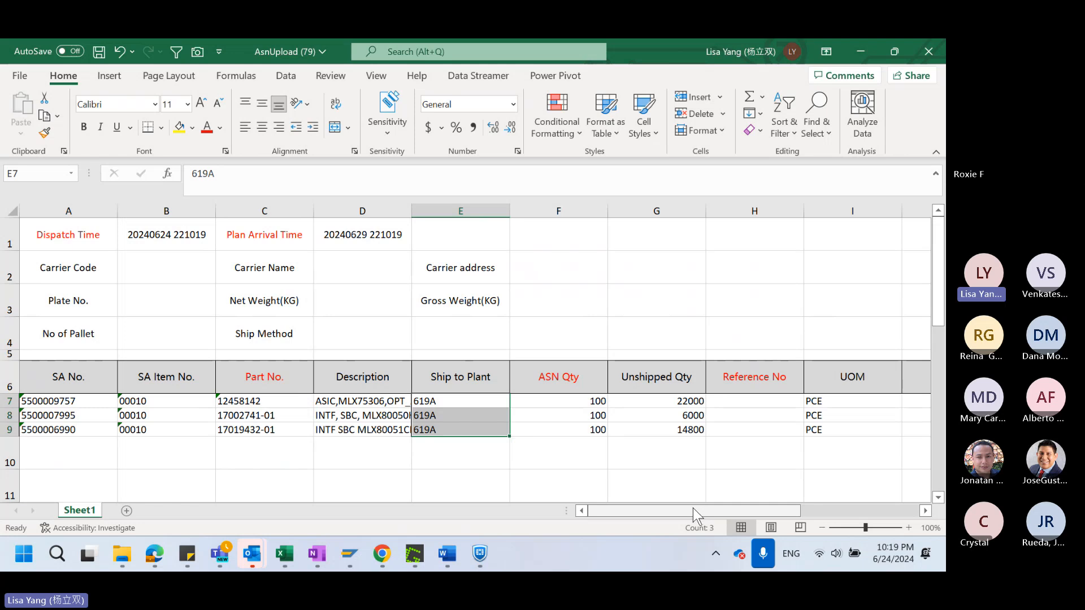
left_click_drag(694, 507, 741, 517)
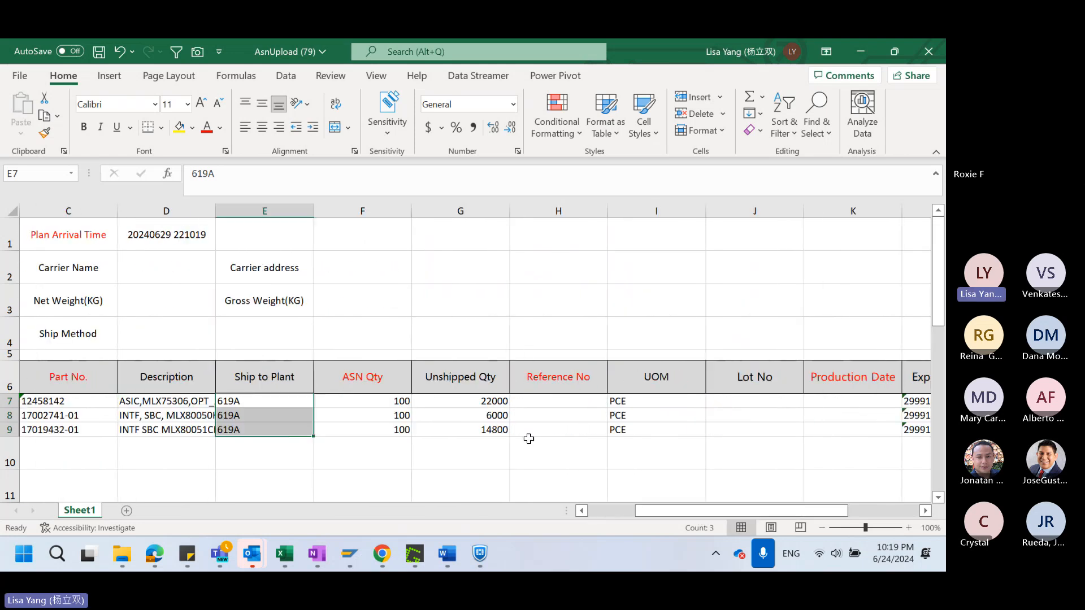
left_click(471, 377)
left_click_drag(483, 399, 485, 429)
Enter test1 as the Reference No in H7 and fill it down to H9
left_click_drag(720, 508, 749, 519)
left_click(472, 400)
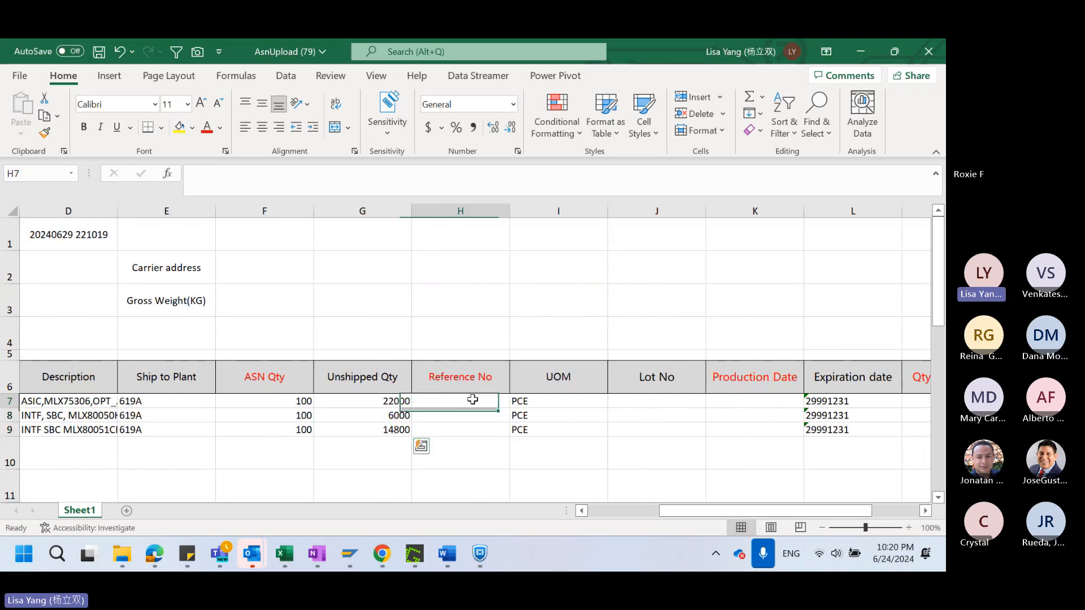
type("test1")
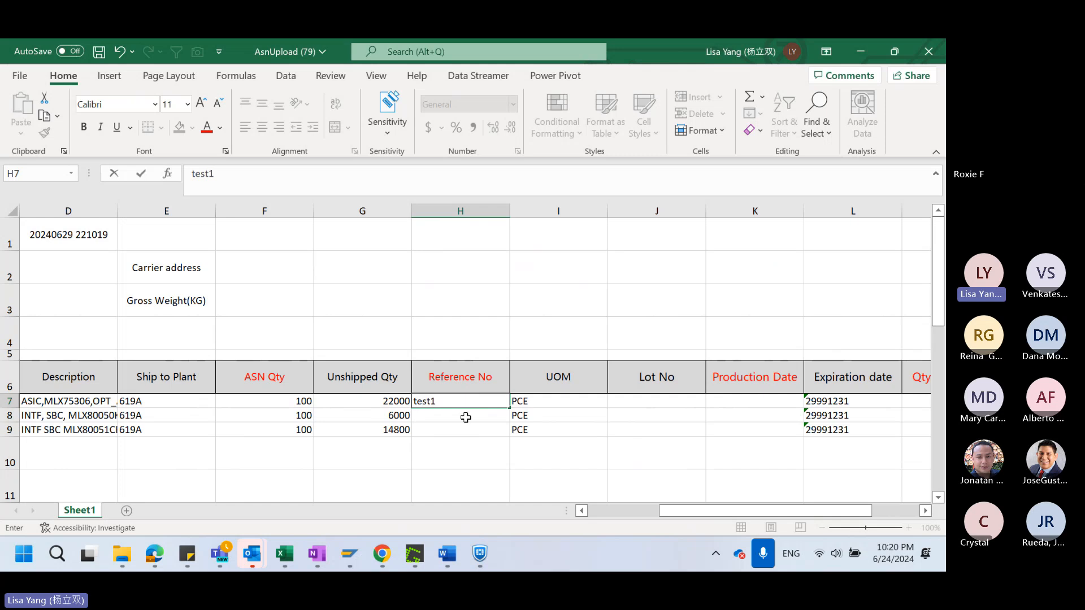
left_click(466, 416)
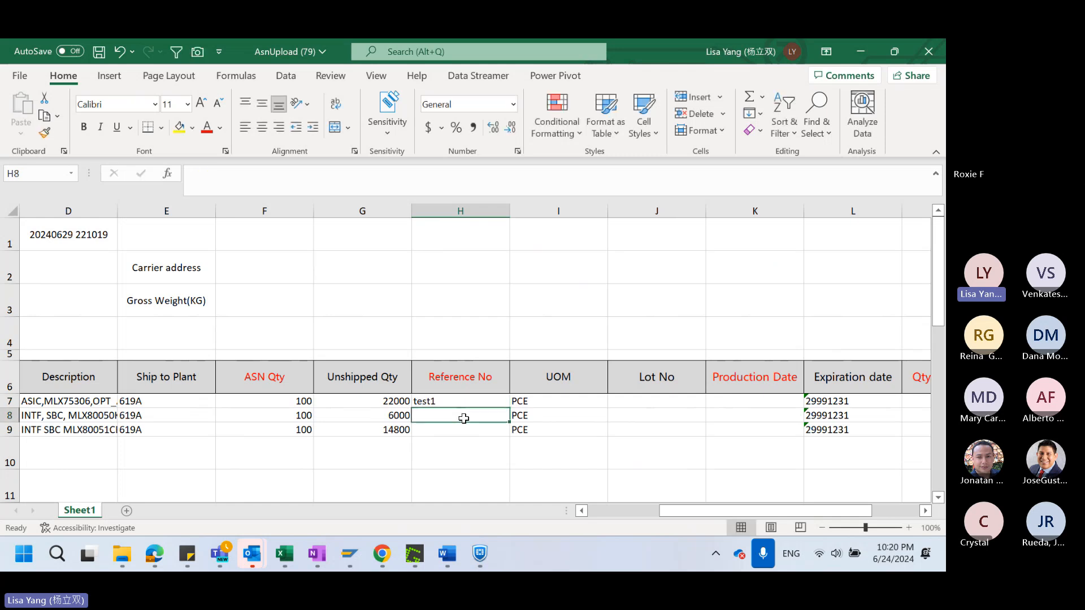
left_click_drag(464, 404, 460, 427)
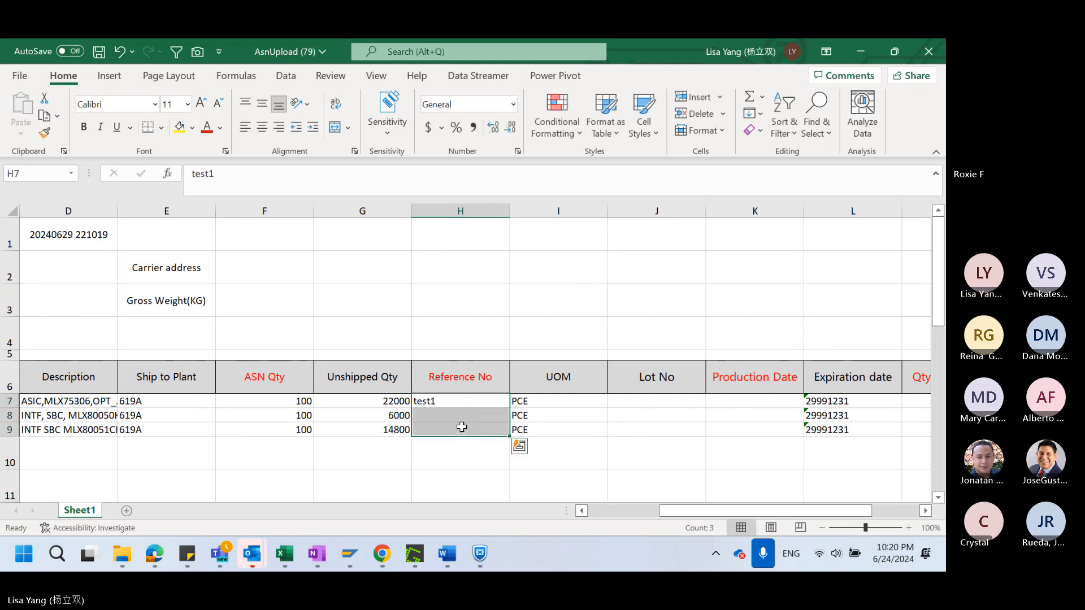
left_click(672, 452)
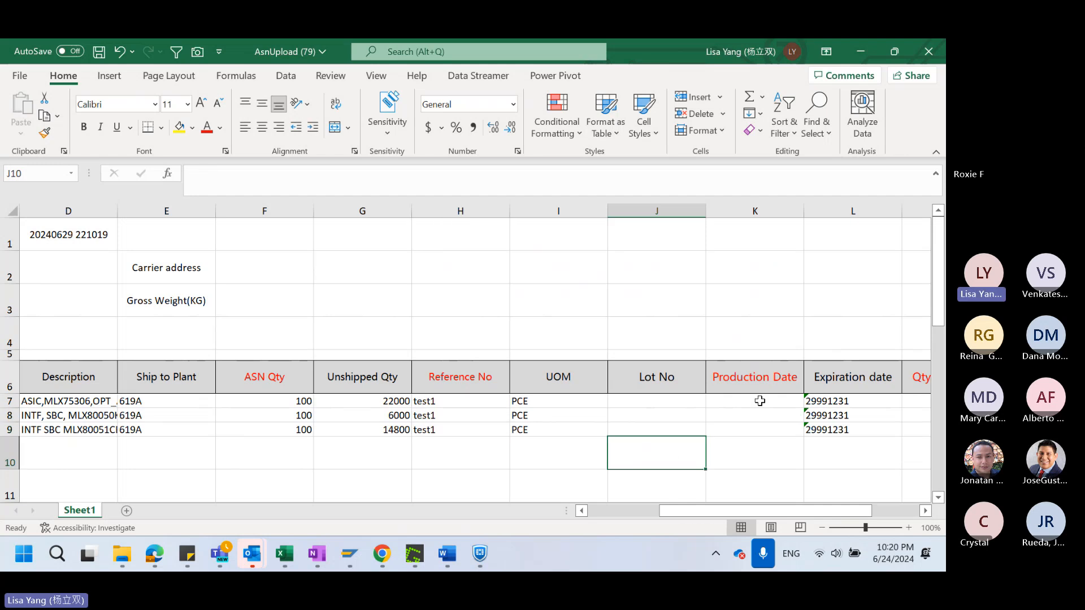
Enter the Production Date 20240624 in K7 and fill it down to K9
left_click(760, 400)
type("20")
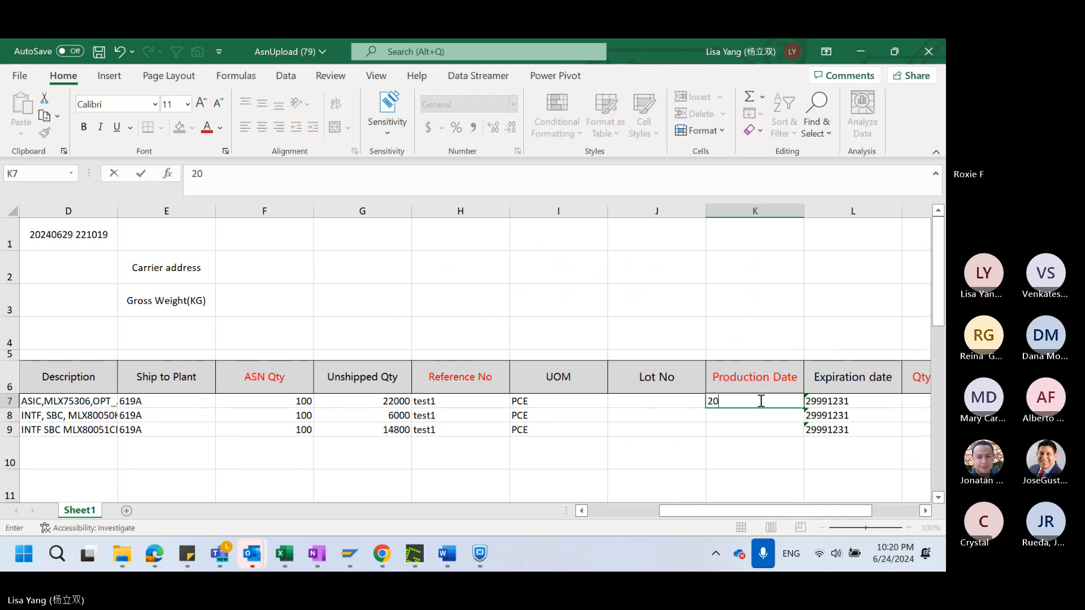
type("240624")
left_click(763, 440)
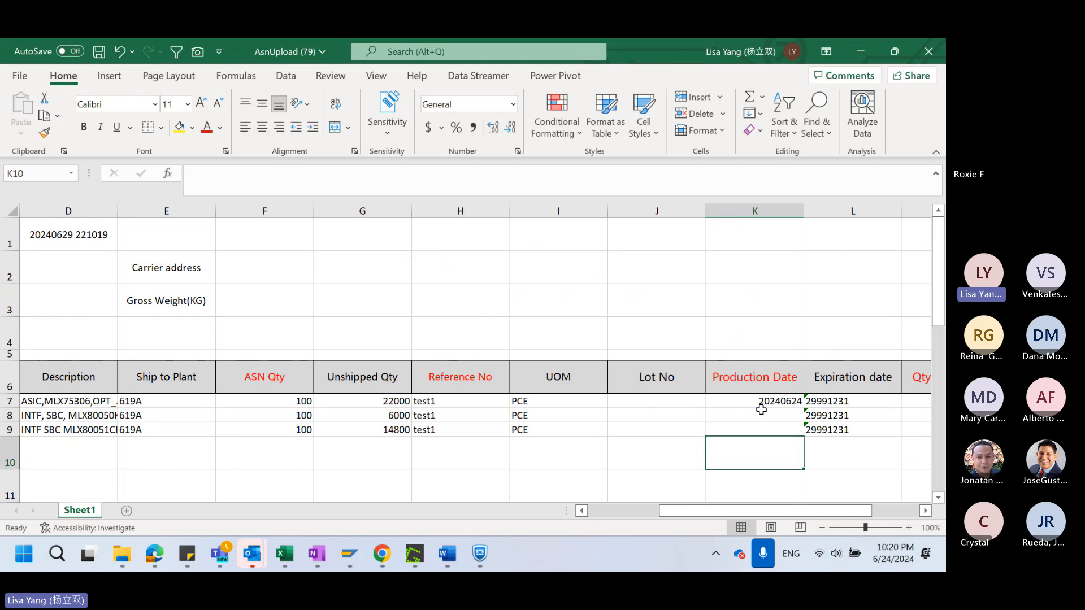
left_click_drag(762, 402, 769, 431)
key("ctrl+d")
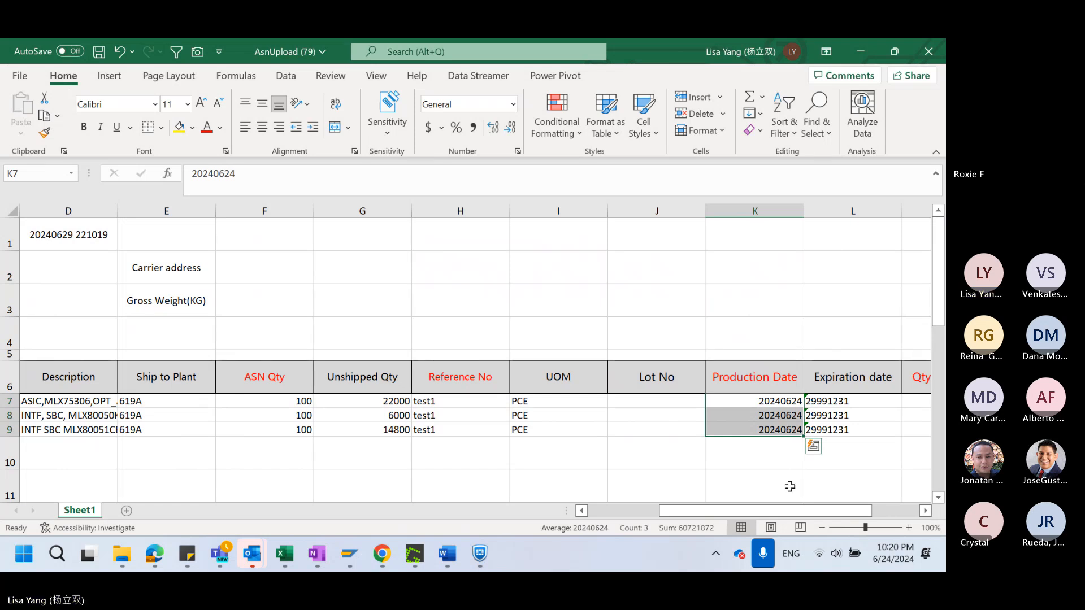
Enter 100 as the Qty/packaging in M7 and fill it down to M9
left_click_drag(796, 512, 818, 512)
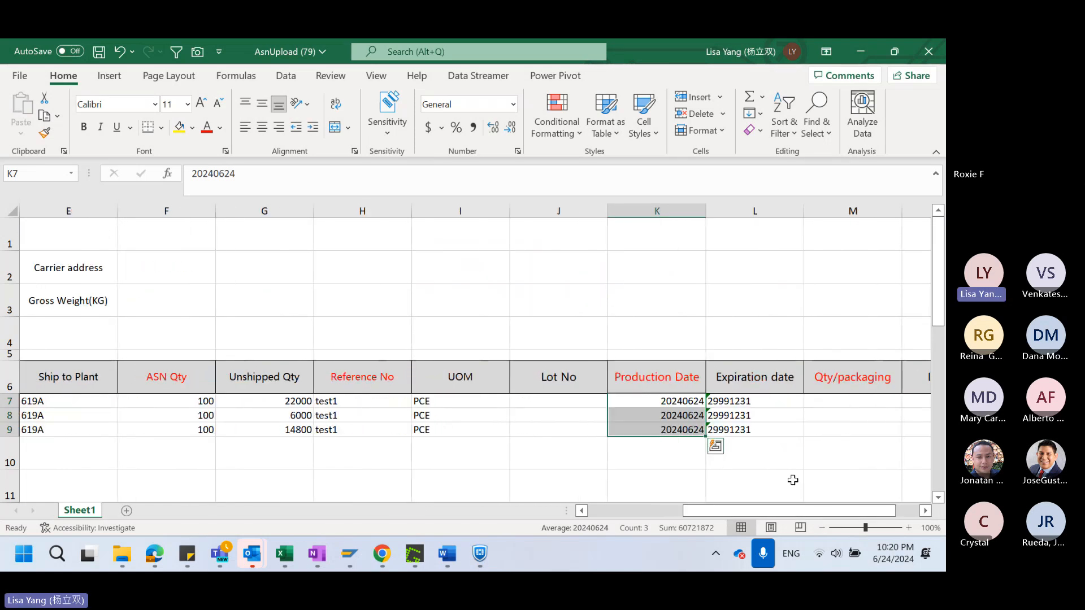
left_click(869, 402)
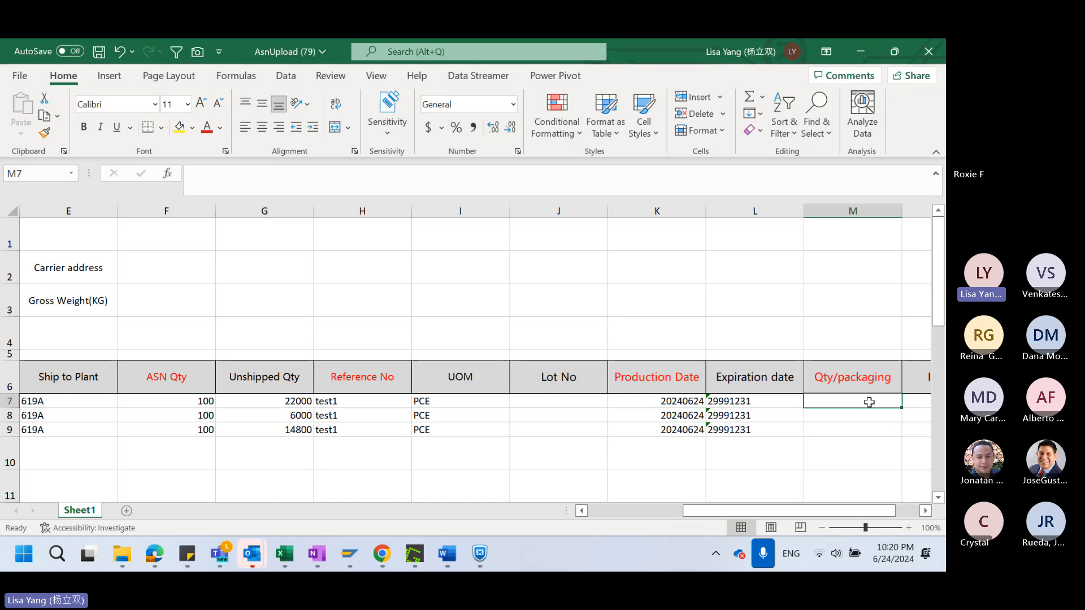
type("100")
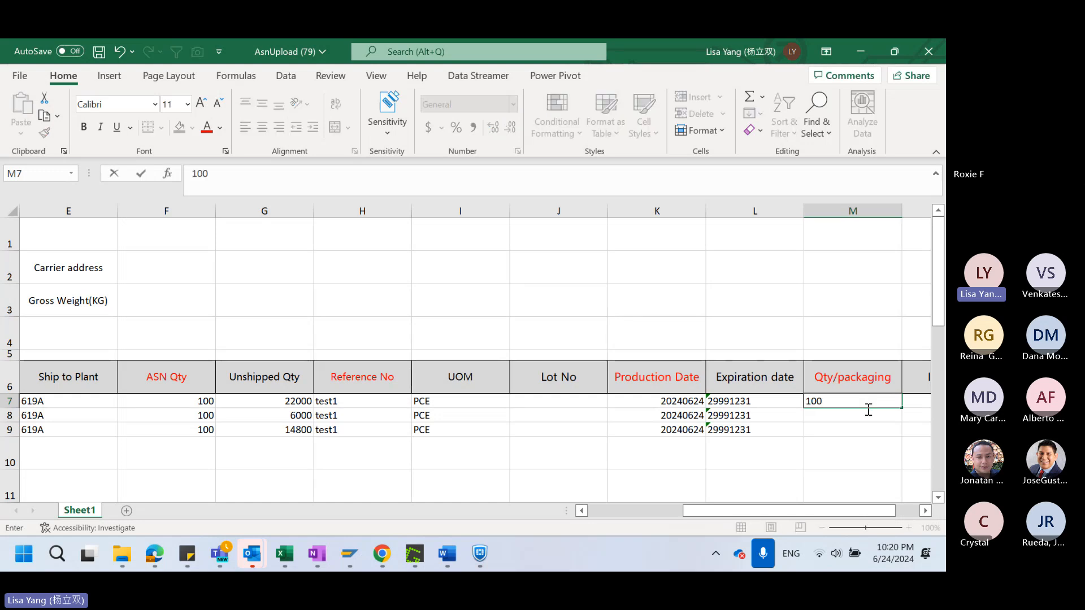
left_click(858, 443)
key("Up")
key("Up")
key("Up")
left_click(872, 426, "shift")
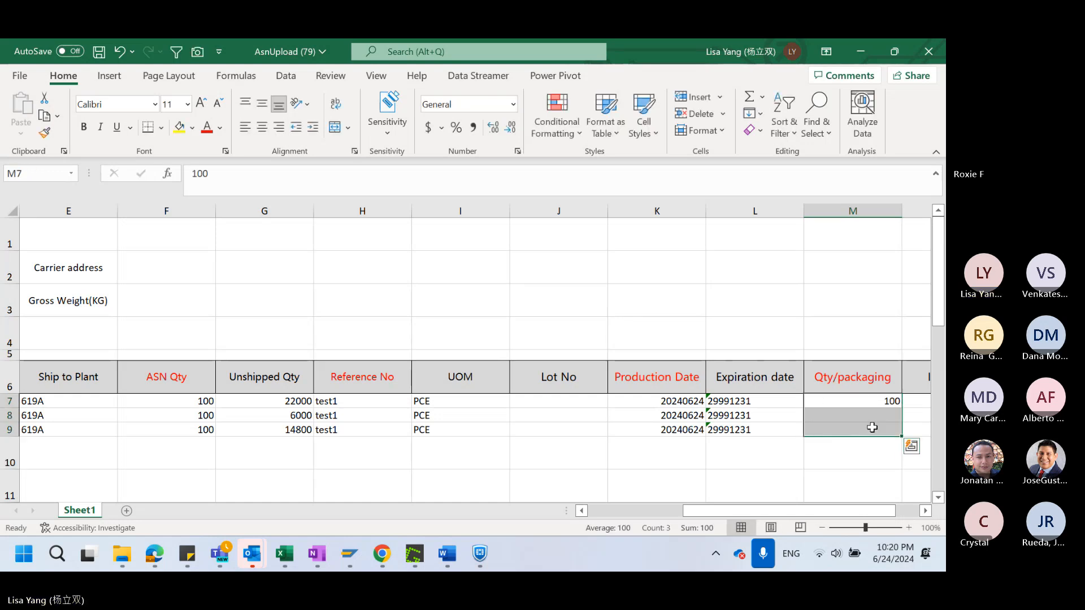
key("ctrl+d")
Compare the Ship to Plant codes of the three SA lines in E7:E9 and check their ASN Qty
left_click_drag(828, 513, 734, 513)
left_click(359, 420)
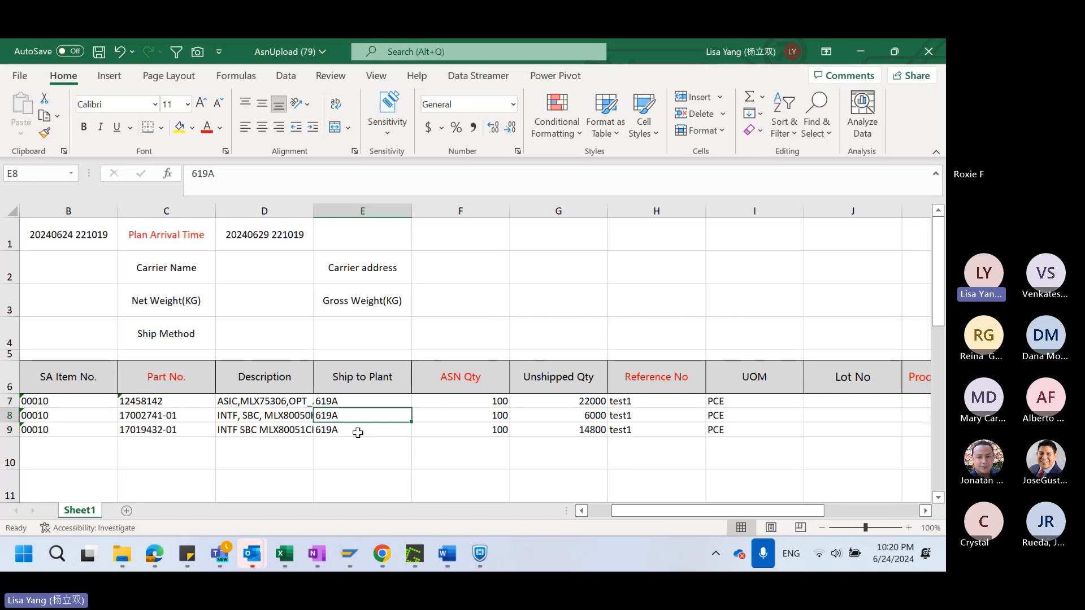
left_click(368, 403)
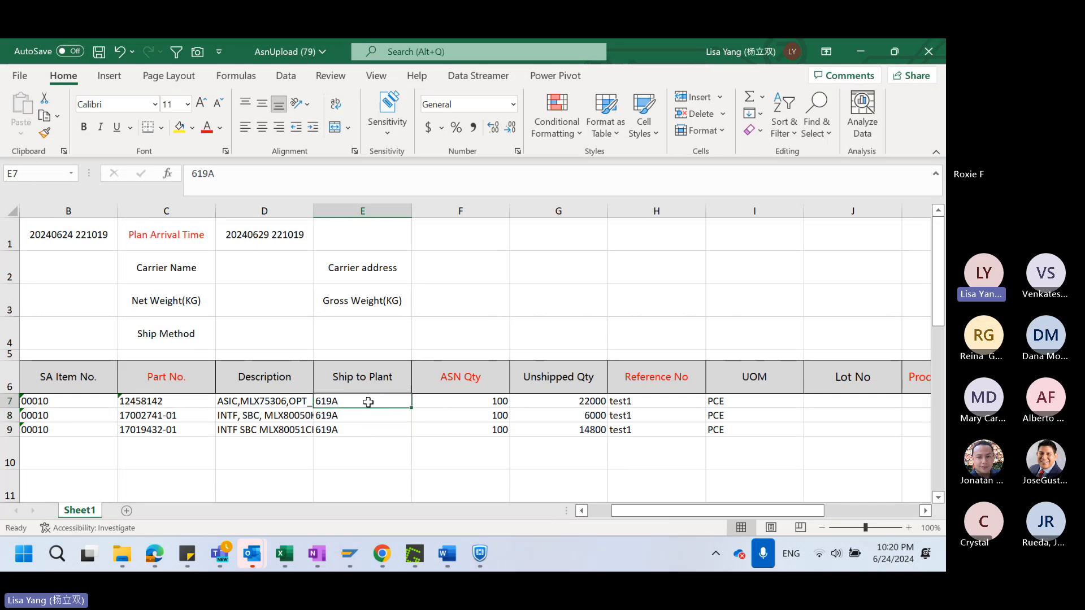
left_click(378, 430)
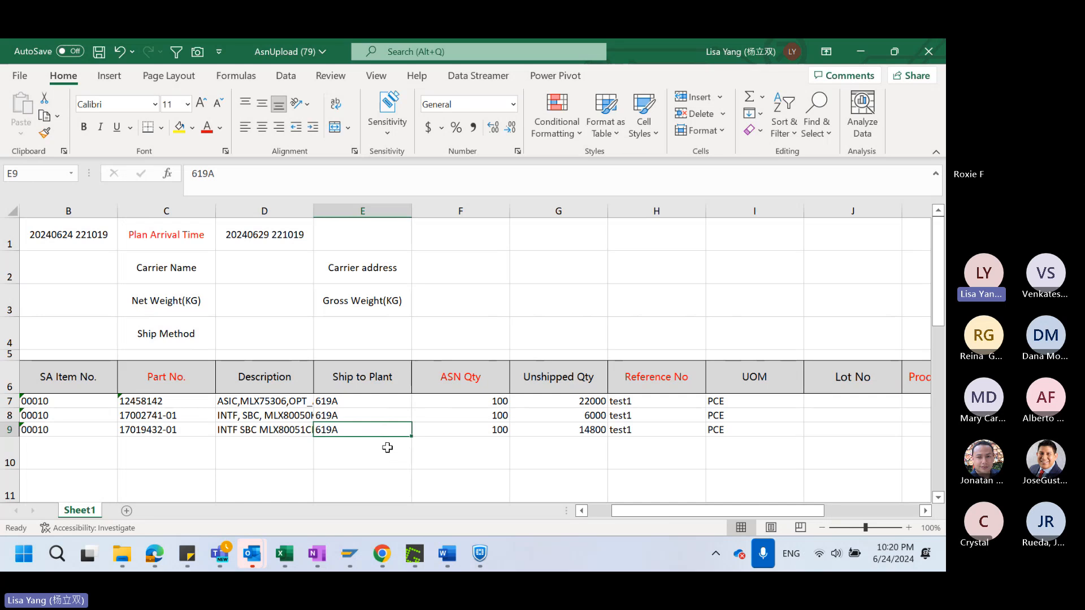
left_click(368, 404)
left_click(373, 427, "shift")
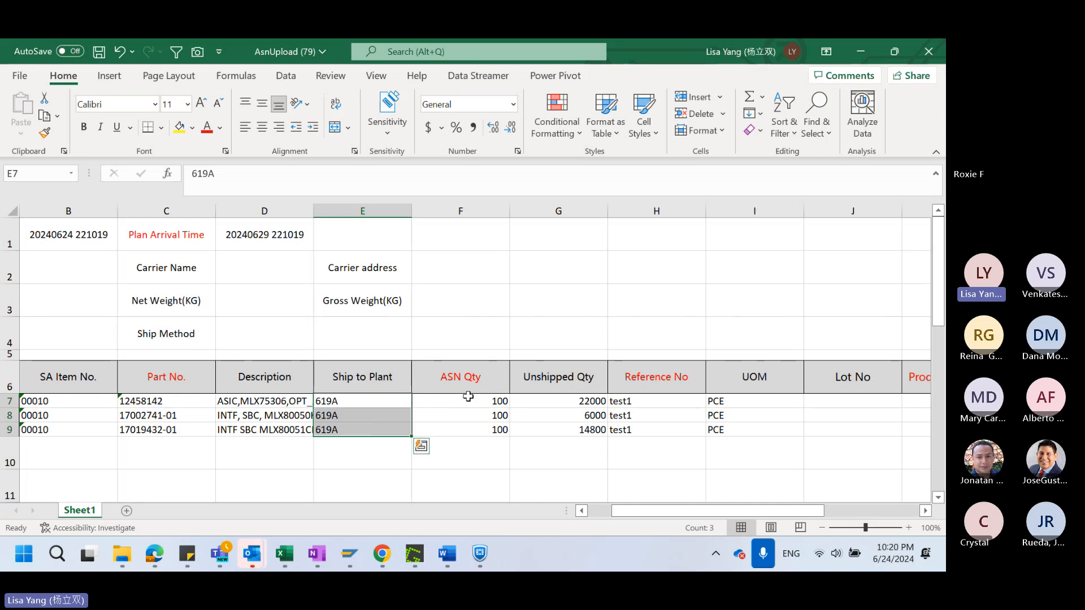
left_click_drag(386, 402, 384, 428)
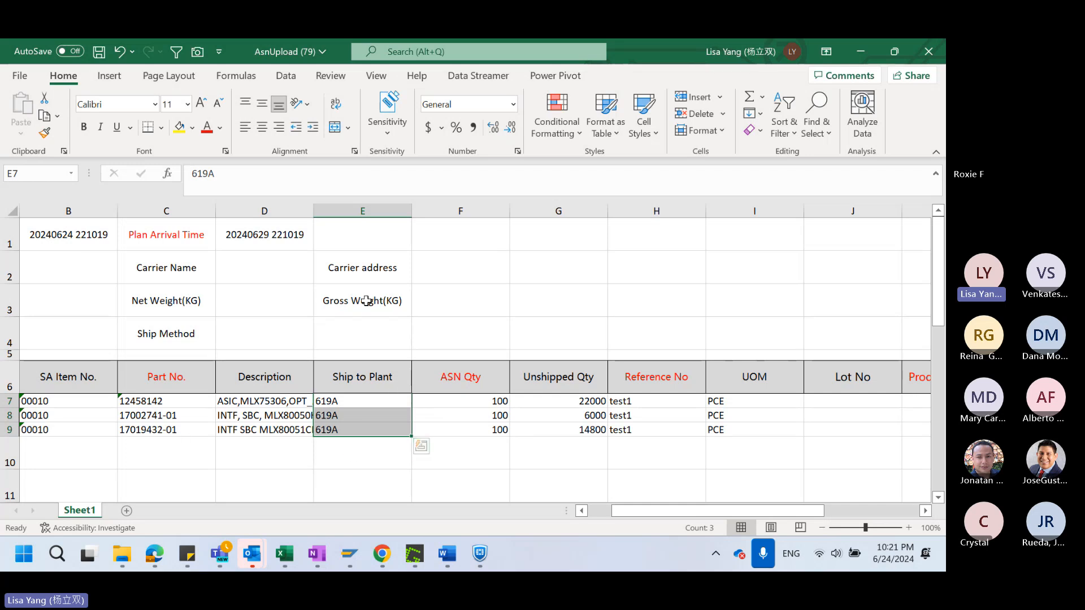
left_click(497, 417)
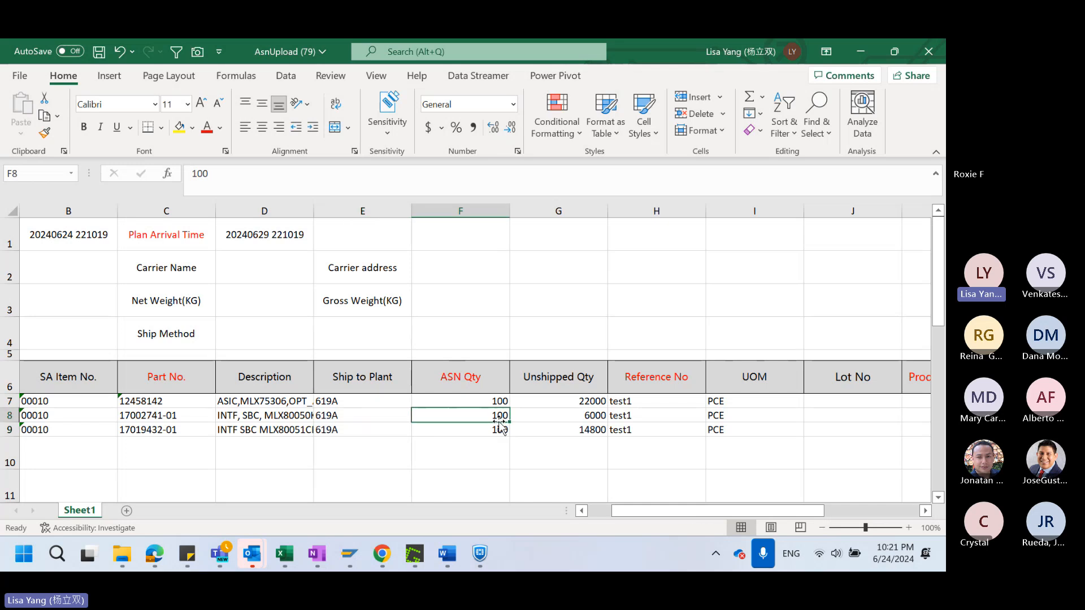
Save the completed AsnUpload (79) workbook and close it
left_click_drag(712, 511, 689, 508)
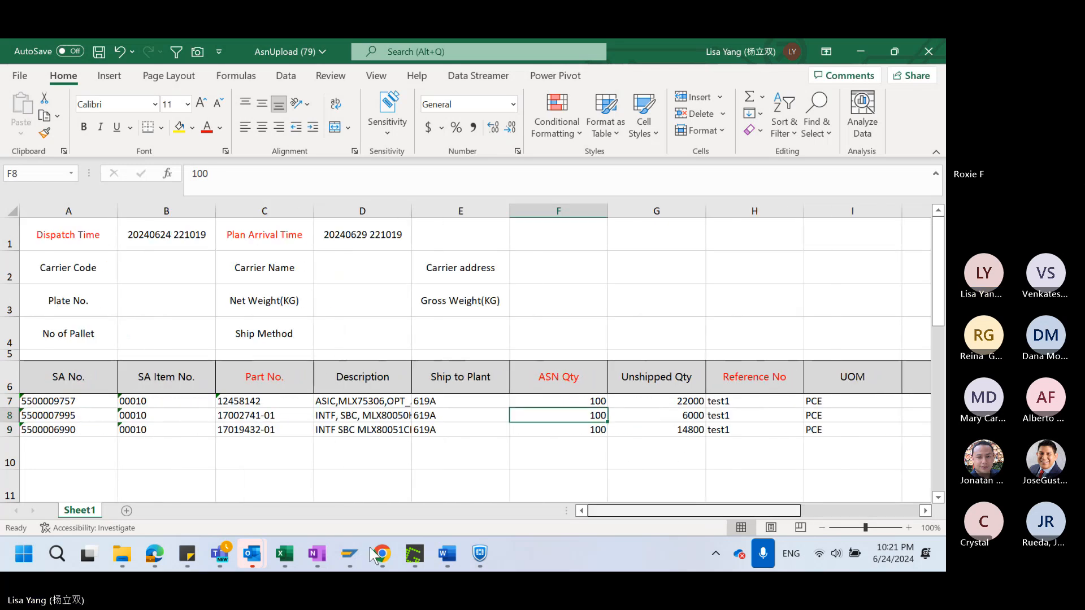
left_click(99, 53)
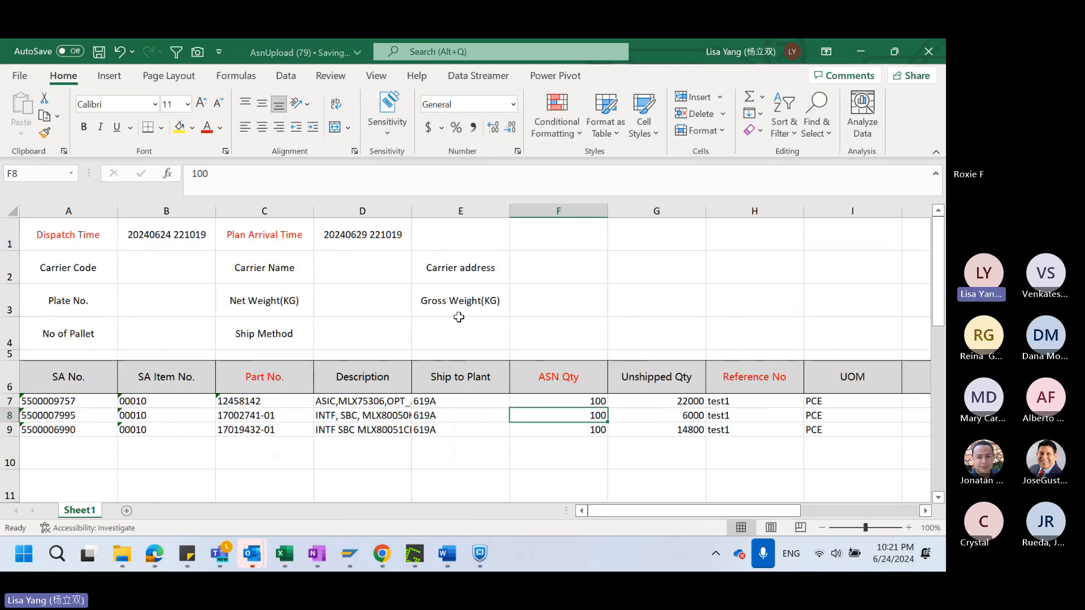
left_click(928, 52)
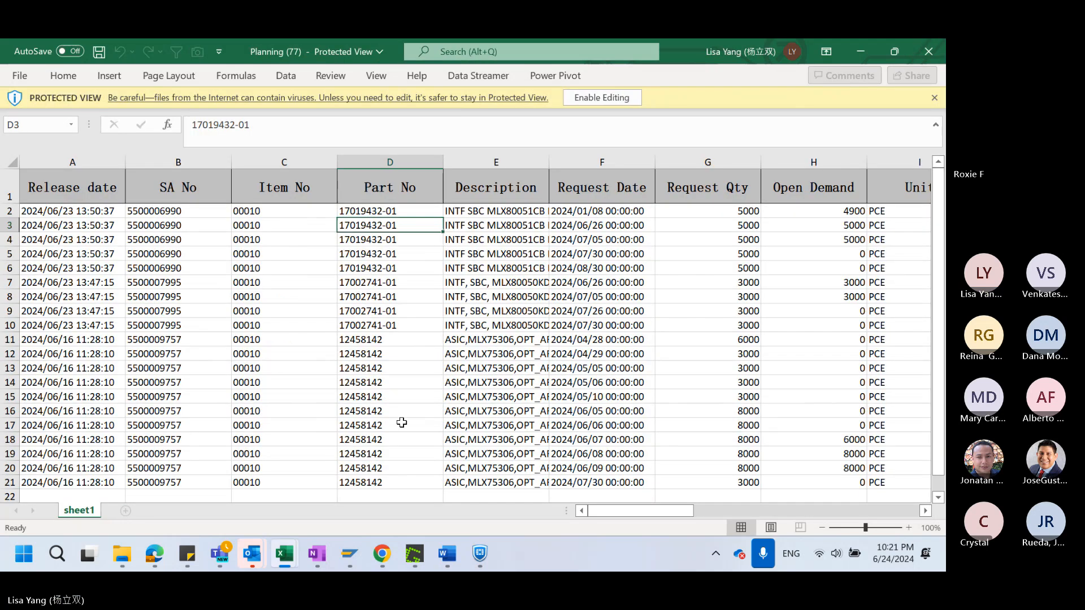
Switch to the BCS SupplyOnline page in Edge and open file selection for the ASN template upload
mouse_move(154, 554)
left_click(168, 441)
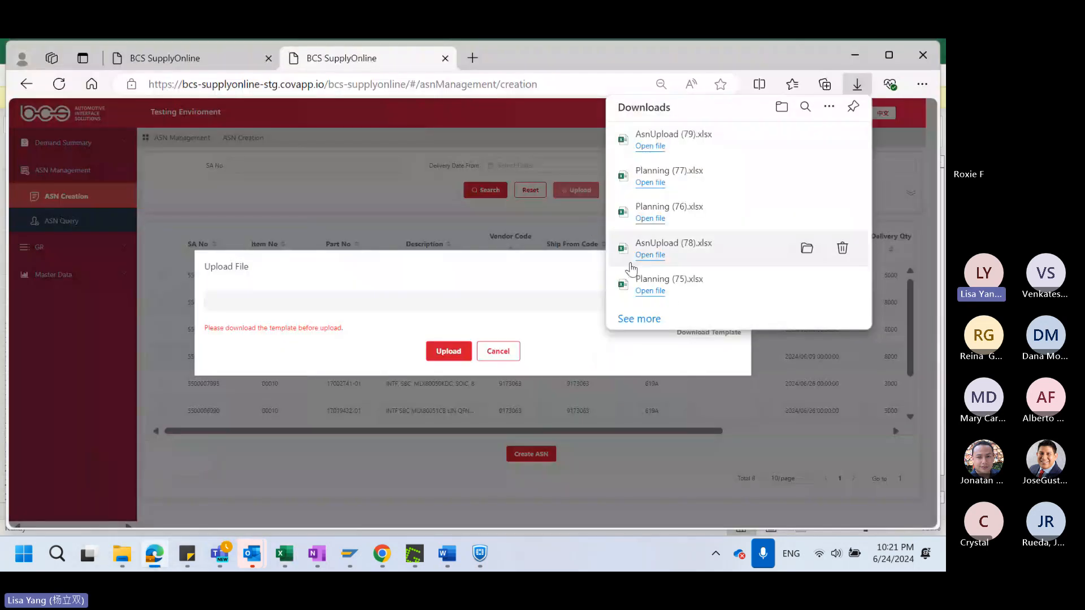
left_click(535, 219)
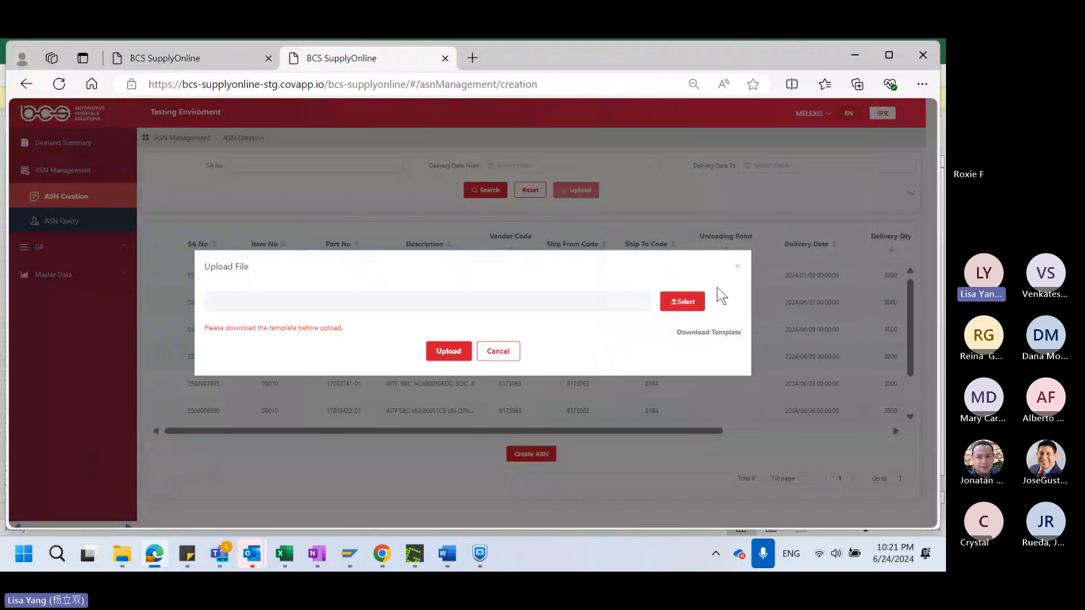
left_click(687, 304)
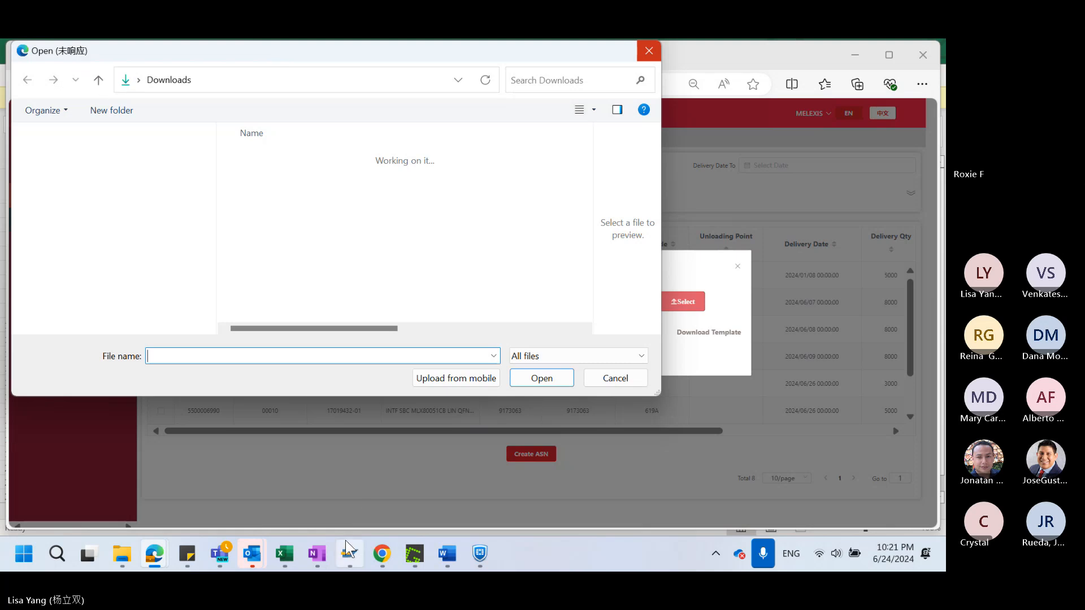
Close the unresponsive Open dialog and return to the Upload File dialog
left_click_drag(327, 56, 588, 152)
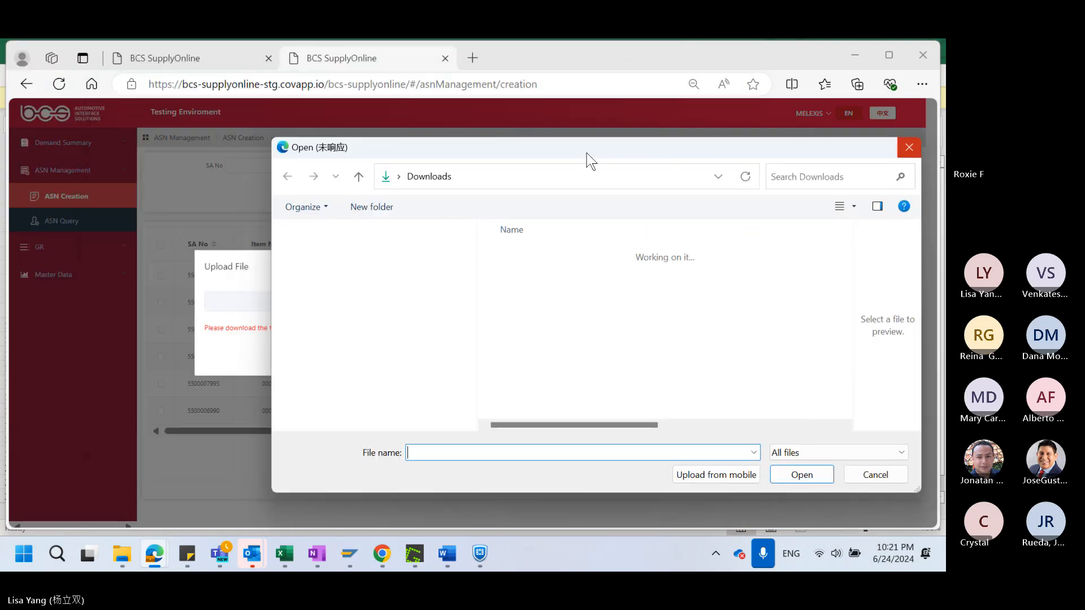
left_click(204, 192)
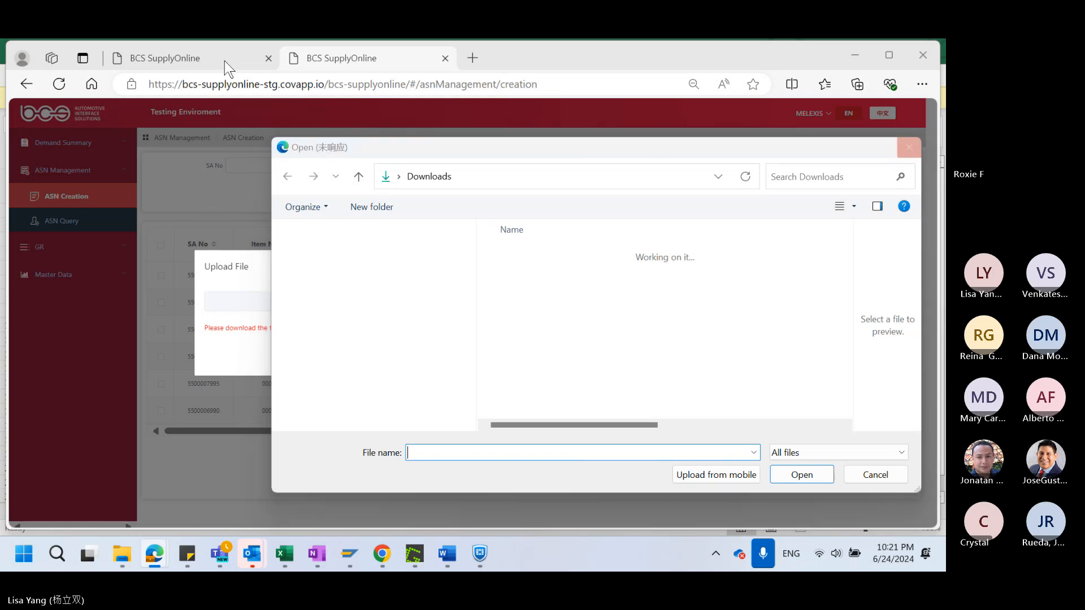
left_click(910, 149)
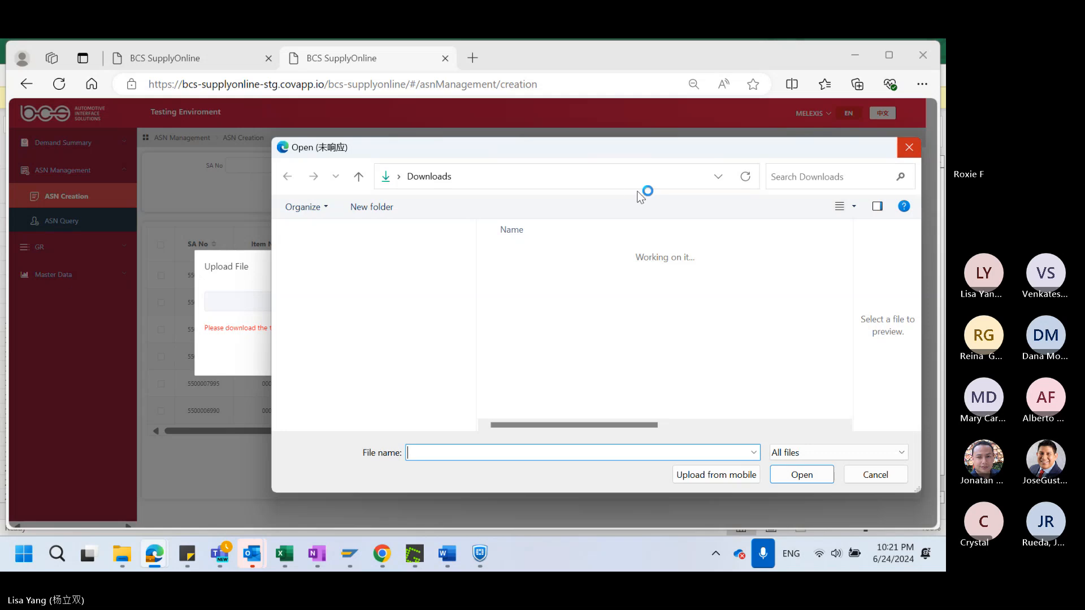
left_click(907, 149)
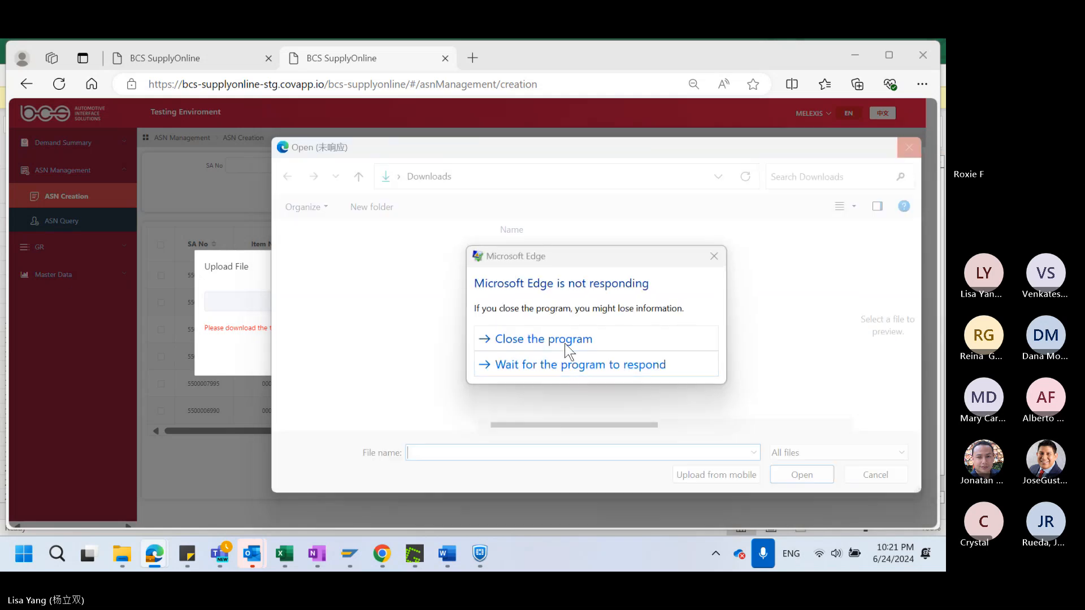
left_click(576, 364)
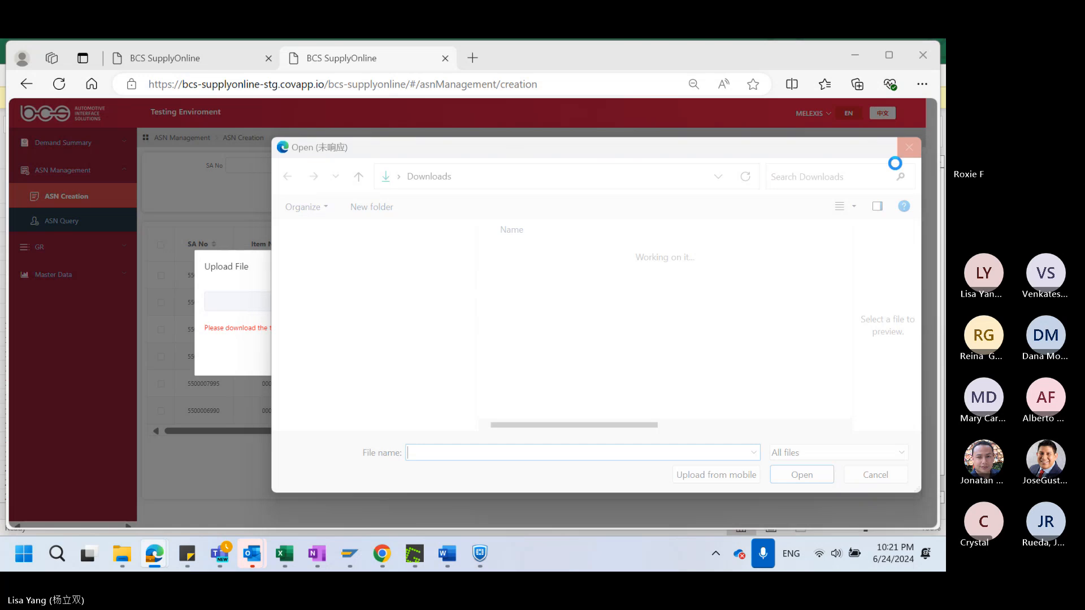
left_click(909, 147)
left_click(587, 346)
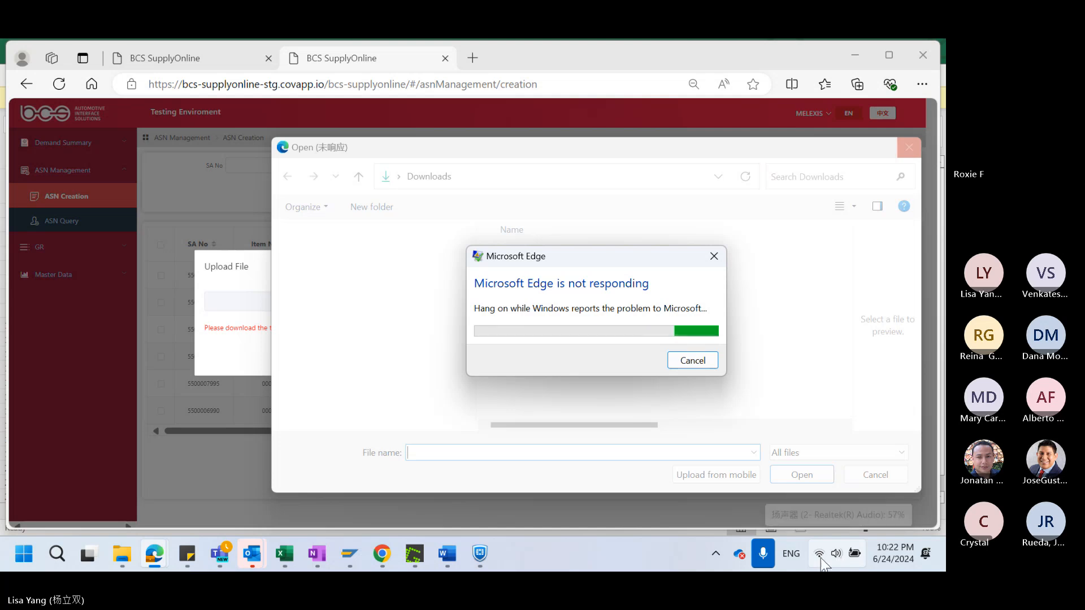
left_click(835, 555)
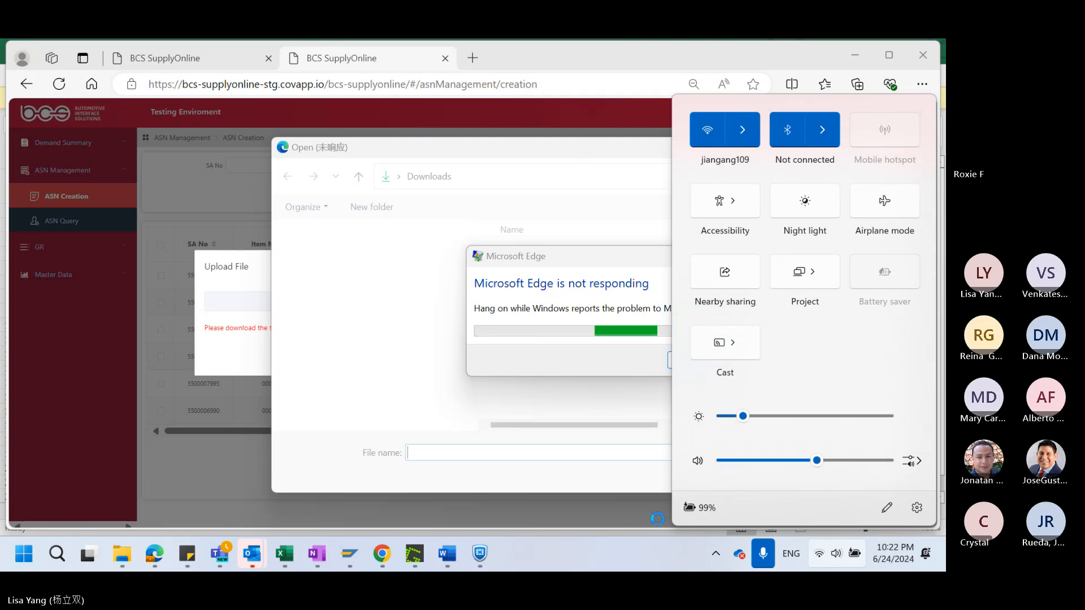
left_click(523, 192)
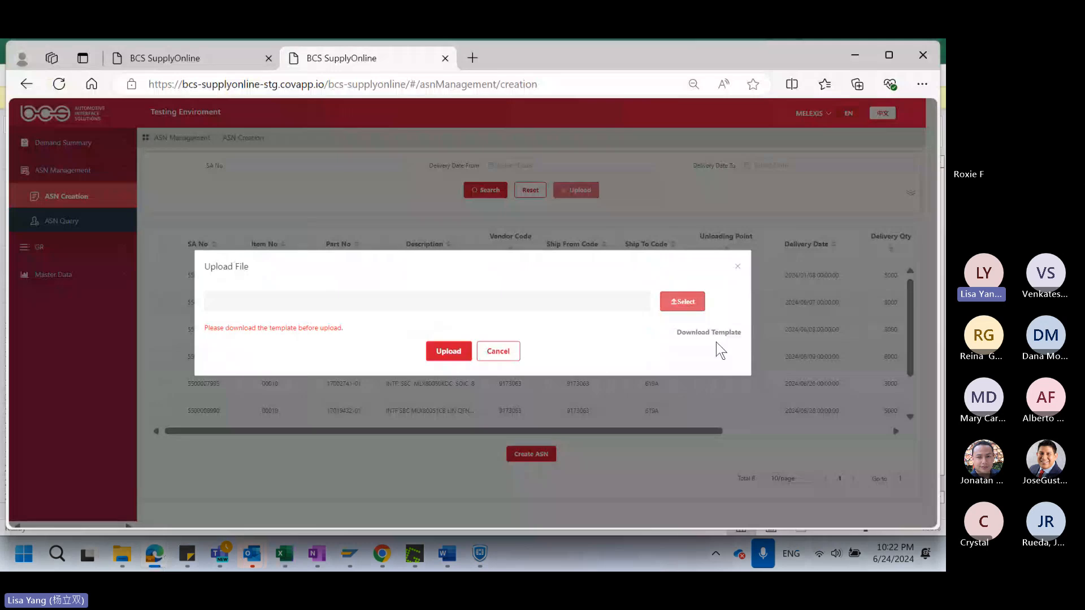
Retry selecting the upload file, and end the Microsoft Edge task in Task Manager
left_click(679, 305)
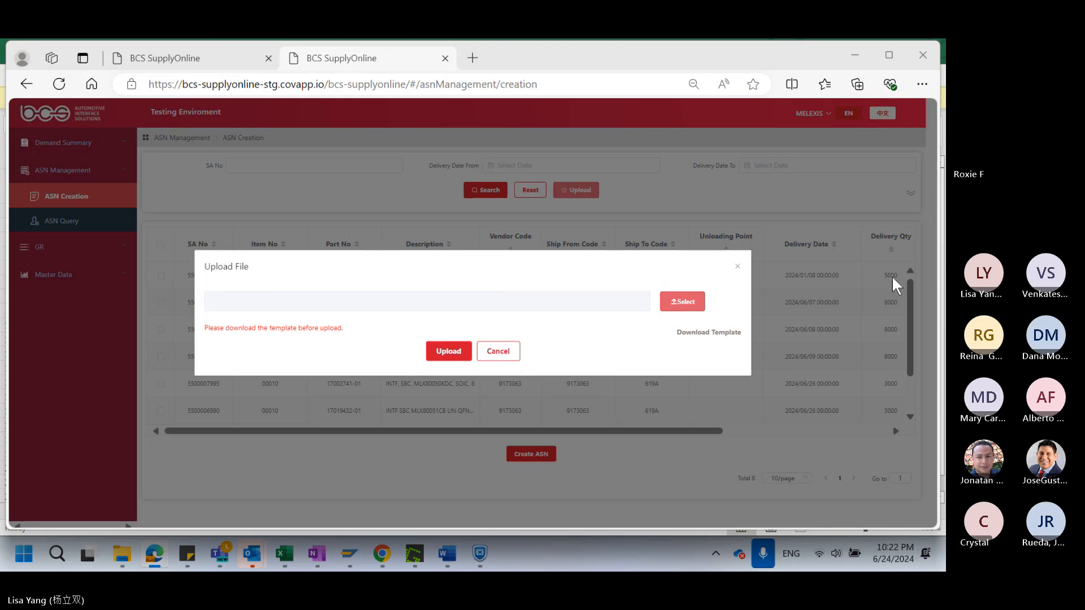
right_click(526, 560)
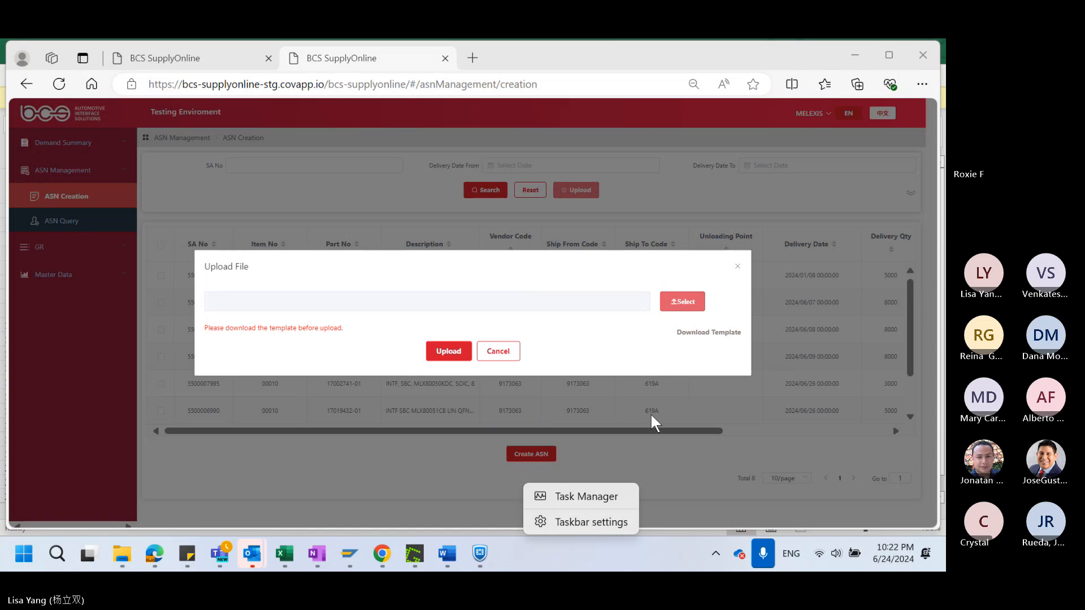
left_click(658, 463)
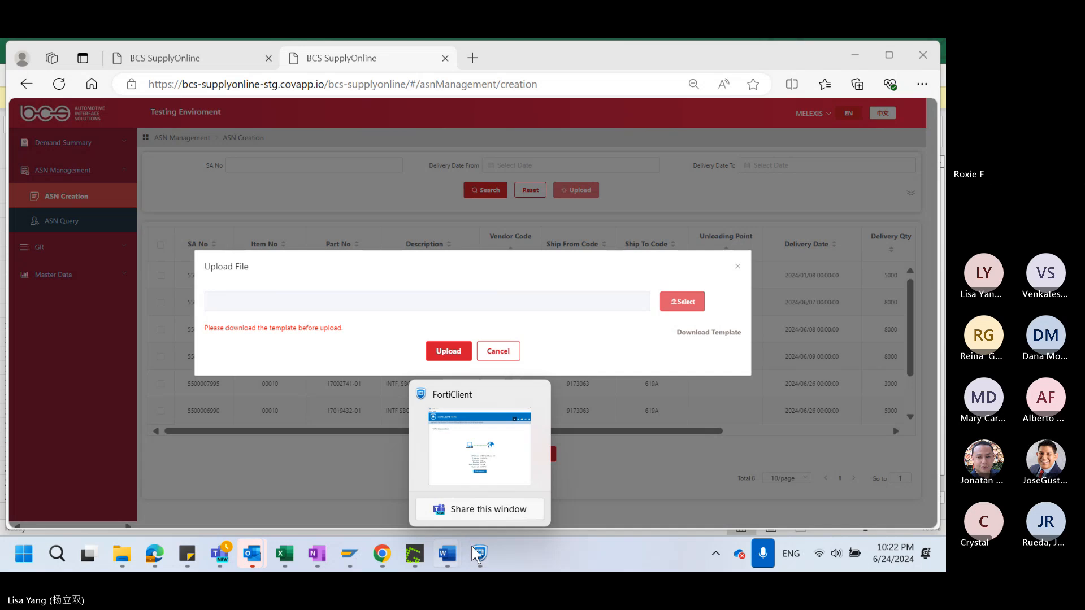
right_click(623, 554)
left_click(579, 440)
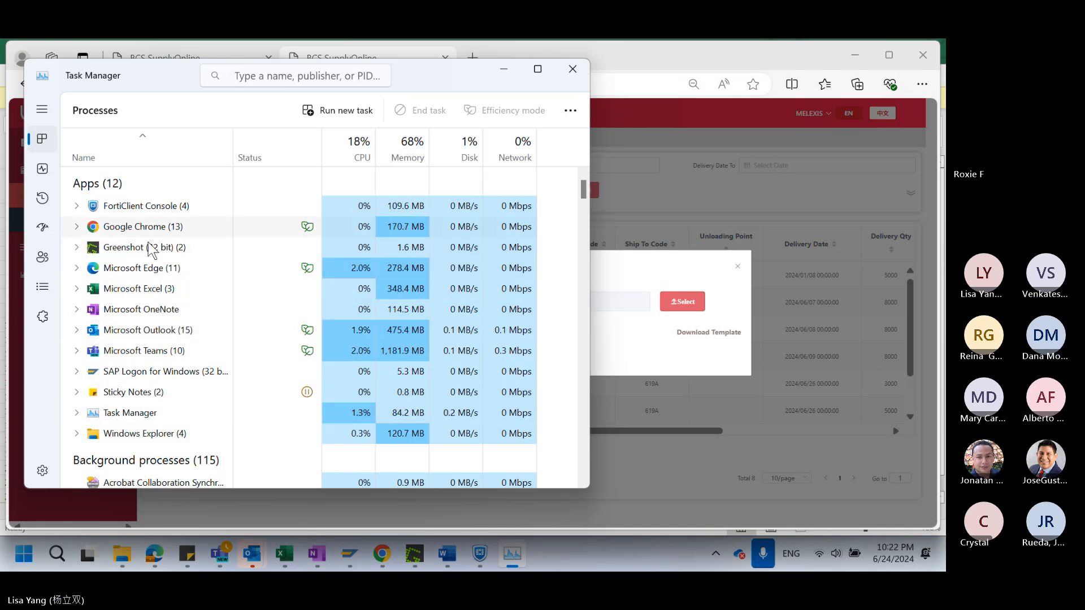
left_click(153, 267)
left_click(429, 111)
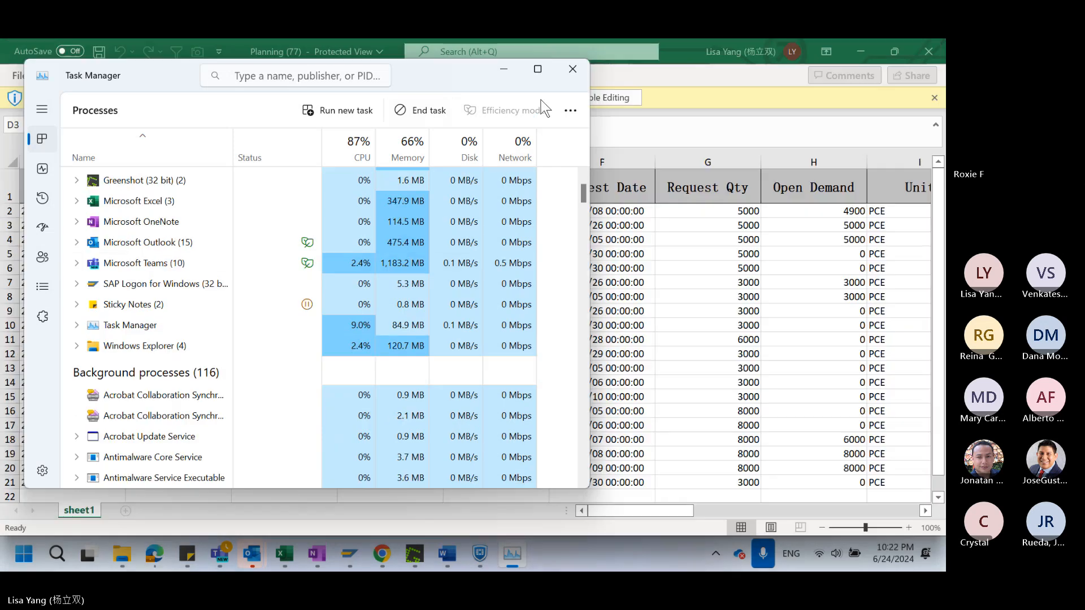
Minimize Task Manager, relaunch Edge and open the Web EDI test page from the favorites
left_click(503, 73)
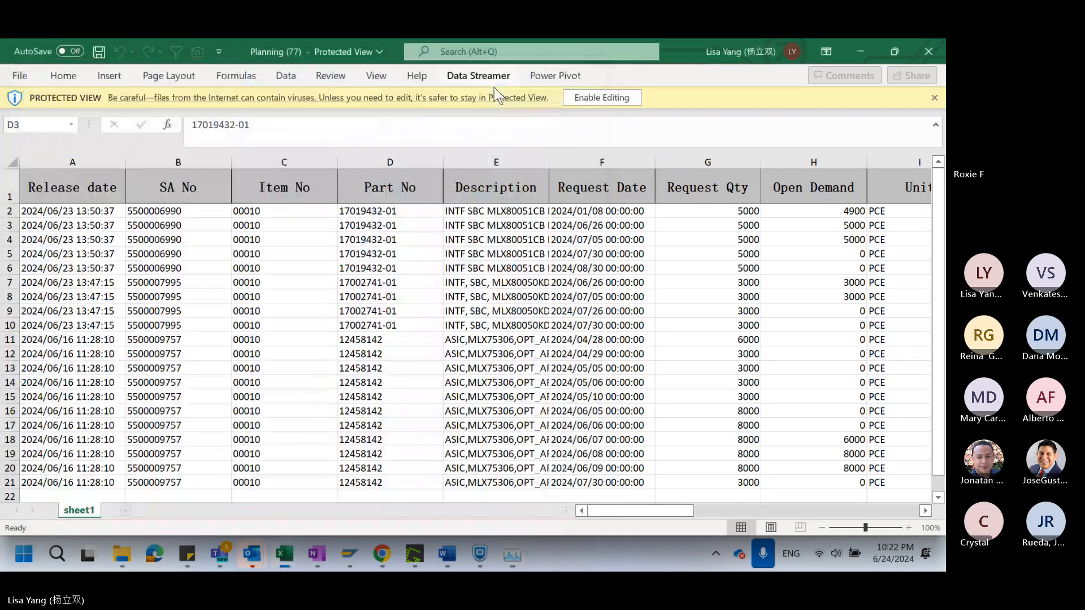
left_click(154, 556)
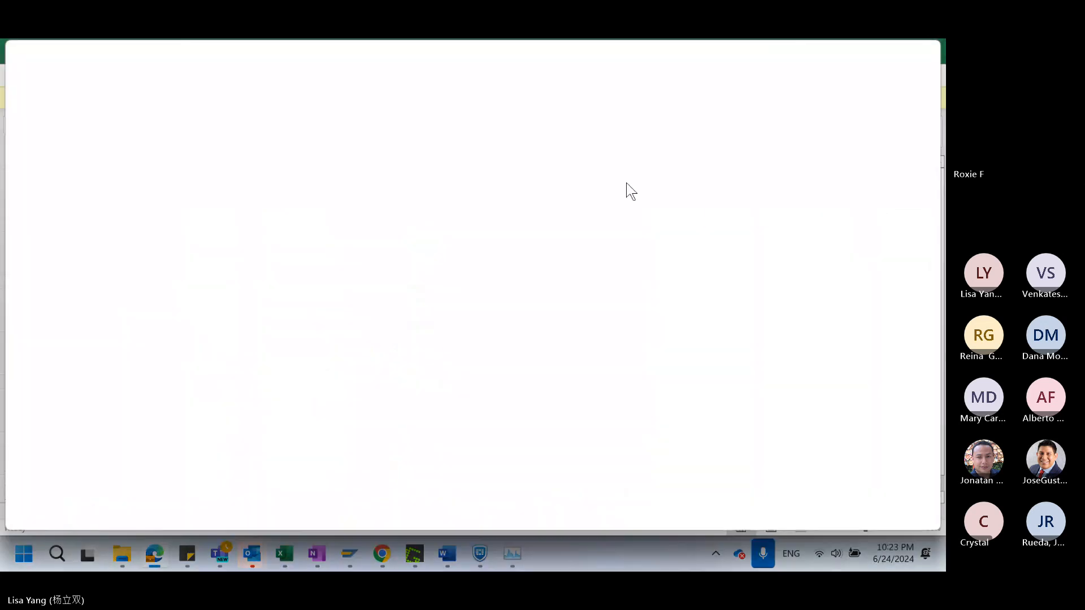
left_click(926, 105)
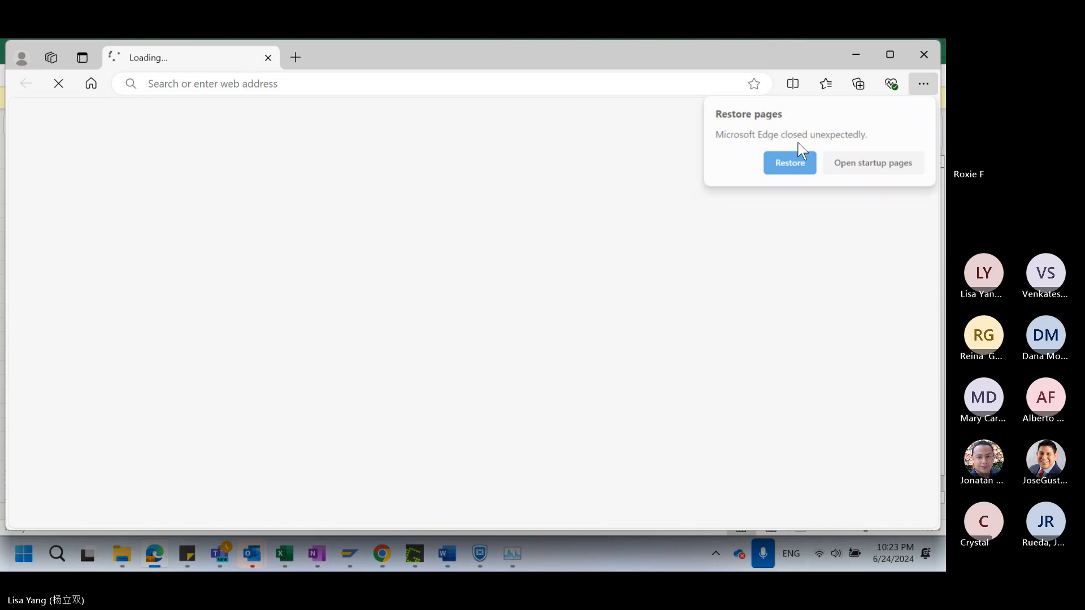
key("ctrl+shift+o")
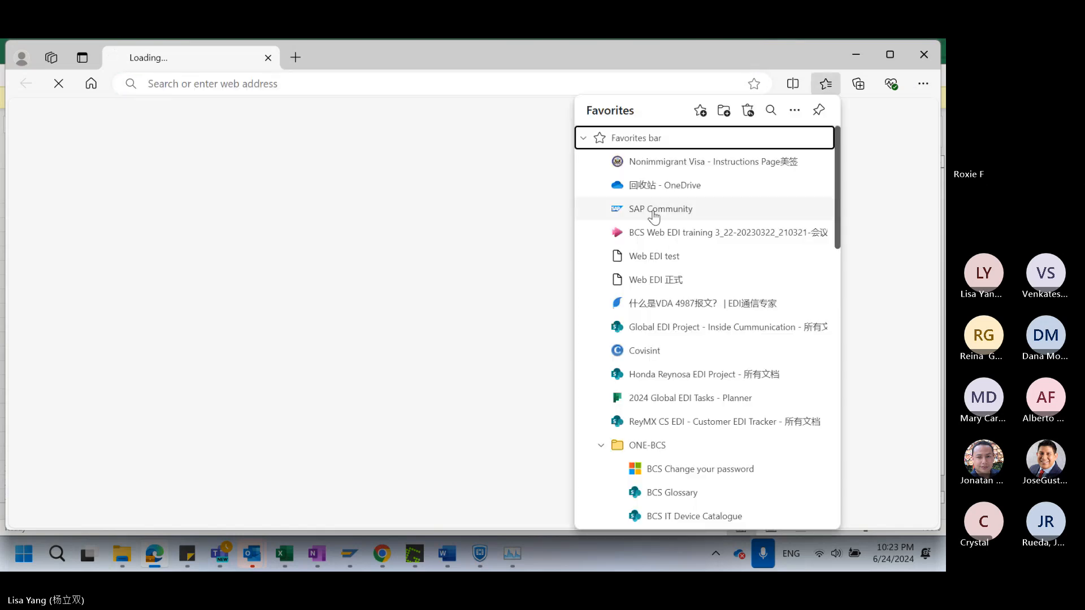
left_click(655, 256)
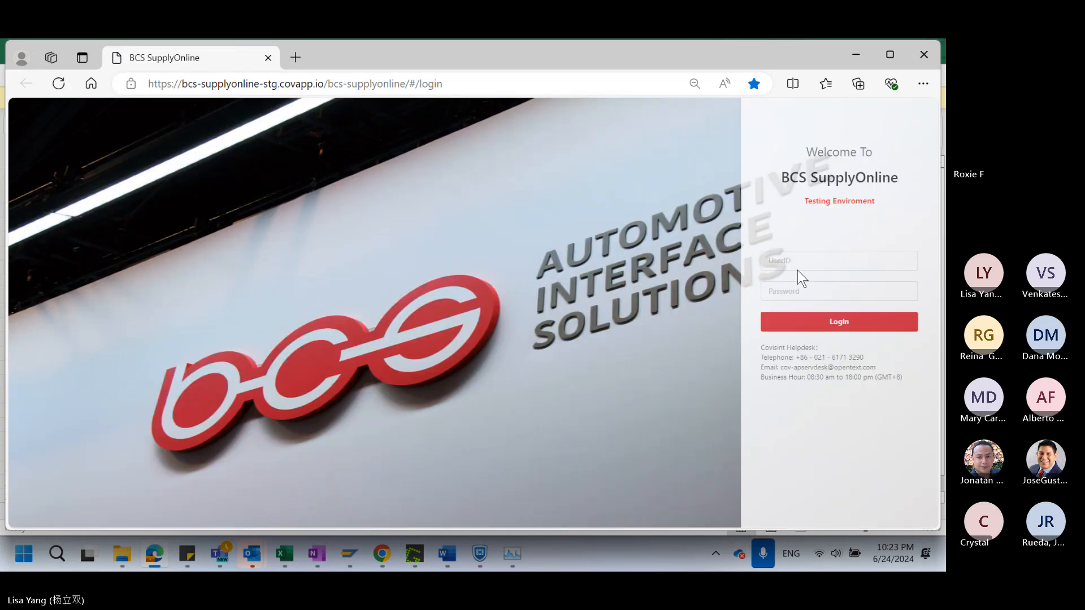
Copy the UserID from the OneNote training notes and log in to BCS SupplyOnline in Edge with it and the account password
left_click(793, 259)
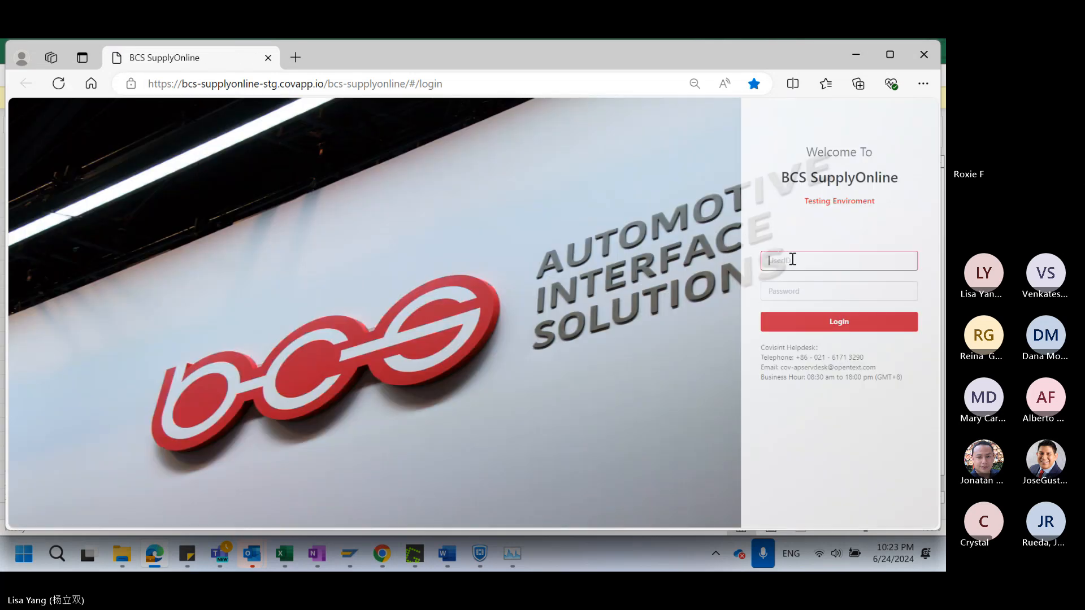
left_click(325, 561)
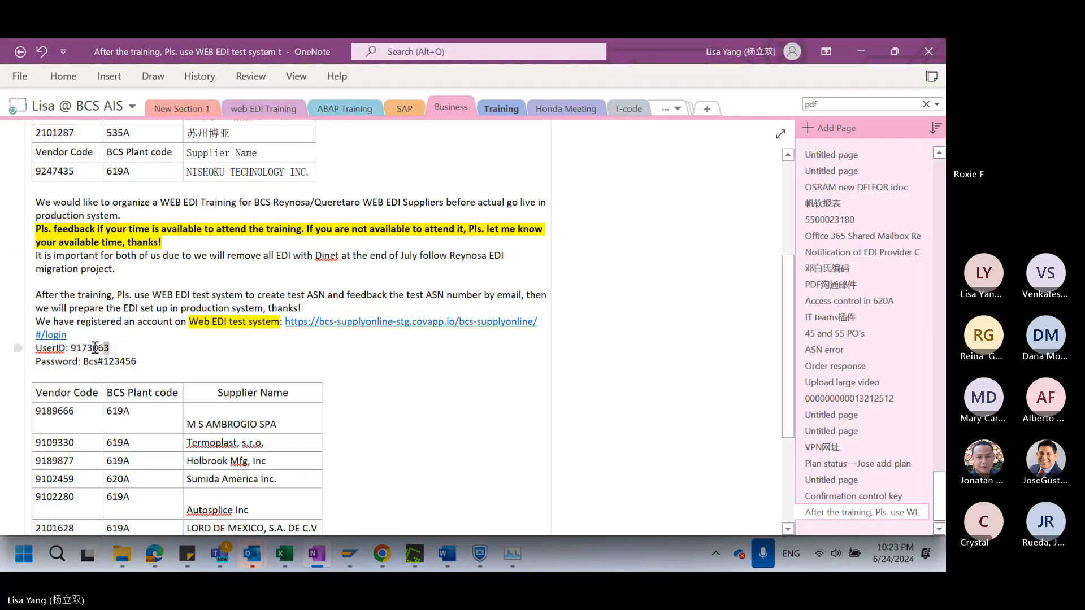
left_click_drag(95, 348, 74, 349)
key("ctrl+c")
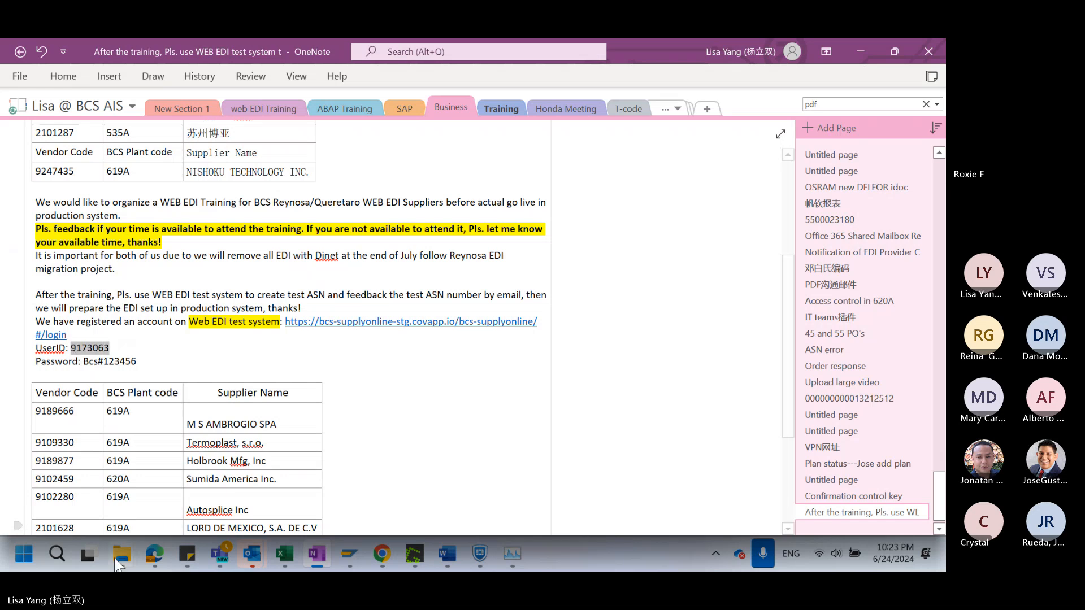
mouse_move(120, 541)
left_click(155, 555)
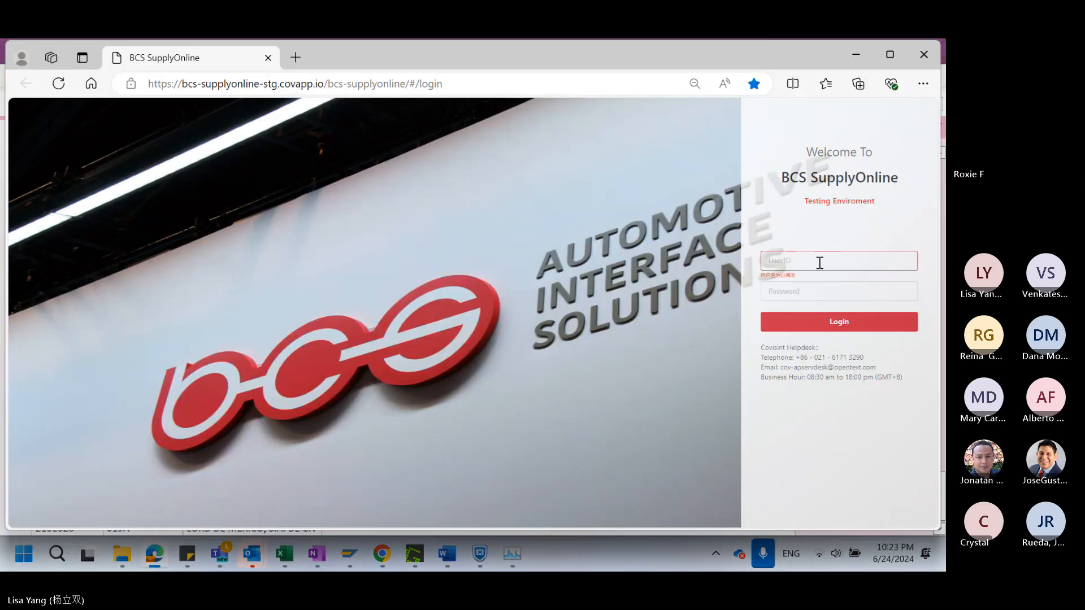
key("ctrl+v")
left_click(800, 292)
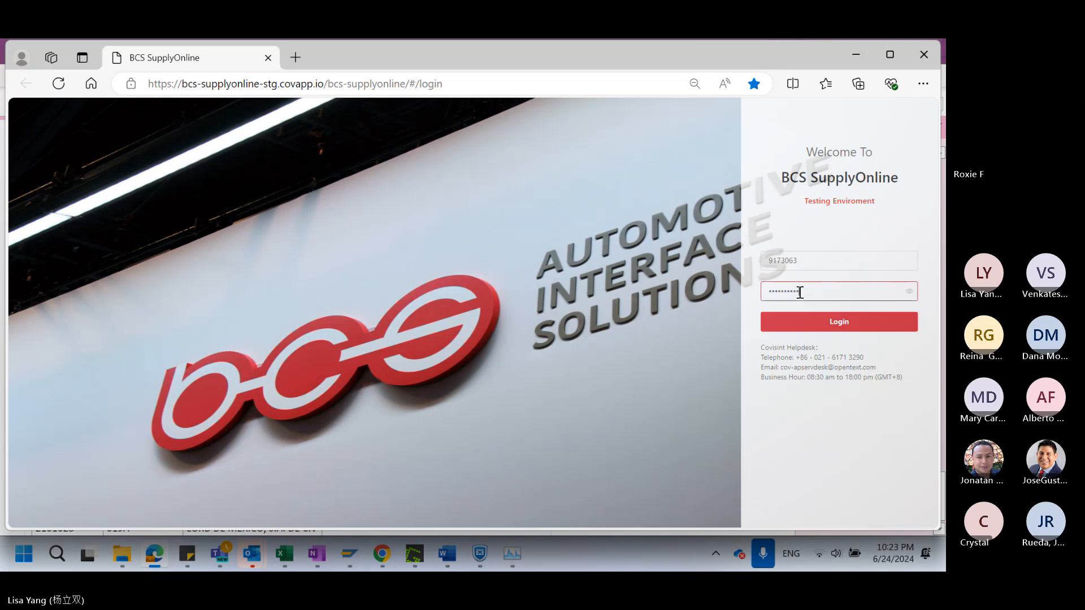
left_click(819, 329)
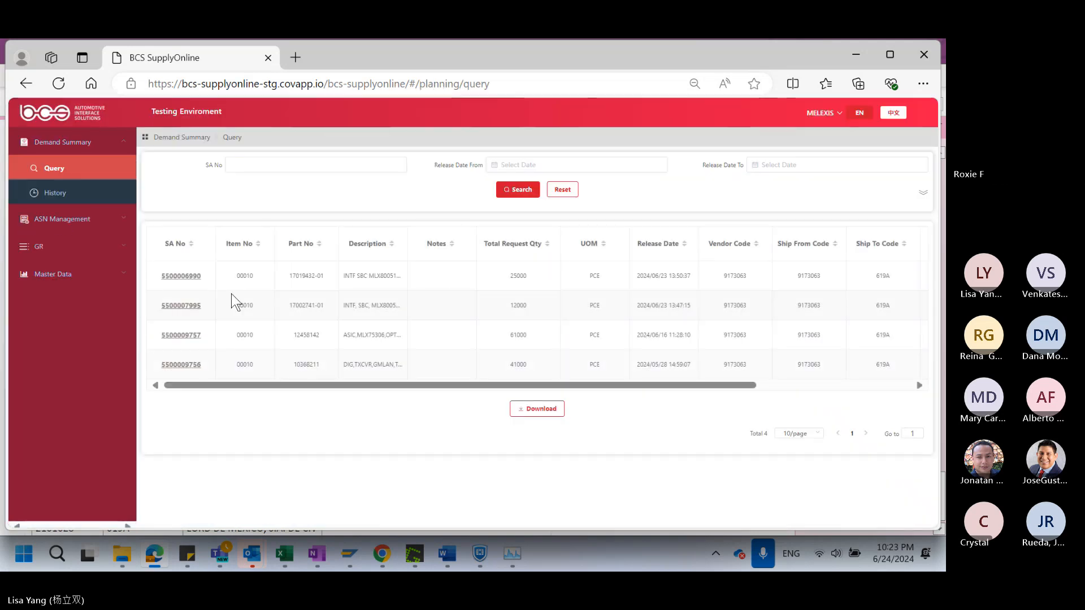
Go to the ASN Creation page and open file selection for the ASN upload
left_click(77, 226)
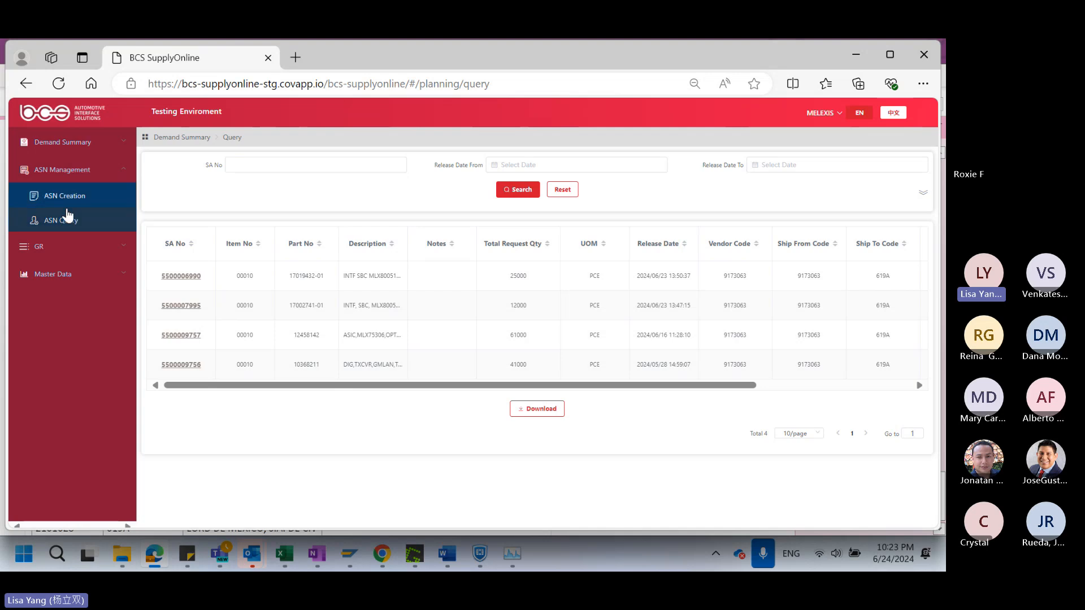
left_click(66, 197)
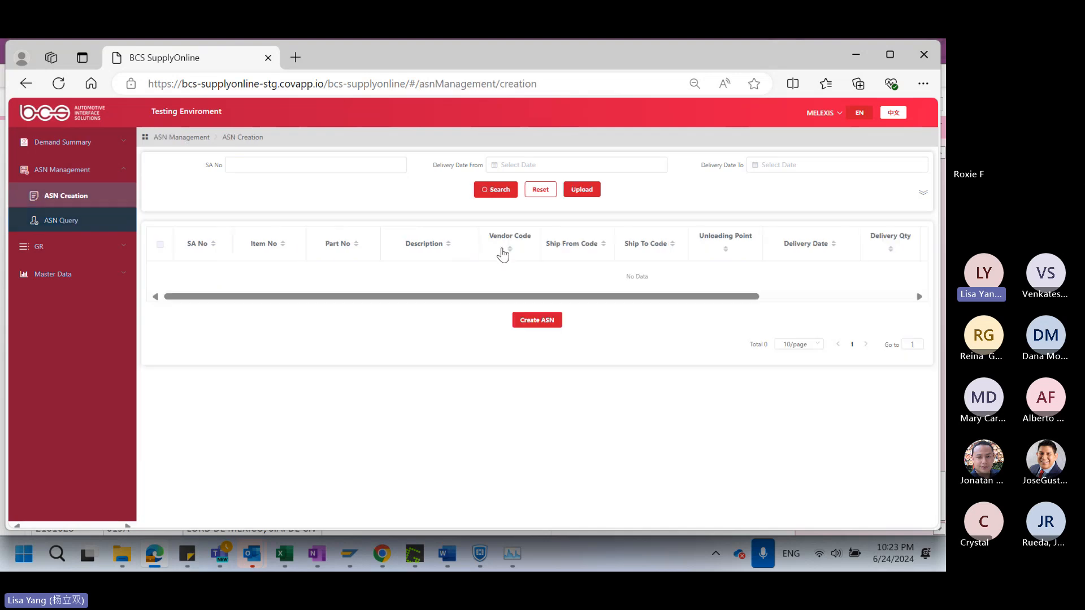
left_click(591, 195)
left_click(685, 299)
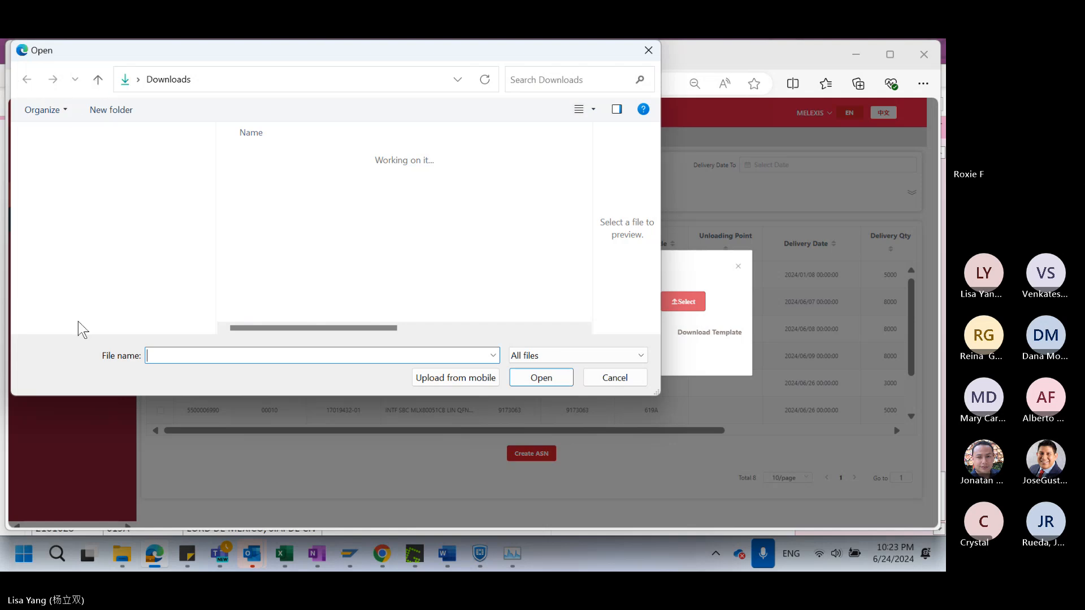
Force the unresponsive Open dialog to close and dismiss the Upload File dialog without uploading a file
left_click(446, 555)
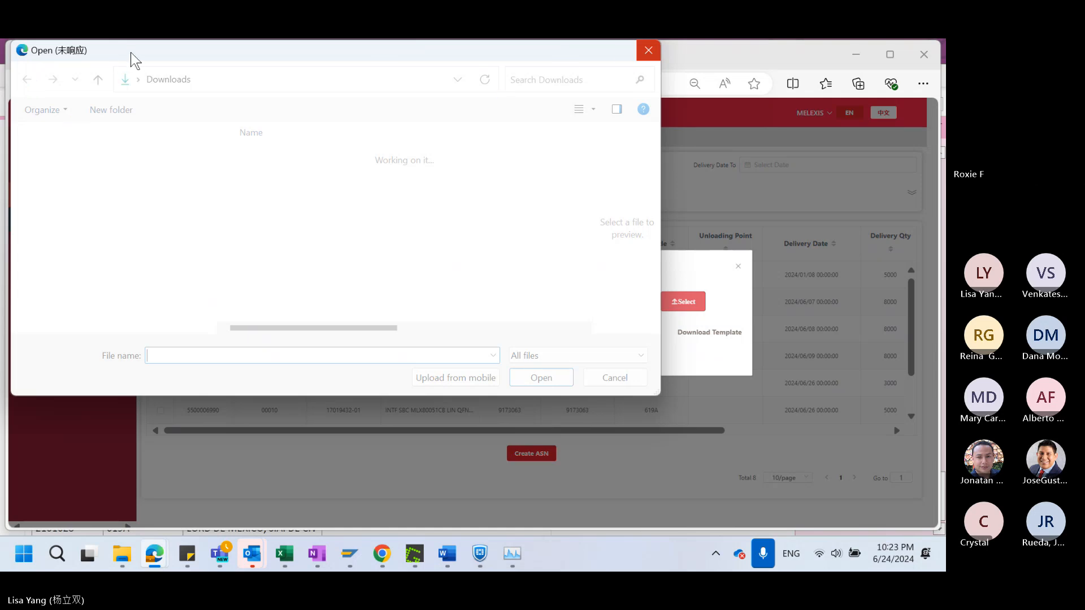
left_click_drag(131, 55, 231, 177)
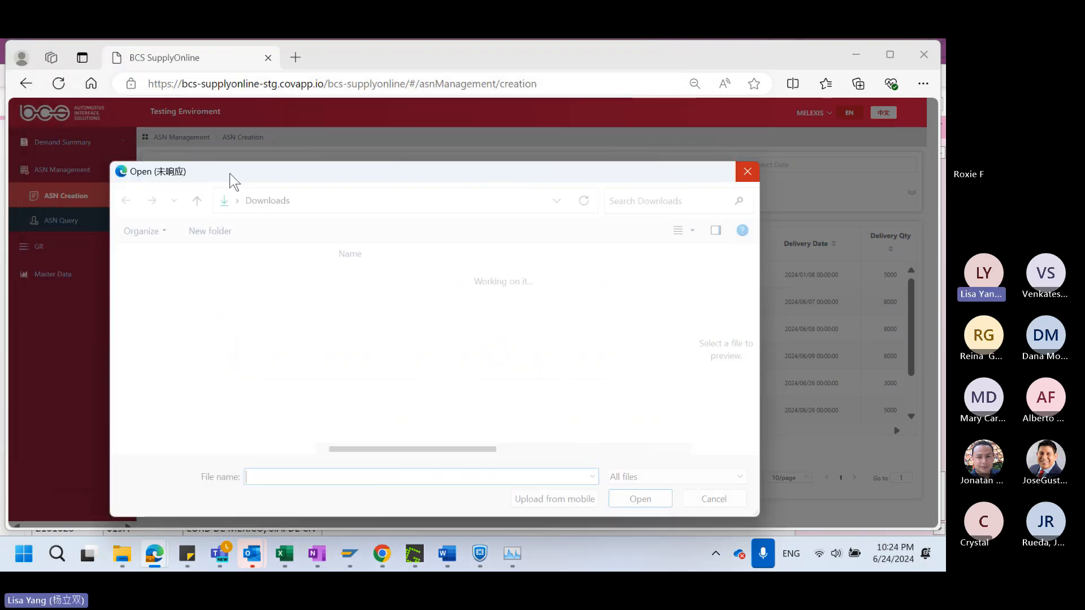
left_click(747, 174)
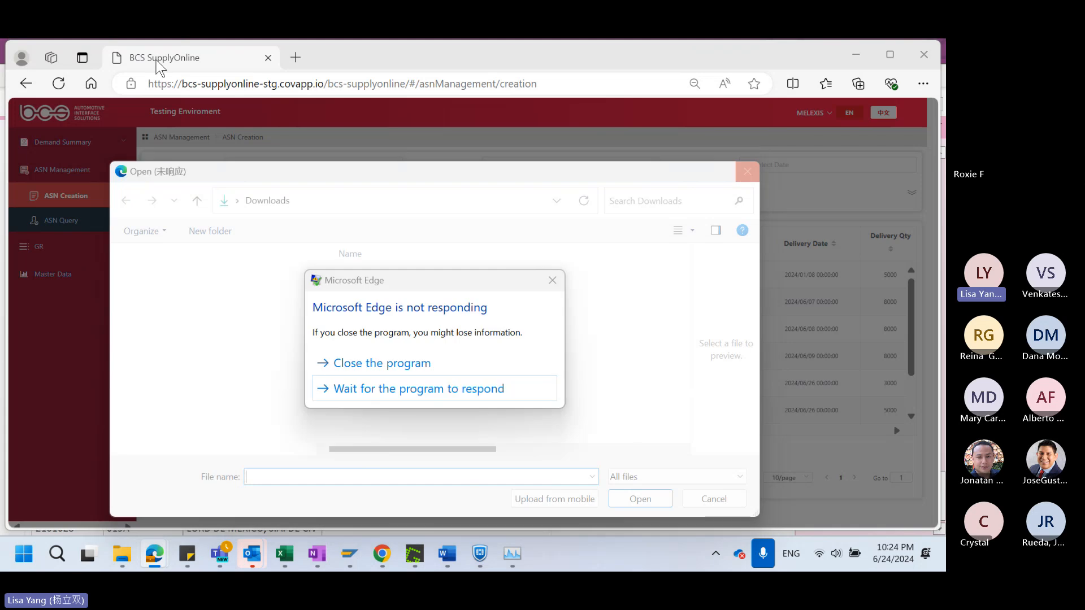
left_click(374, 364)
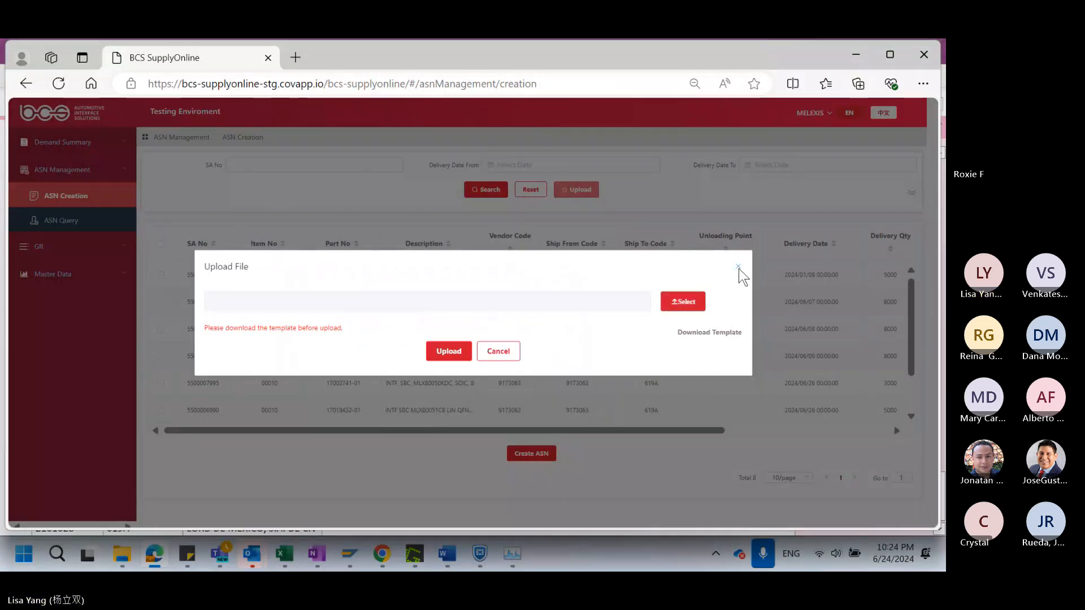
left_click(739, 268)
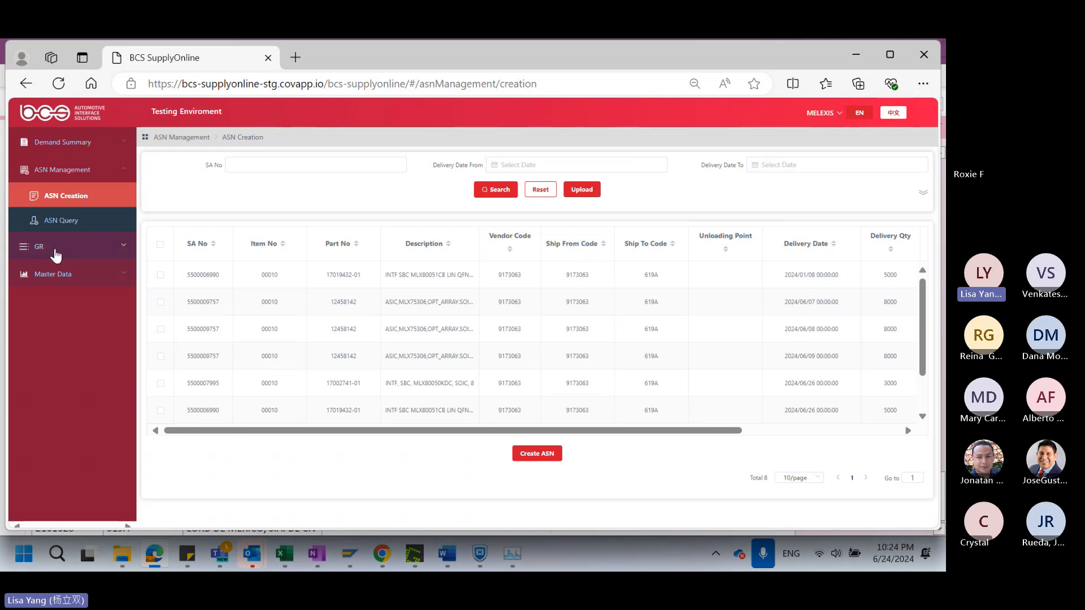
Go to the ASN Query page and review the ASN list sorted by status
left_click(64, 225)
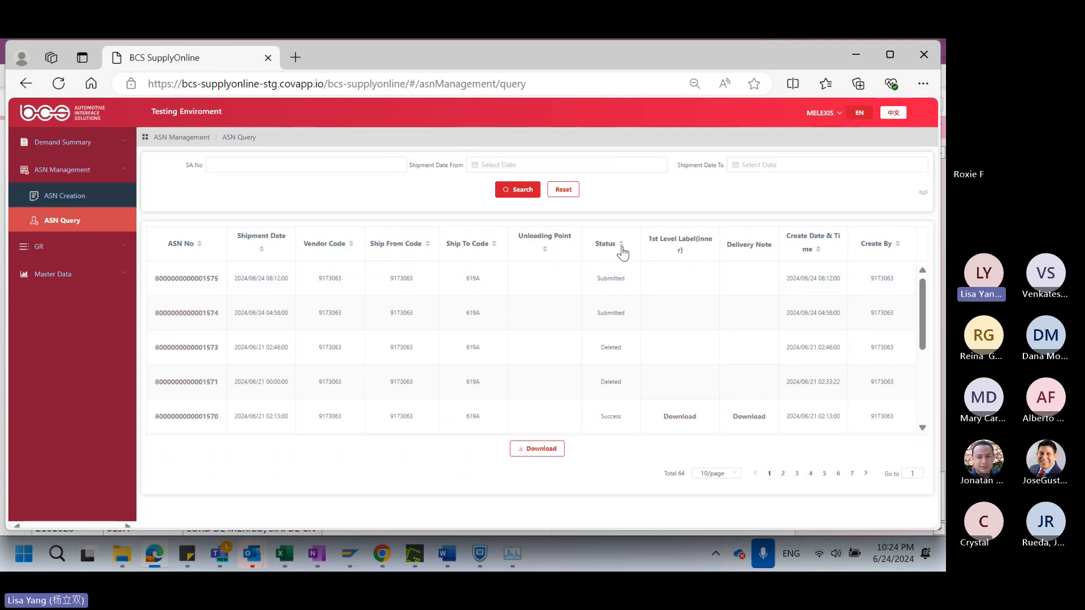
scroll(627, 260, "down", 5)
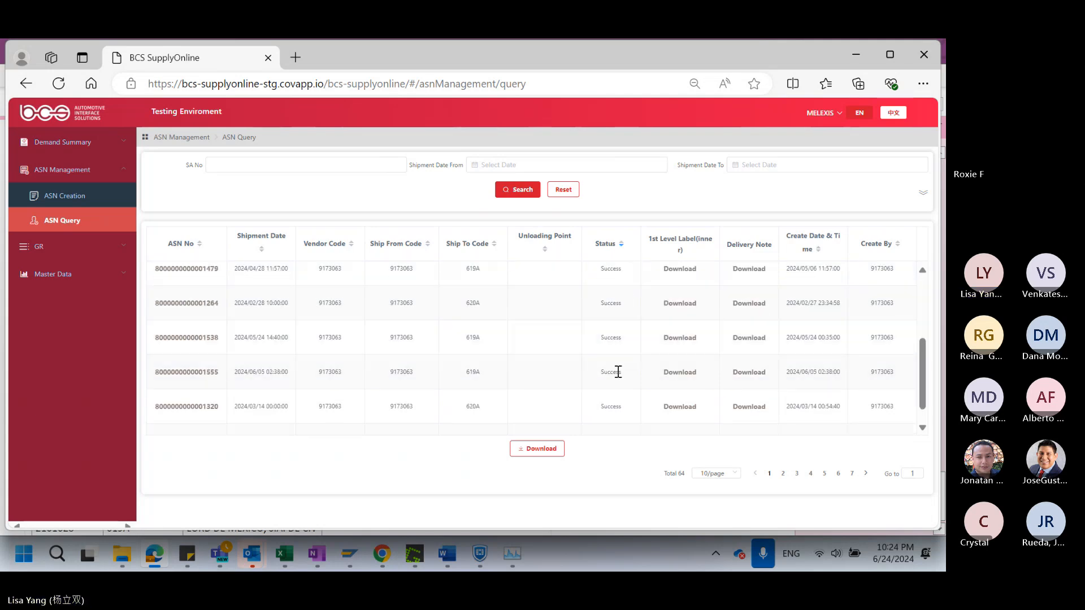
scroll(612, 297, "up", 5)
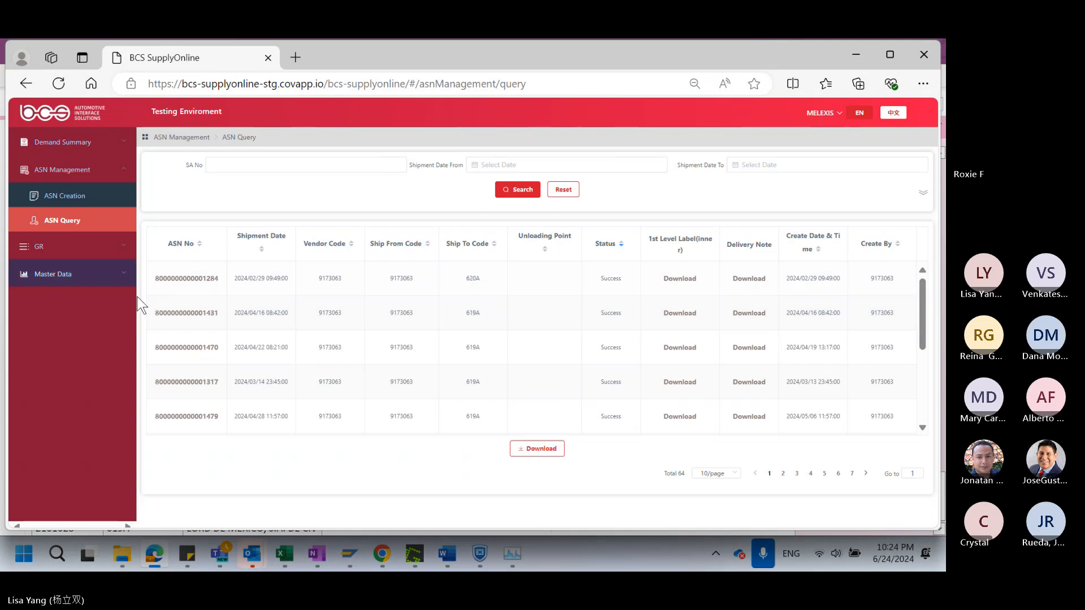
Expand the ASN Query search filters and search for ASNs with status Draft
left_click(922, 193)
left_click(390, 191)
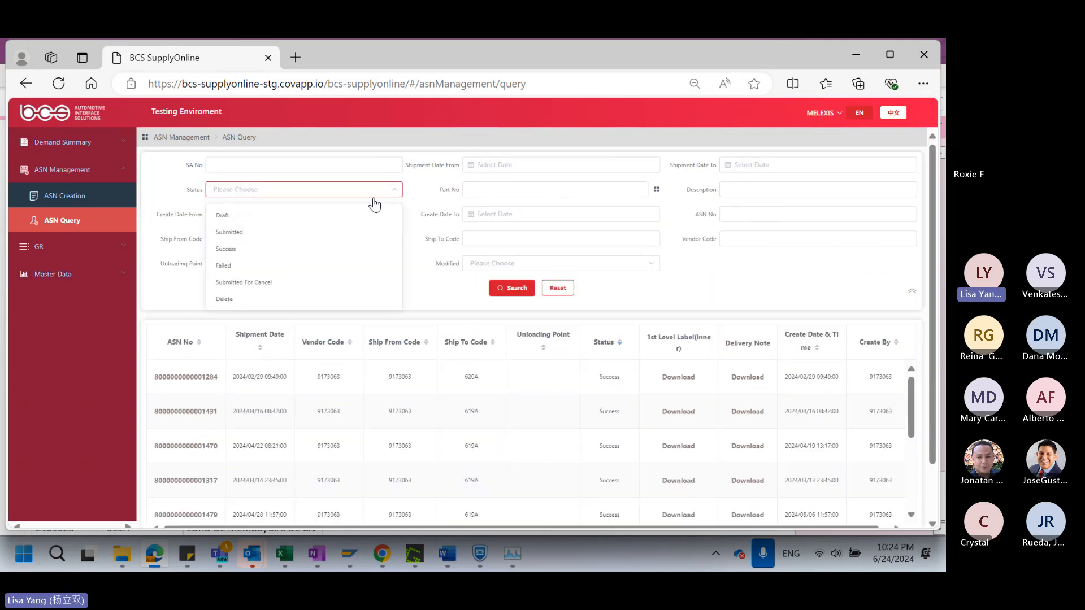
left_click(242, 232)
left_click(502, 288)
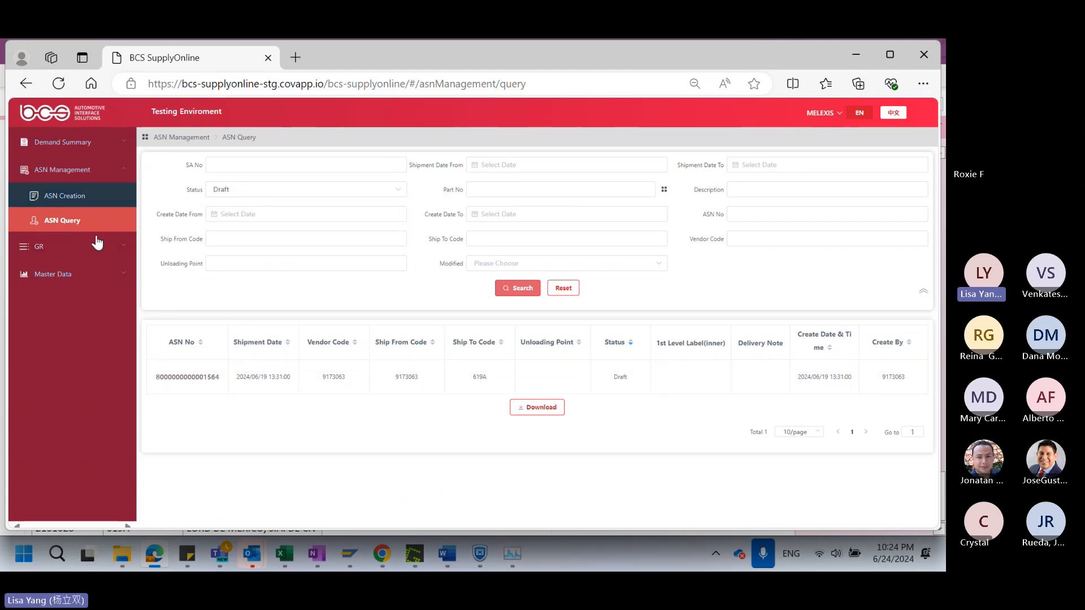
Open the draft ASN from the search results and review its item details, packaging and general information
left_click(198, 376)
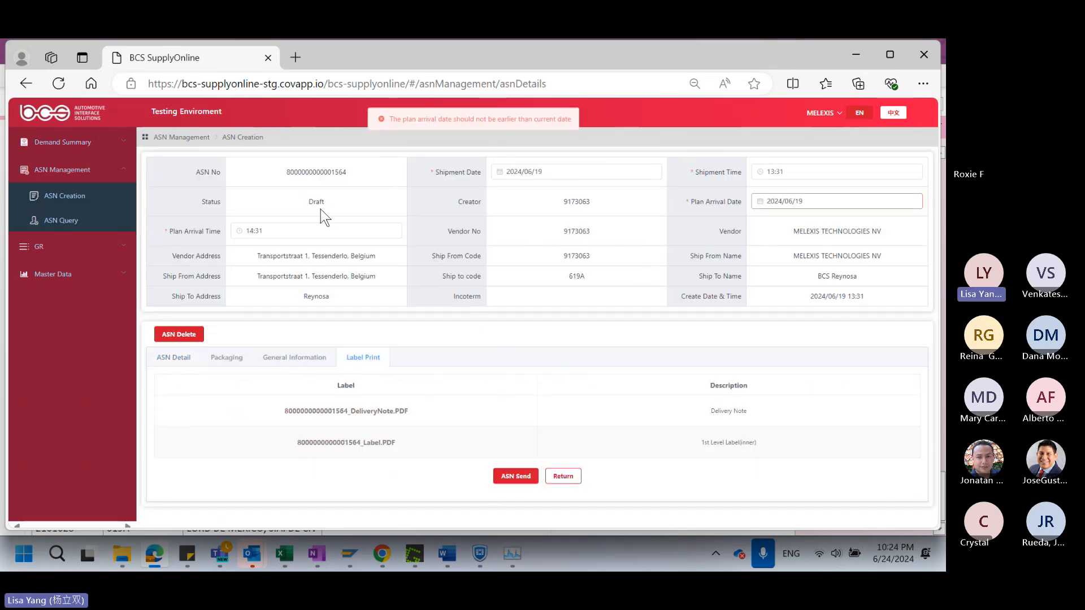
left_click(171, 361)
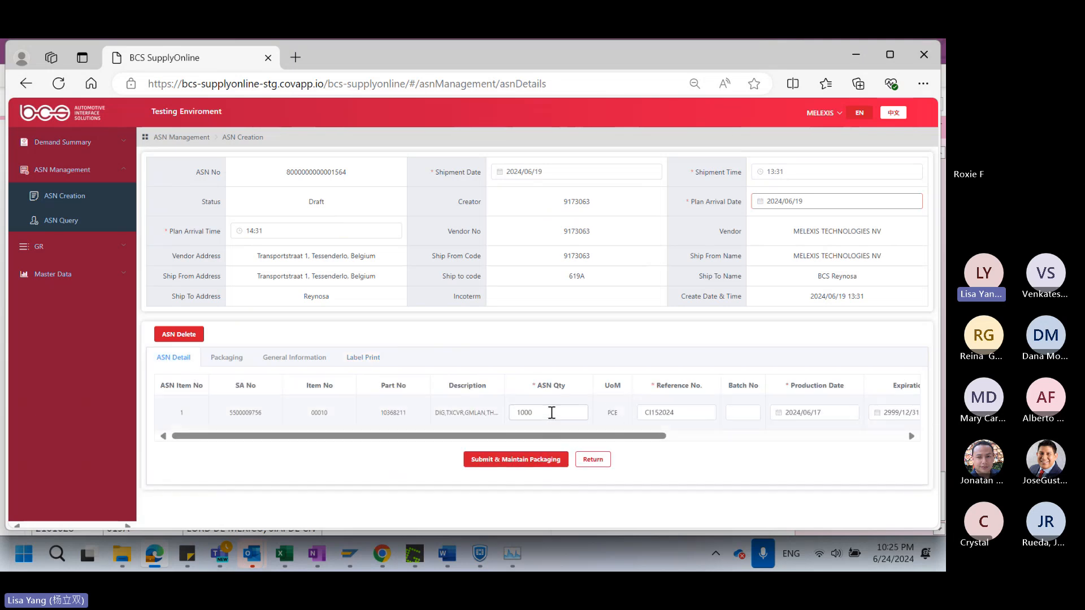
left_click_drag(616, 437, 862, 416)
left_click(226, 357)
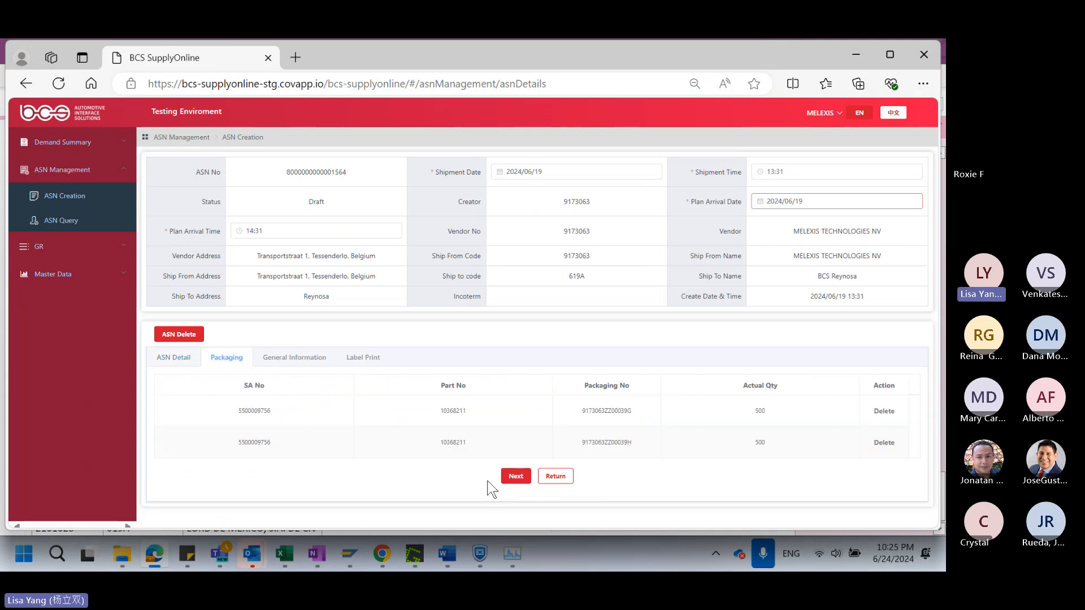
left_click(309, 362)
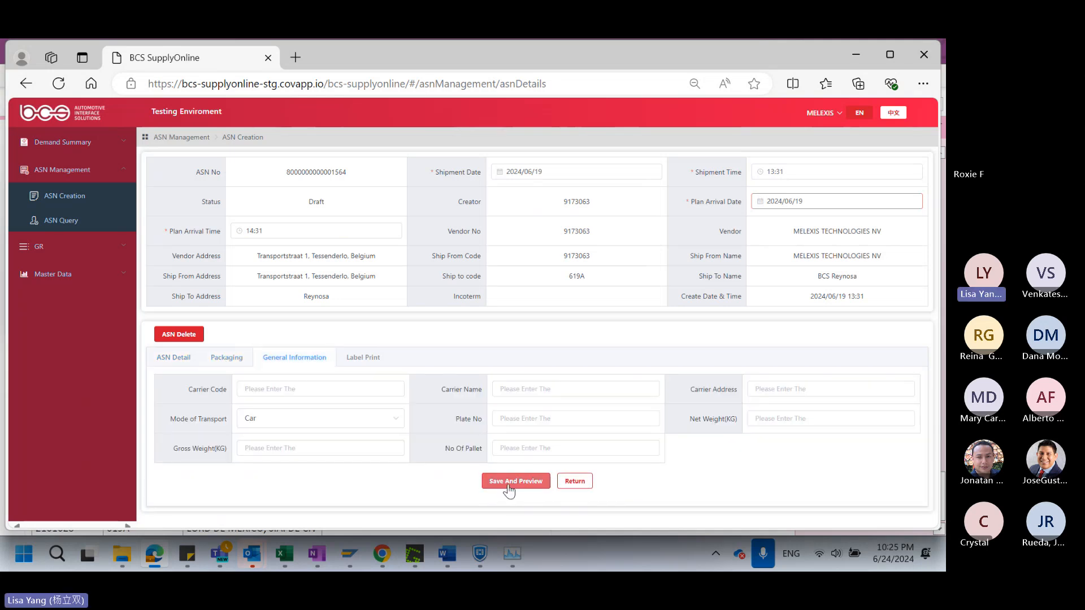
Change the draft ASN's Plan Arrival Date to 2024/06/24, save it with preview and try to send it
left_click(506, 484)
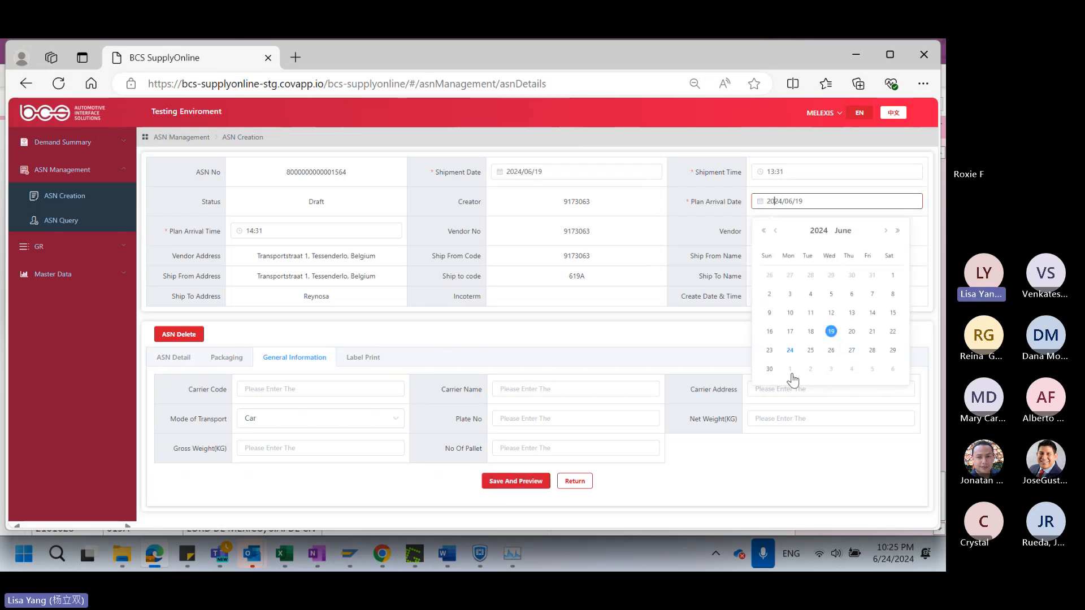
left_click(790, 351)
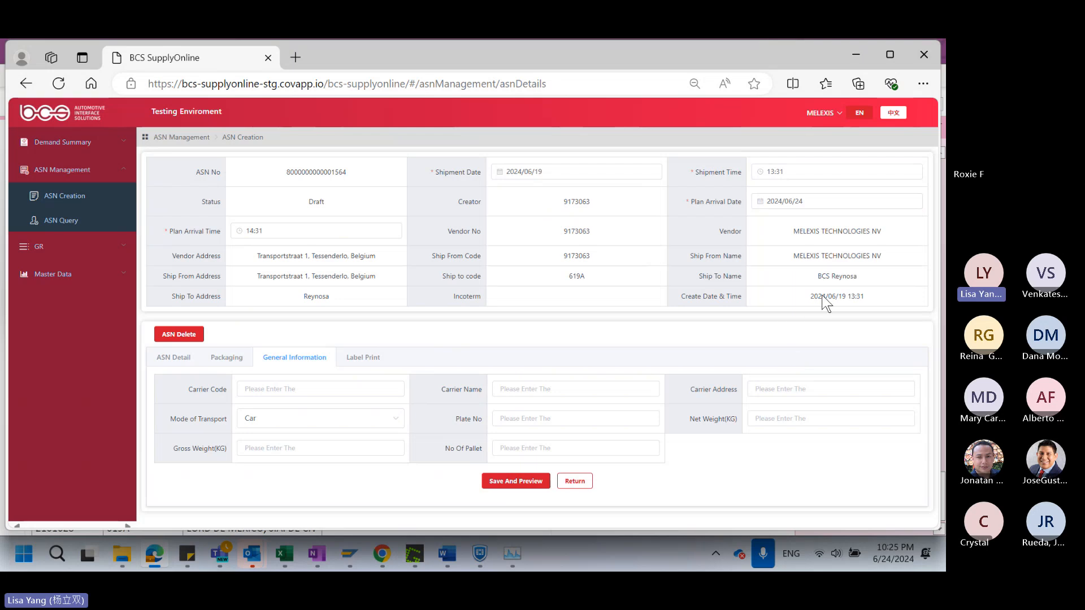
left_click(514, 483)
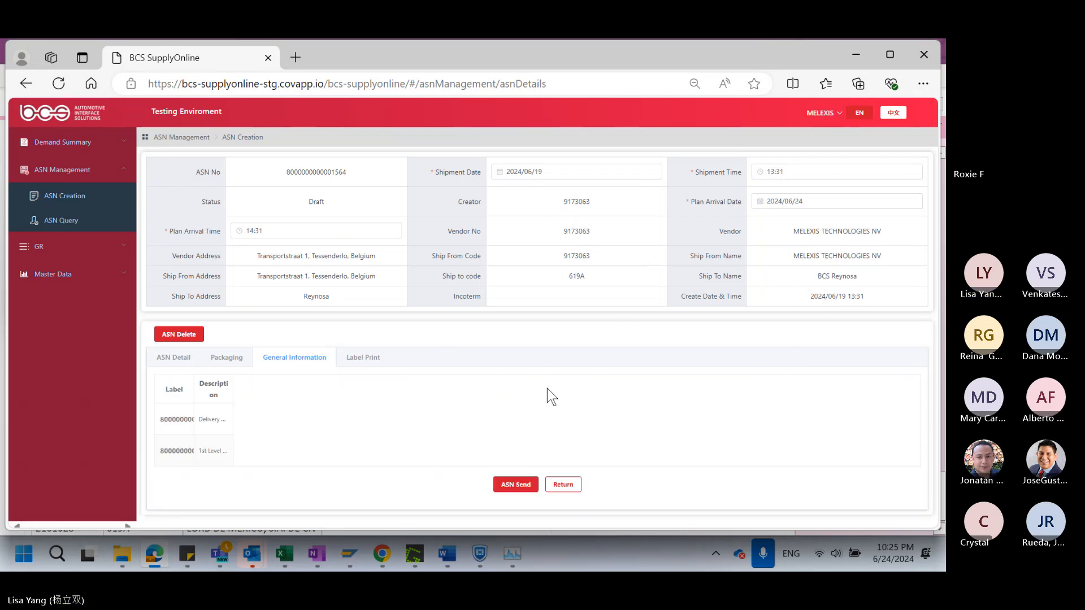
left_click(517, 478)
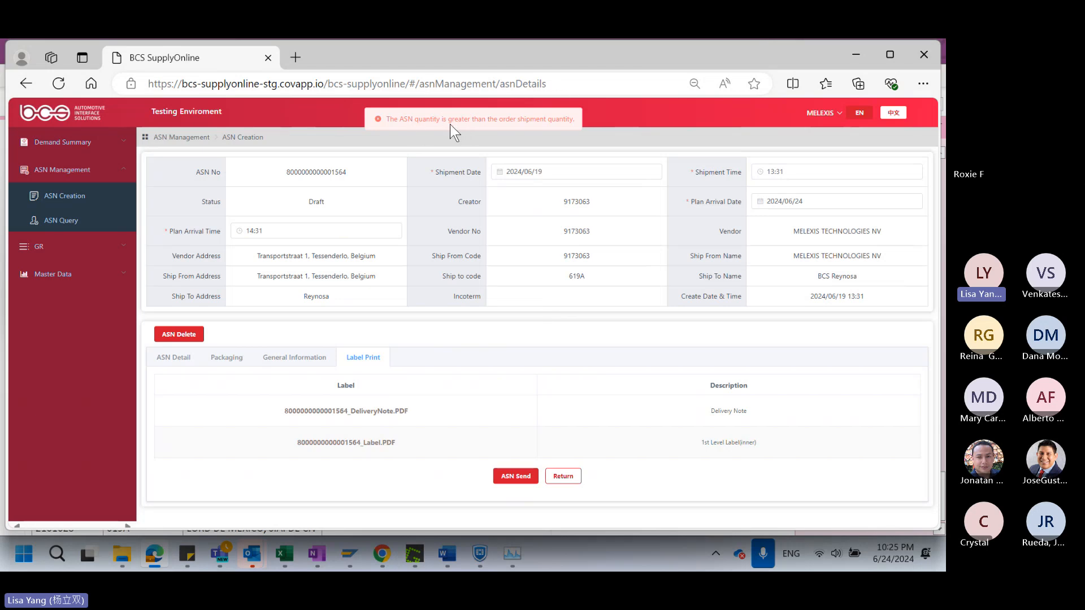
Return to the draft's ASN item details and set the ASN Qty to 100
left_click_drag(458, 120, 573, 120)
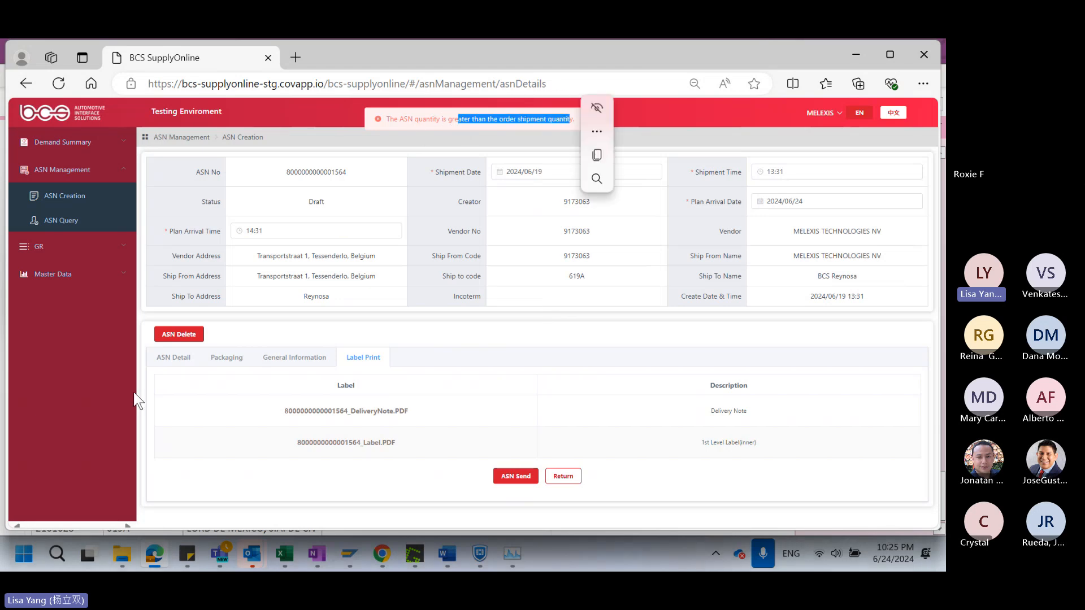
left_click(163, 362)
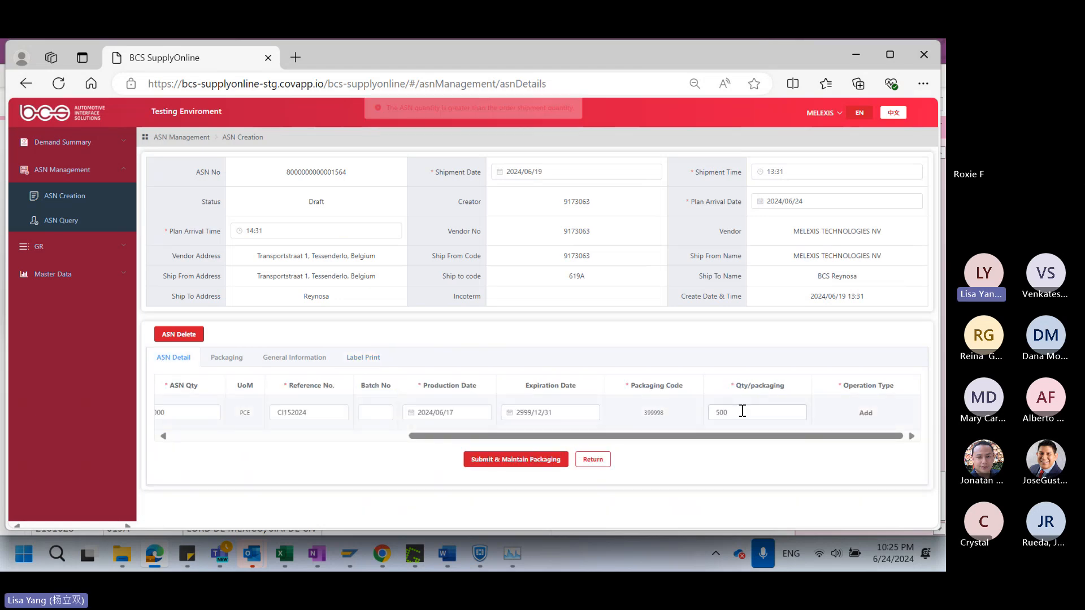
left_click_drag(740, 413, 721, 414)
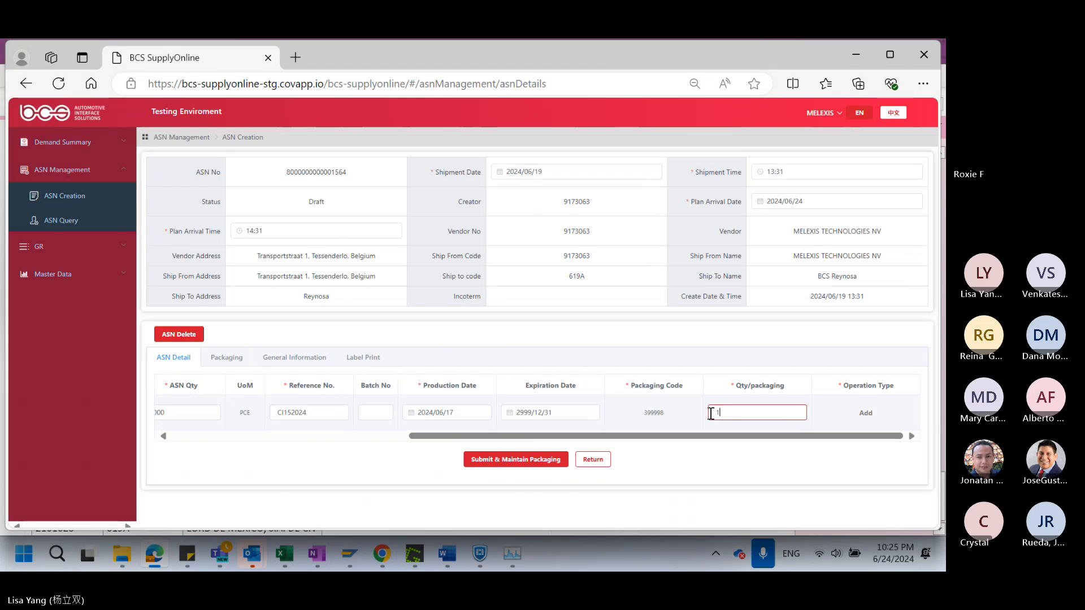
key("BackSpace")
type("500")
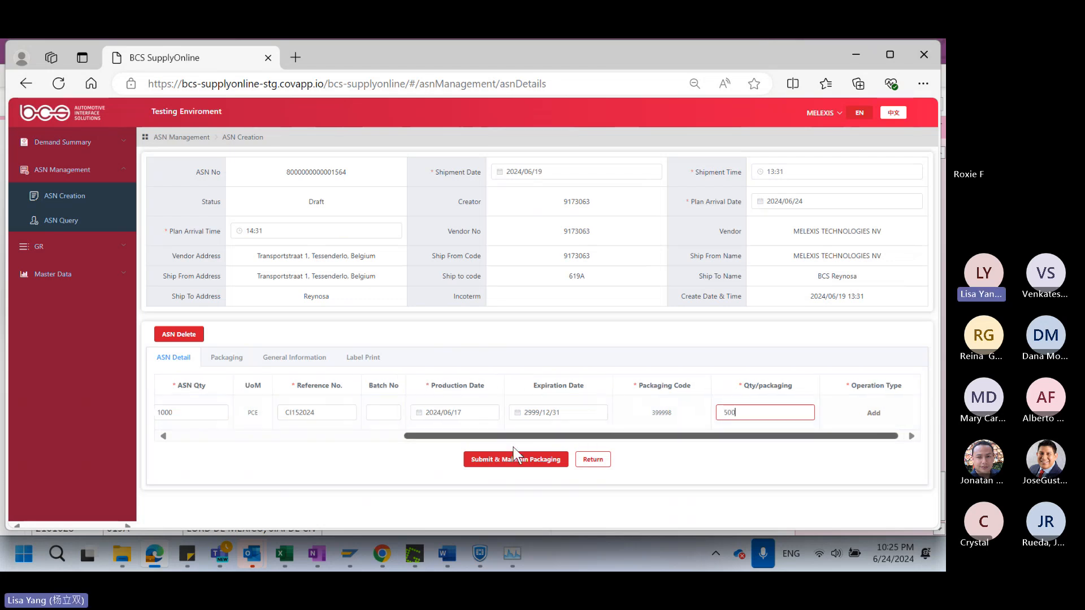
left_click_drag(516, 436, 386, 436)
left_click(416, 411)
double_click(415, 412)
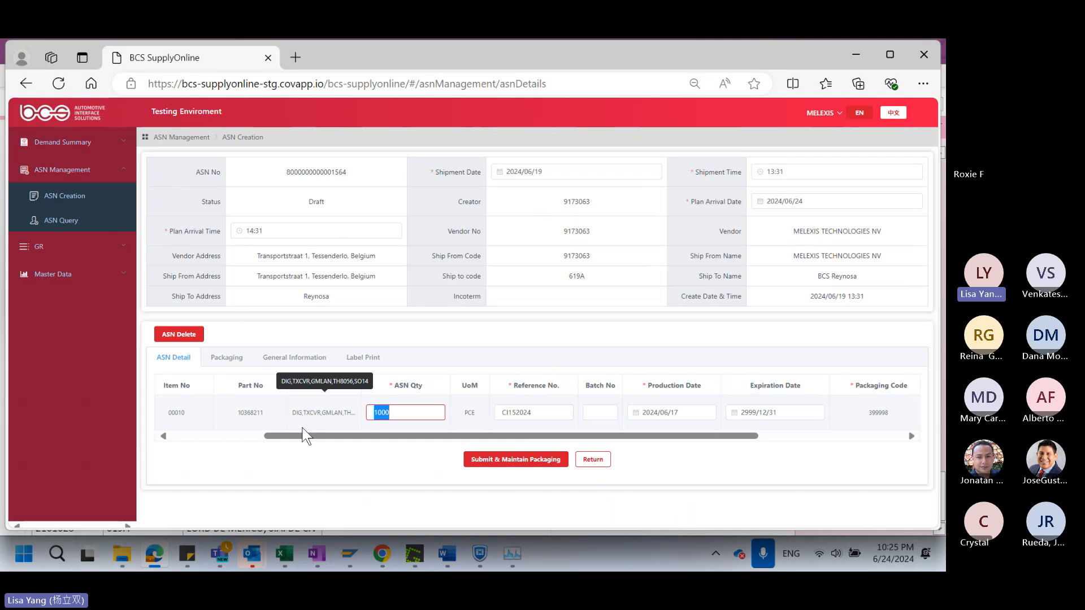
type("100")
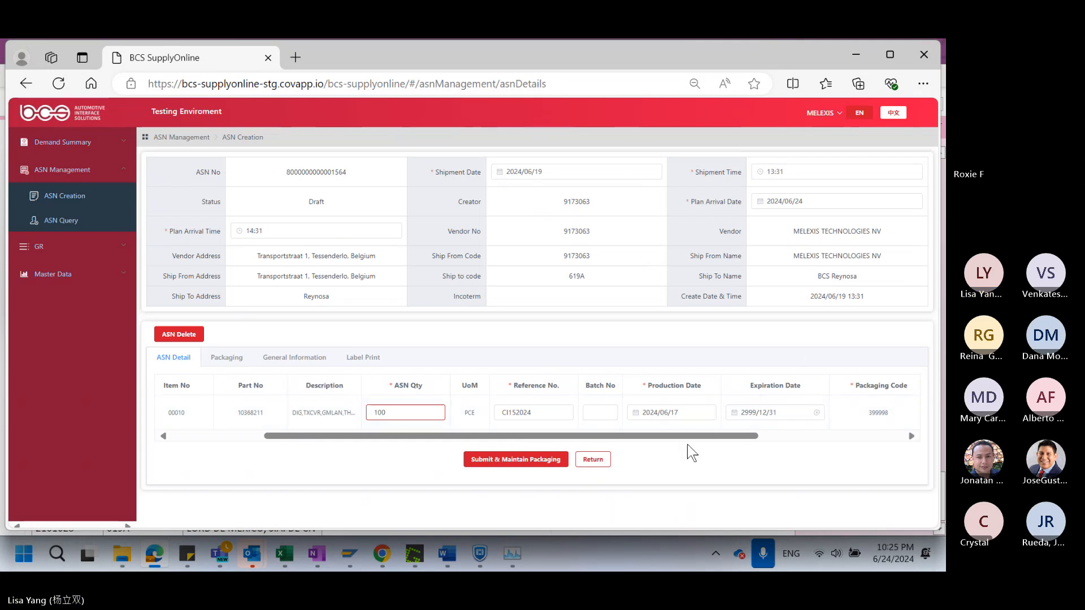
Set the item's Qty/packaging to 100, resubmit the ASN through to label printing and try to send it again
left_click_drag(707, 432, 817, 433)
double_click(804, 412)
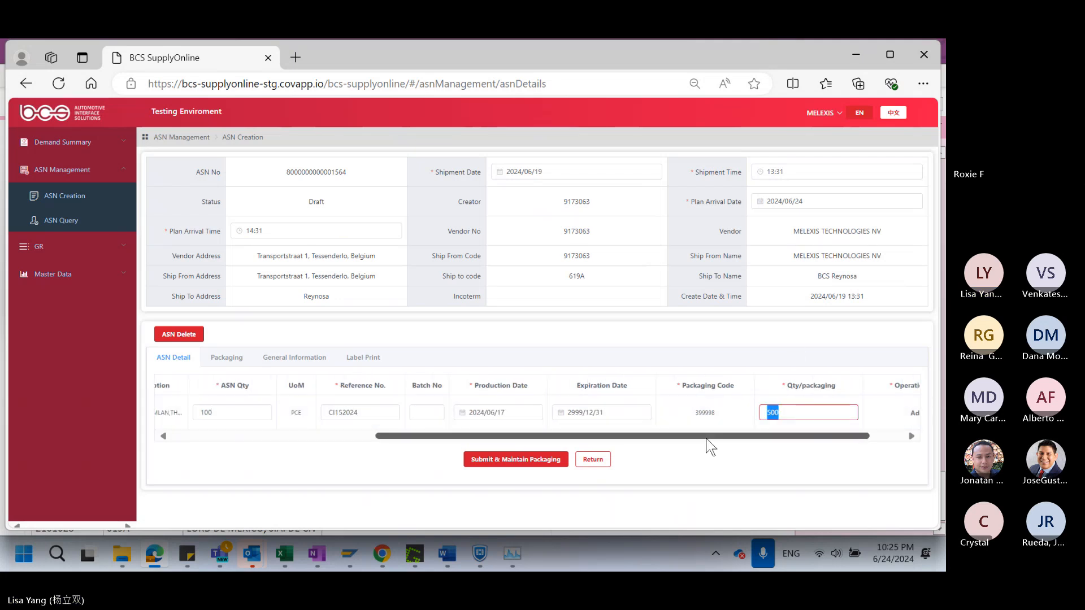
type("100")
left_click(522, 460)
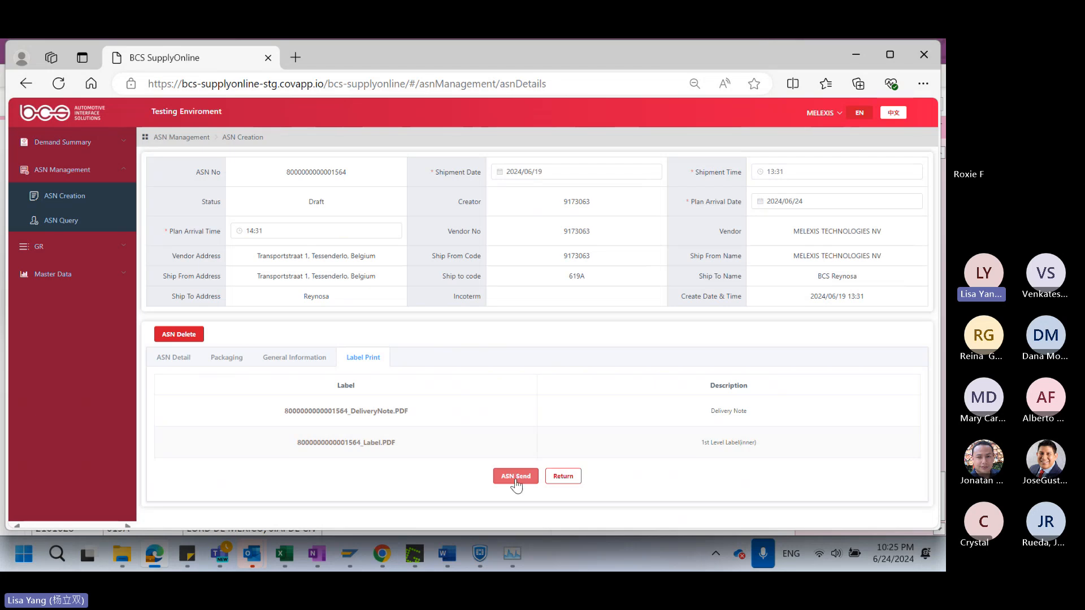
left_click(516, 478)
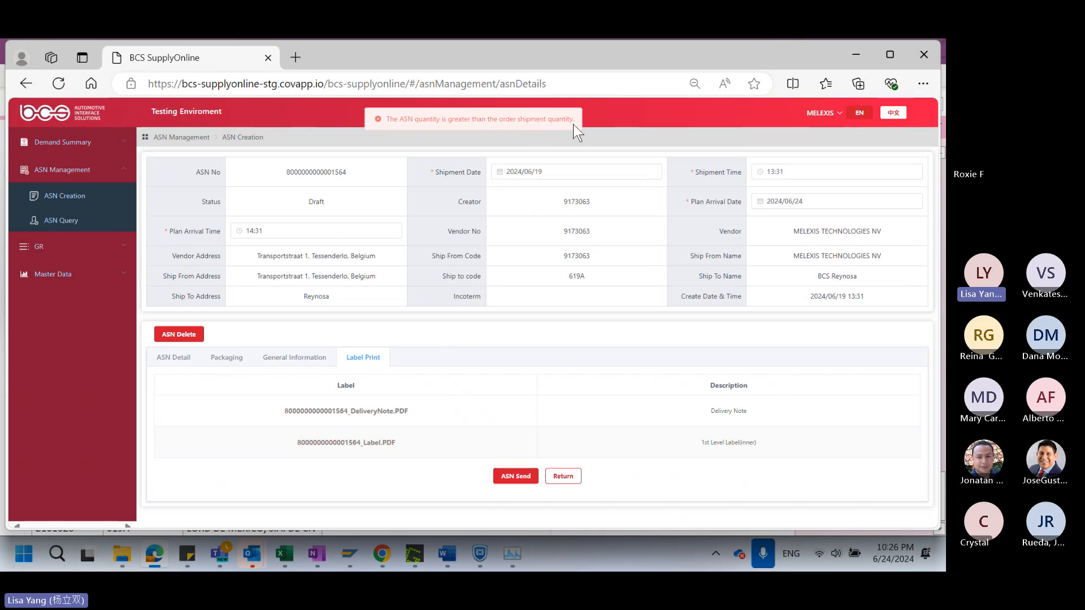
Copy part number 10368211 from the ASN item details and switch to the Planning (76) workbook in Excel
left_click(171, 358)
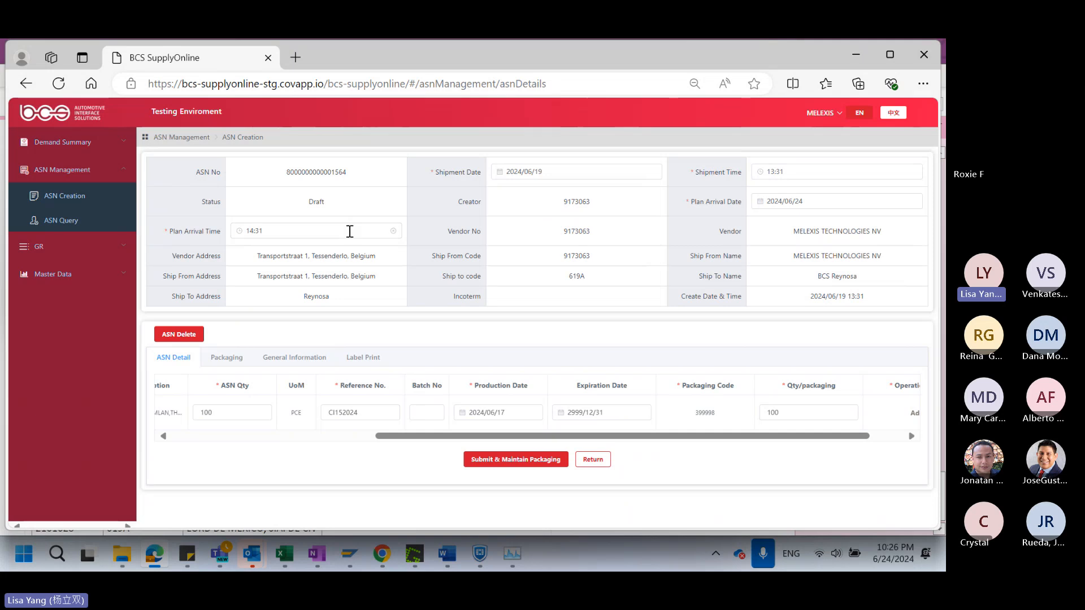
left_click_drag(565, 435, 324, 454)
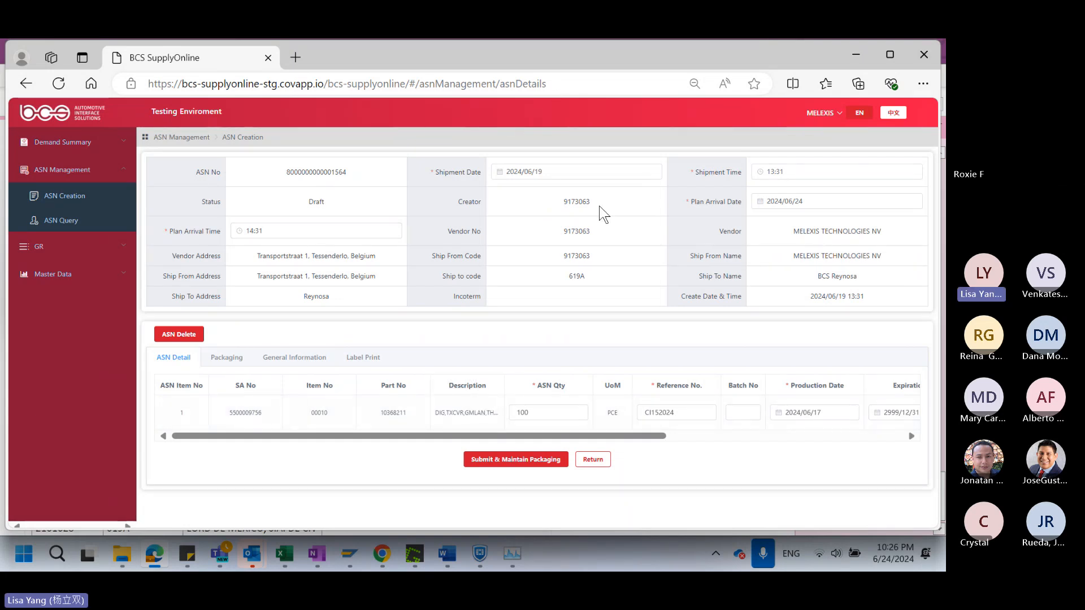
double_click(377, 415)
key("ctrl+c")
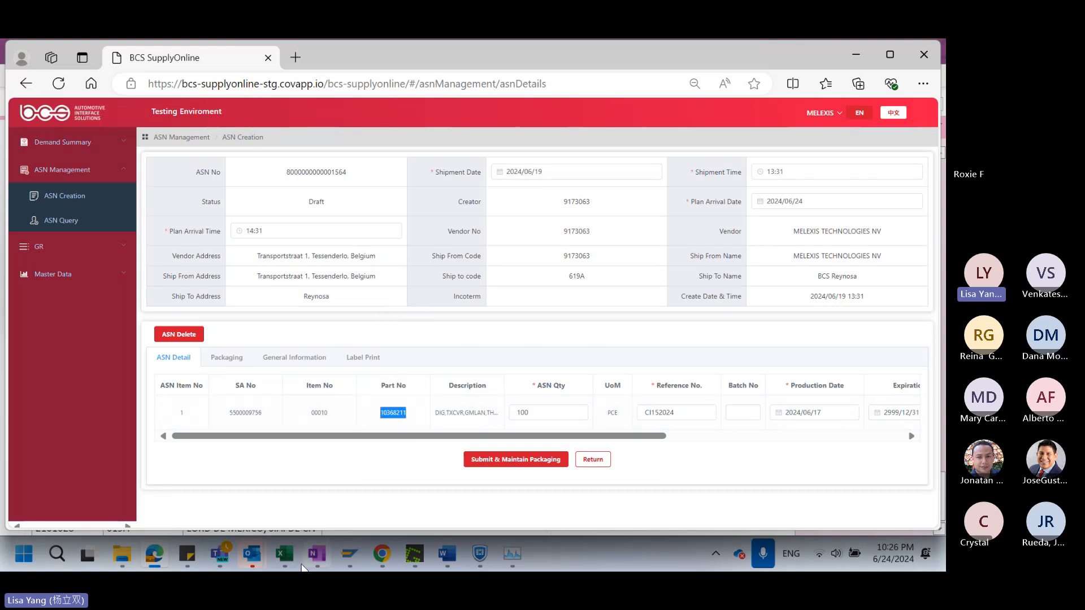
right_click(284, 557)
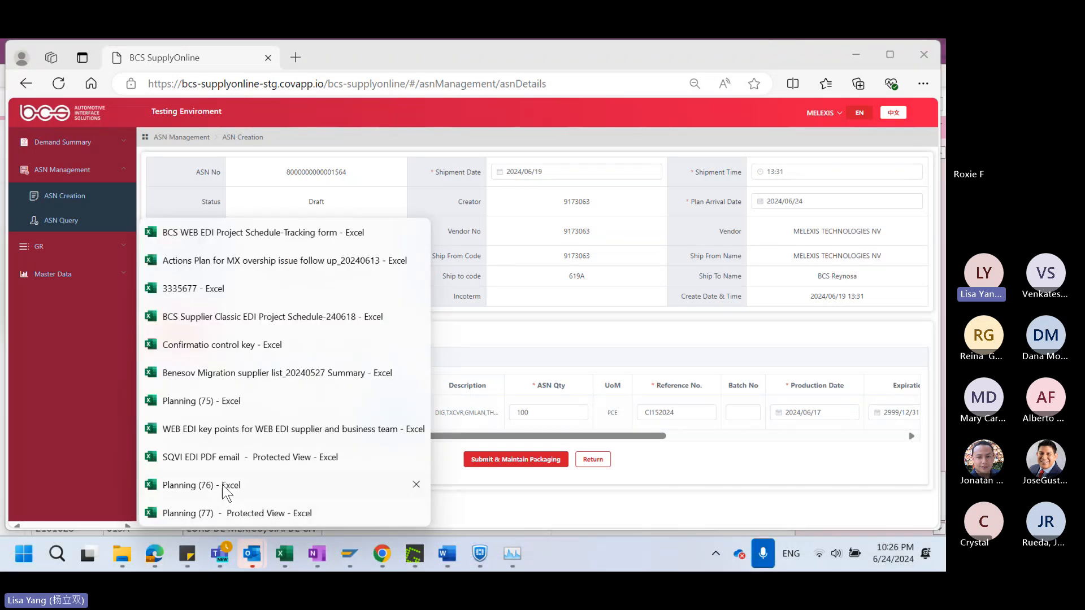
left_click(223, 486)
Add filters to the header row of the planning sheet and filter the Part No column for 10368211
left_click(364, 266)
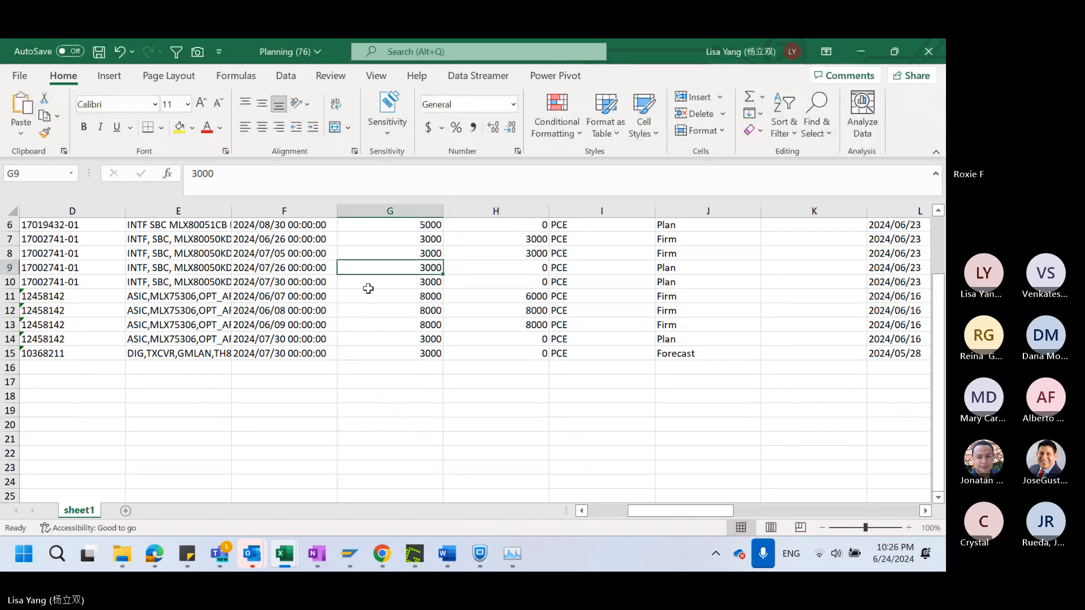
scroll(369, 289, "up", 2)
left_click(9, 238)
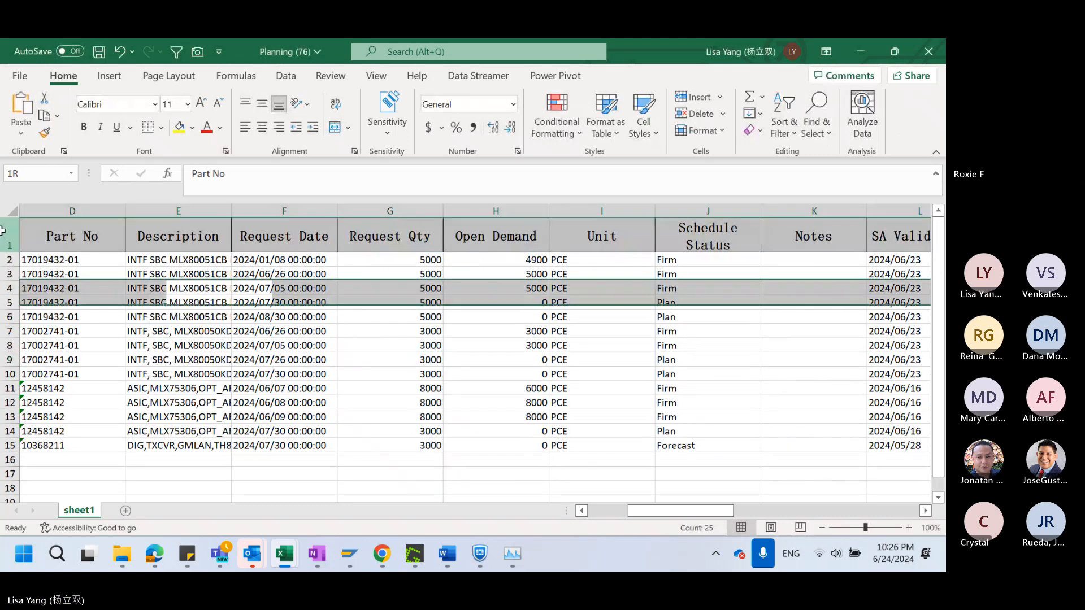
left_click(177, 52)
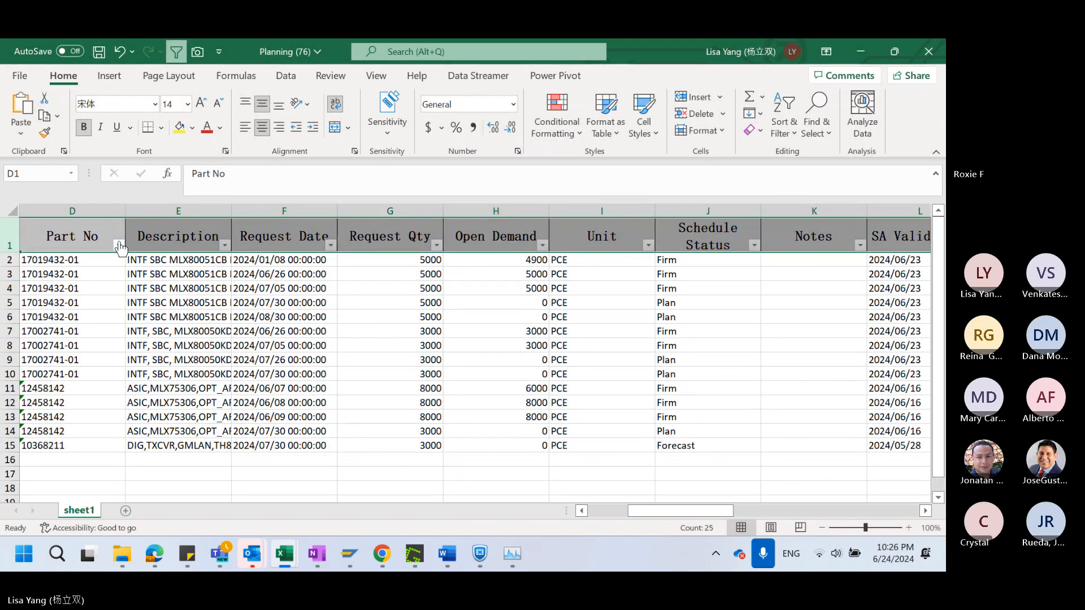
left_click(119, 245)
left_click(189, 351)
key("ctrl+v")
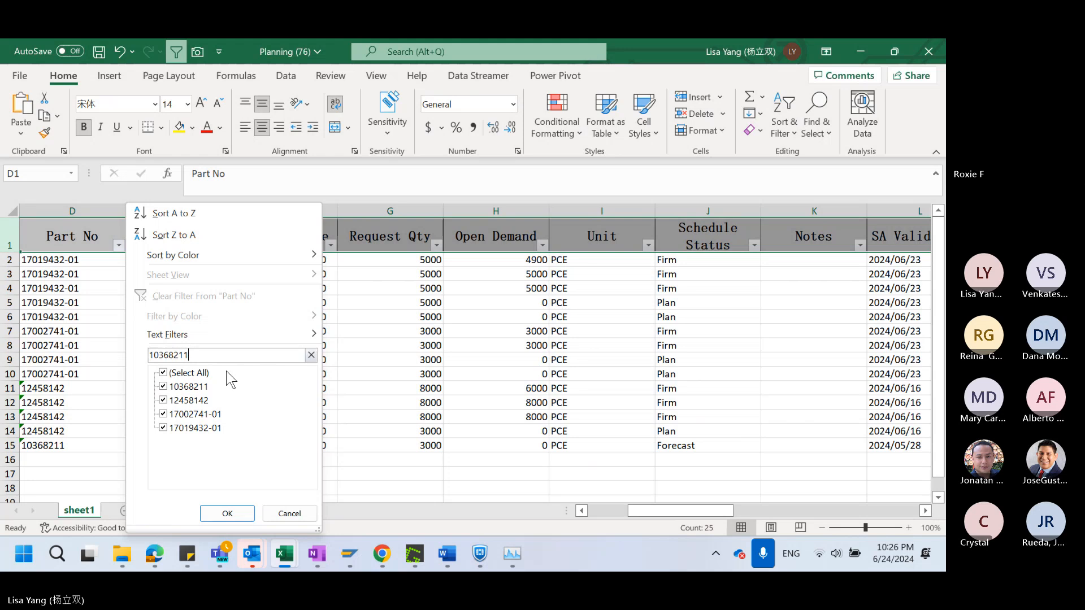
left_click(226, 514)
Check the Schedule Status and Open Demand of the filtered part in the planning sheet
left_click(605, 322)
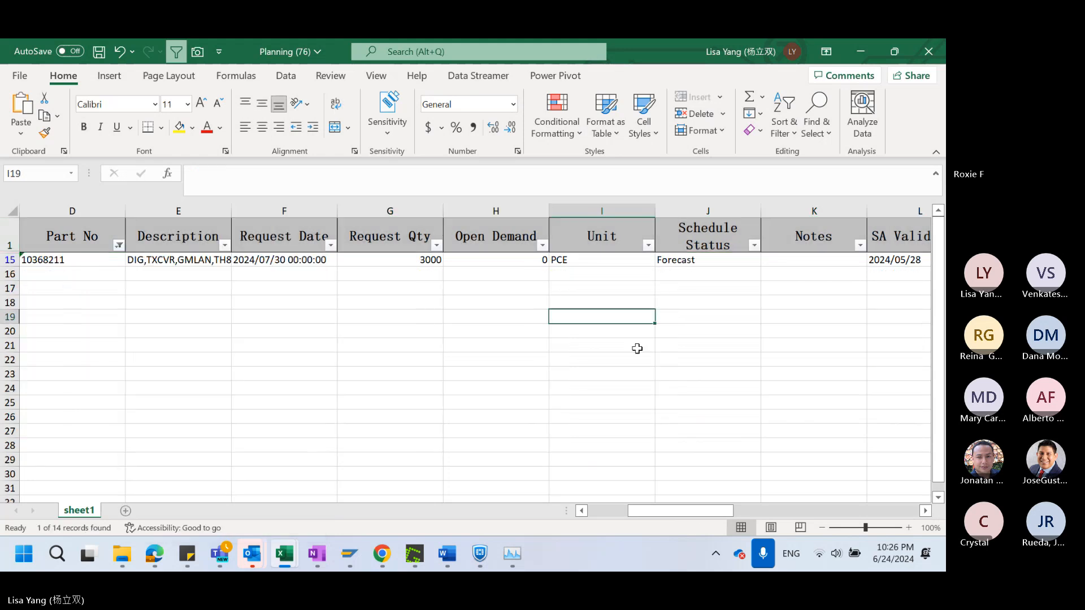
left_click(721, 261)
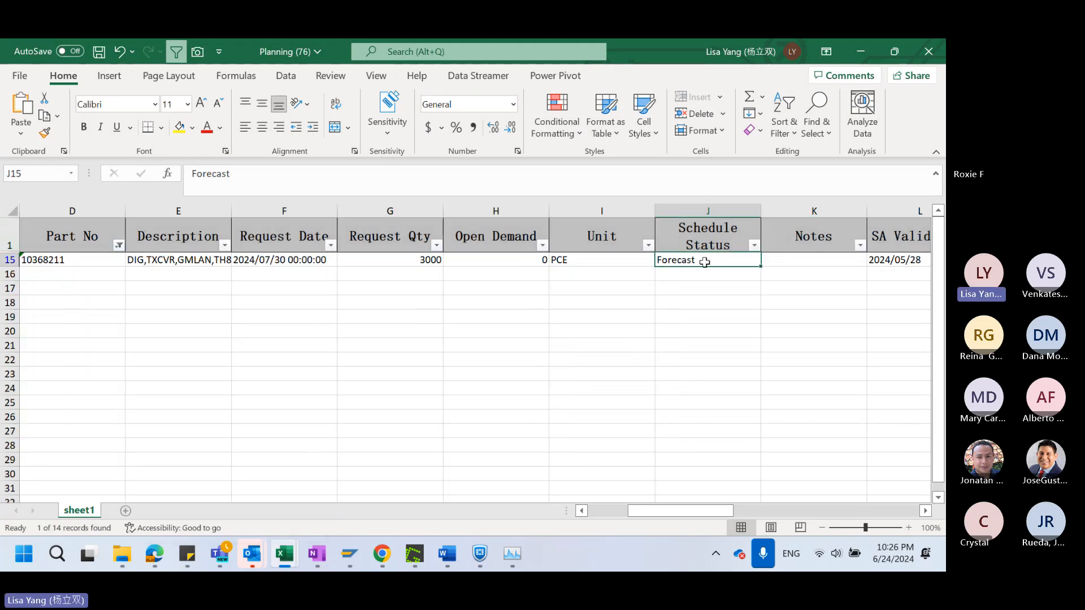
left_click(501, 263)
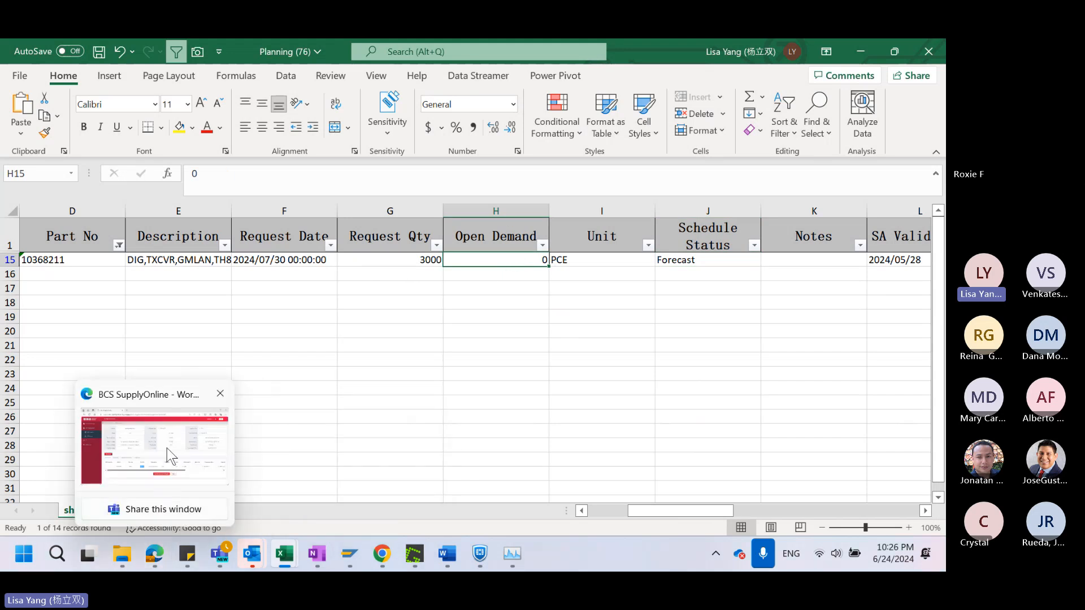
Switch back to BCS SupplyOnline in Edge, resubmit the ASN item details and continue past packaging to the general information
left_click(167, 447)
left_click(560, 412)
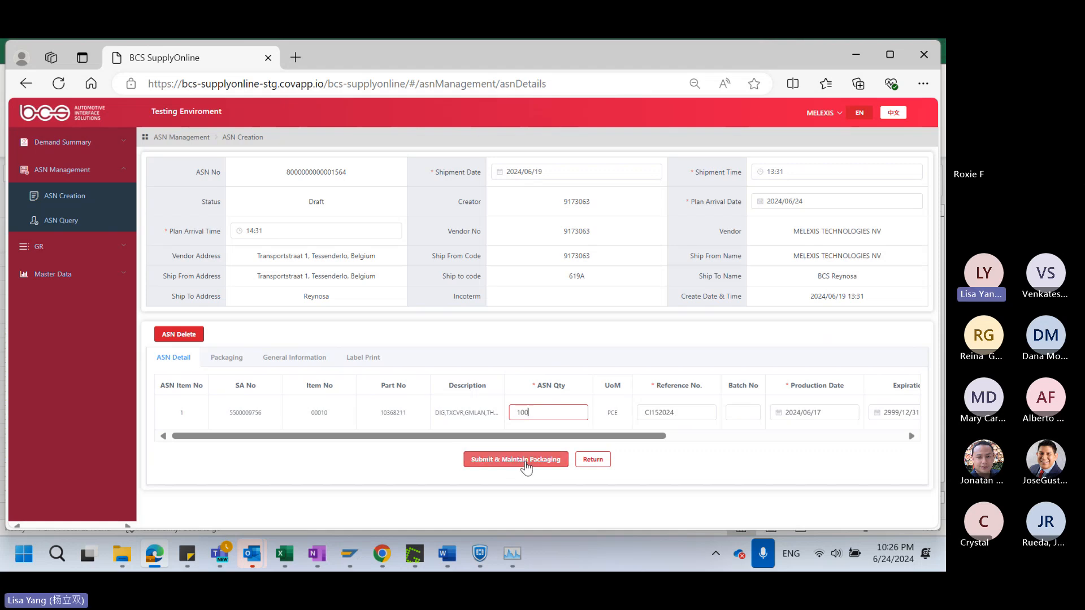
left_click(526, 465)
left_click(520, 450)
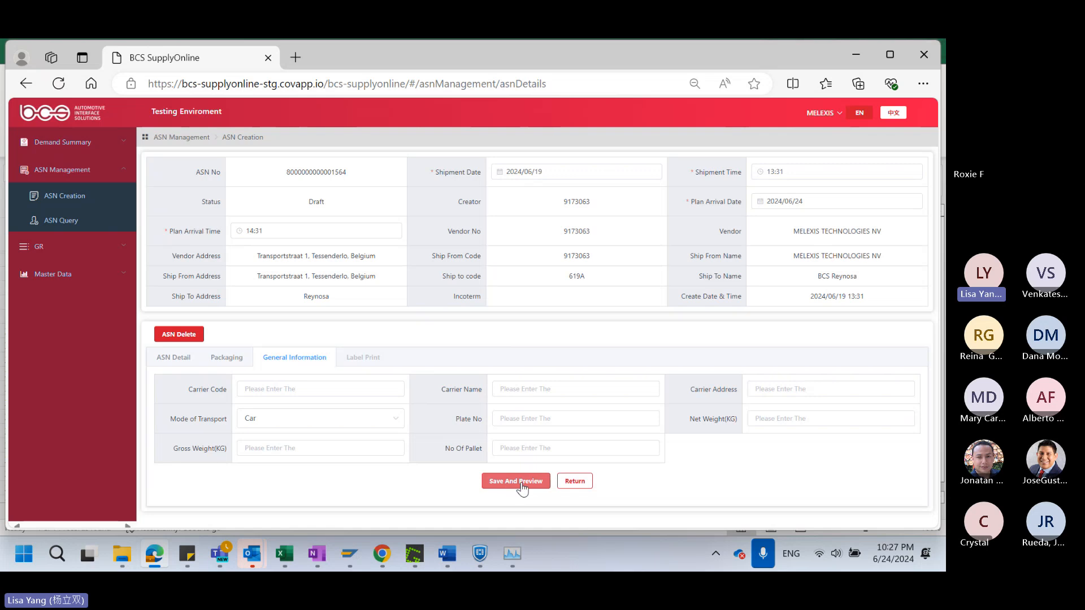
Save the draft ASN's general information and preview its delivery note and label files
left_click(519, 483)
left_click(519, 477)
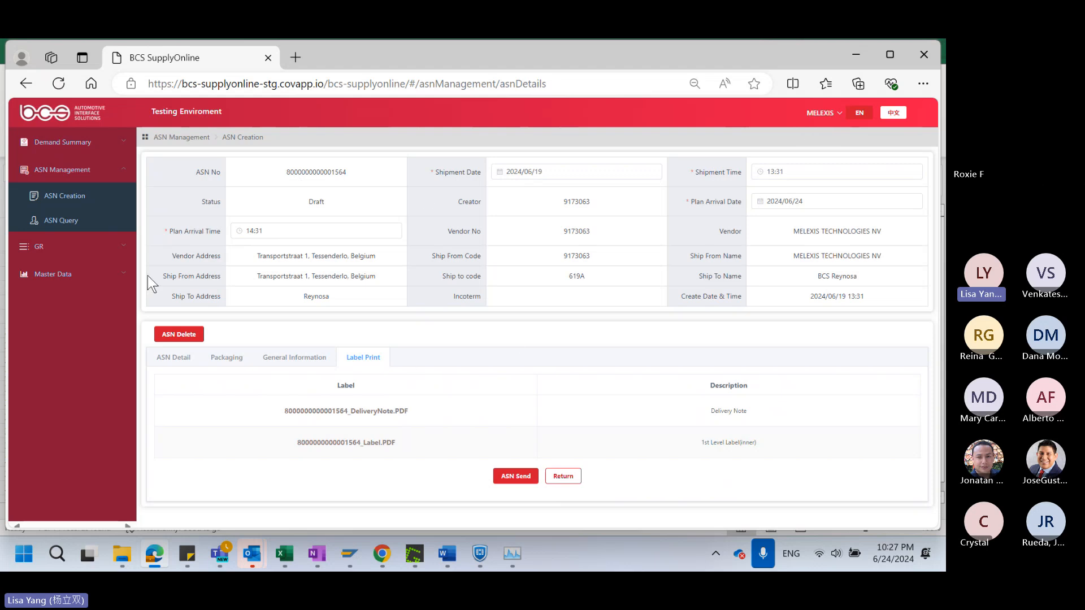
Open the ASN query, expand all search criteria and examine the listed ASNs' statuses, label downloads and the SA No and ASN No fields
left_click(63, 221)
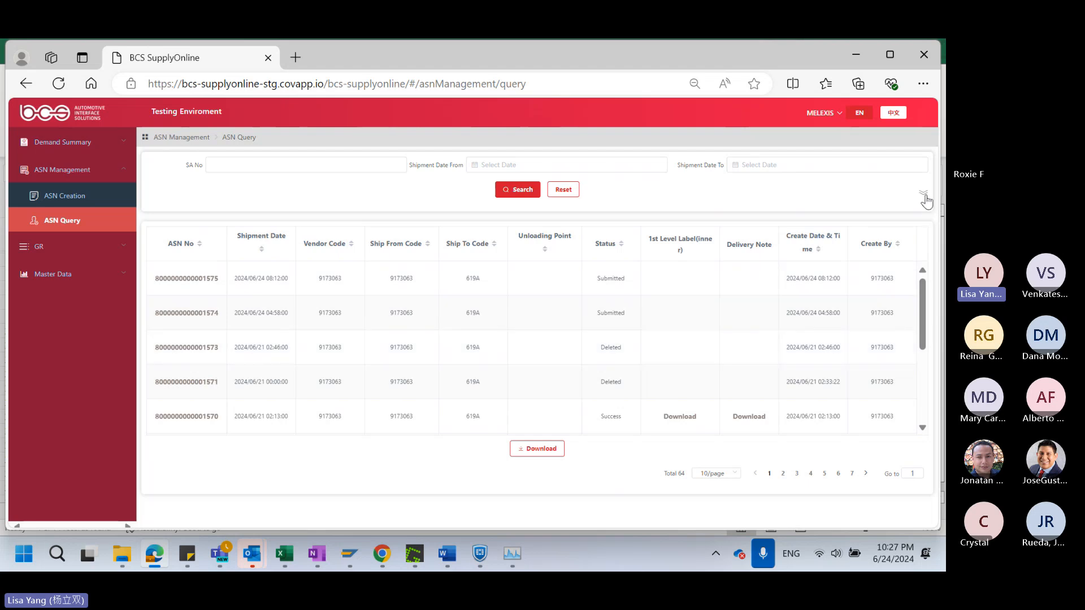
left_click(924, 194)
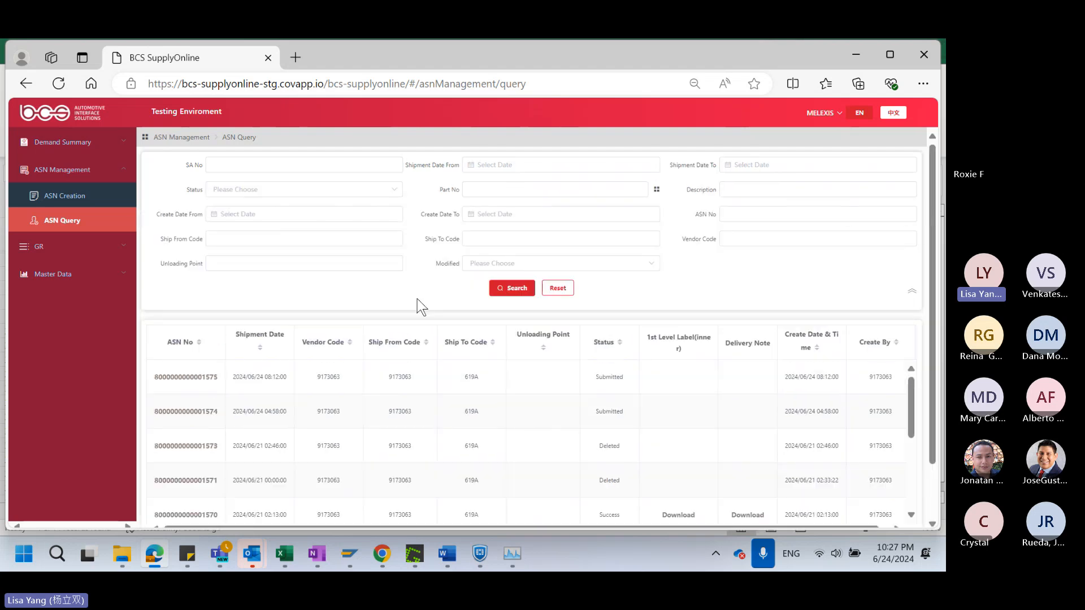
left_click(270, 161)
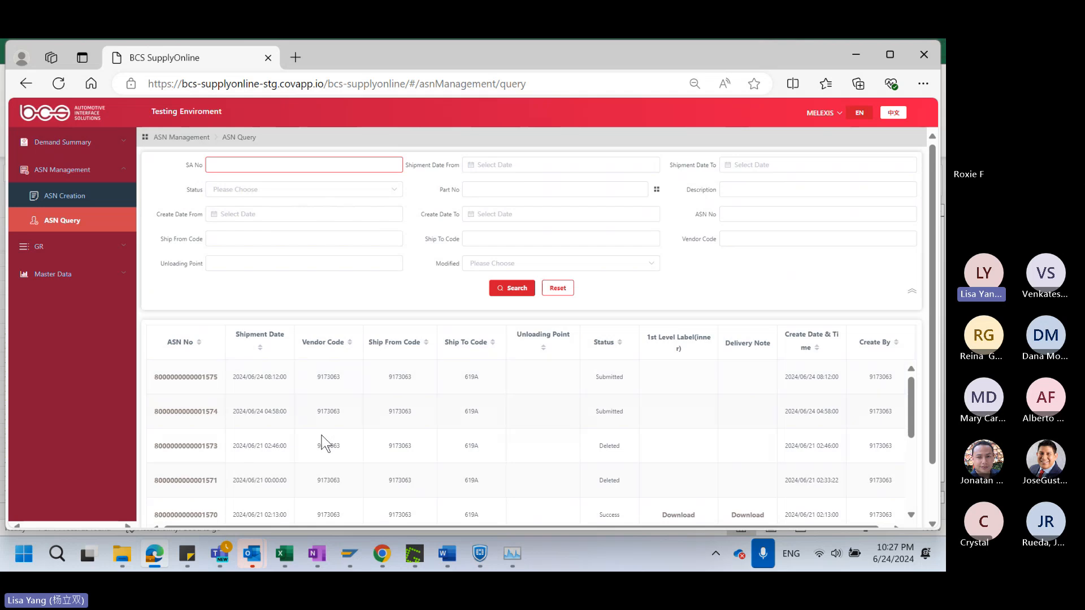
scroll(325, 446, "down", 3)
scroll(325, 446, "up", 3)
scroll(429, 451, "down", 2)
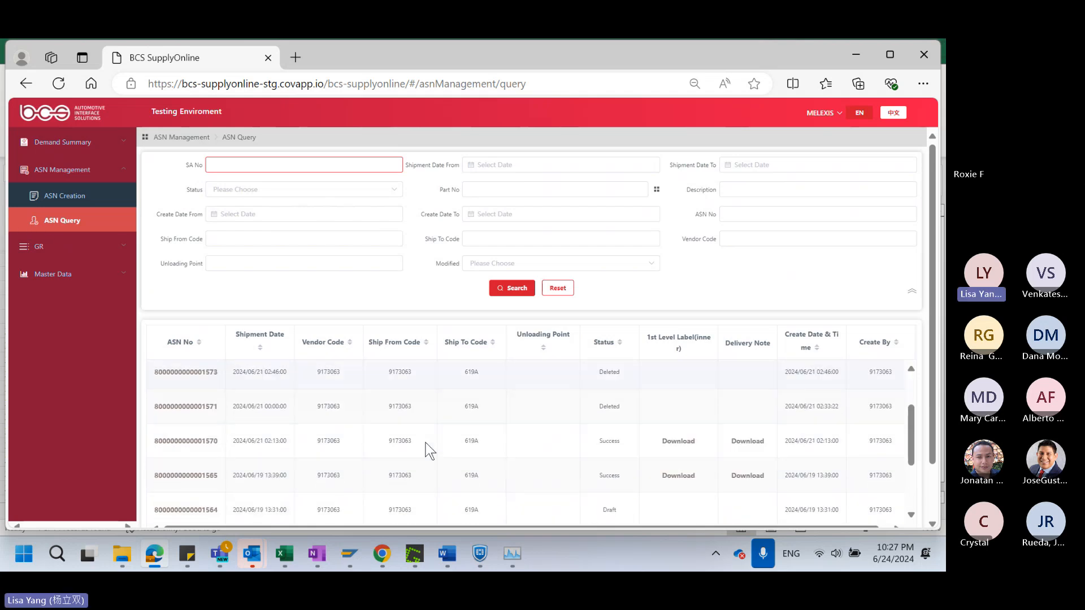
scroll(429, 450, "down", 2)
scroll(231, 459, "up", 4)
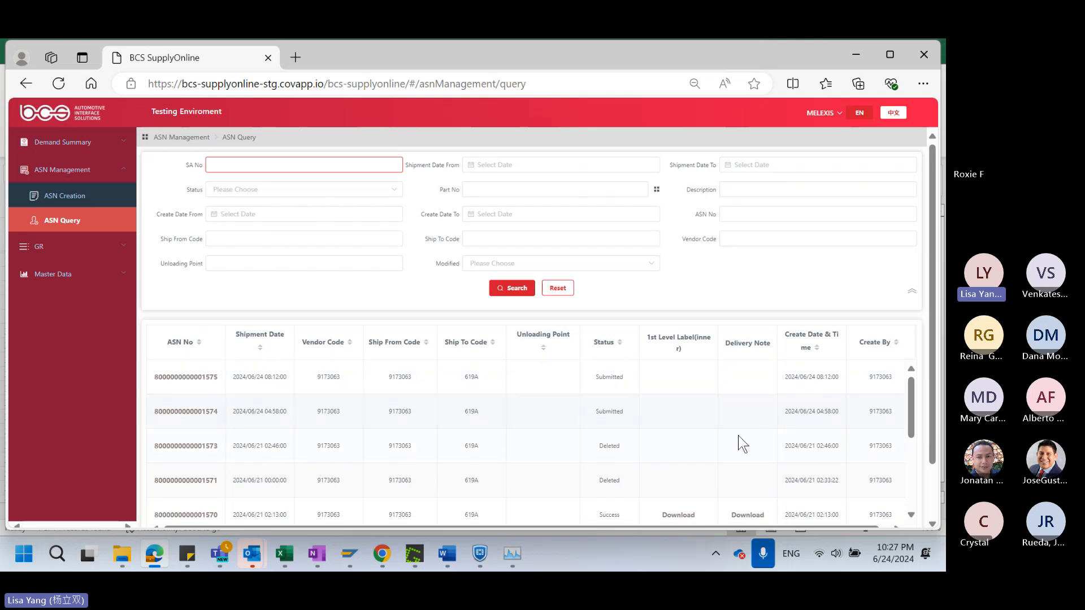
scroll(734, 442, "down", 5)
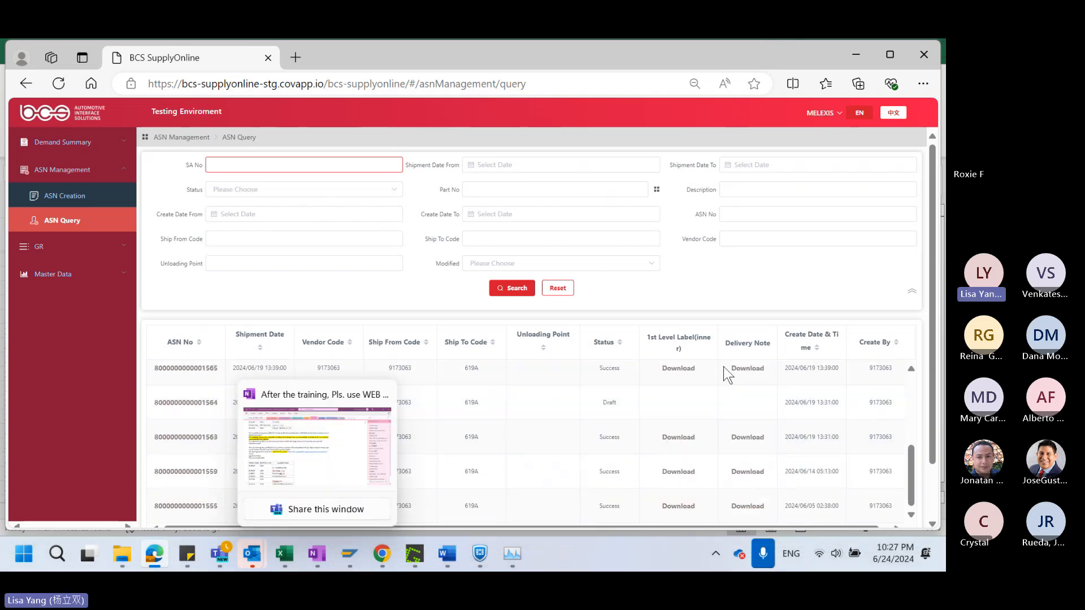
scroll(286, 438, "up", 5)
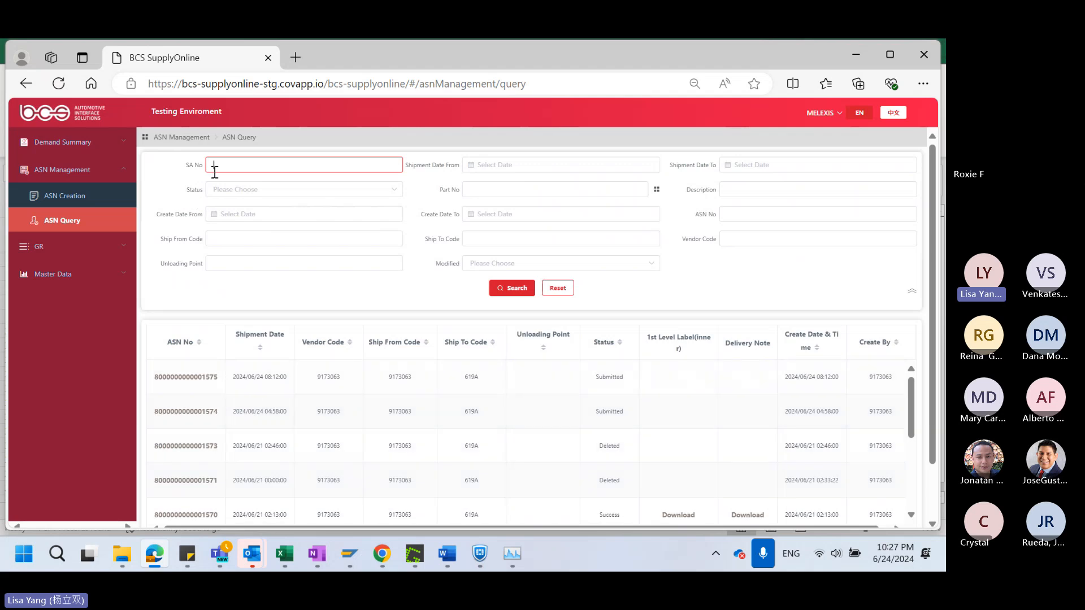
left_click(750, 216)
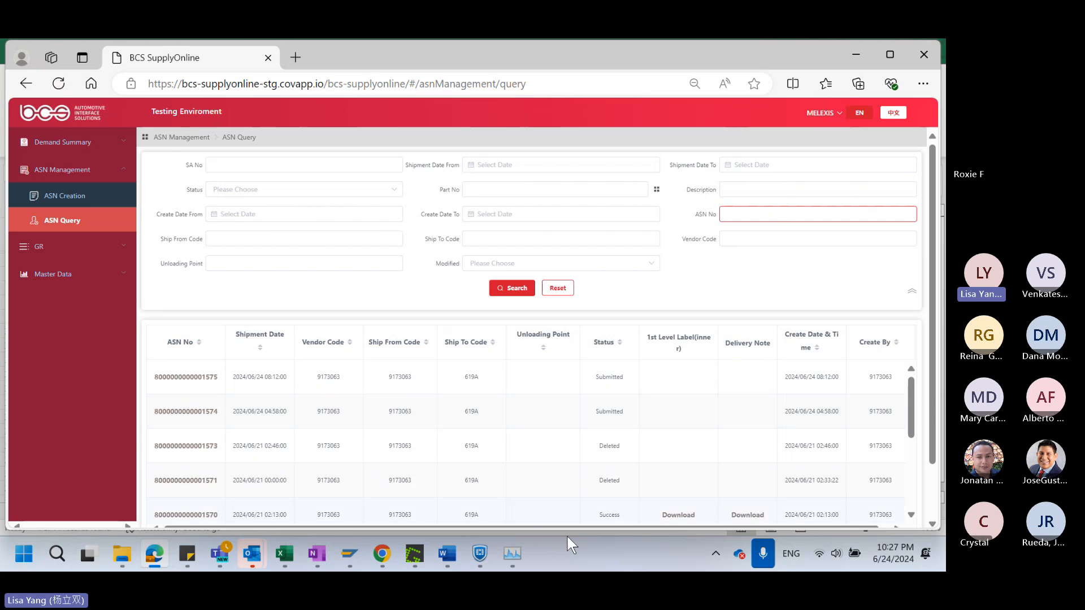
scroll(593, 509, "down", 5)
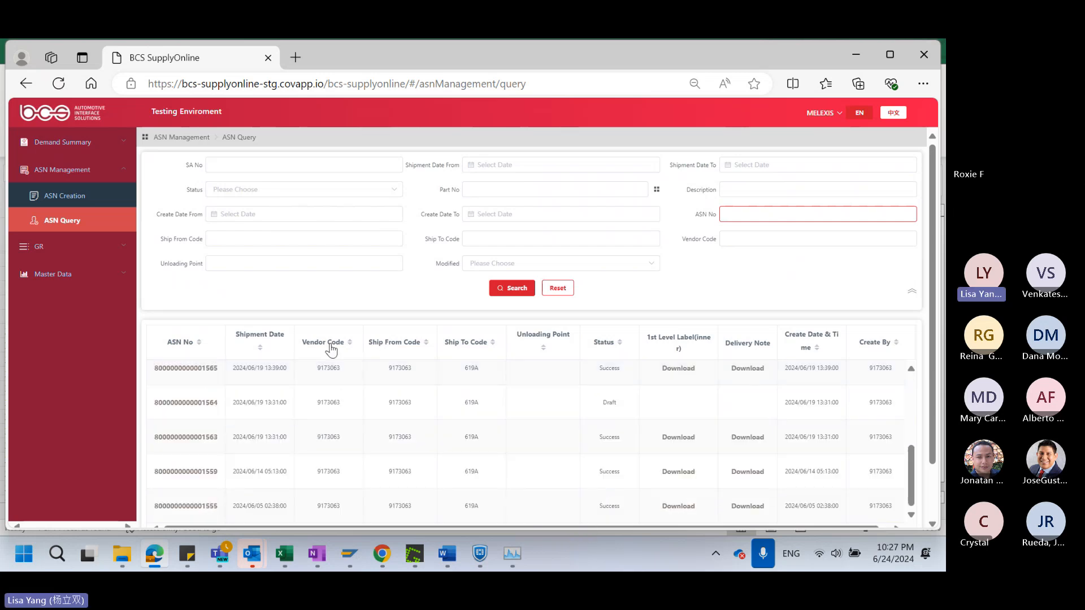
left_click(226, 171)
scroll(249, 425, "up", 5)
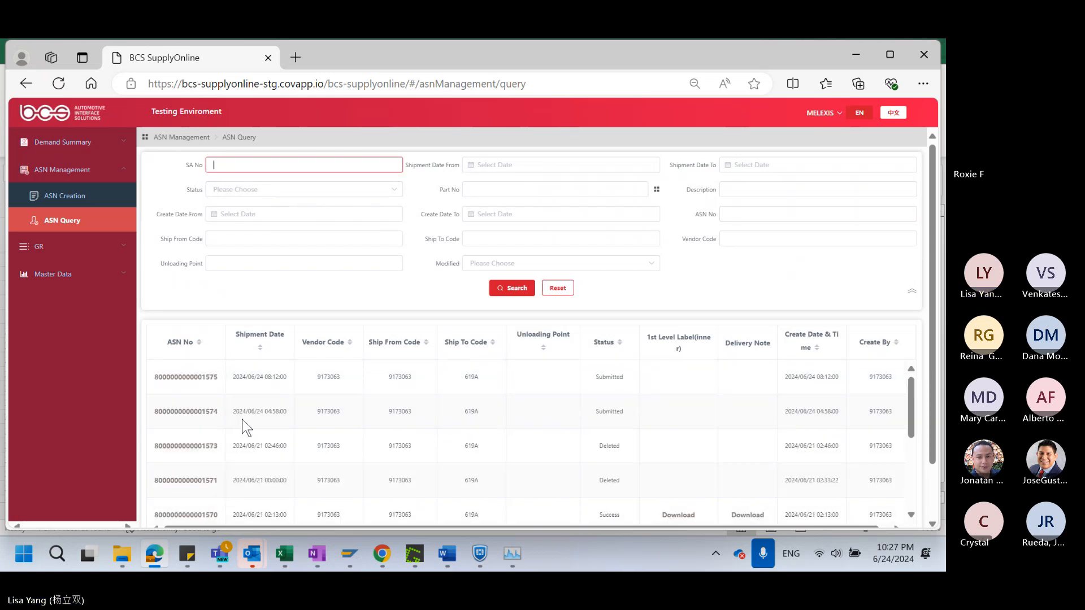
Open the first submitted ASN in the query list and copy the SA No from its item details
left_click(192, 377)
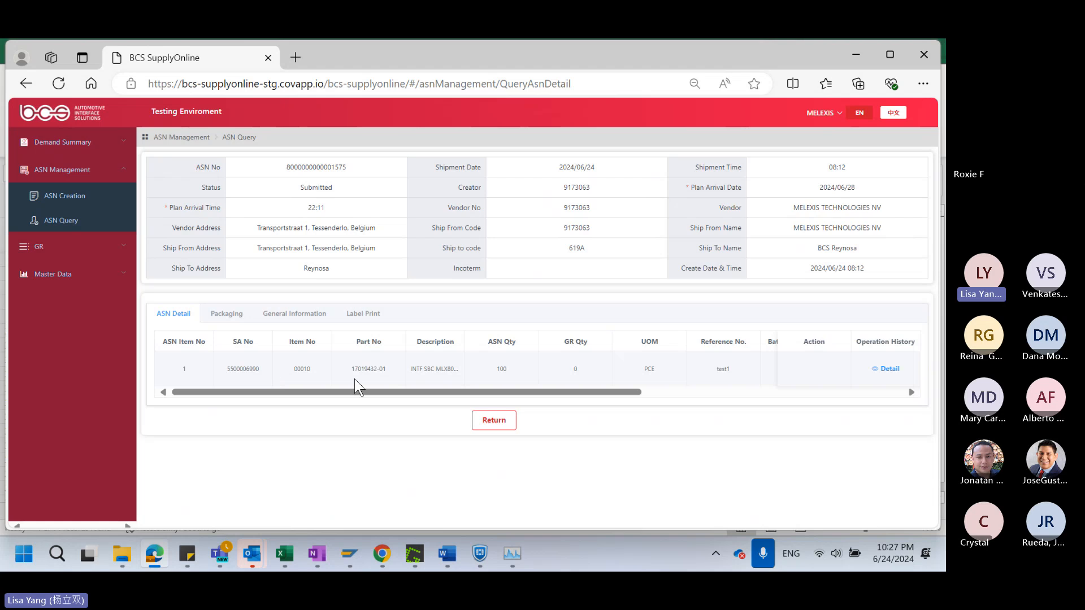
left_click_drag(396, 371, 368, 371)
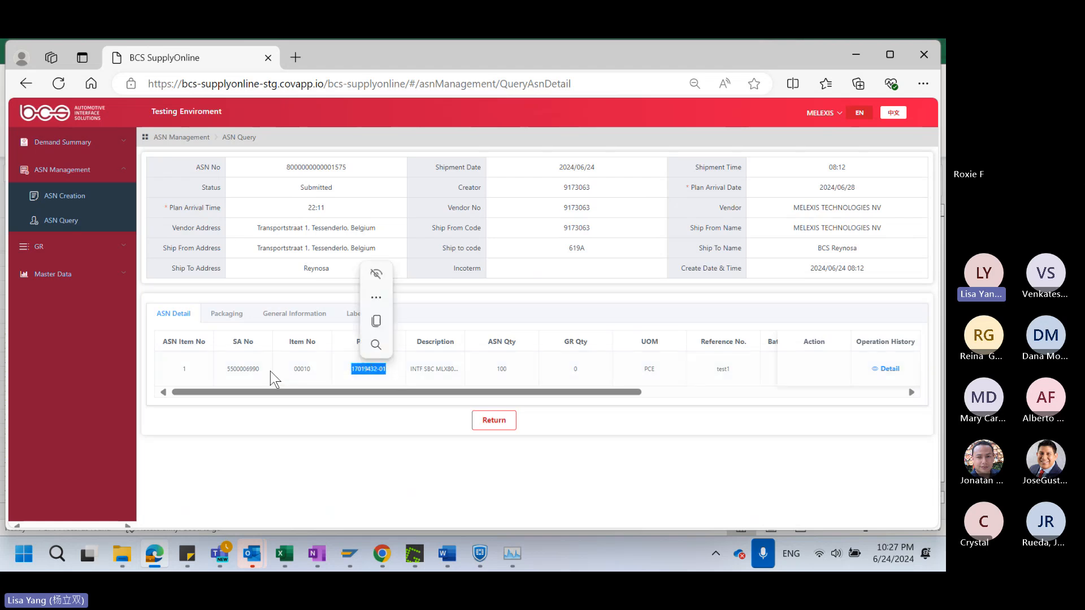
left_click_drag(264, 374, 230, 382)
key("ctrl+c")
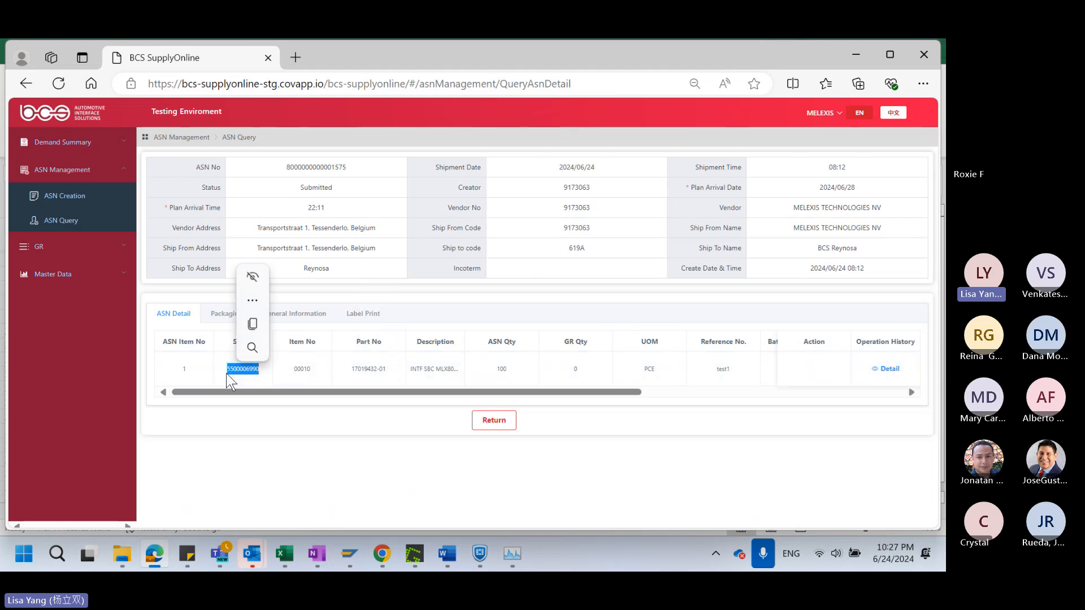
Search the ASN query by the copied SA No and expand the remaining search criteria
left_click(61, 220)
left_click(304, 160)
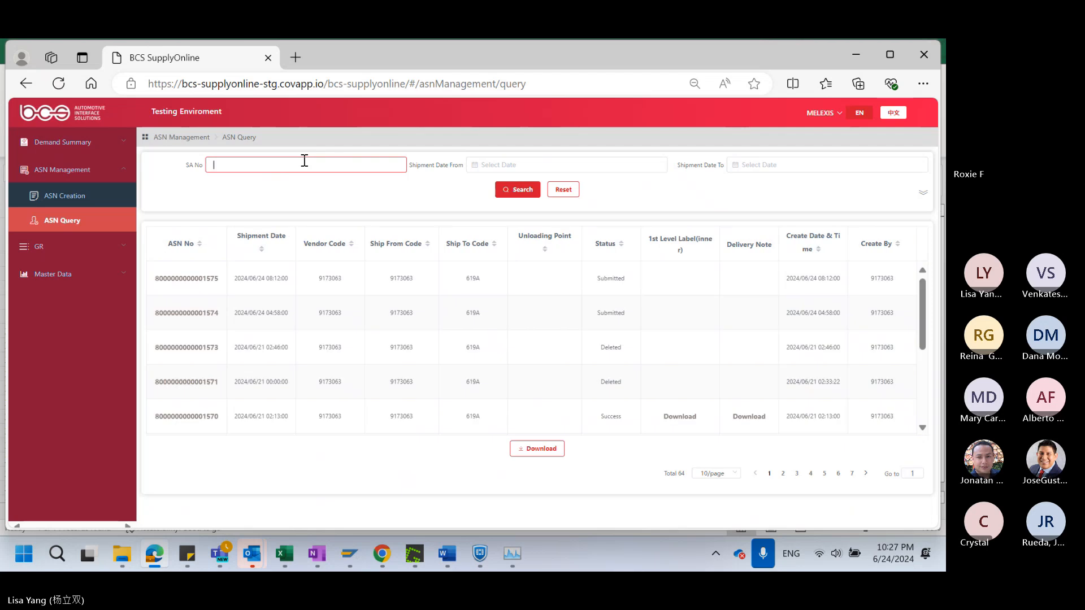
key("ctrl+v")
left_click(525, 193)
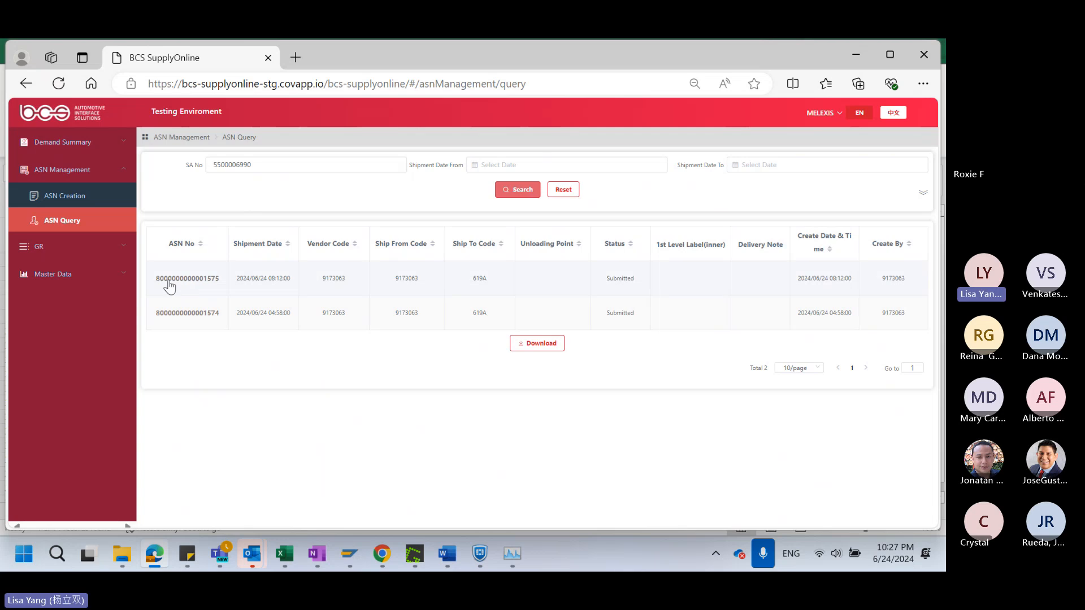
left_click(922, 193)
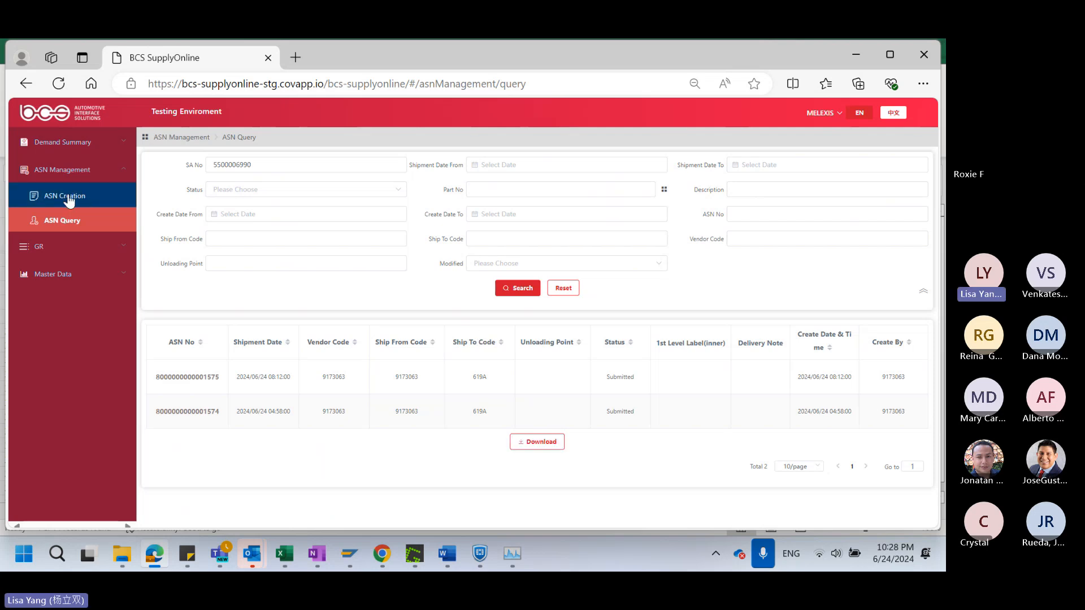
Reload the ASN query without search criteria, download the ASN list as an Excel file and open it
left_click(69, 199)
left_click(66, 223)
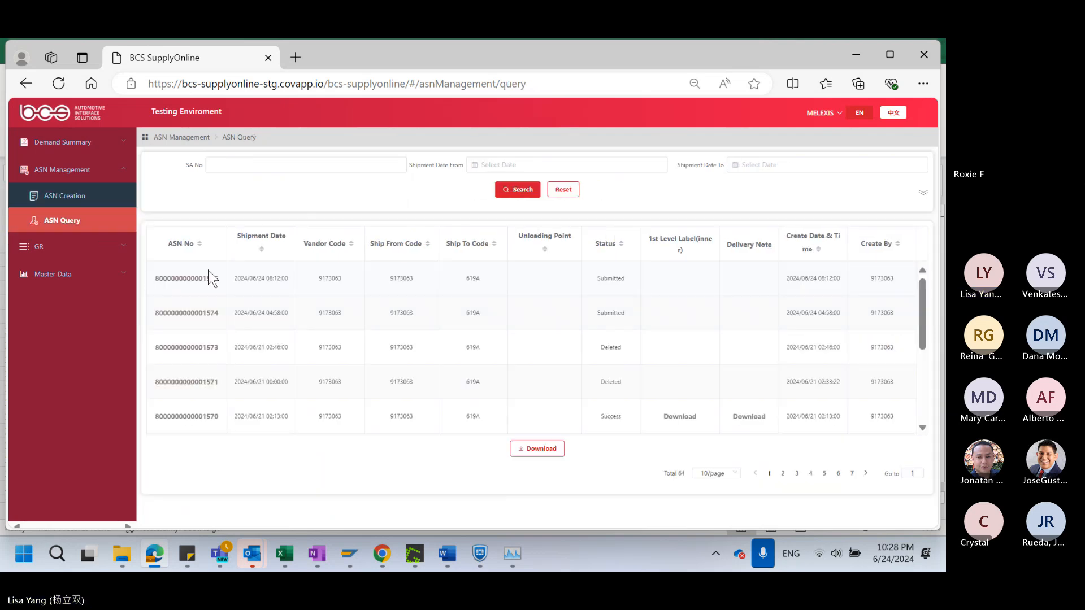
scroll(545, 385, "down", 5)
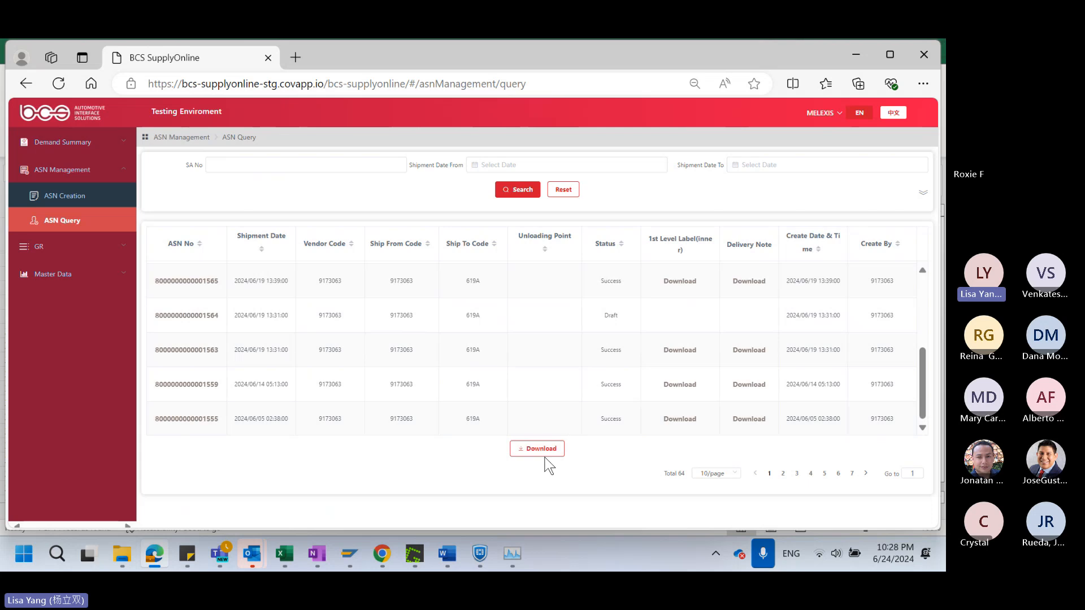
left_click(545, 451)
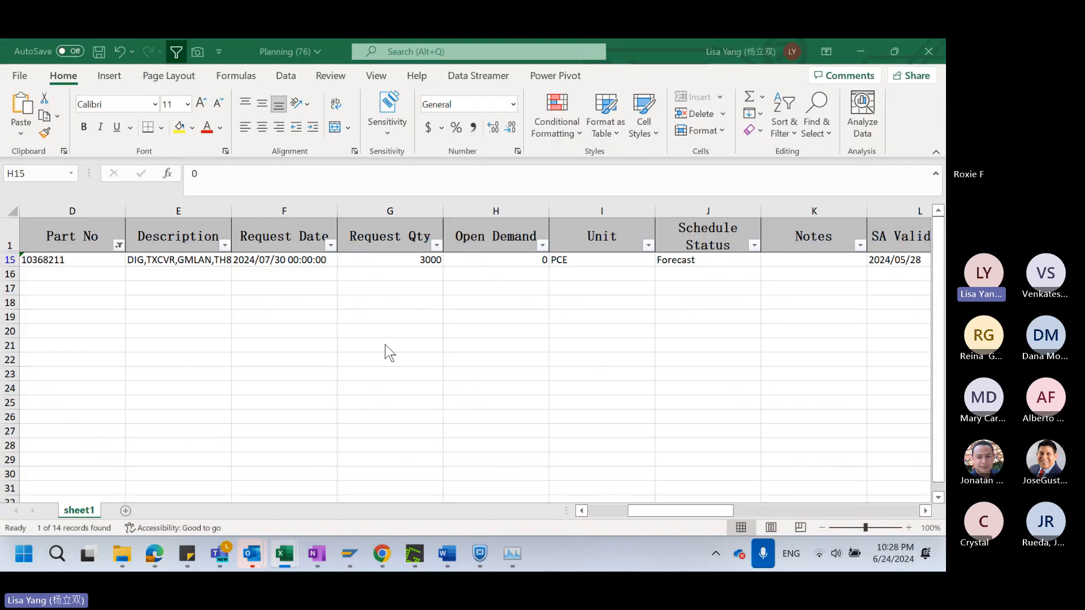
left_click(389, 303)
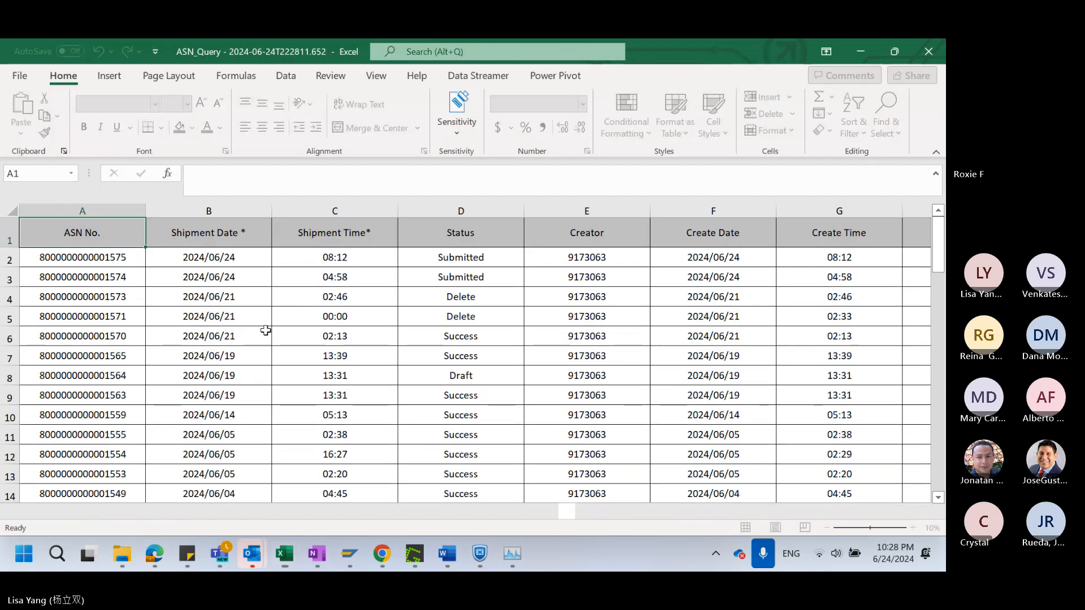
Add filters to the header row of the downloaded ASN_Query sheet and open the Status column's filter options
left_click(517, 301)
left_click(10, 244)
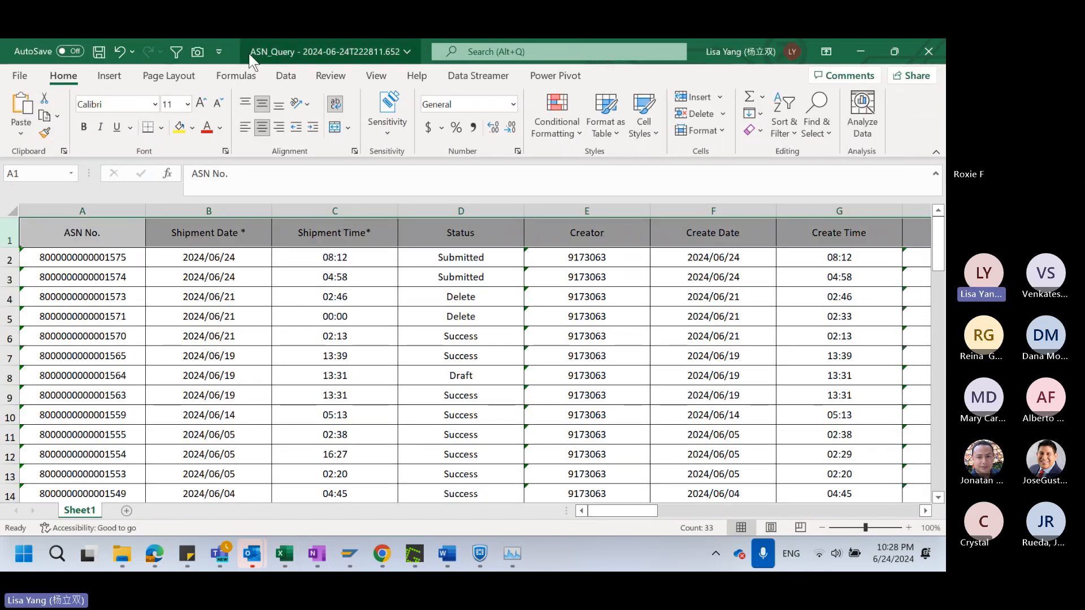
left_click(176, 52)
left_click_drag(95, 231, 84, 455)
left_click_drag(242, 235, 244, 359)
left_click(383, 234)
left_click_drag(489, 232, 474, 454)
left_click(506, 296)
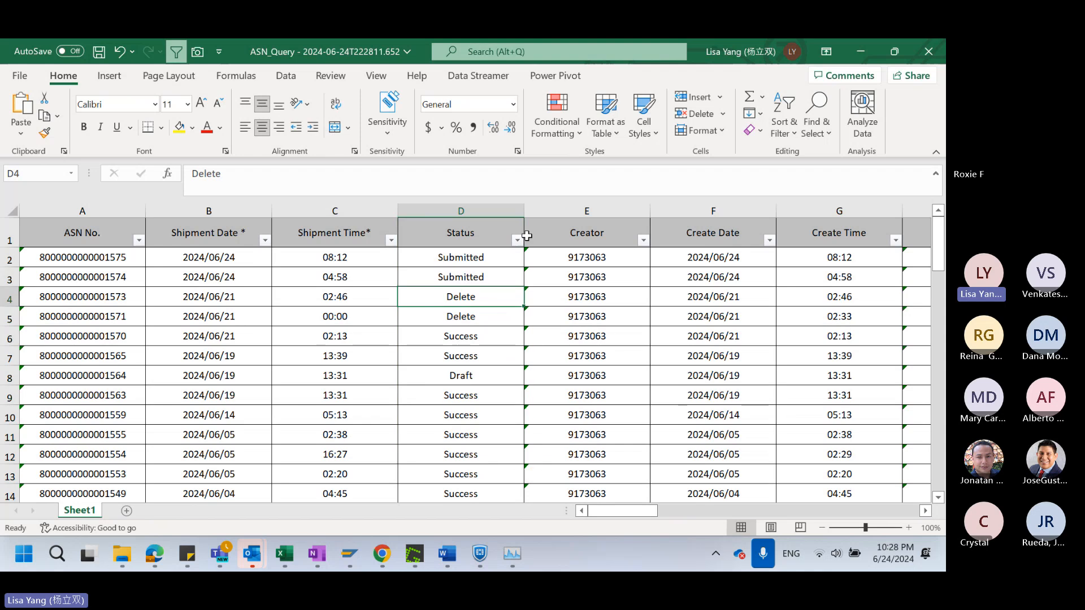
left_click(517, 240)
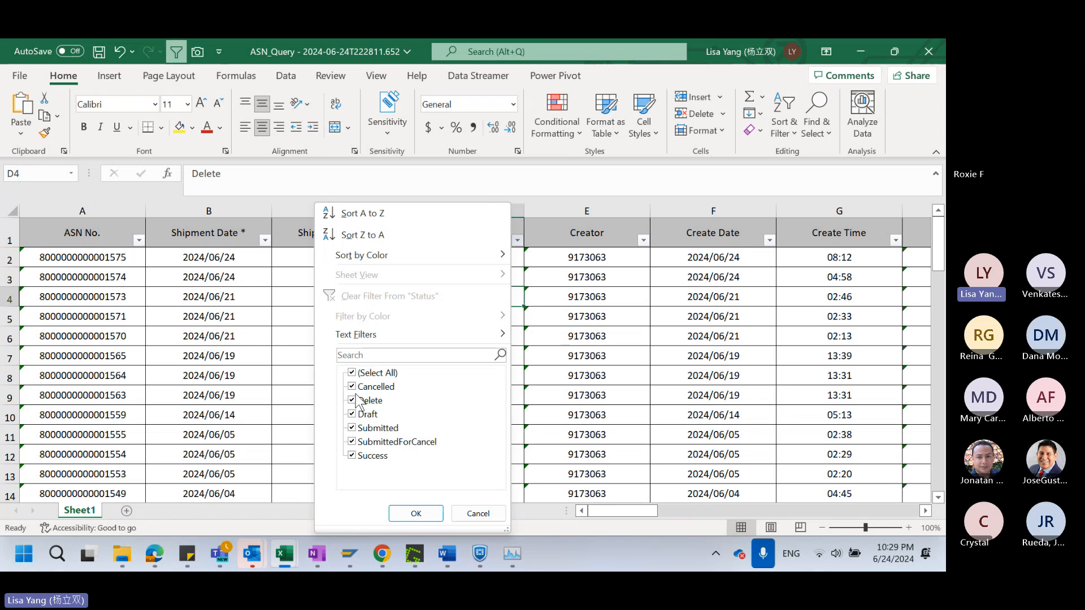
Filter the Status column to show only the Success records
left_click(352, 373)
left_click(352, 456)
left_click(416, 513)
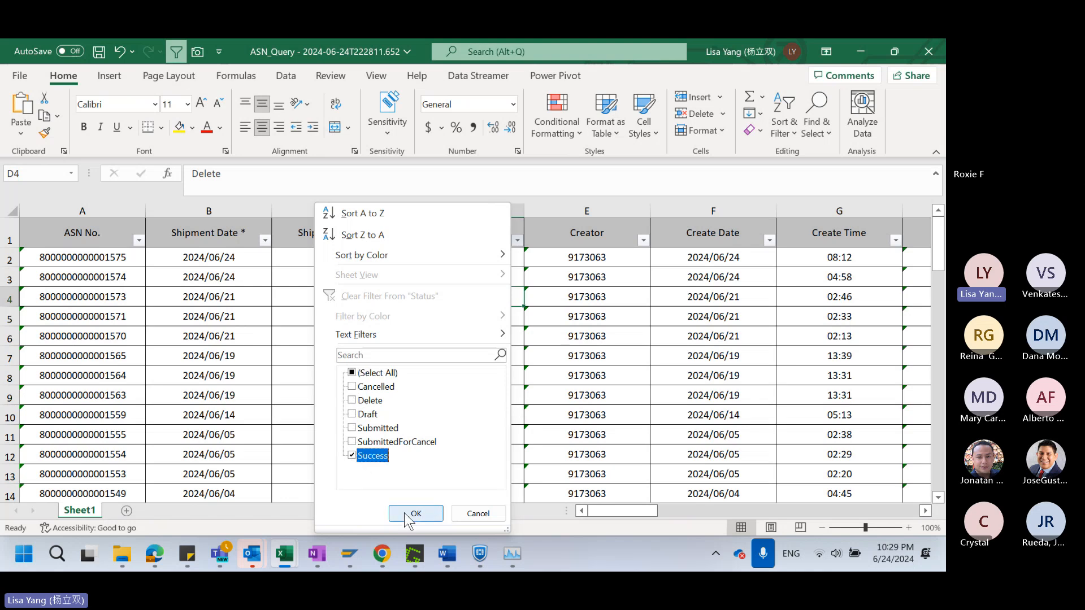
left_click(586, 316)
left_click(114, 273)
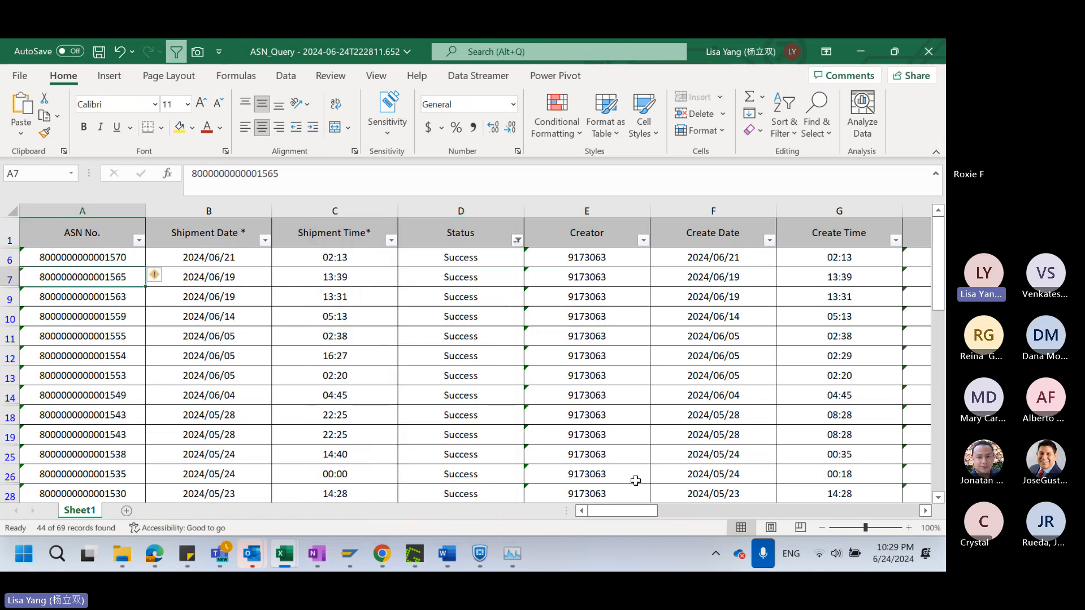
Review the Create Date, Vendor No. and ship-from columns of the filtered ASN records
left_click_drag(622, 511, 643, 512)
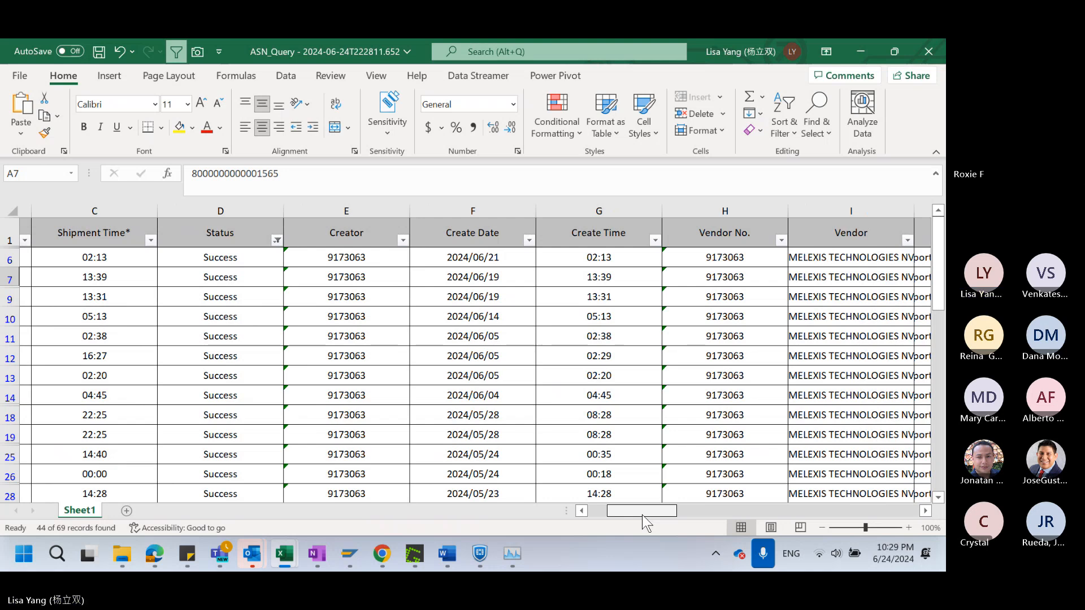
left_click_drag(642, 516, 654, 516)
left_click(378, 276)
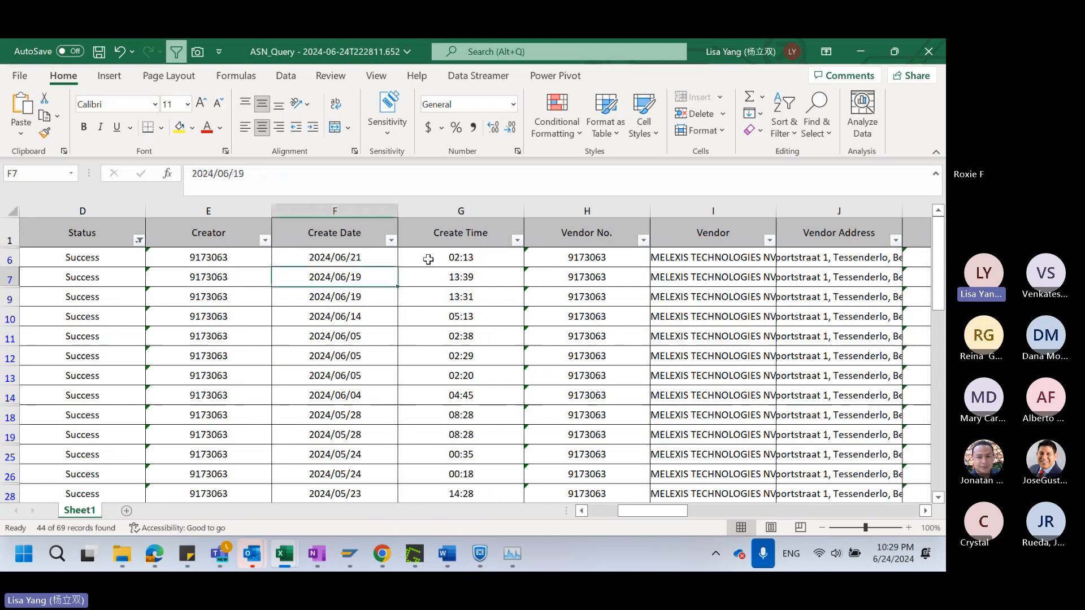
left_click_drag(339, 257, 367, 395)
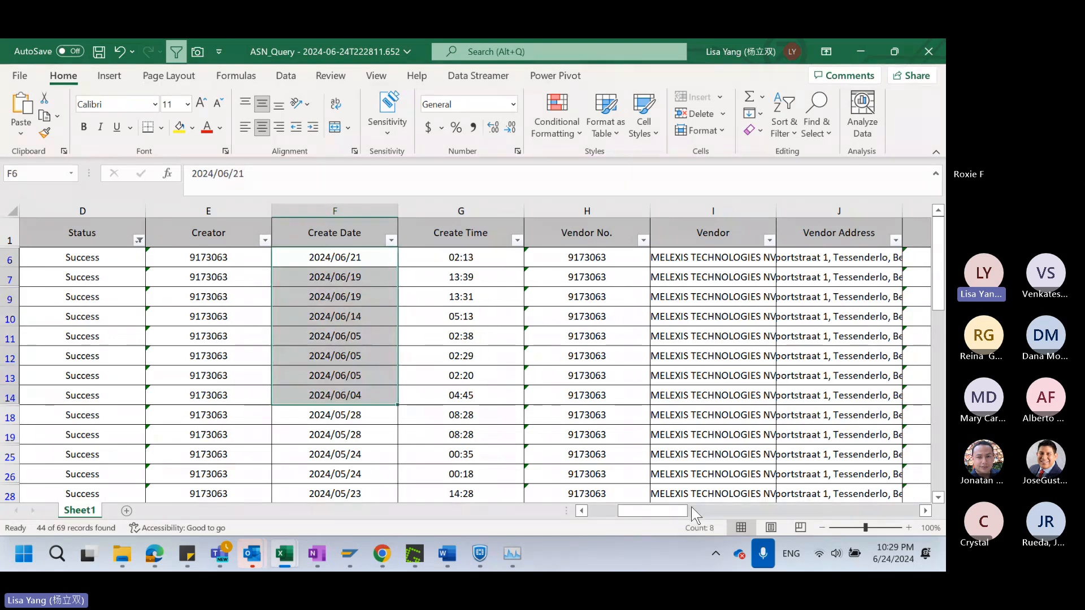
left_click_drag(661, 515, 685, 514)
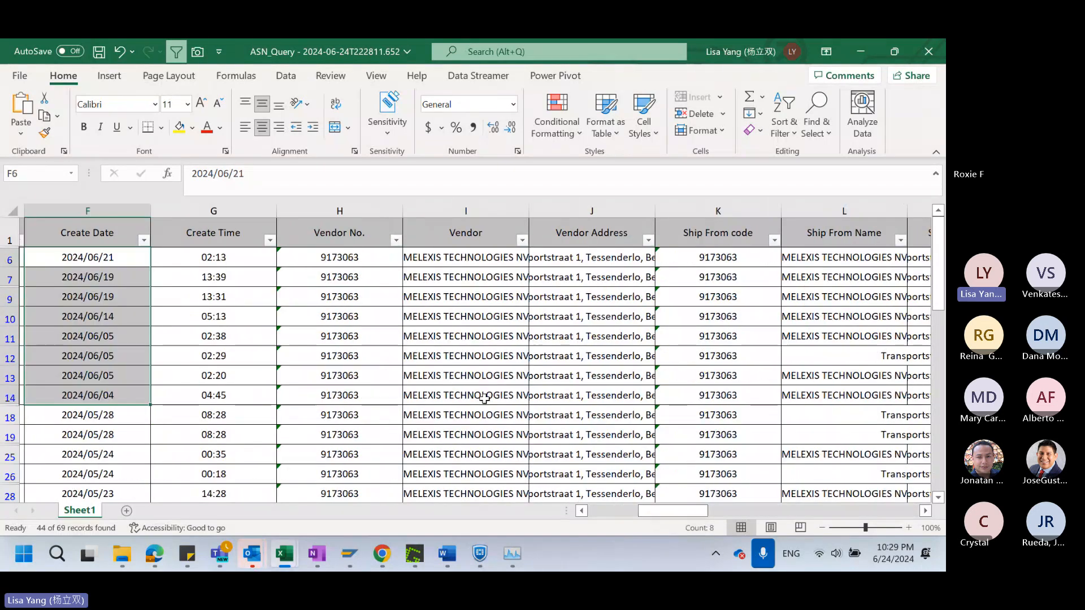
left_click(375, 357)
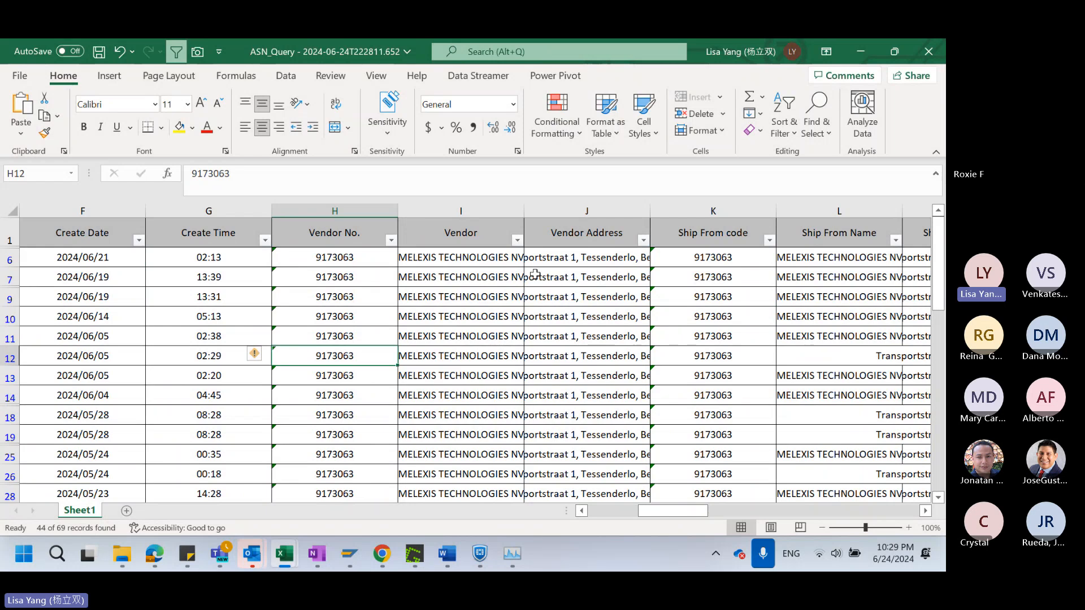
left_click_drag(677, 512, 676, 512)
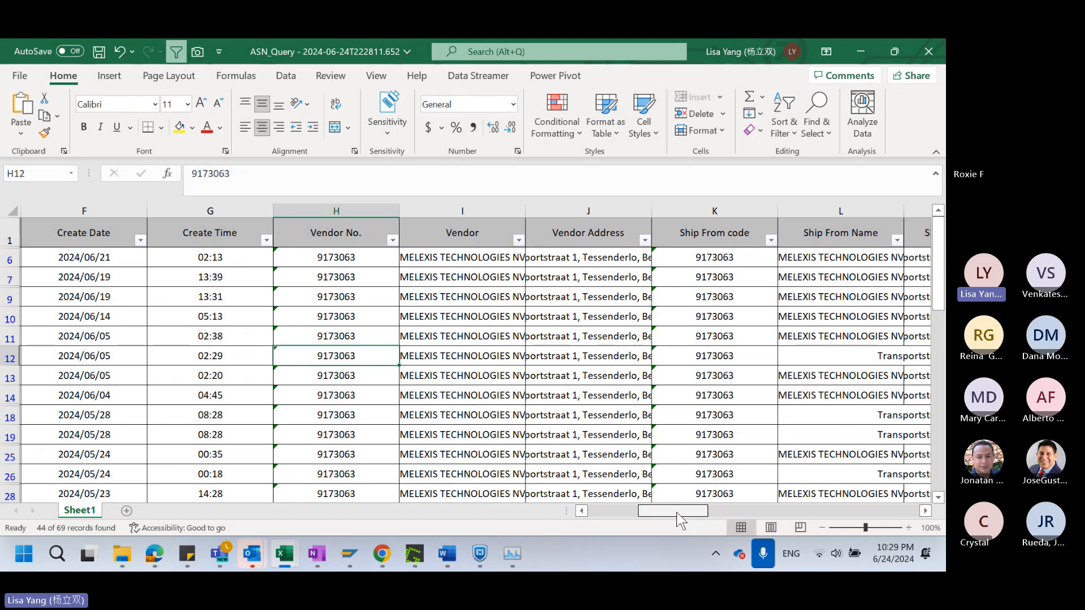
Examine the Part No., ASN Qty, Gr Qty and Reference No columns of the filtered records
left_click_drag(676, 512, 807, 512)
left_click_drag(487, 226, 531, 440)
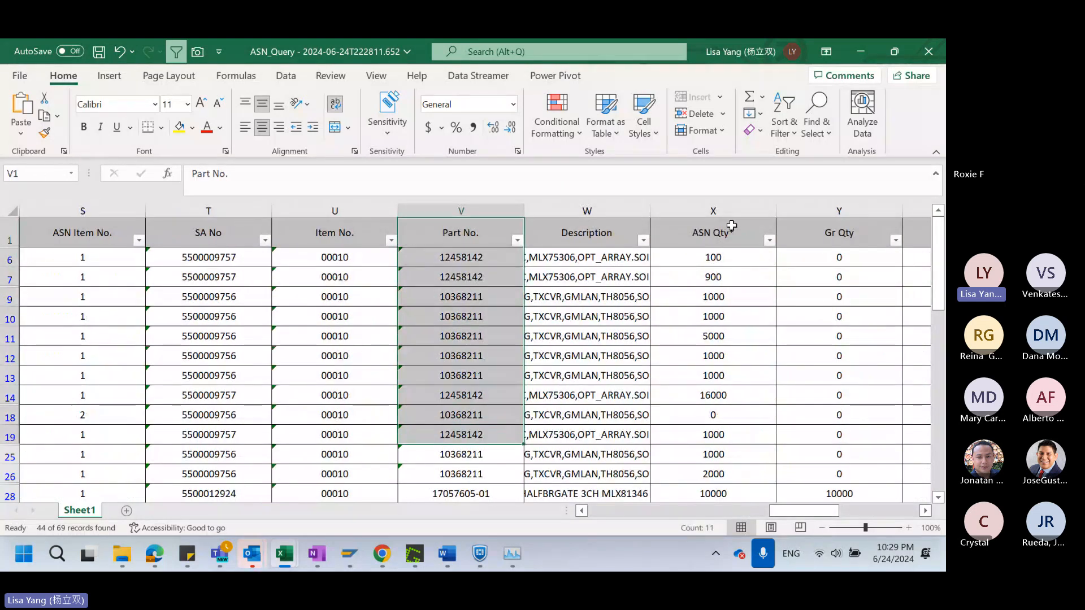
left_click_drag(731, 226, 723, 440)
left_click_drag(839, 232, 836, 455)
left_click_drag(808, 514, 827, 521)
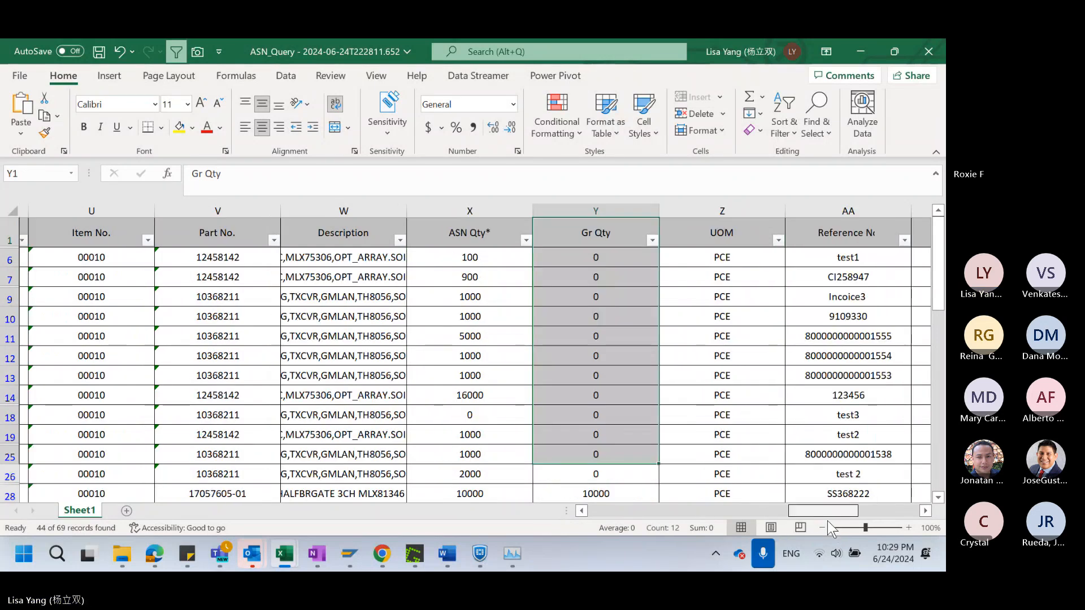
left_click_drag(839, 232, 840, 418)
Highlight the ASN Qty, Gr Qty and Reference No header cells with yellow fill
left_click_drag(472, 231, 586, 232)
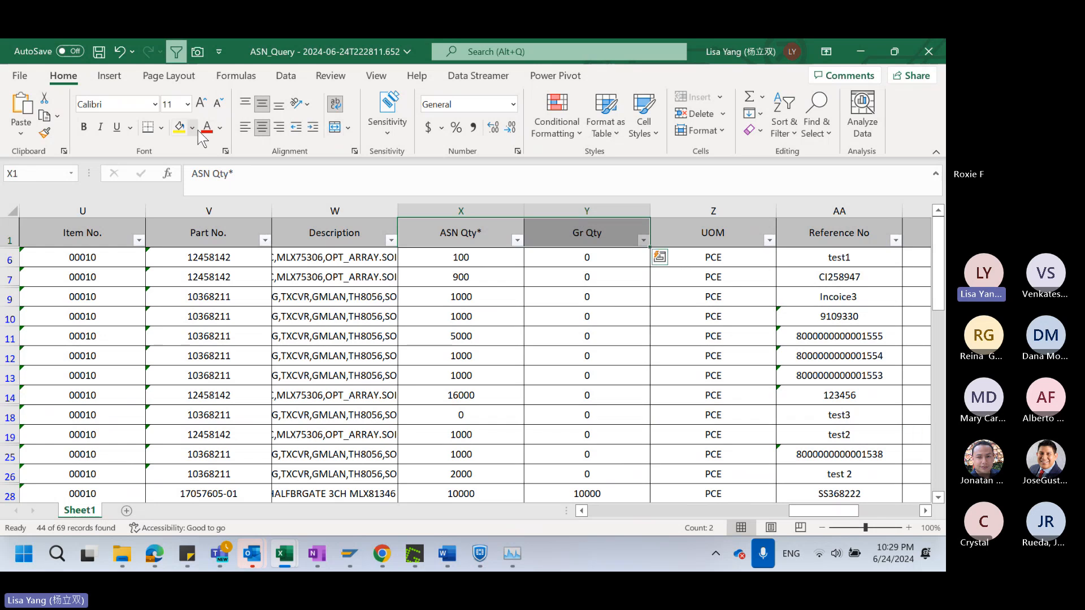
left_click(179, 126)
left_click(884, 228)
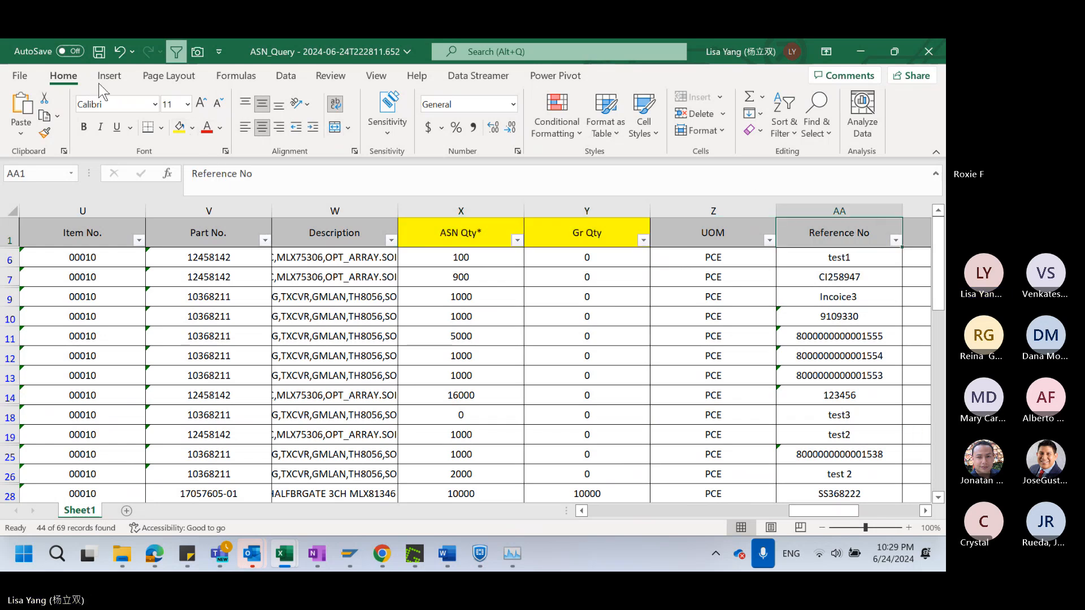
left_click(179, 126)
left_click(797, 378)
Look through the Gr Qty column to find ASN records with a goods receipt quantity
scroll(624, 423, "down", 4)
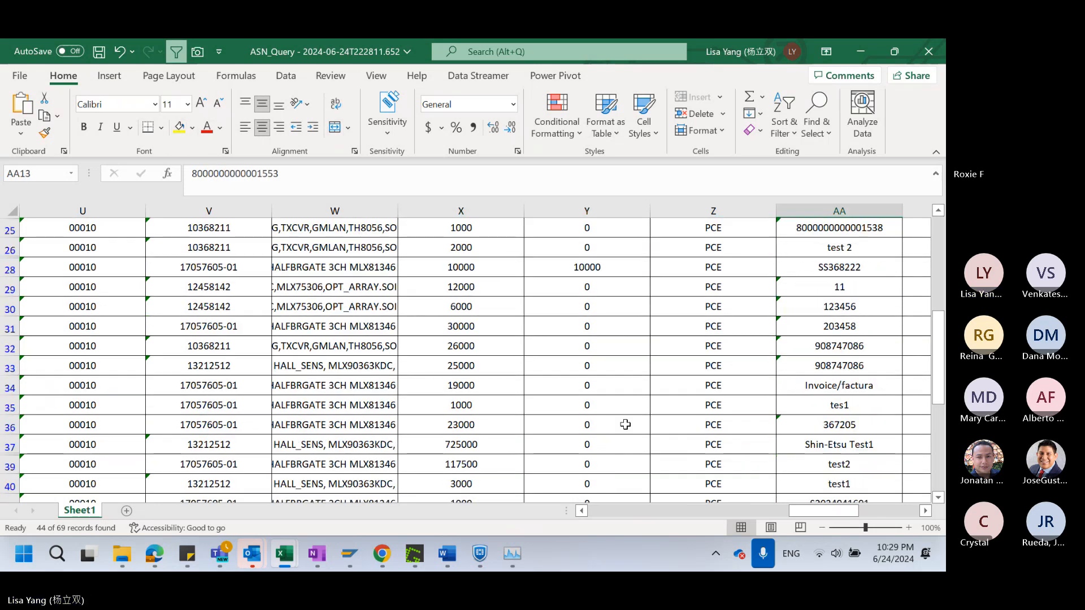
scroll(624, 424, "up", 4)
left_click_drag(617, 232, 613, 455)
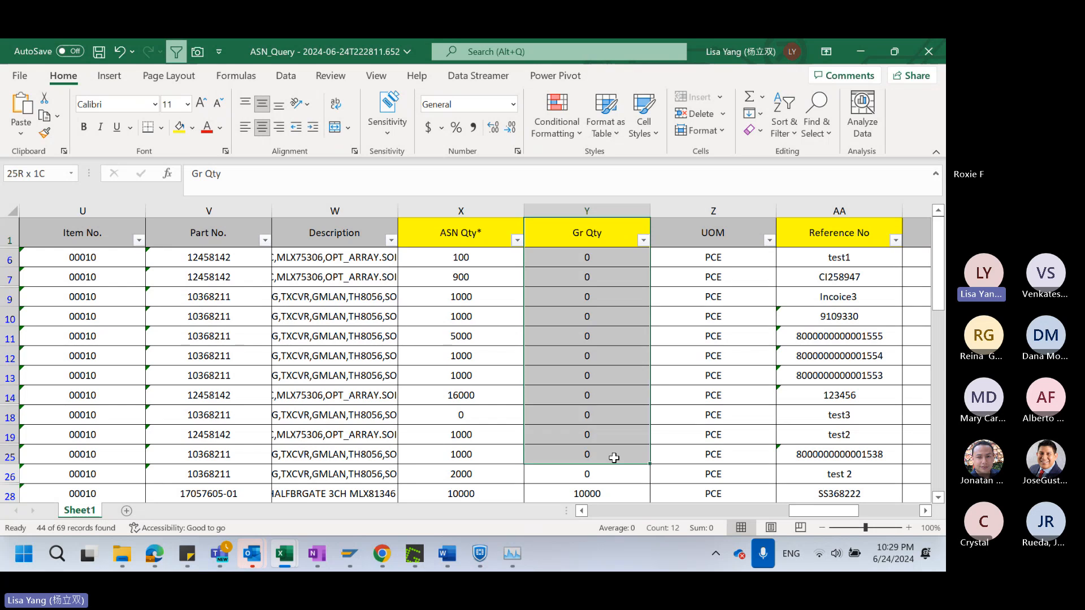
scroll(615, 433, "down", 1)
scroll(615, 433, "up", 1)
left_click(628, 379)
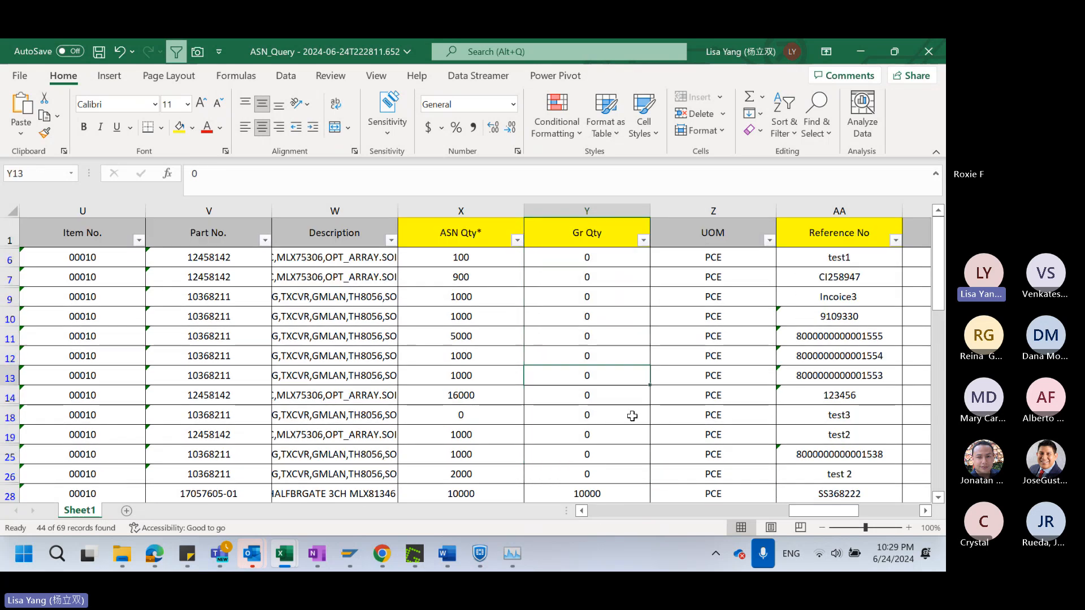
scroll(635, 470, "down", 1)
scroll(635, 470, "up", 1)
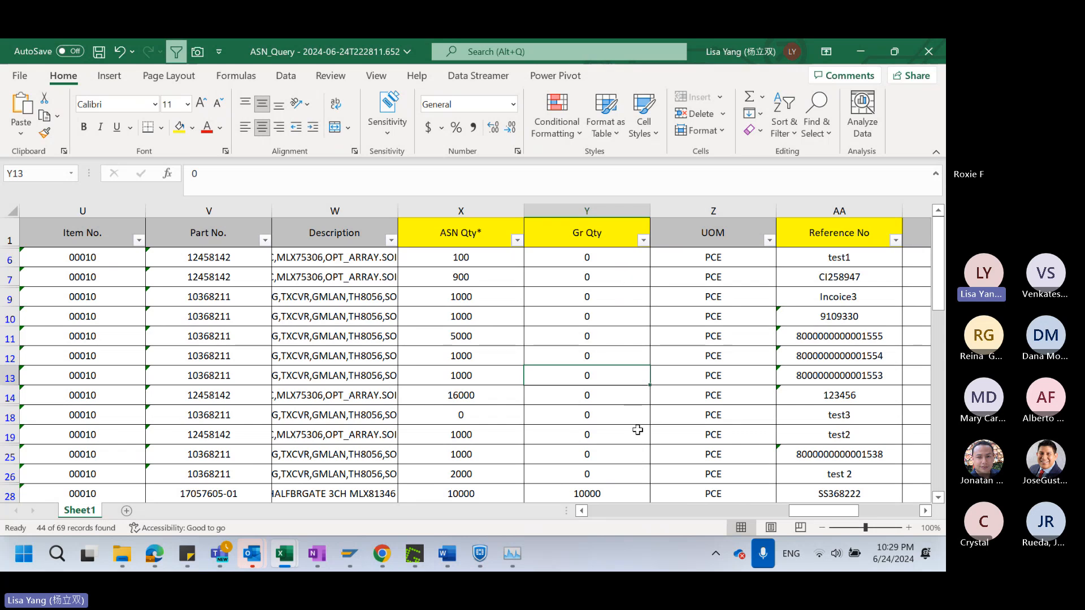
left_click(636, 396)
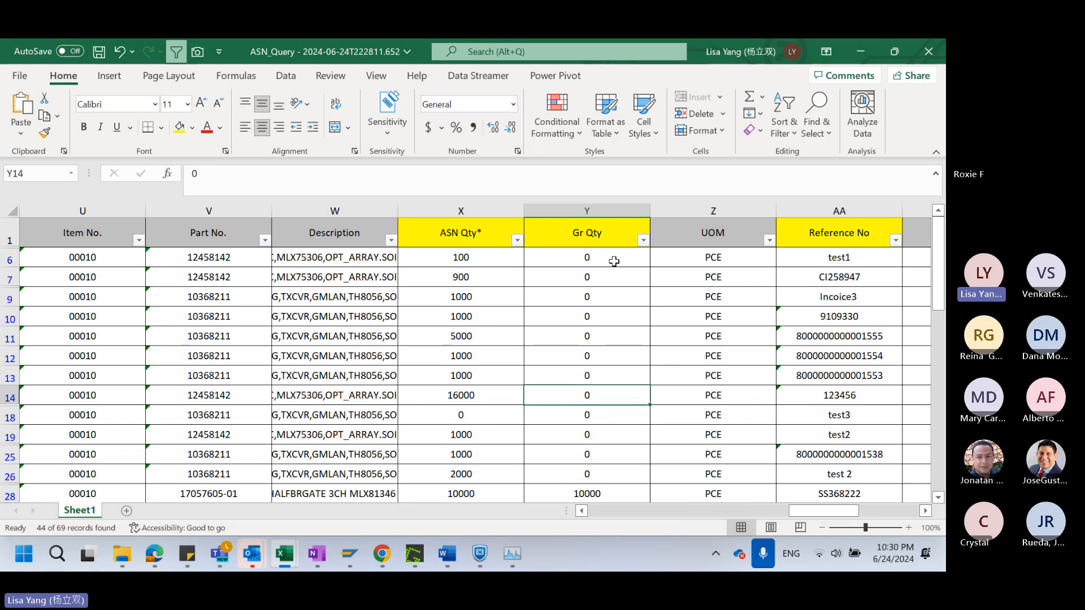
scroll(615, 443, "down", 1)
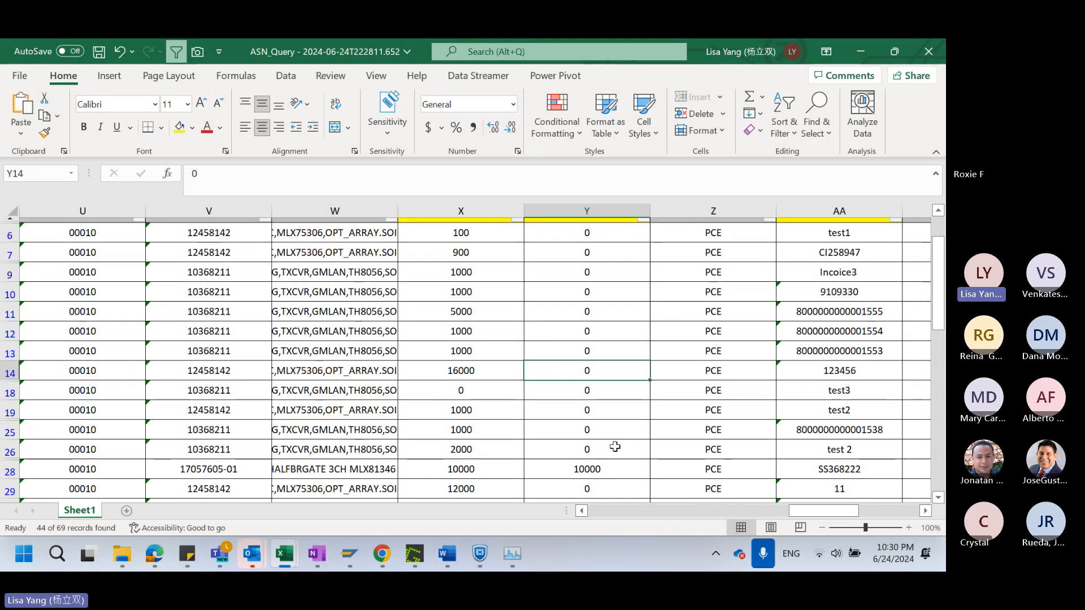
scroll(616, 444, "up", 1)
scroll(615, 443, "down", 1)
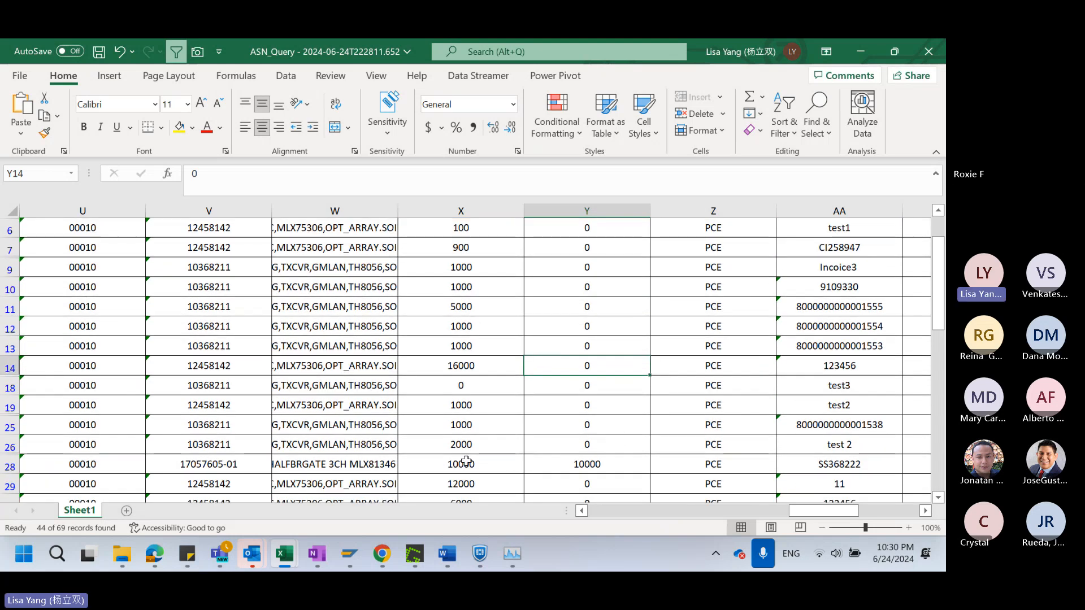
Compare the ASN Qty with the Gr Qty of the record in row 28, through to its Reference No
left_click(10, 465)
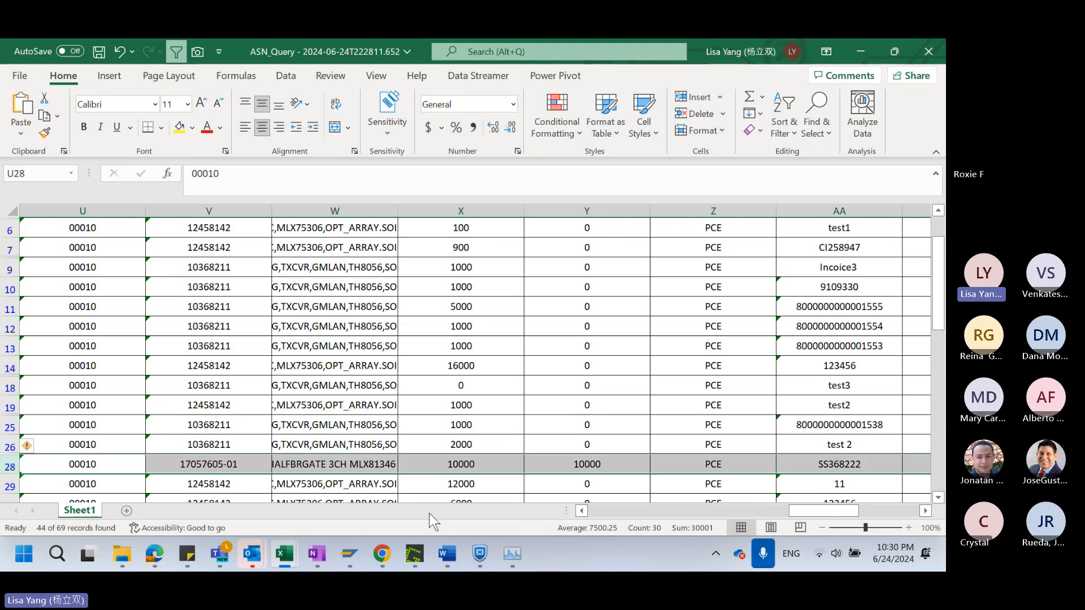
left_click(594, 465)
scroll(599, 461, "up", 1)
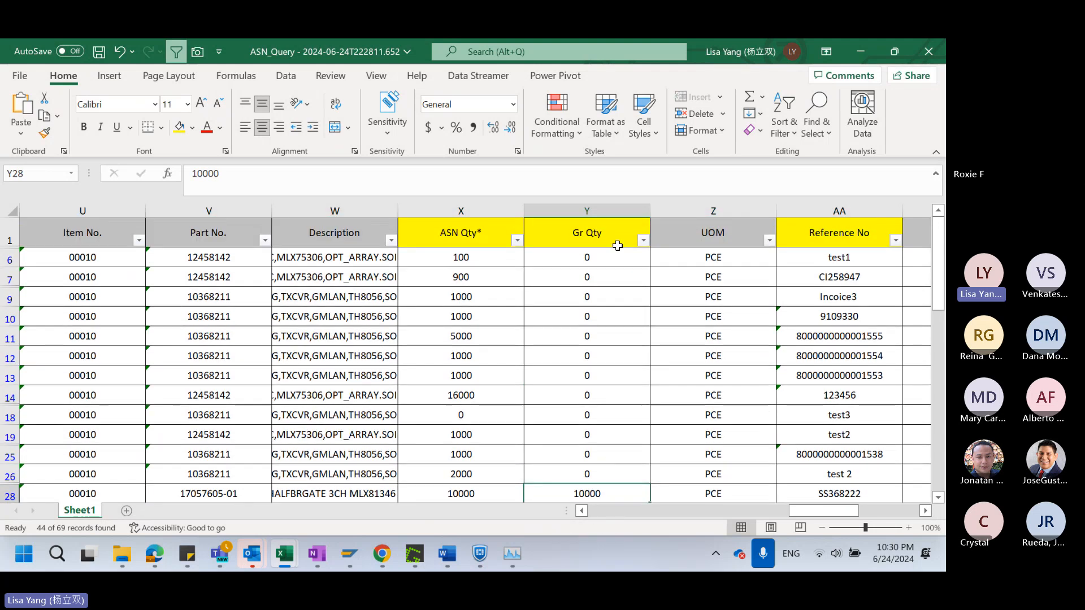
scroll(621, 396, "down", 1)
scroll(616, 373, "up", 1)
scroll(622, 441, "down", 1)
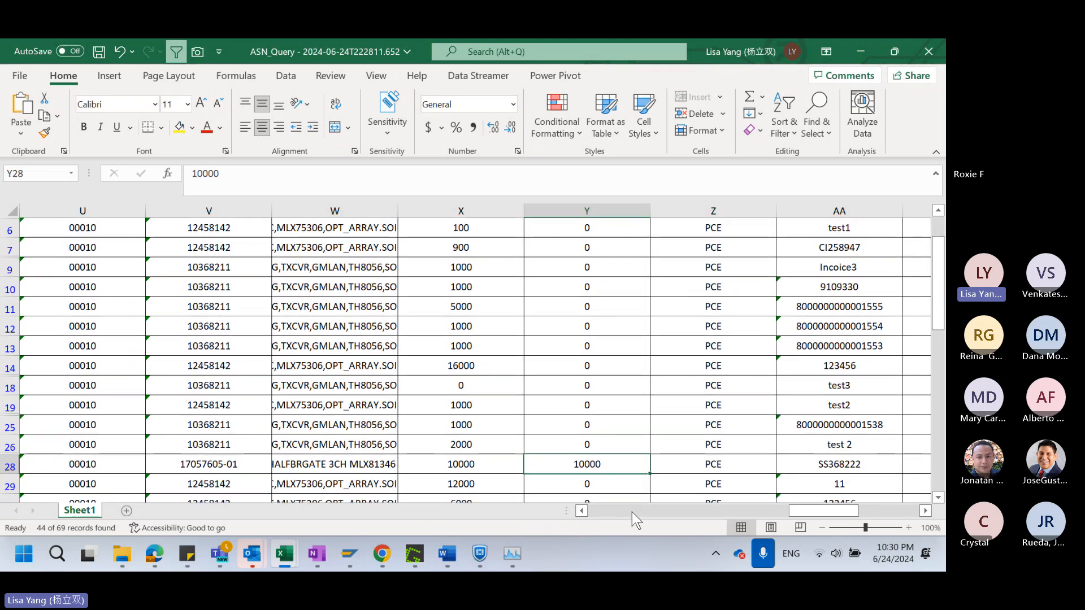
scroll(627, 499, "up", 1)
scroll(628, 490, "down", 1)
left_click(477, 467)
scroll(503, 467, "up", 1)
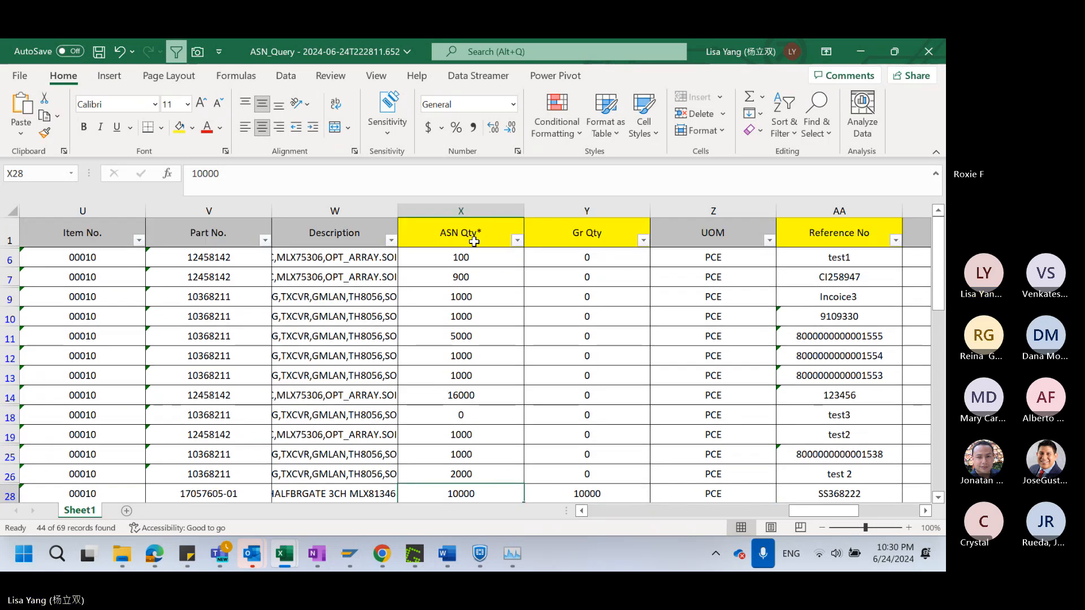
scroll(527, 419, "down", 1)
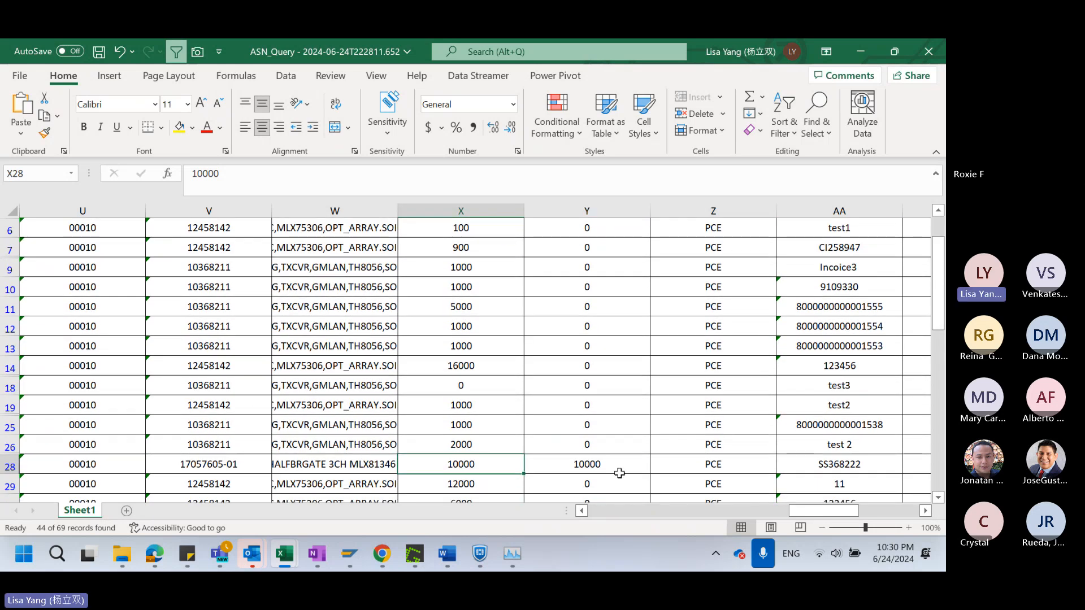
left_click(625, 464)
scroll(625, 463, "down", 1)
left_click_drag(511, 426, 855, 423)
scroll(664, 462, "up", 1)
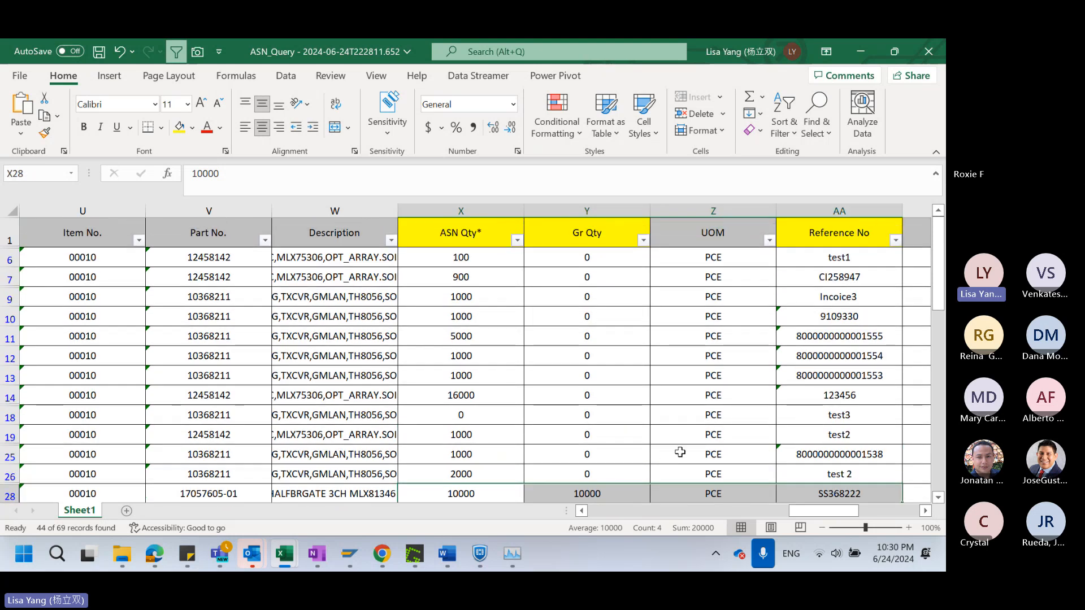
Check row 28's shipped quantity and Reference No individually, and compare its Gr Qty with the surrounding records
scroll(679, 452, "down", 1)
scroll(680, 451, "up", 1)
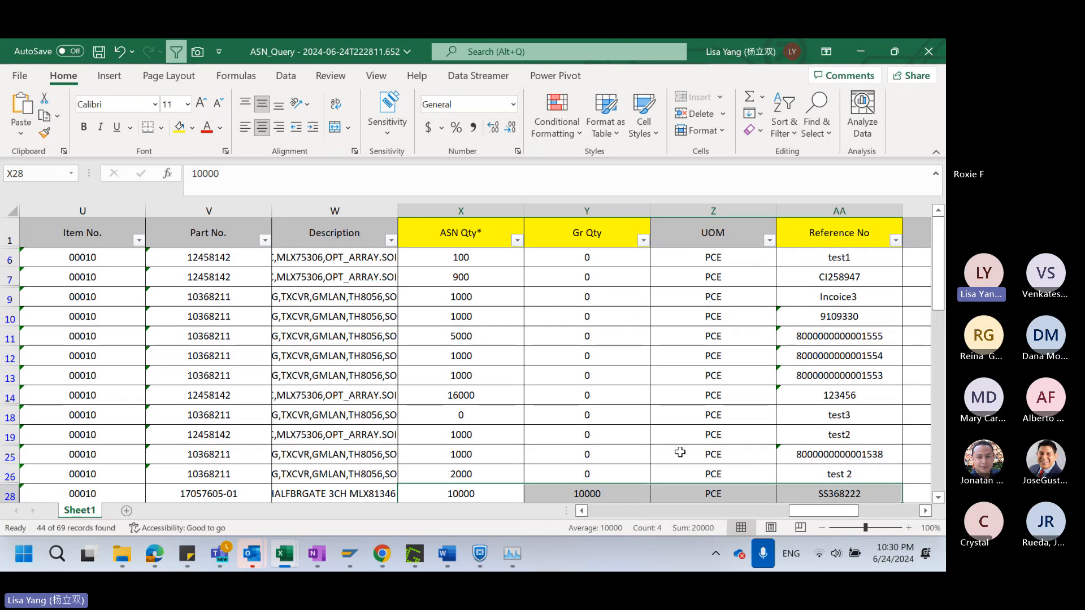
left_click(507, 493)
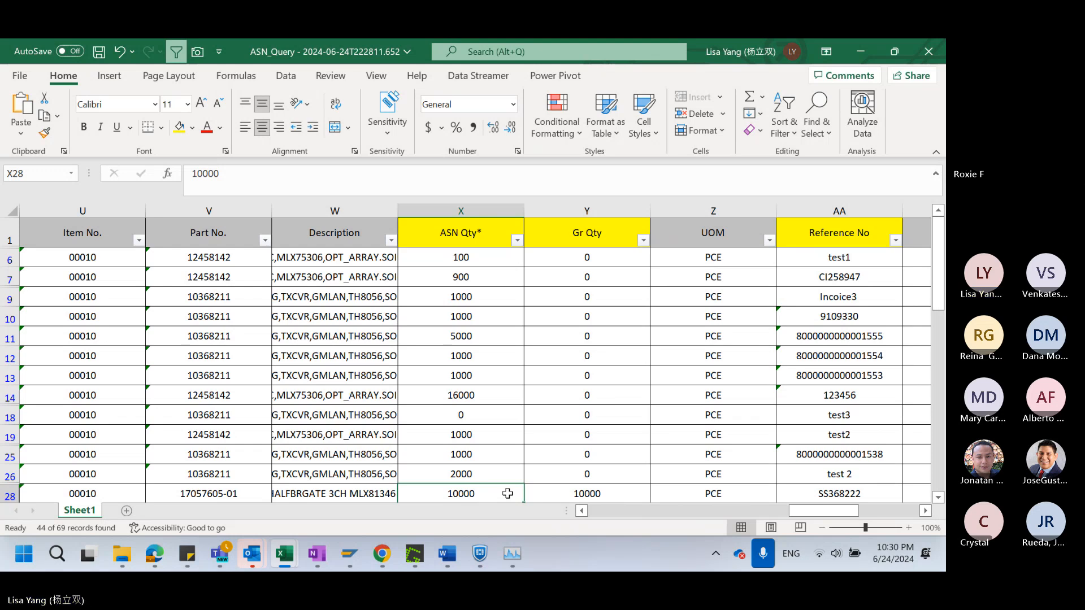
left_click(859, 494)
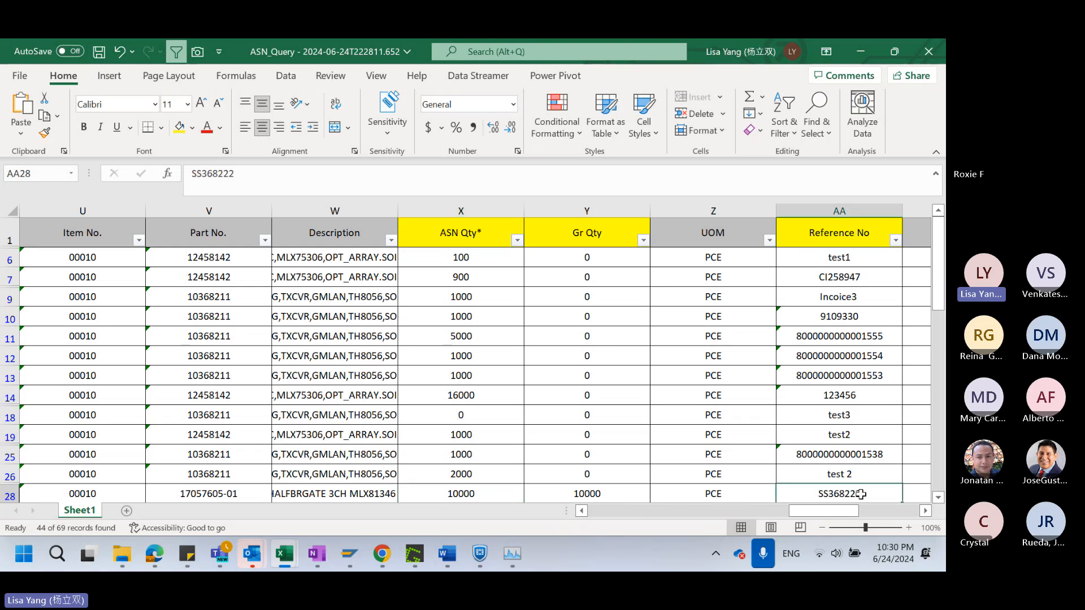
scroll(842, 495, "down", 1)
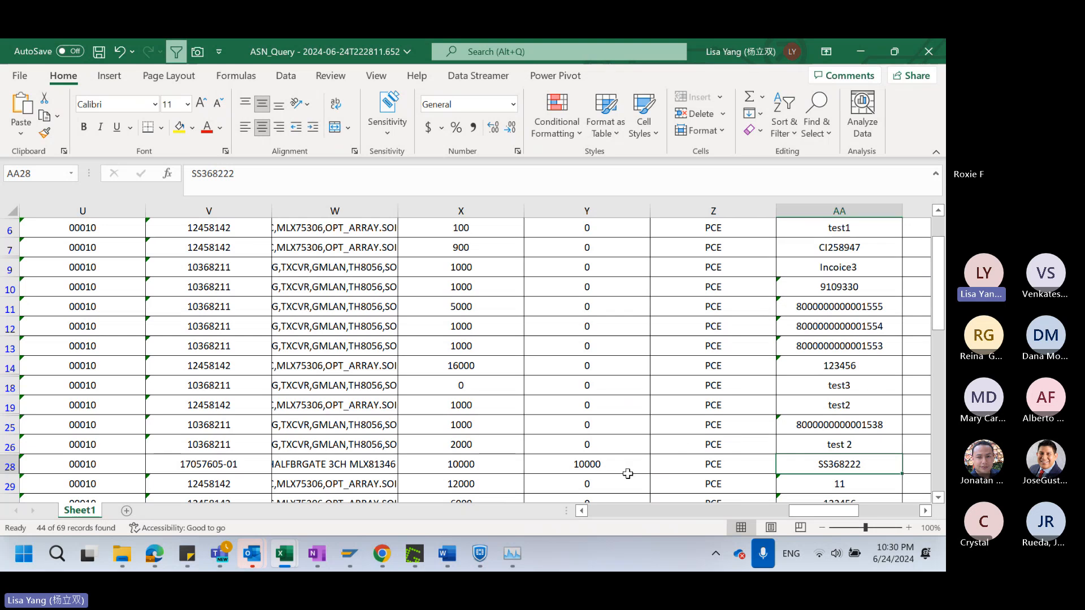
scroll(891, 468, "up", 1)
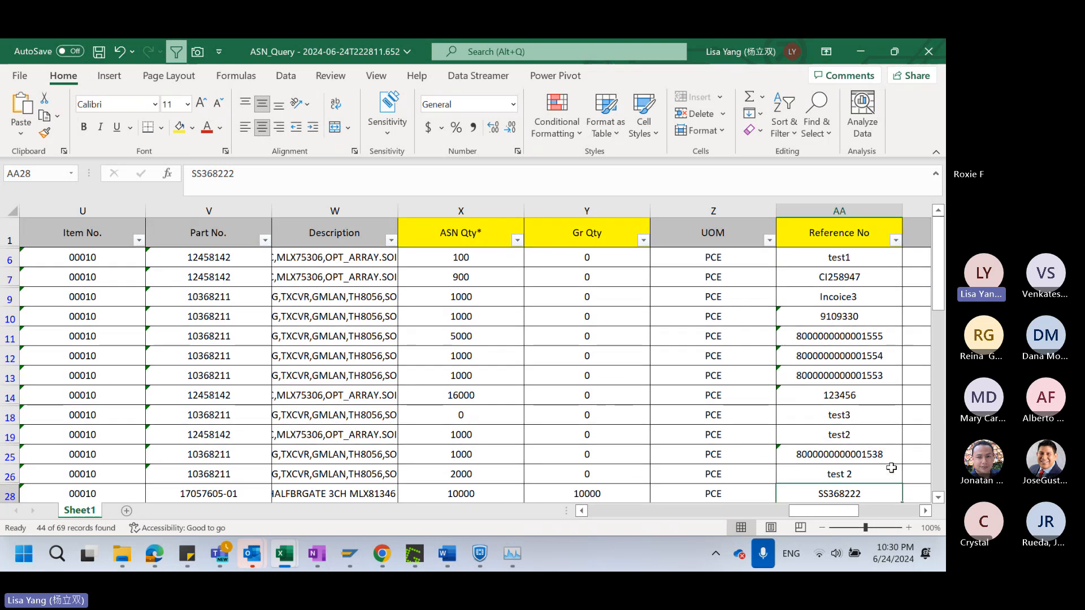
scroll(892, 462, "down", 1)
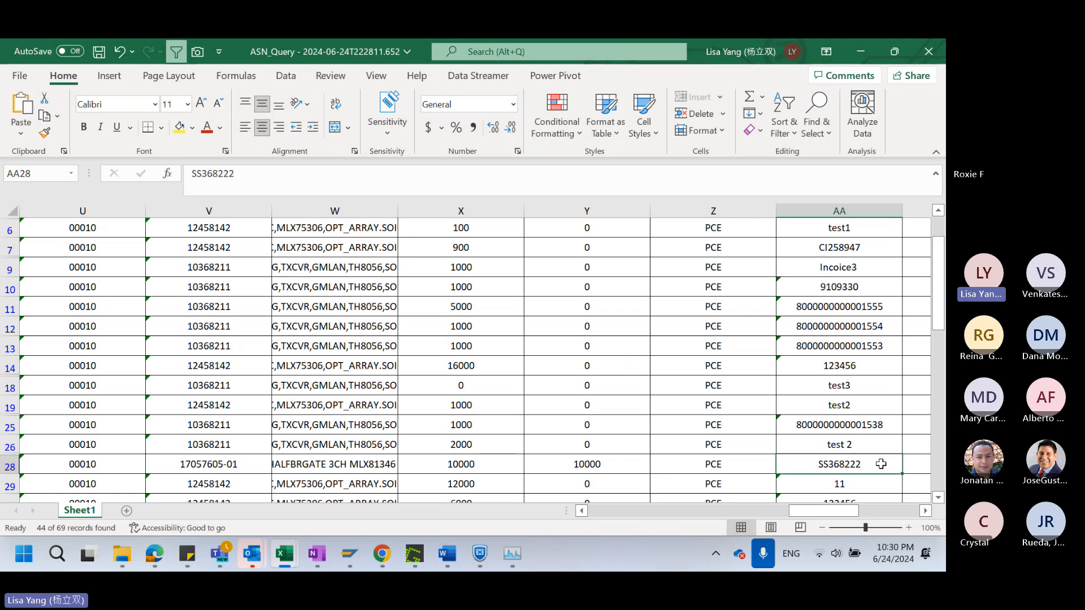
left_click(629, 465)
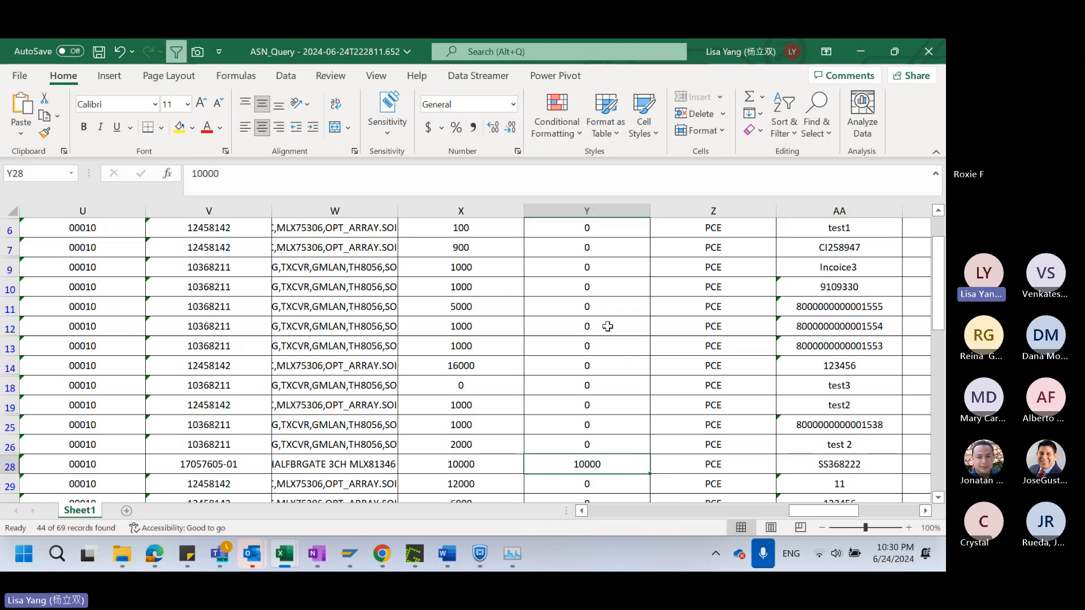
scroll(609, 327, "up", 1)
scroll(636, 447, "down", 3)
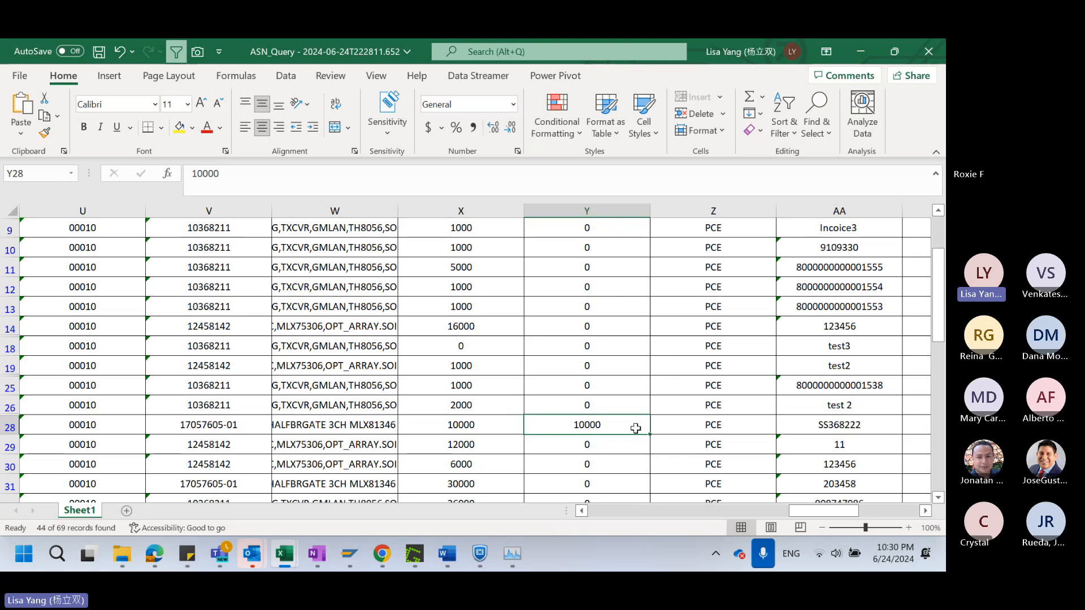
scroll(637, 448, "up", 2)
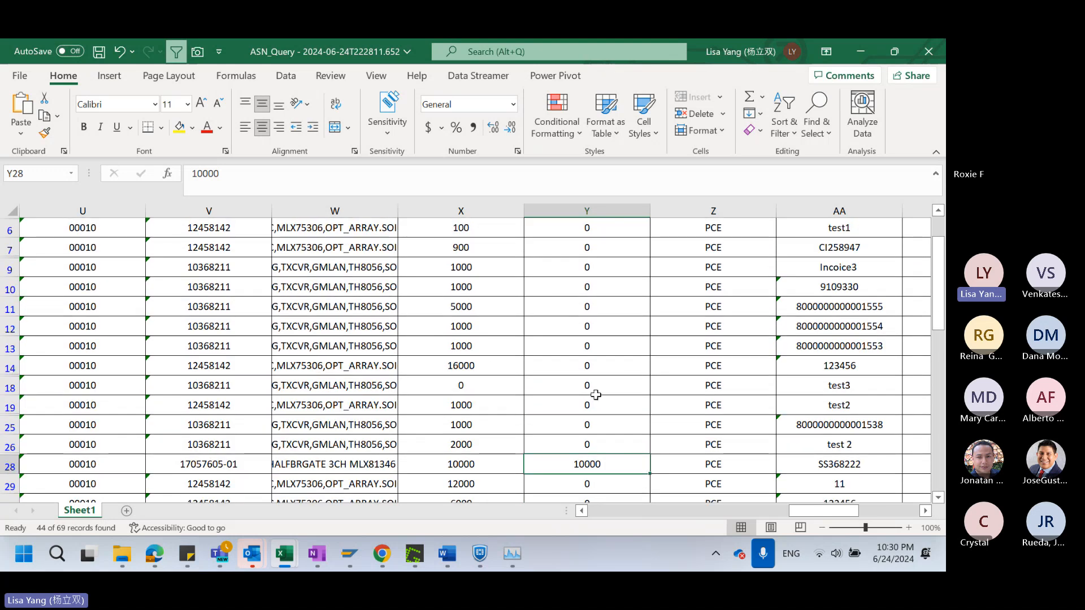
scroll(587, 395, "up", 1)
scroll(537, 443, "down", 1)
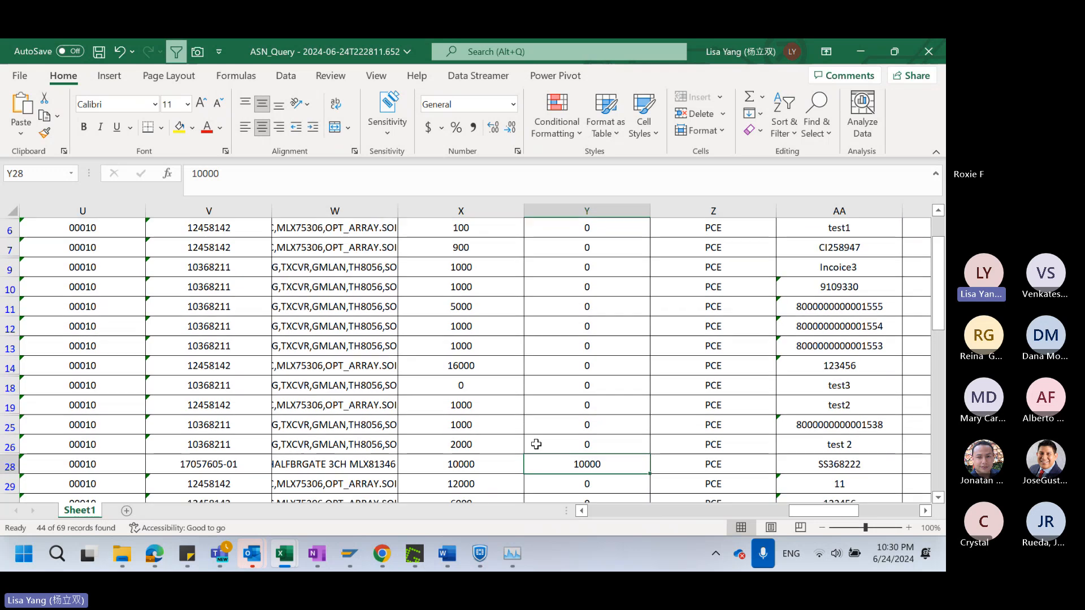
Compare row 28's ASN Qty and Gr Qty with its Reference No, and check the Gr Qty of row 12
left_click_drag(484, 464, 588, 468)
scroll(625, 464, "up", 1)
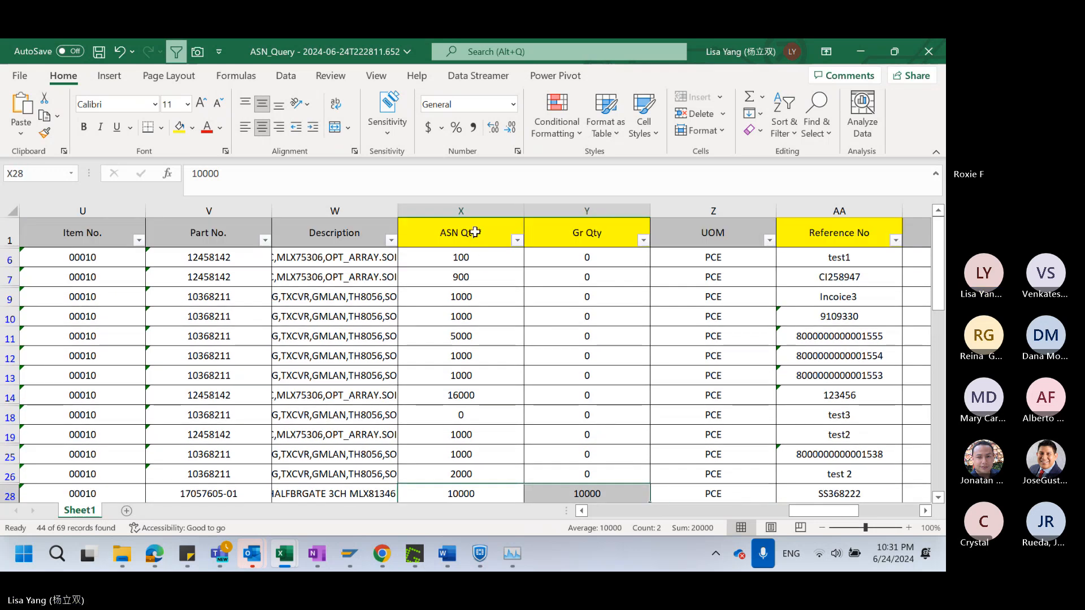
left_click(856, 493)
left_click(497, 494)
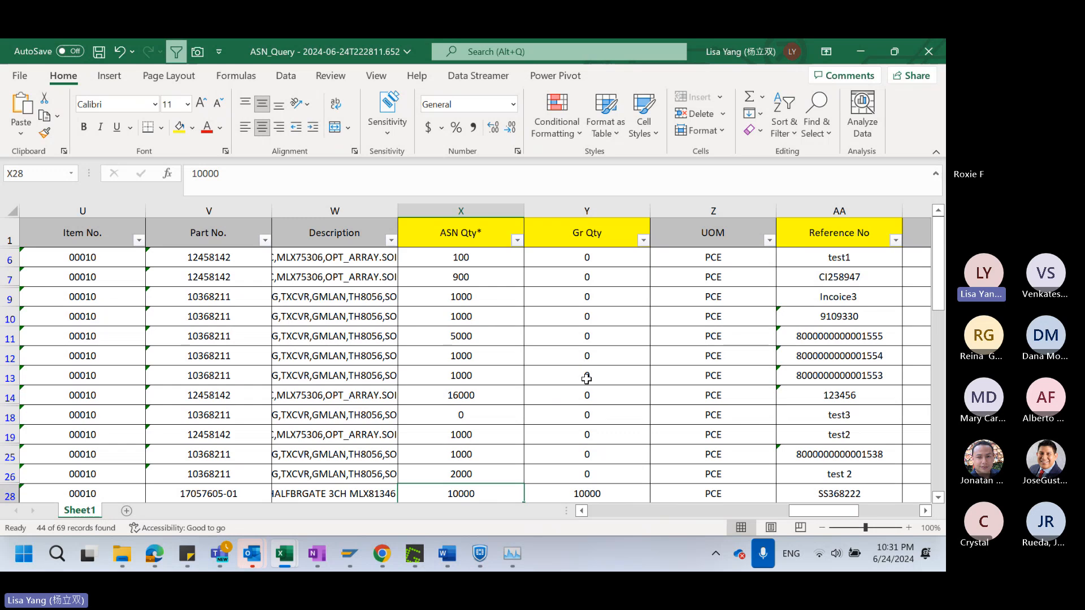
scroll(467, 476, "down", 1)
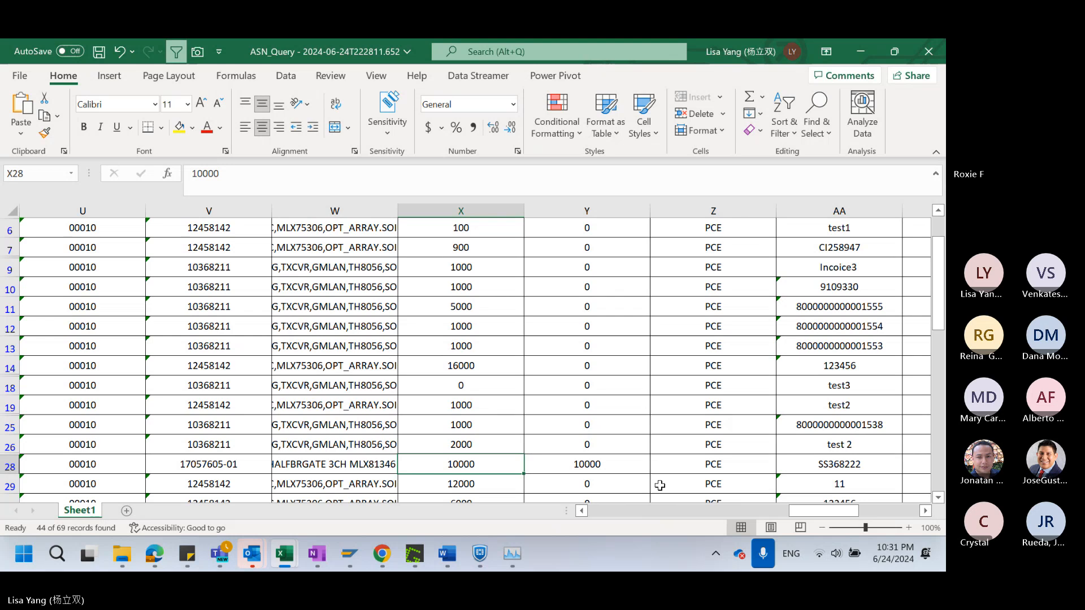
scroll(656, 484, "up", 1)
left_click(566, 359)
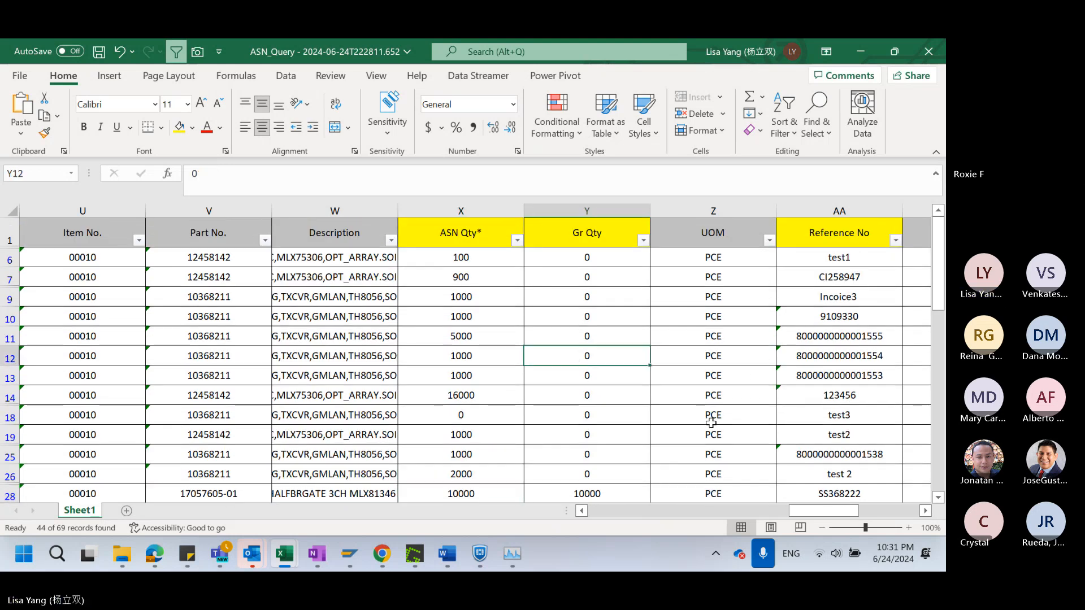
Check the Gr Qty of rows 6 to 9, and review row 6's ASN Qty along with its SA and part number columns
left_click_drag(802, 510, 843, 513)
left_click_drag(481, 256, 489, 297)
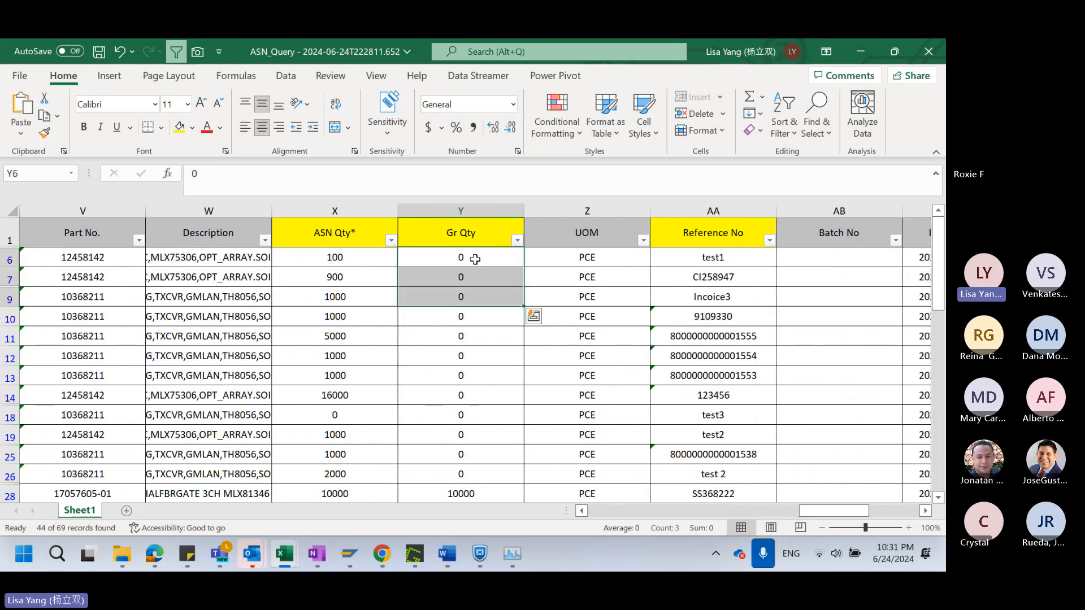
left_click(475, 259)
left_click(346, 257)
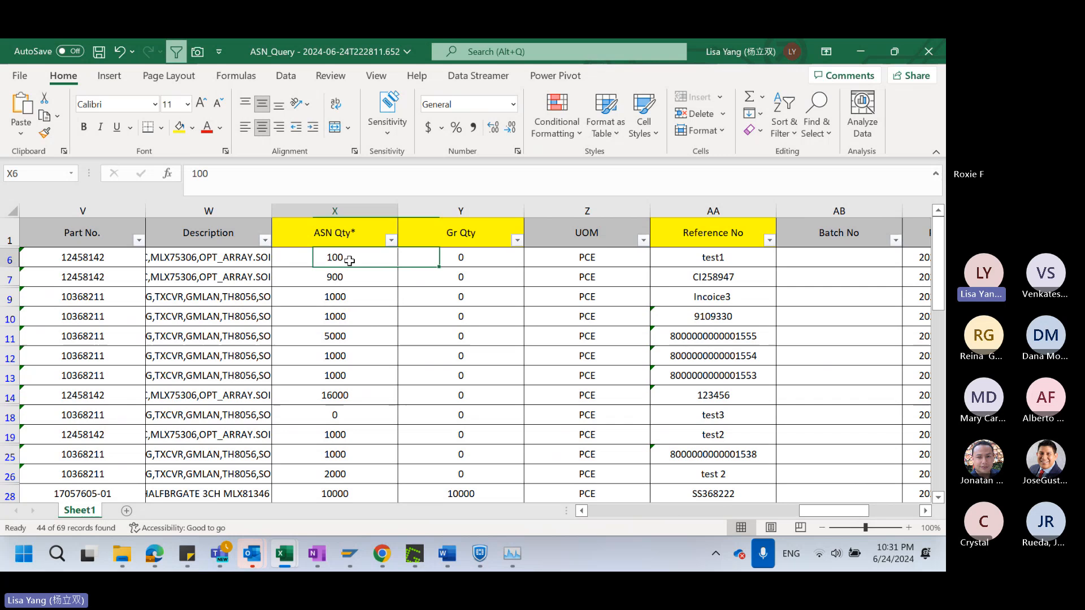
left_click(10, 257)
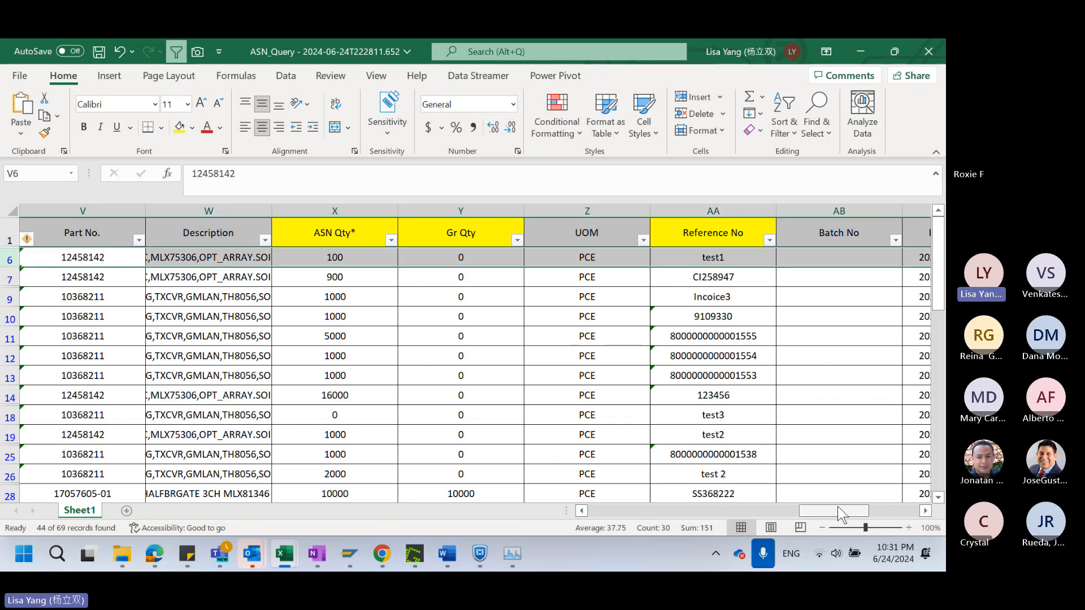
left_click_drag(840, 514, 797, 520)
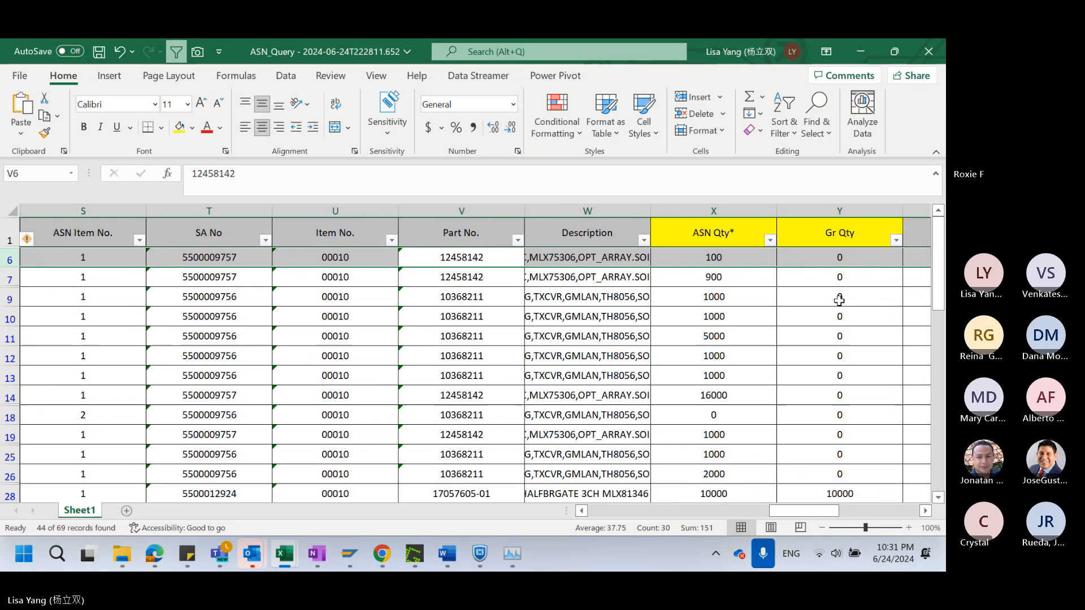
left_click(745, 257)
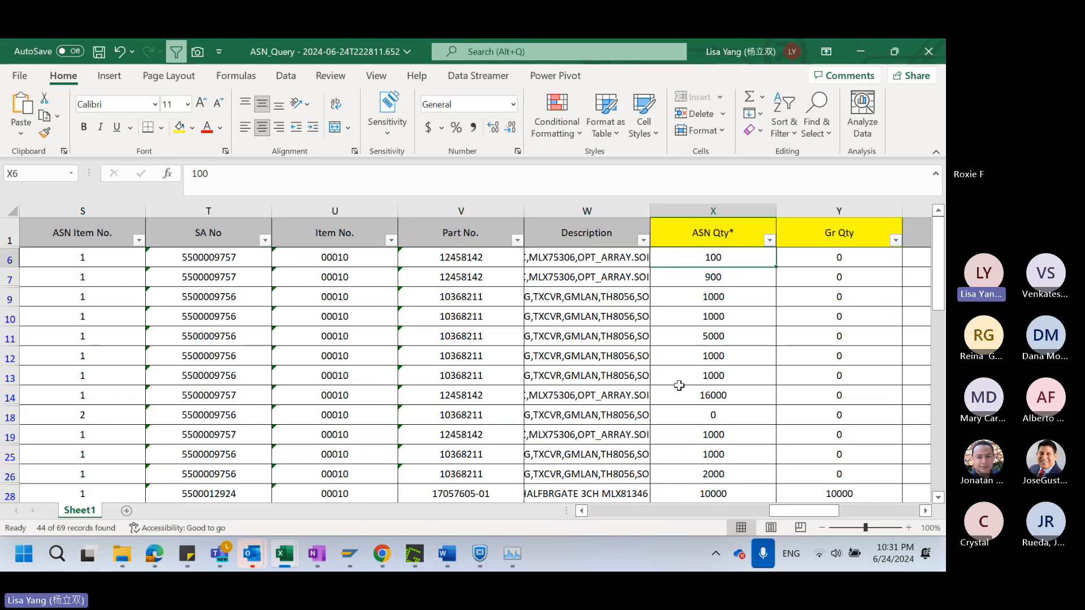
Switch to BCS SupplyOnline in the browser and open the Demand Summary query list
mouse_move(154, 552)
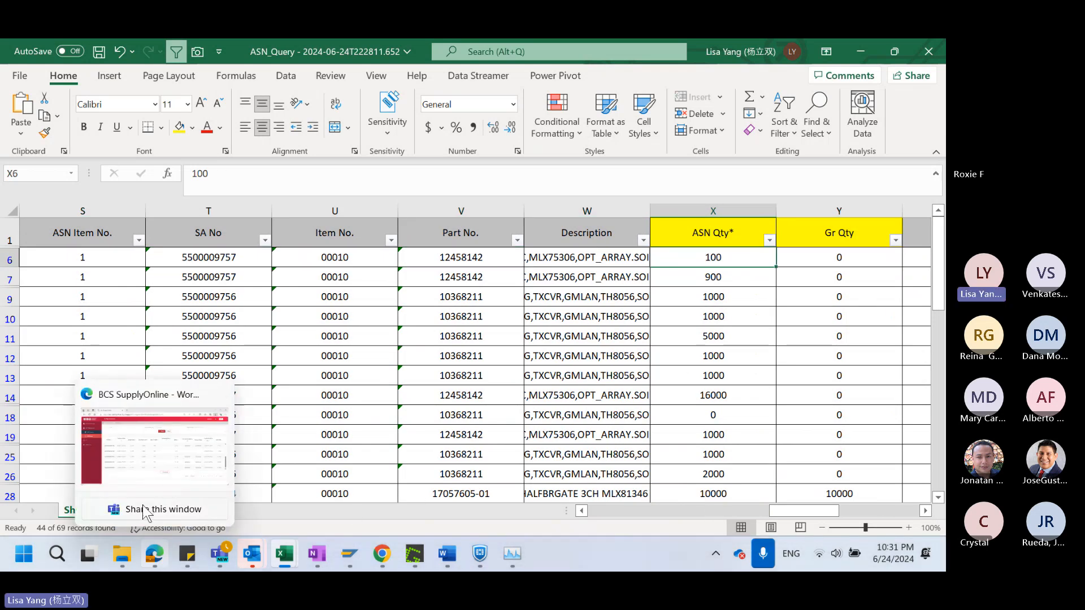
left_click(118, 442)
left_click(77, 143)
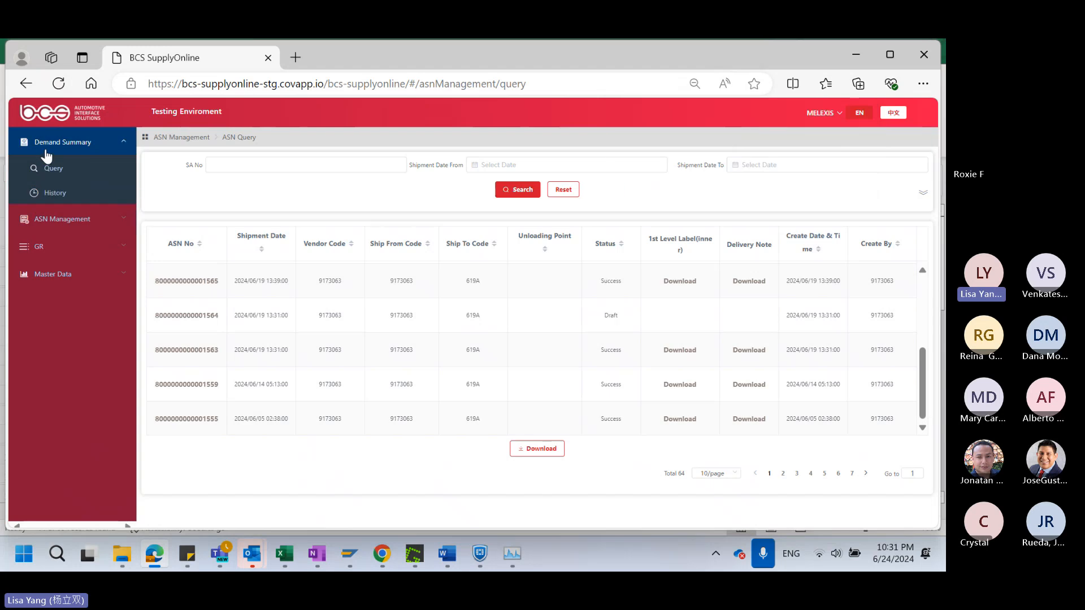
left_click(56, 170)
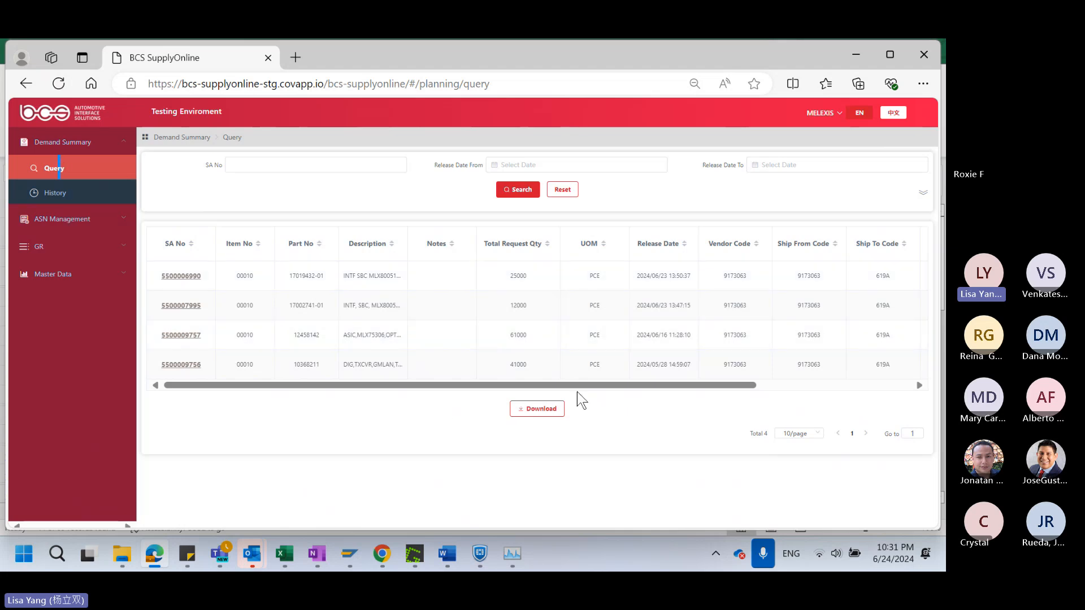
Switch to the ASN_Query workbook in Excel and view the ASN Qty, Gr Qty and Reference No columns together
mouse_move(299, 569)
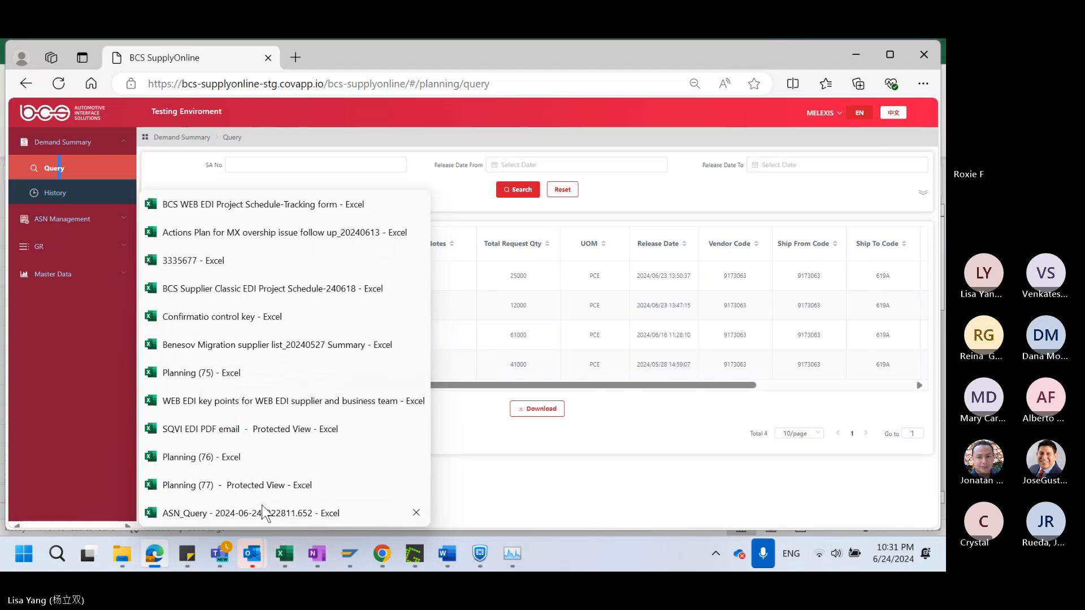
left_click(243, 514)
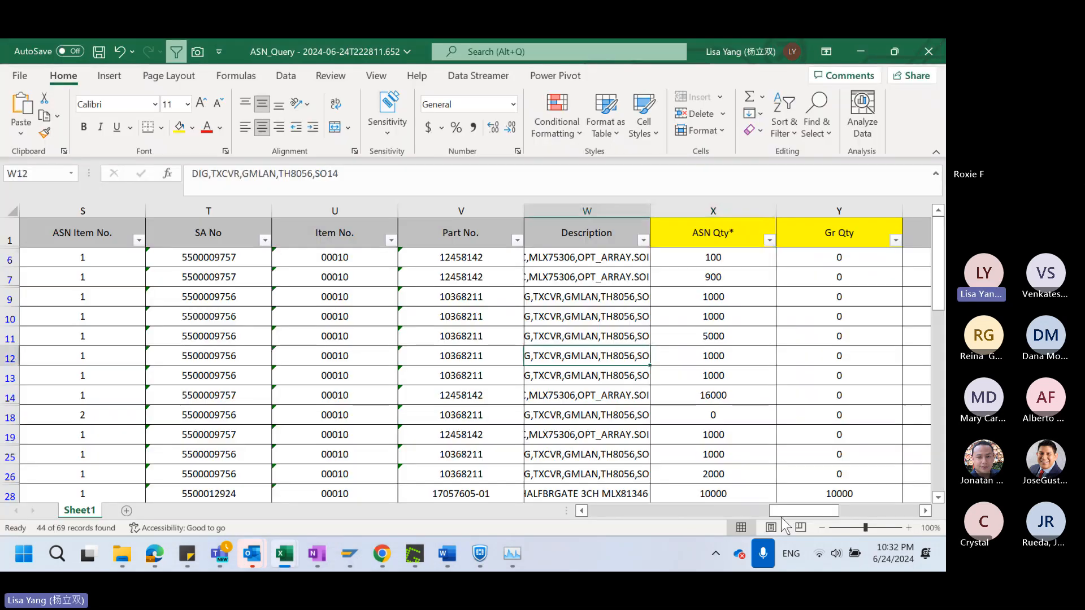
left_click_drag(786, 515, 832, 515)
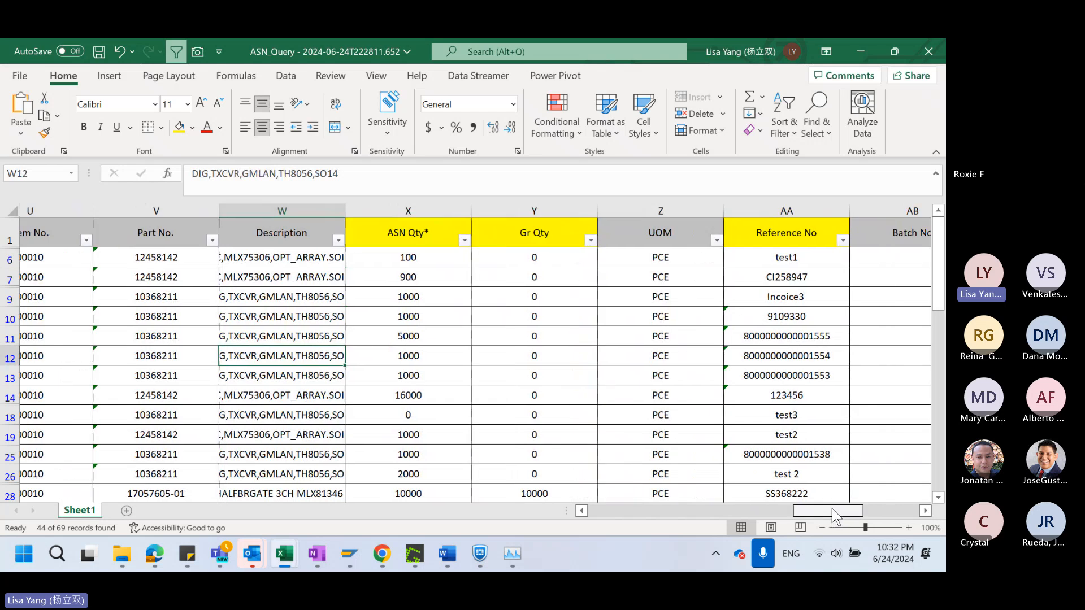
Switch back to BCS SupplyOnline and expand the additional search filters of the Demand Summary query
mouse_move(152, 542)
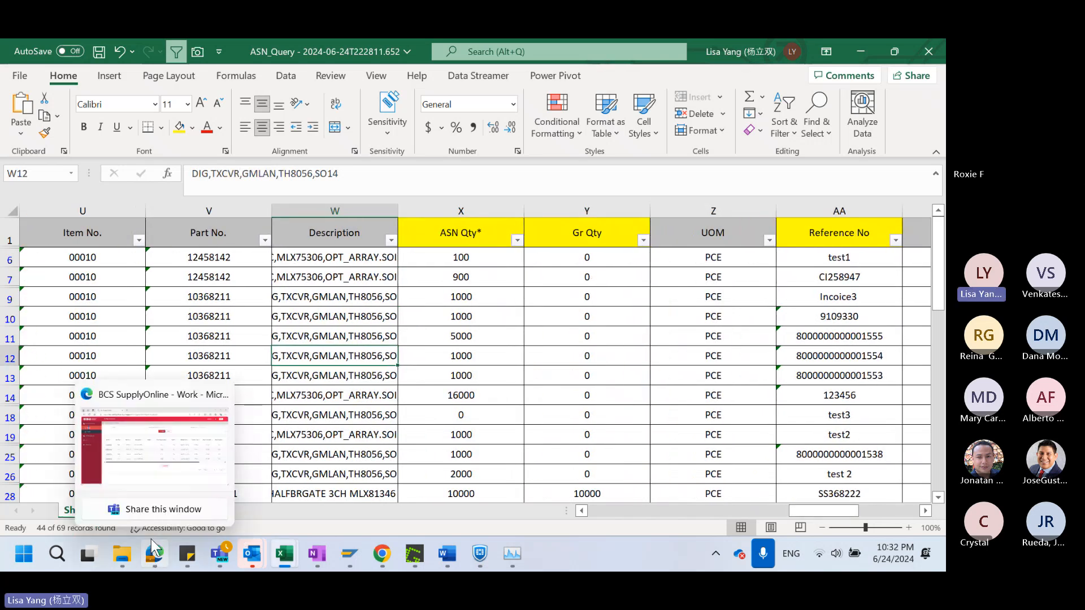
left_click(158, 443)
left_click(923, 192)
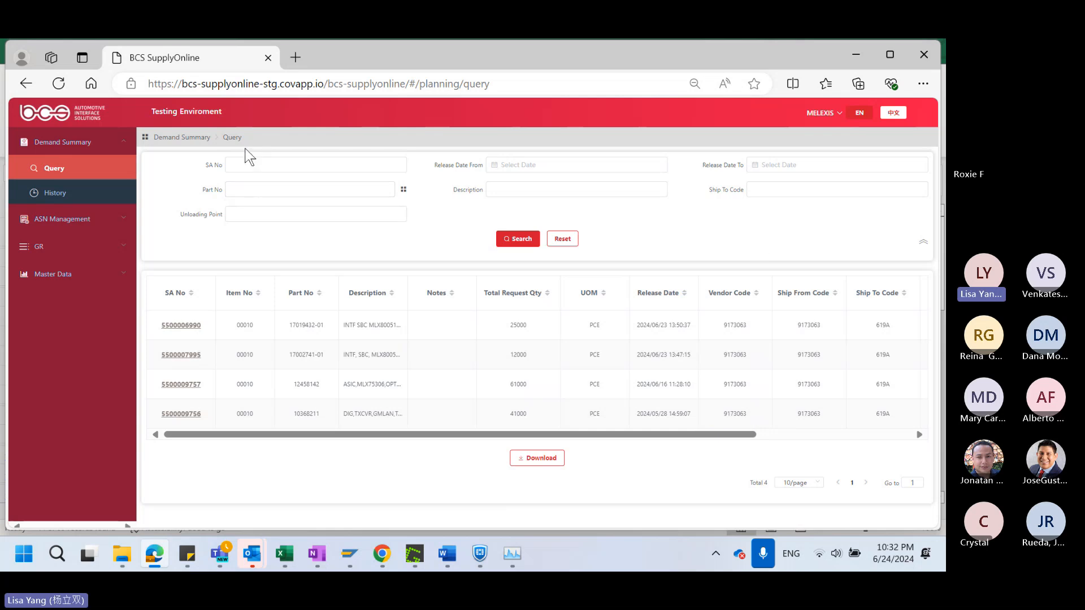
Open the ASN Creation page and expand its additional search filters
left_click(66, 219)
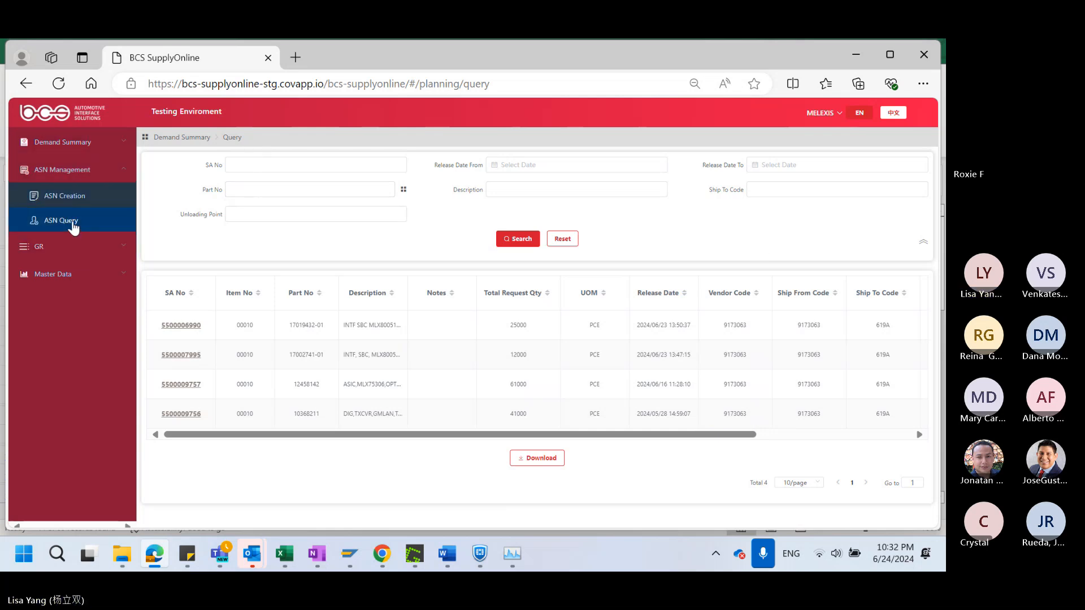
left_click(70, 199)
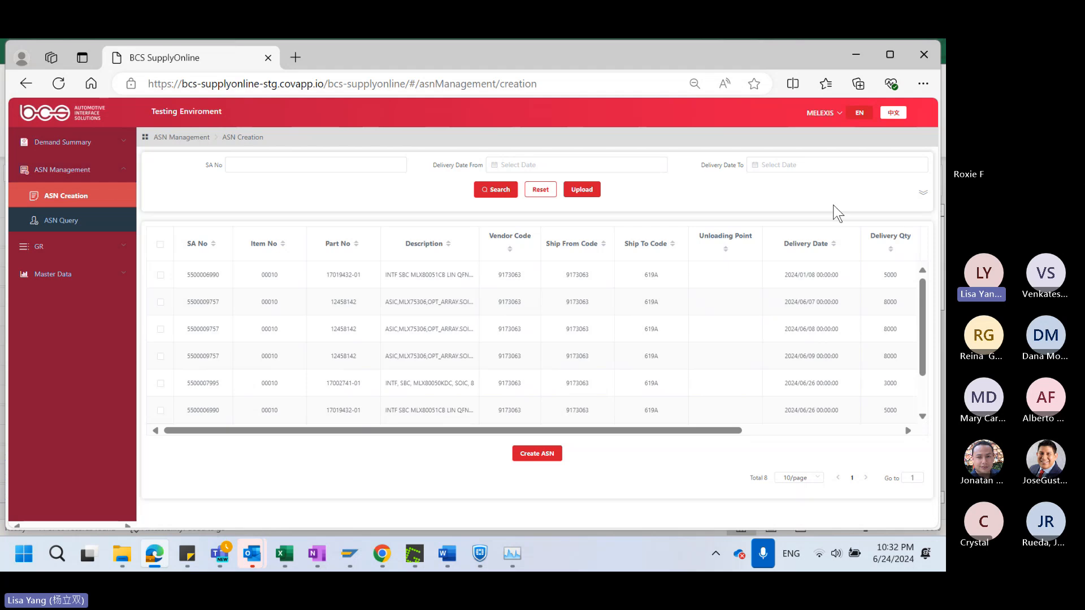
left_click(924, 198)
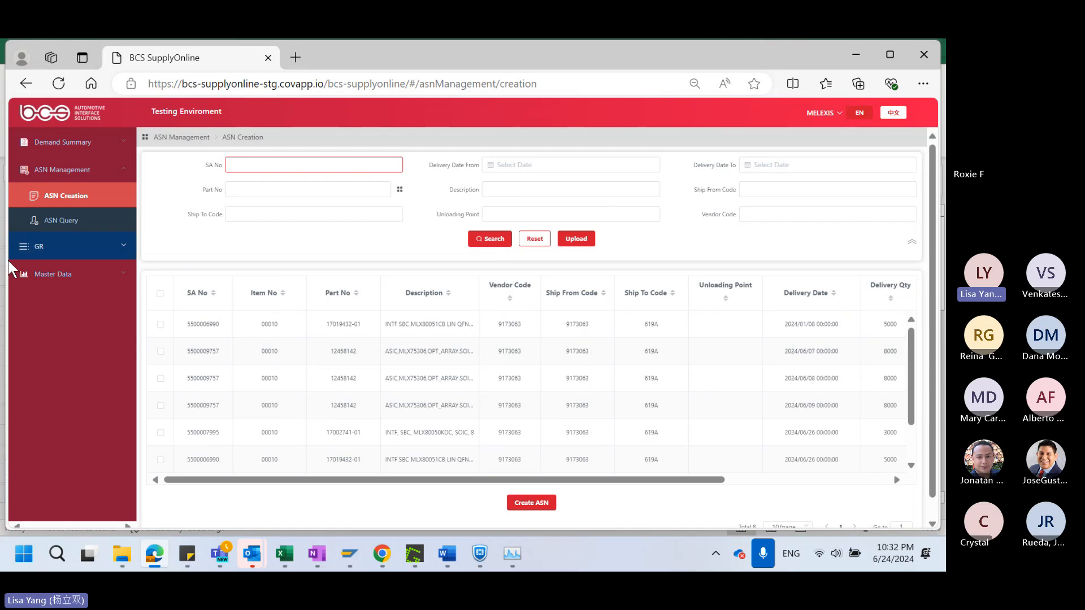
Review the goods receipt record in GR Query through to its GR Qty, and open the details of its linked ASN
left_click(73, 254)
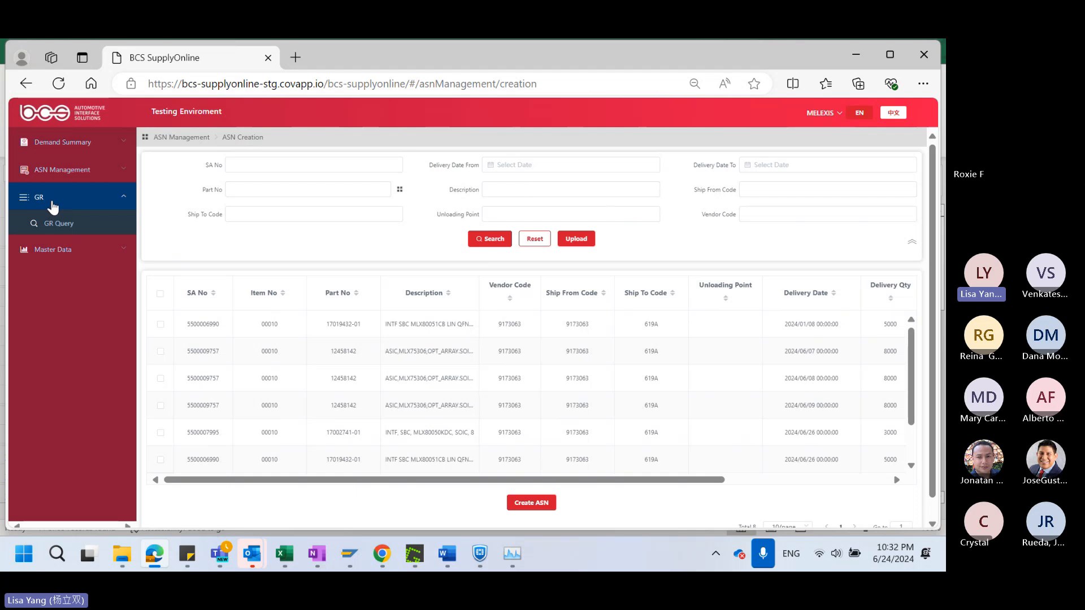
left_click(62, 225)
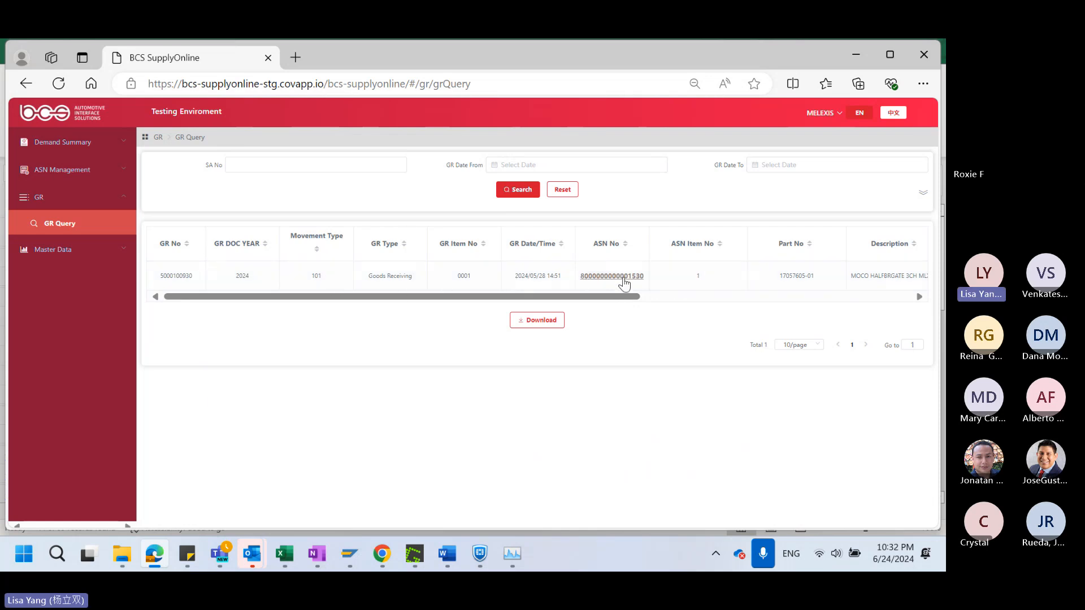
left_click_drag(625, 303, 678, 311)
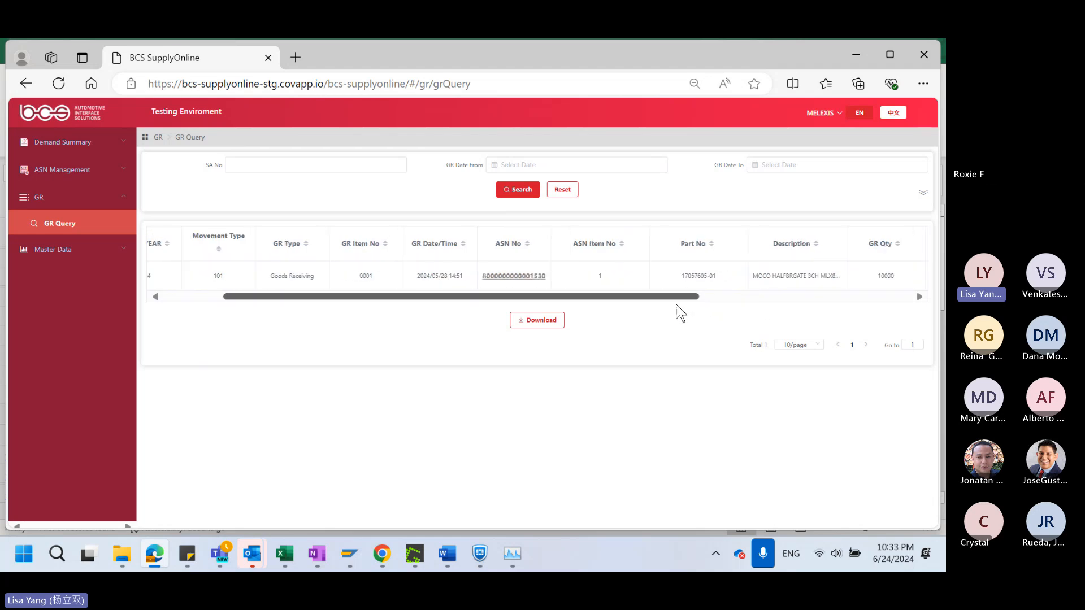
left_click(512, 277)
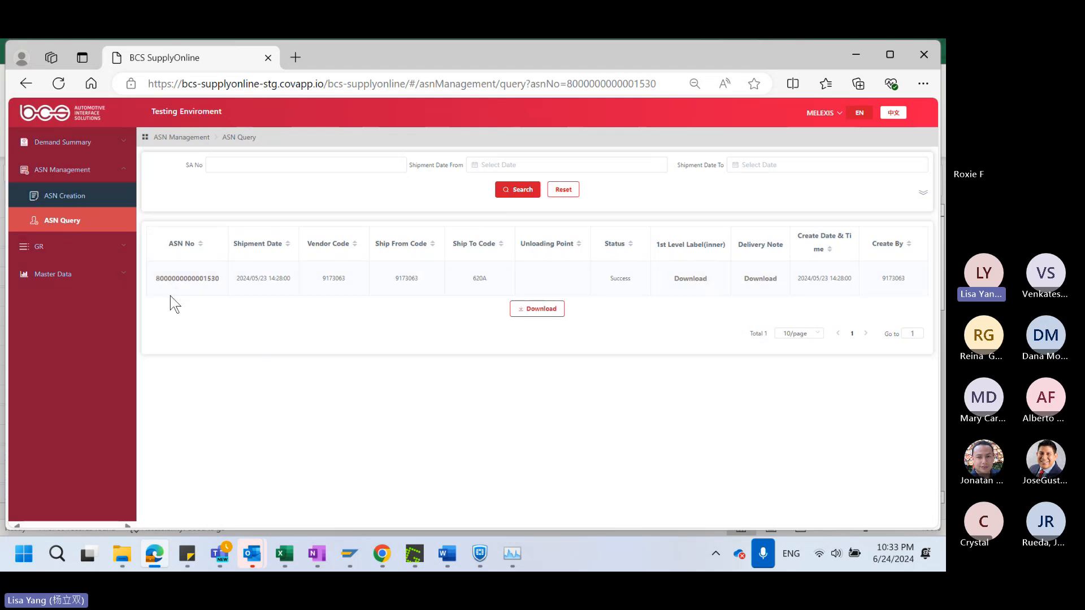
left_click(184, 279)
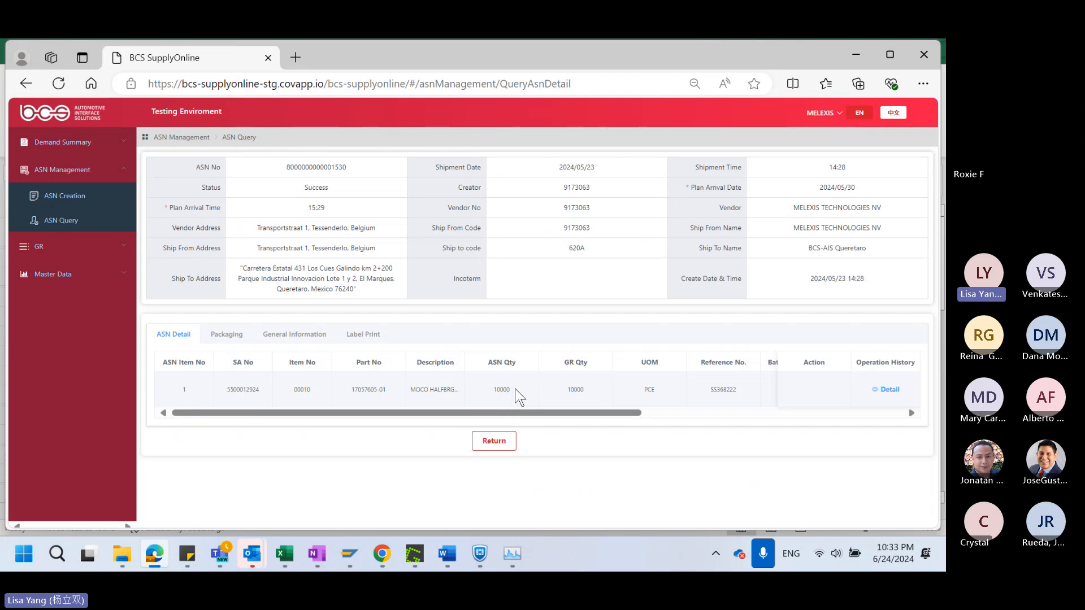
Open the Package Master Data Query page under Master Data
left_click(81, 252)
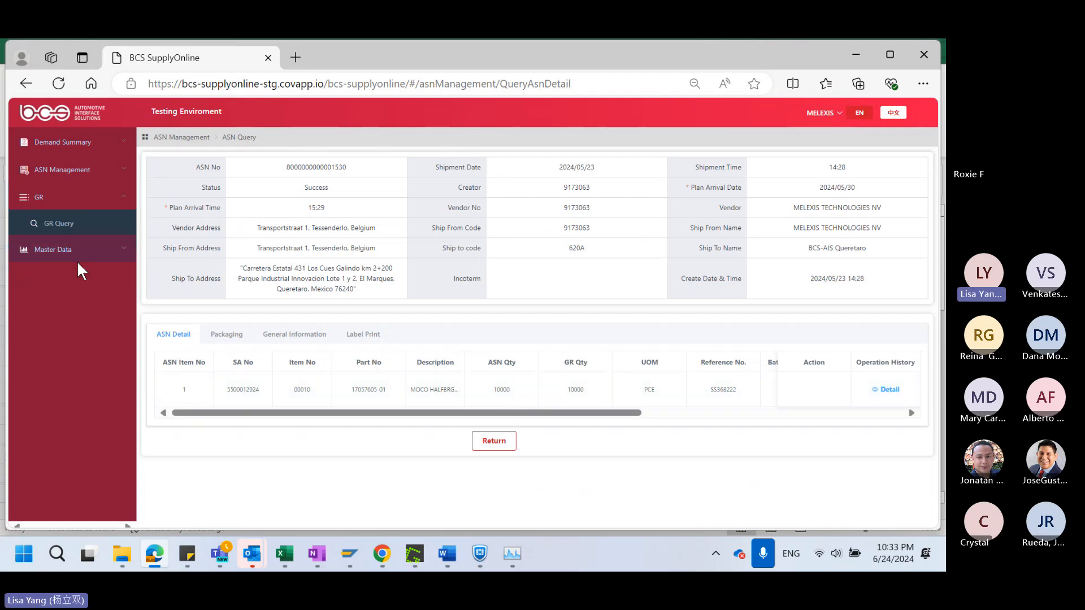
left_click(80, 256)
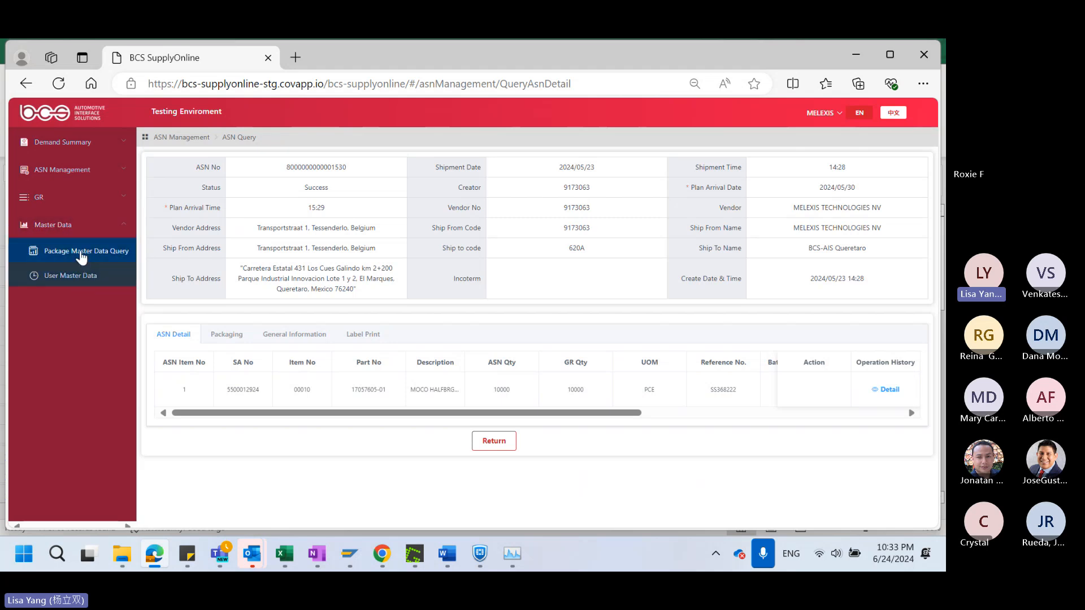
left_click(82, 255)
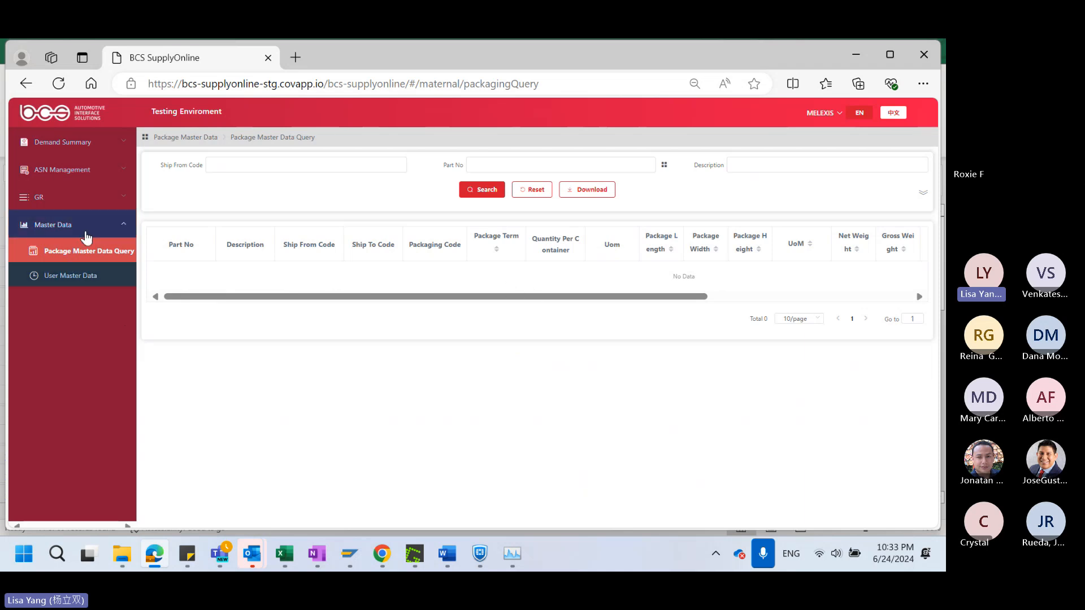
Open the MELEXIS record in User Master Data for editing, select its user email, and save the record
left_click(56, 286)
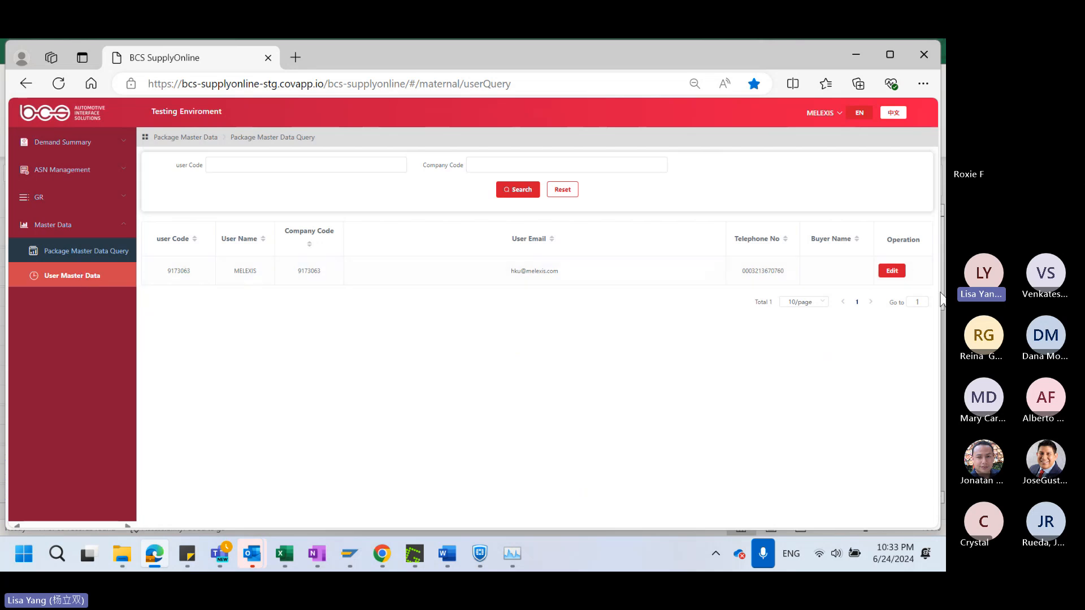
left_click(892, 271)
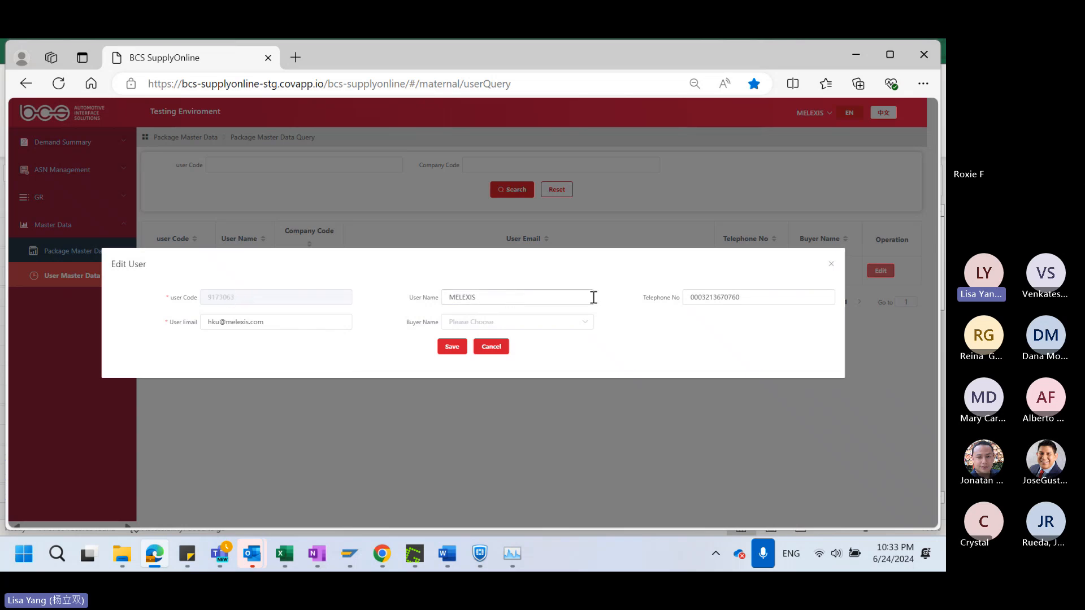
left_click(281, 322)
mouse_move(354, 263)
left_mouse_down()
mouse_move(368, 287)
mouse_move(373, 268)
left_mouse_up()
left_click(274, 328)
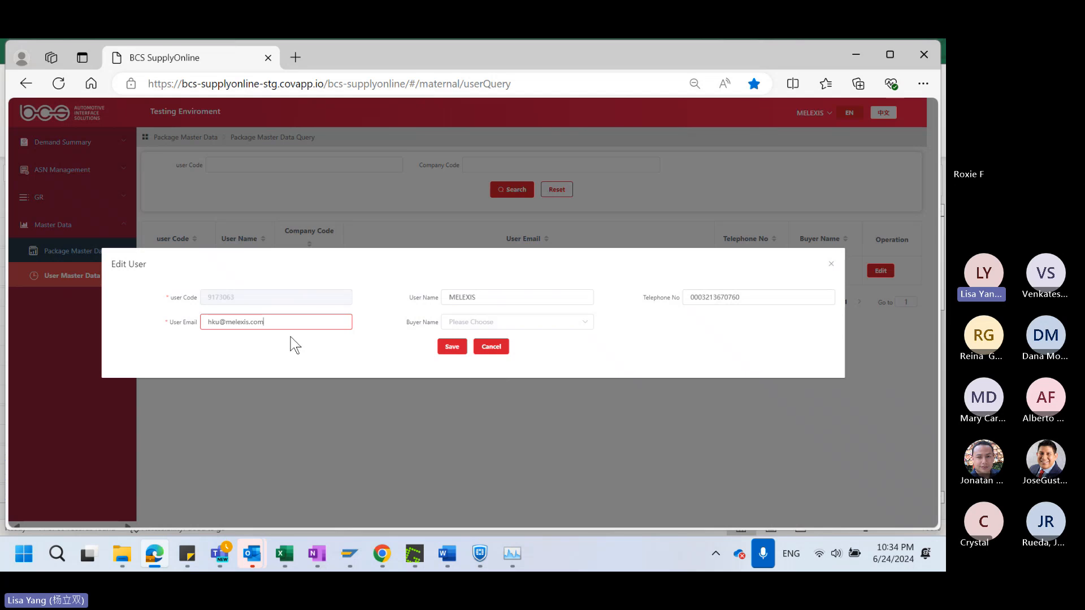
left_click_drag(279, 328, 206, 320)
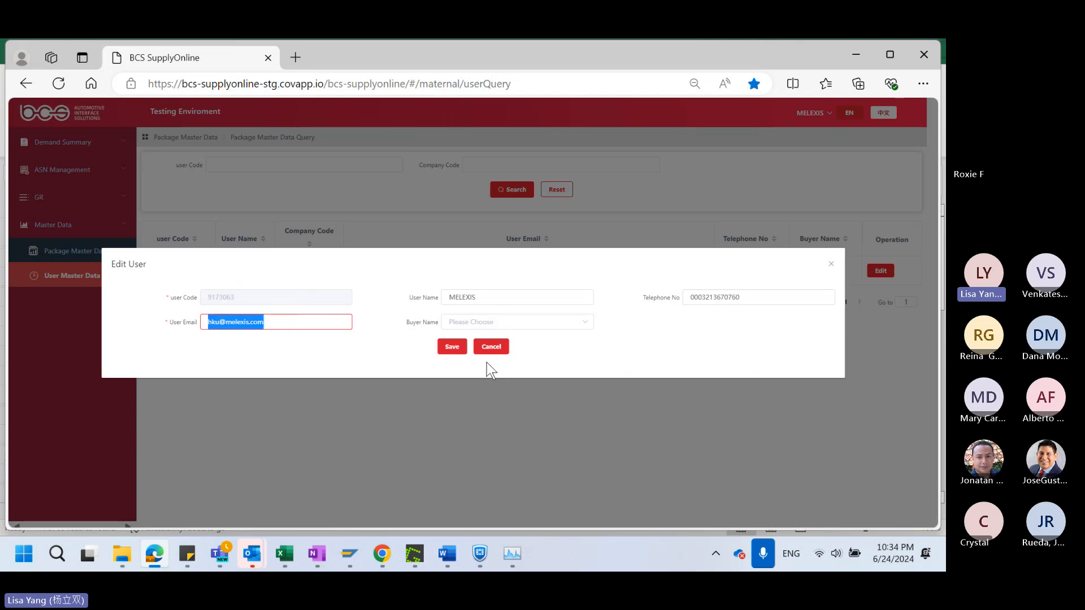
left_click(450, 352)
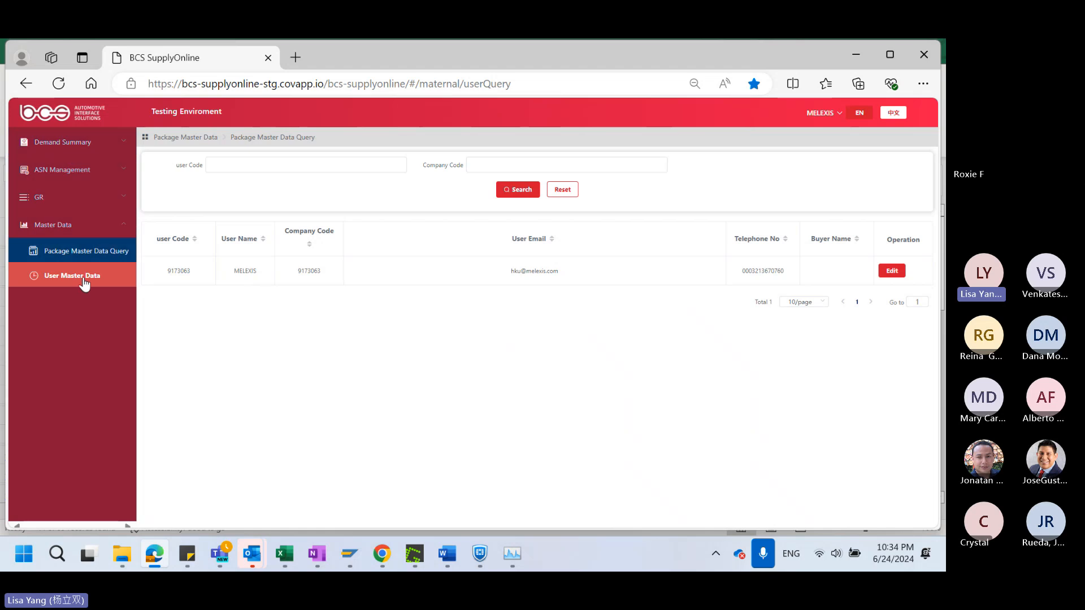
Return to the Demand Summary query to view the current scheduling agreements
left_click(77, 146)
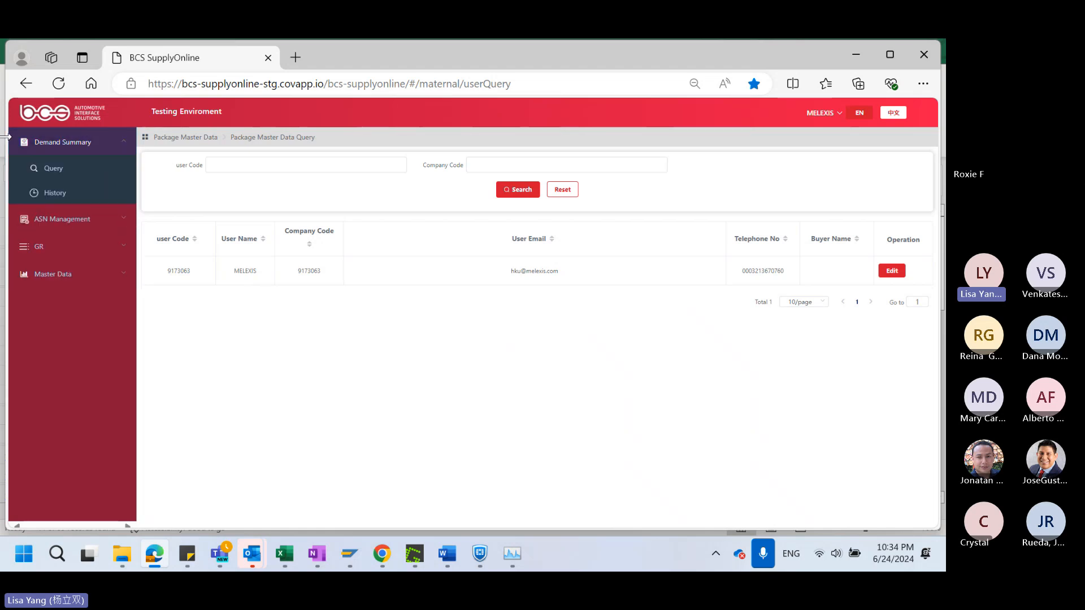
left_click(66, 175)
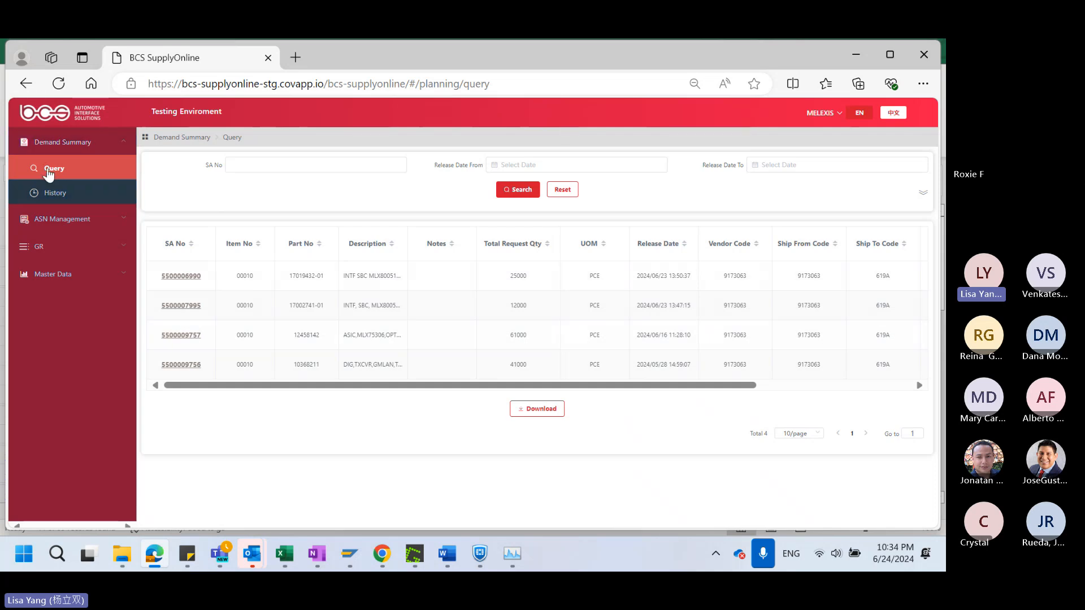
Leave the Demand Summary query and open the ASN Creation page under ASN Management
left_click(548, 416)
left_click(72, 219)
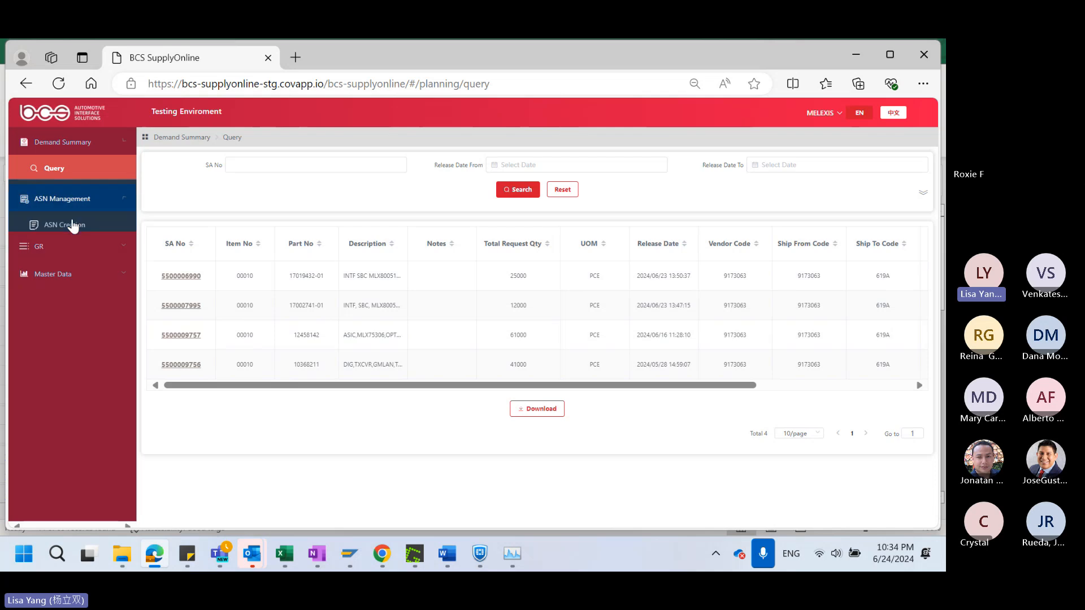
left_click(48, 198)
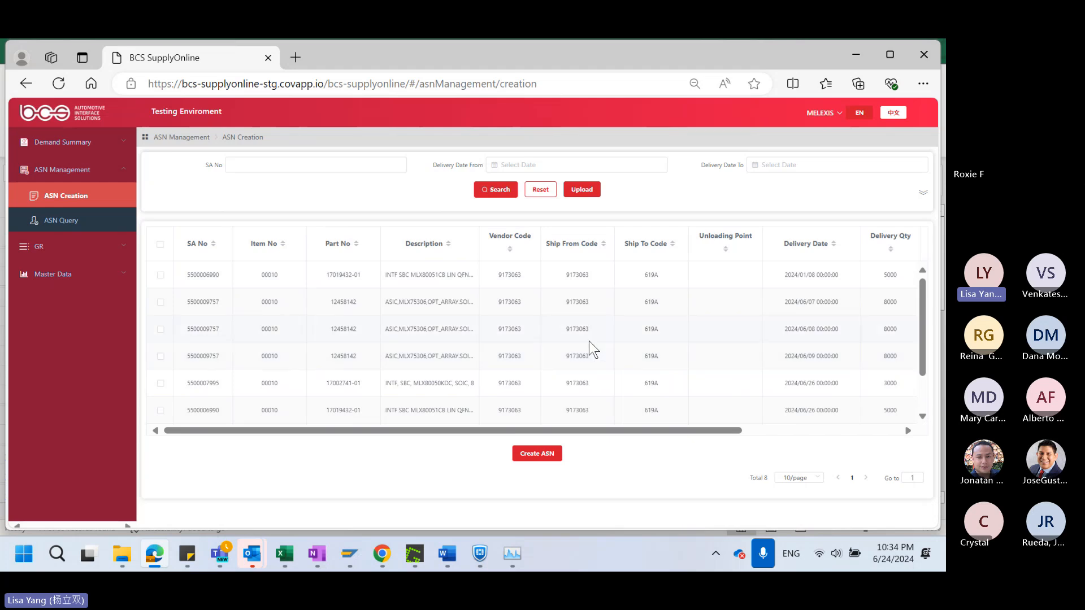
Open the details of the deleted ASN with shipment date 2024/06/21 00:00:00 from ASN Query
left_click(69, 225)
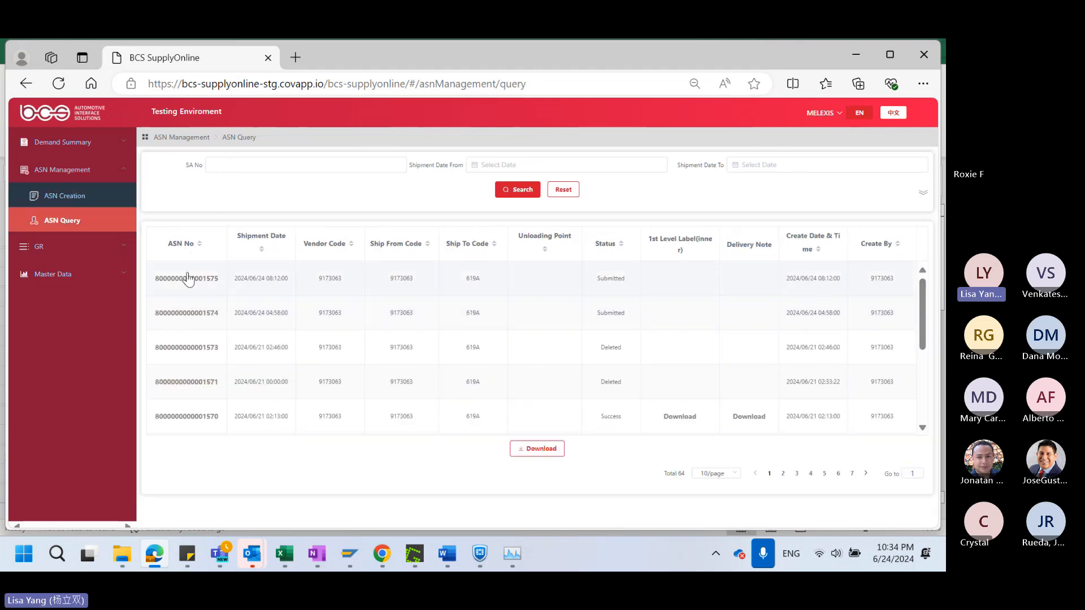
scroll(193, 317, "down", 2)
left_click(195, 342)
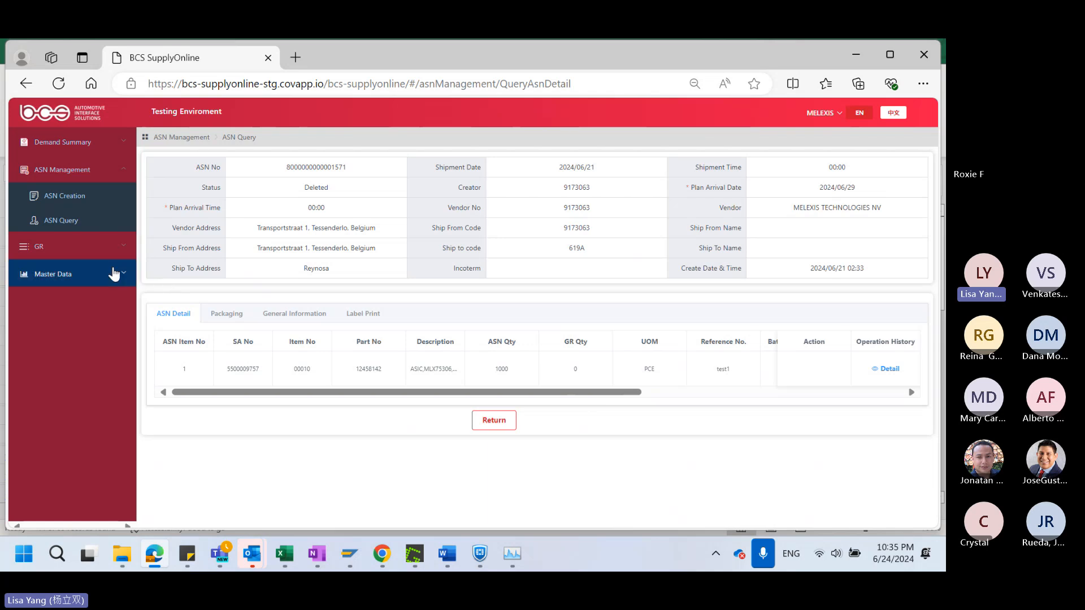
left_click(78, 149)
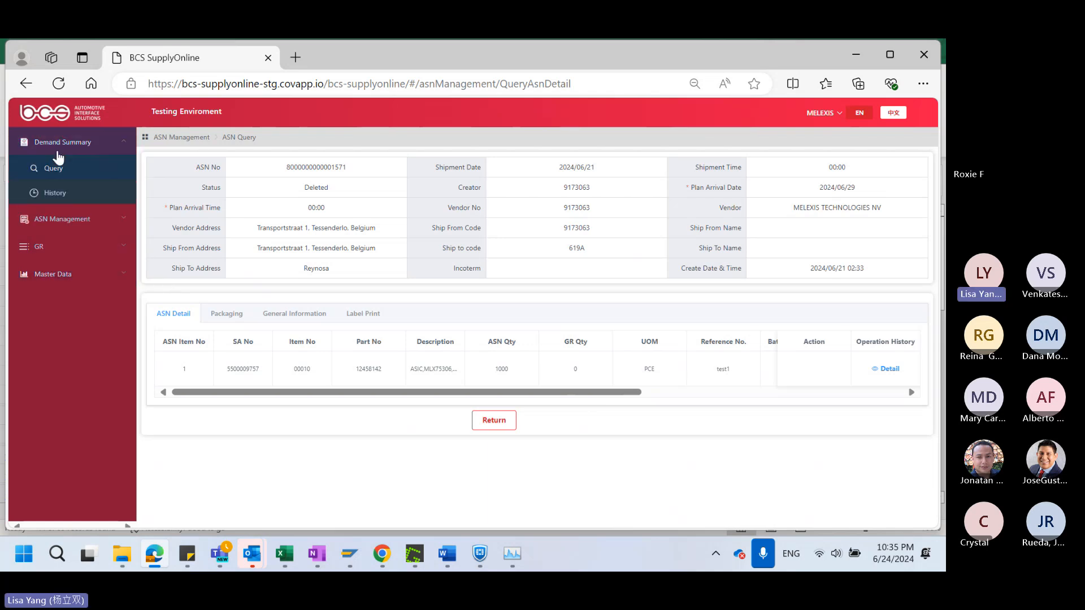
left_click(55, 168)
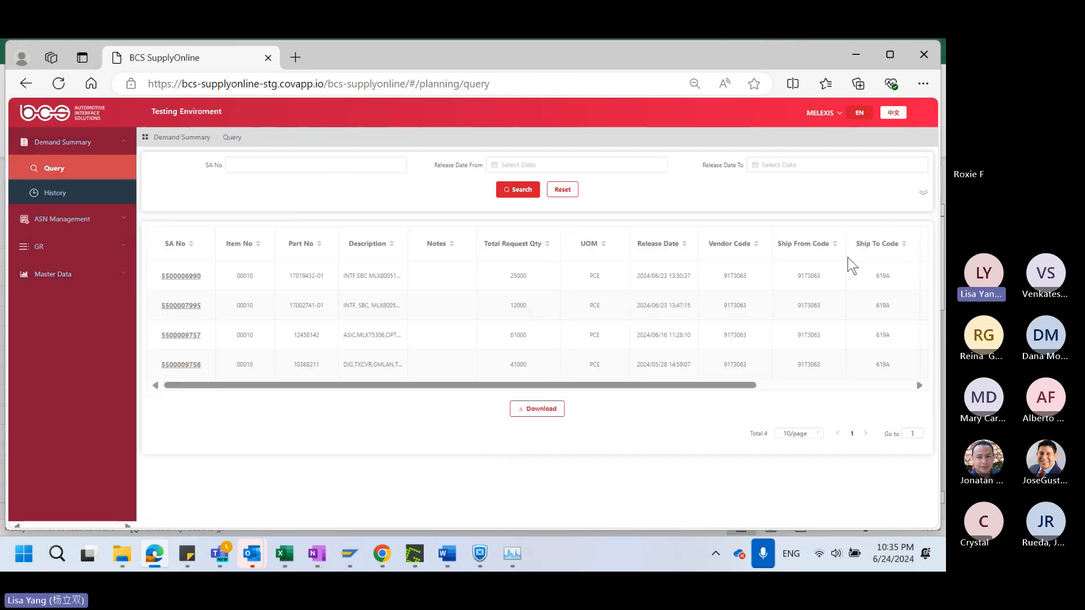
left_click(923, 193)
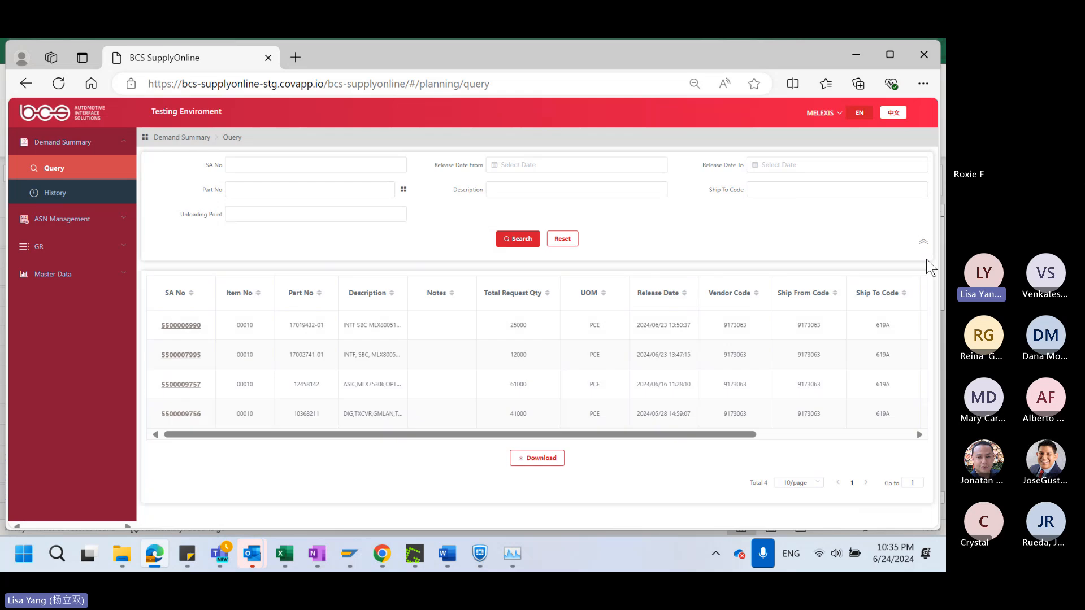
left_click(242, 169)
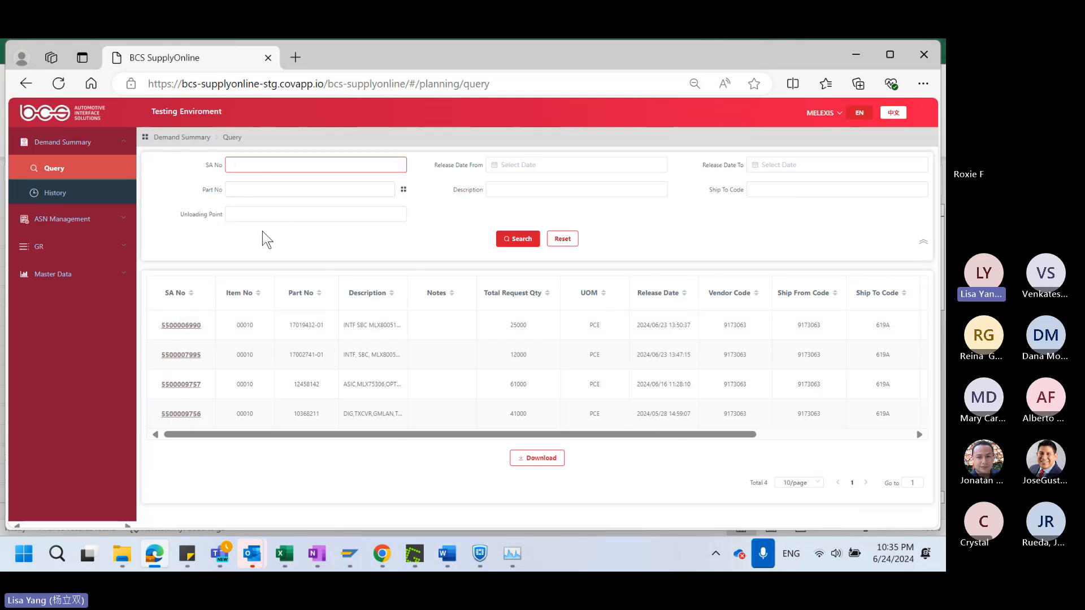
left_click_drag(331, 325, 291, 326)
key("ctrl+c")
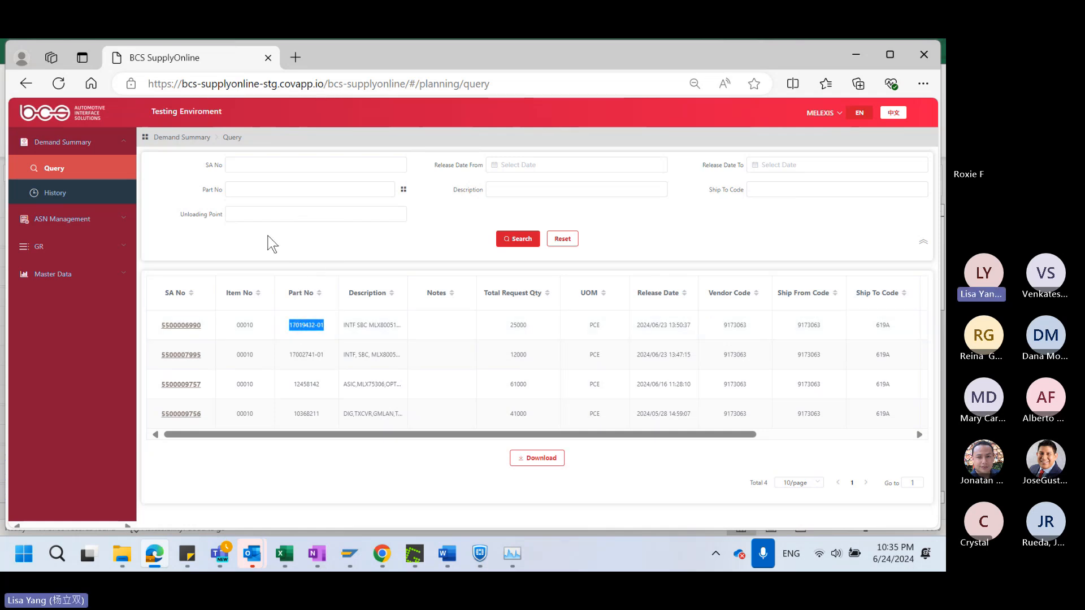
left_click(259, 188)
key("ctrl+v")
left_click(518, 239)
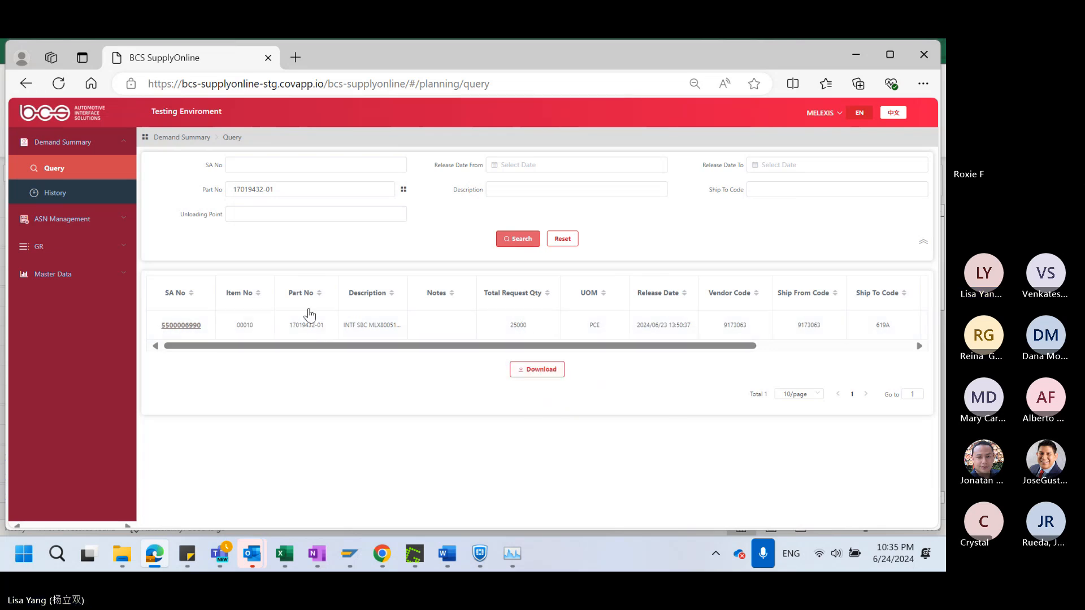
left_click(544, 376)
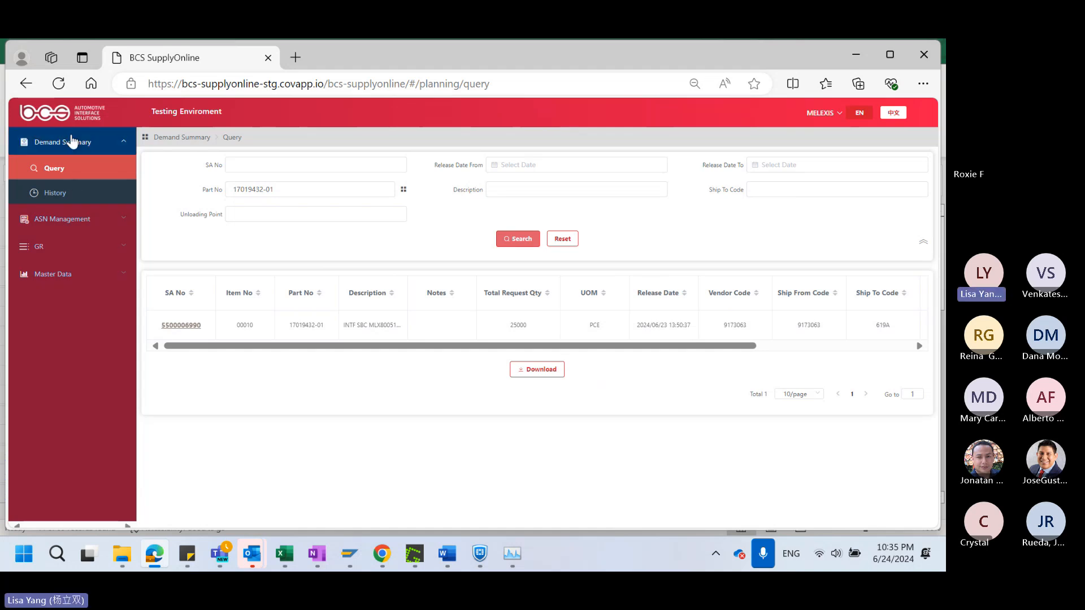
left_click(535, 370)
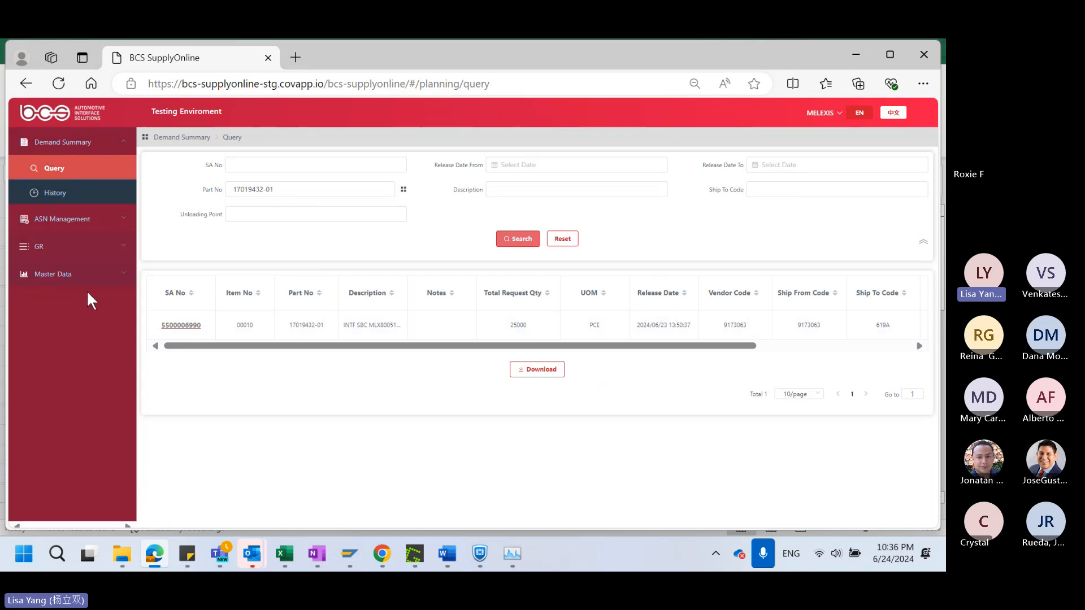
left_click(292, 215)
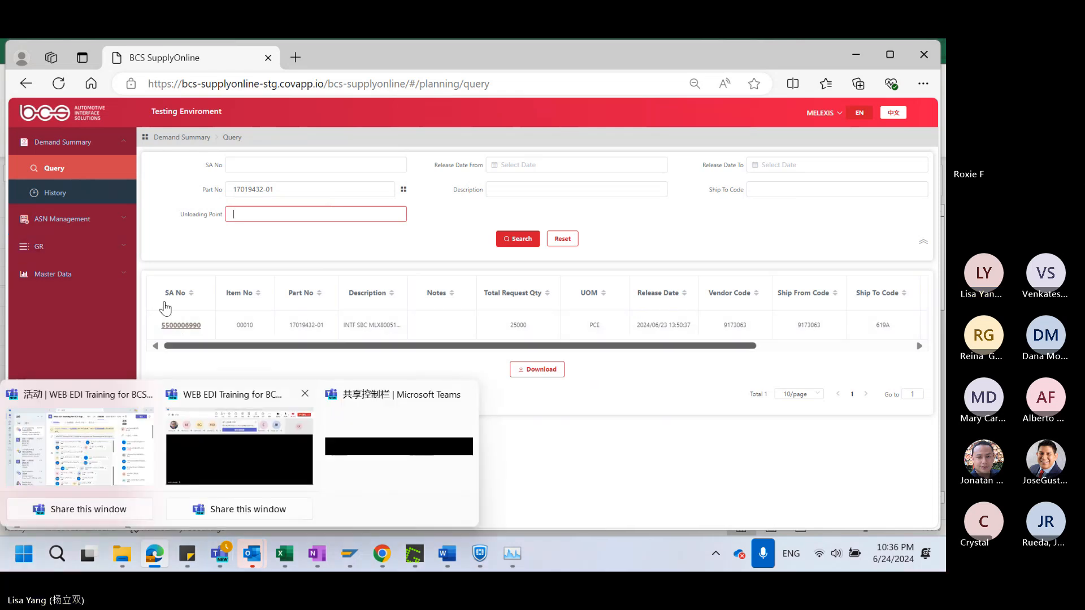
left_click(77, 225)
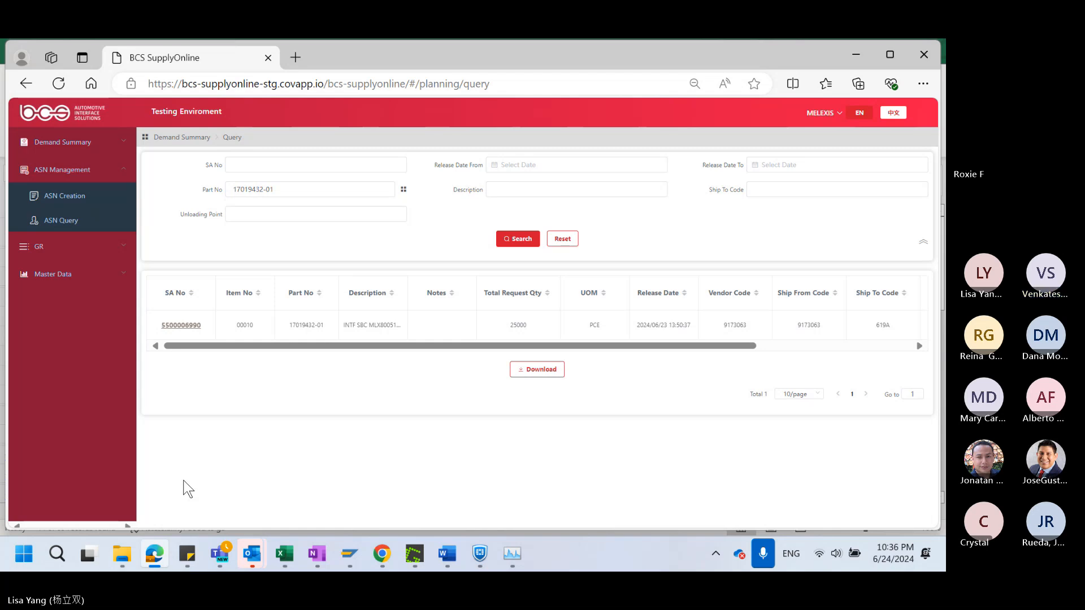
Switch to the Teams meeting window, dismiss the spoken-language notice, and return to BCS SupplyOnline in the browser
left_click(220, 553)
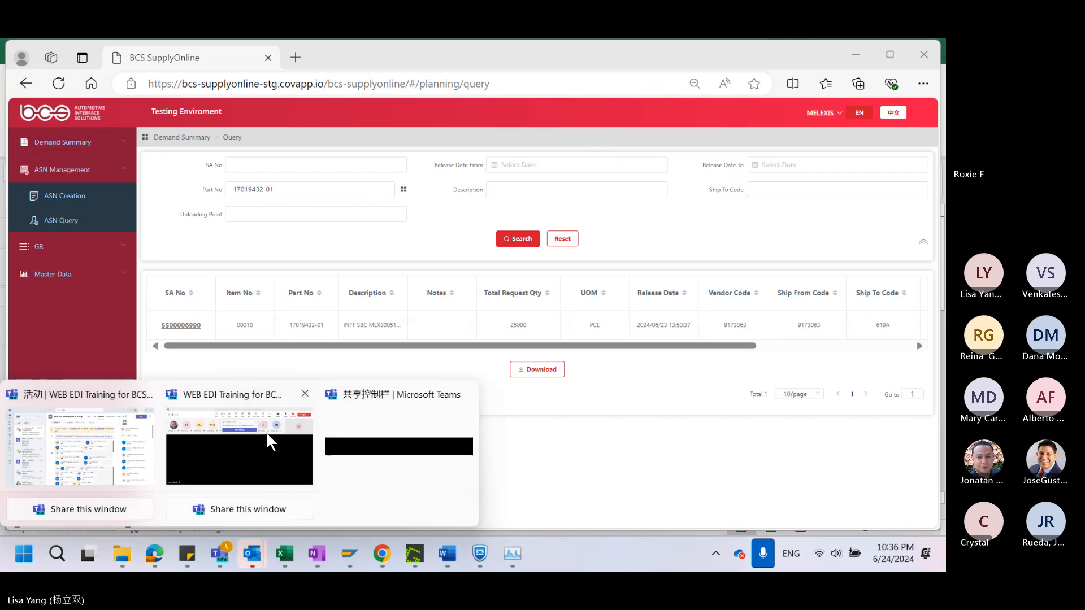
left_click(232, 449)
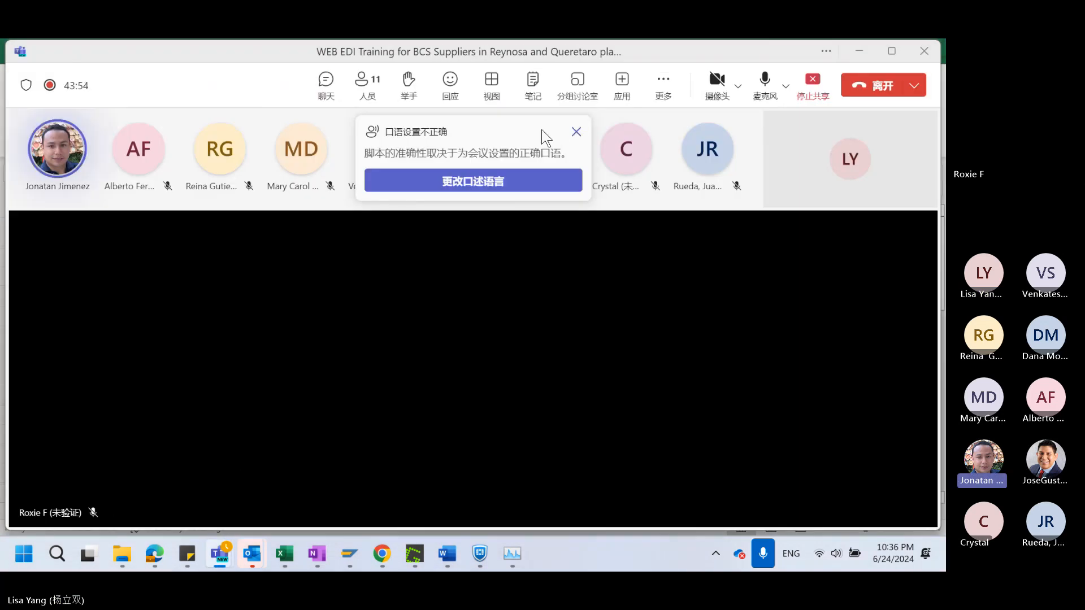
left_click(575, 132)
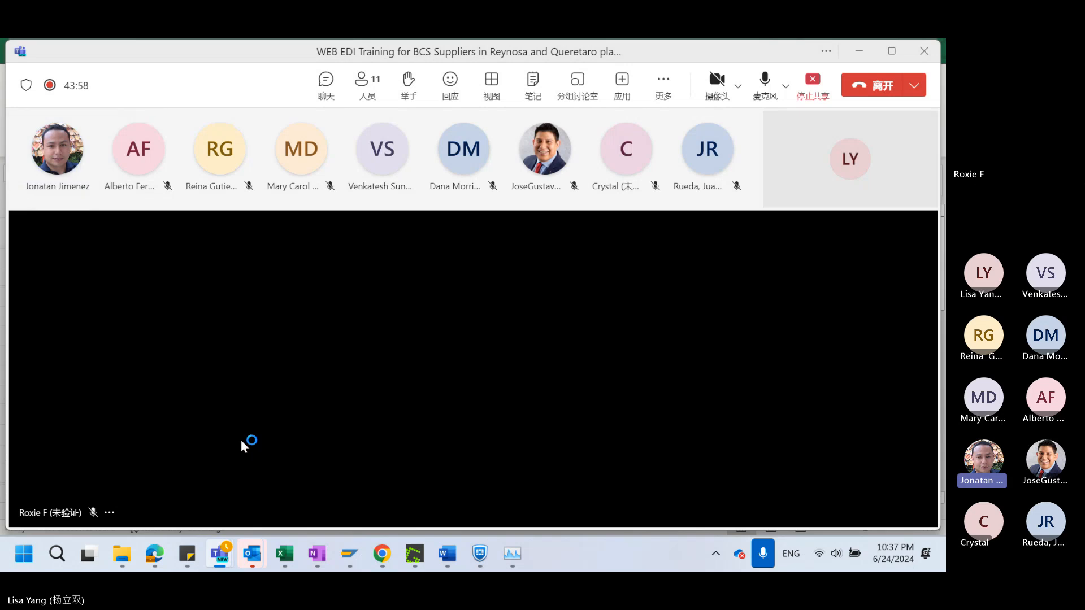
left_click(157, 545)
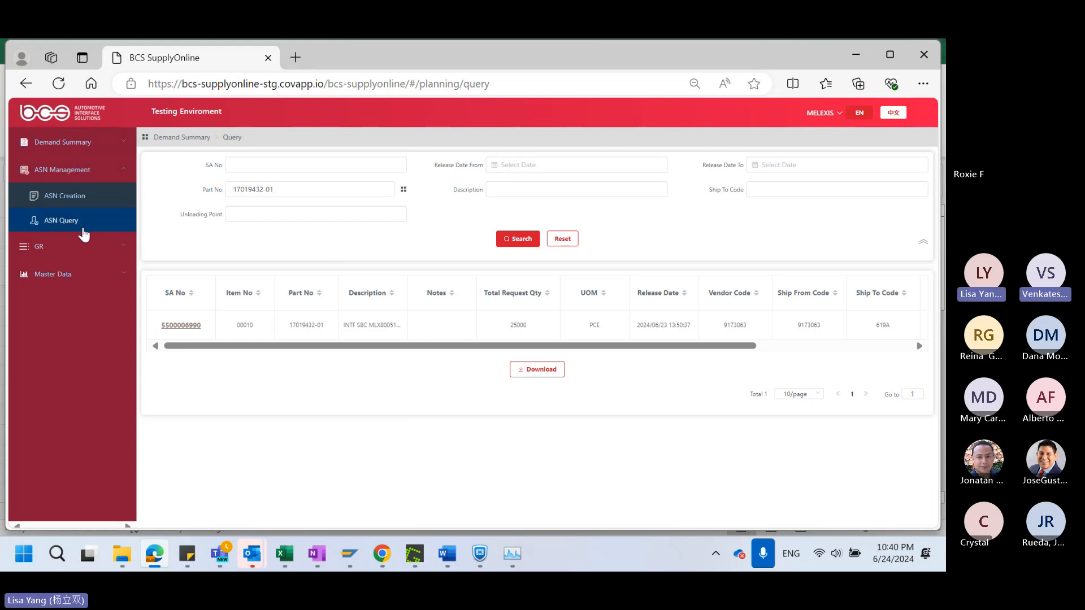
Open the details of the successful ASN with shipment date 2024/06/21 02:13:00 from ASN Query
left_click(67, 144)
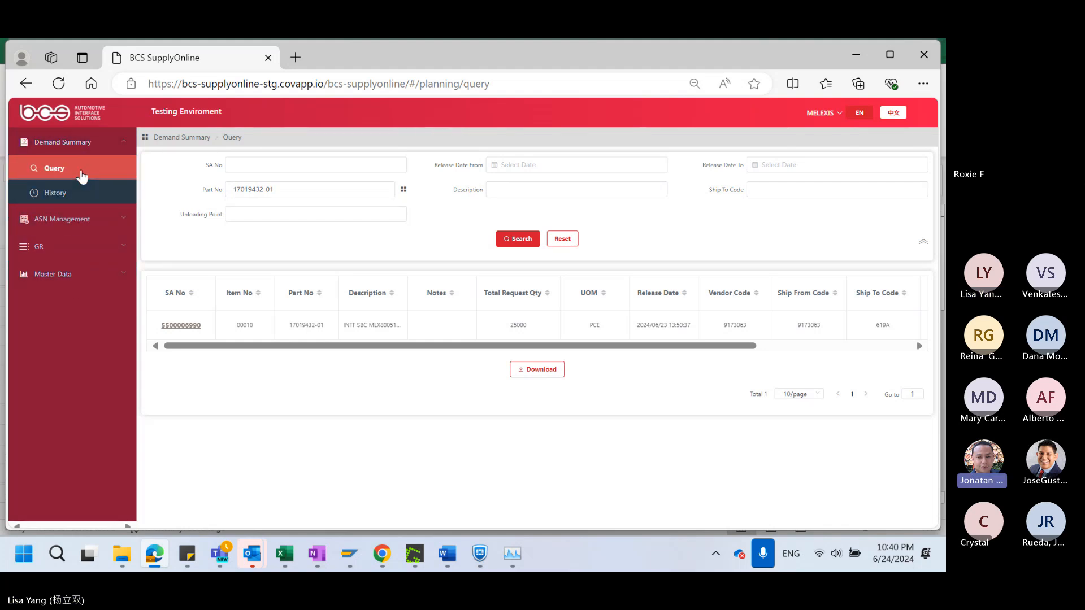
left_click(77, 220)
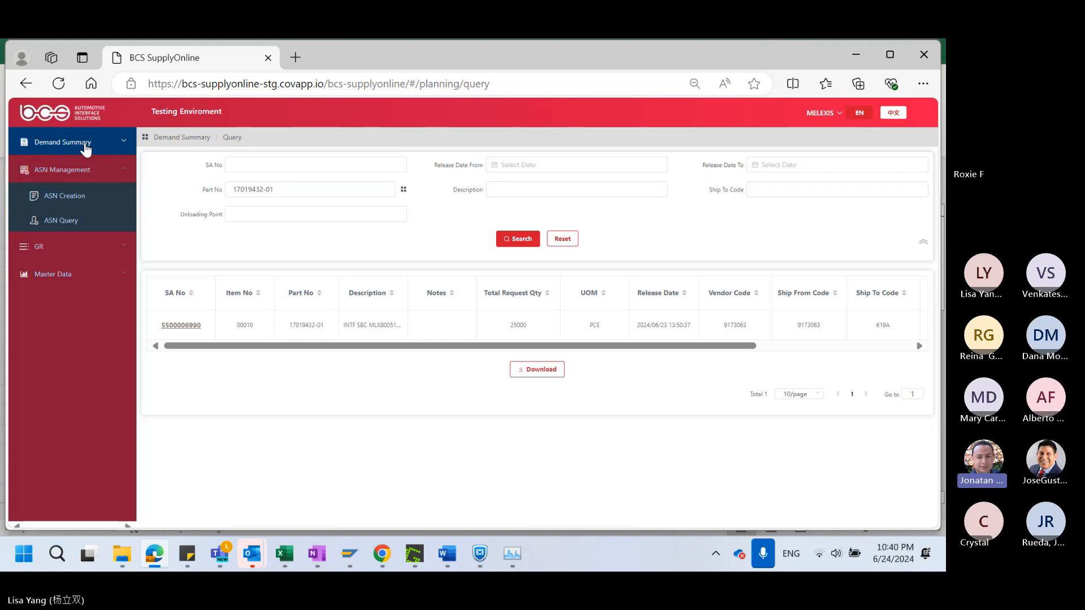
left_click(62, 220)
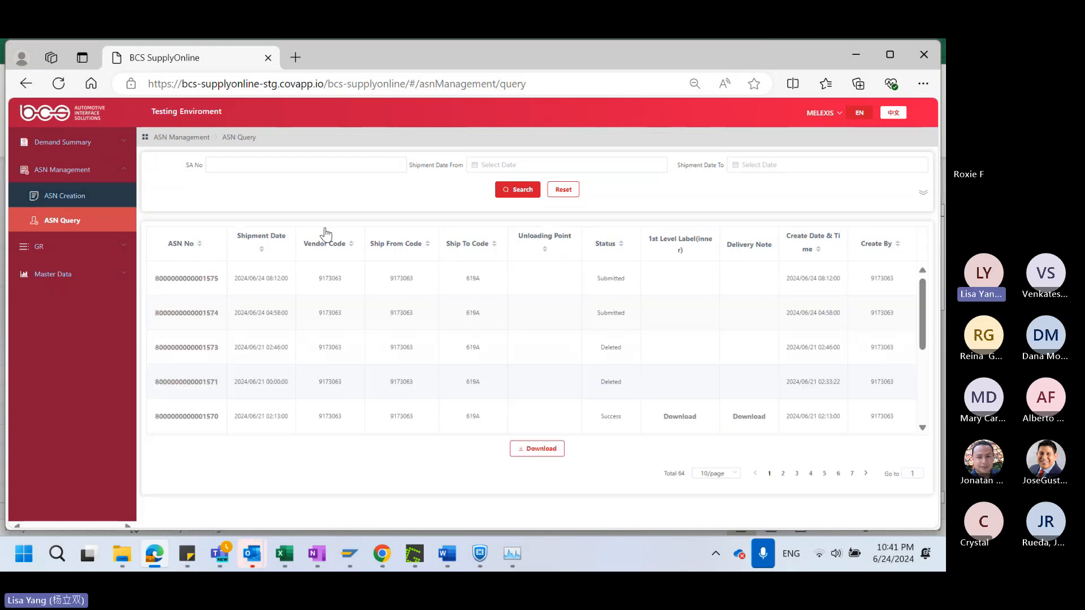
scroll(590, 368, "down", 2)
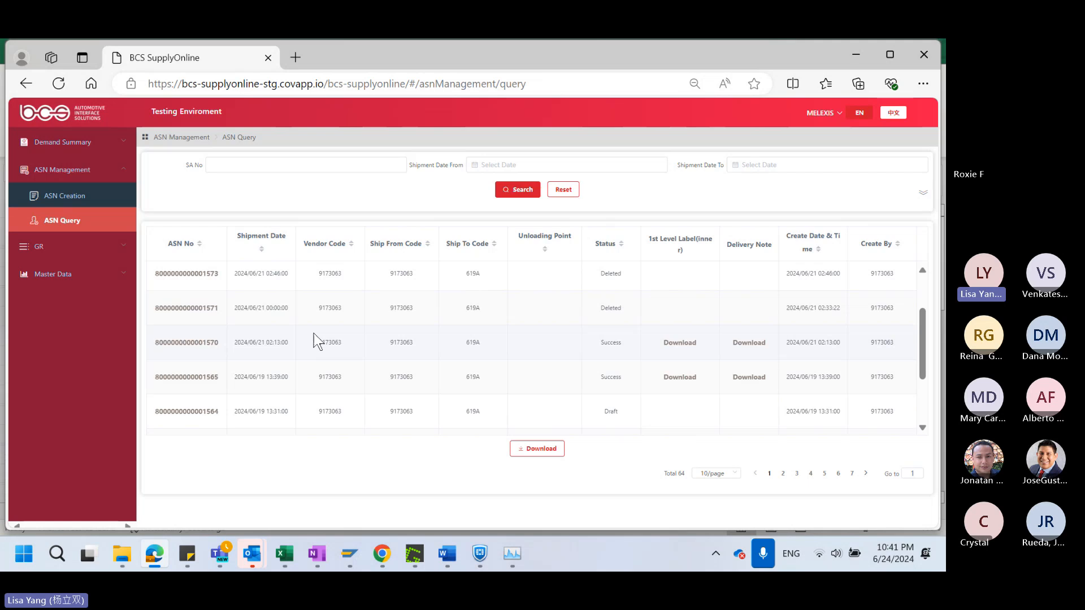
left_click(176, 341)
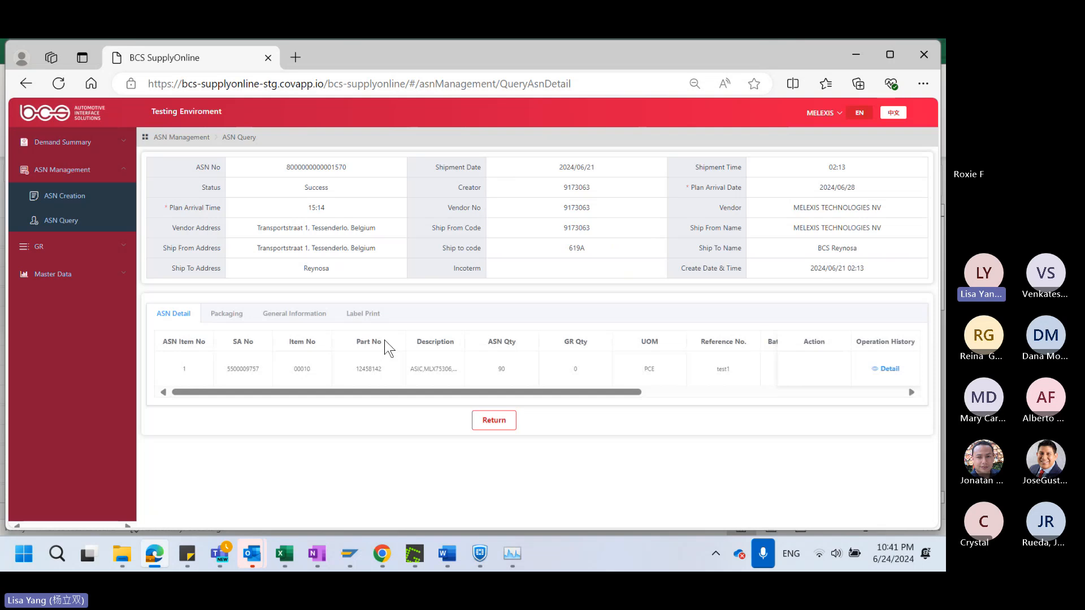
Try to download the delivery note and the first-level label PDFs of this ASN
left_click(362, 314)
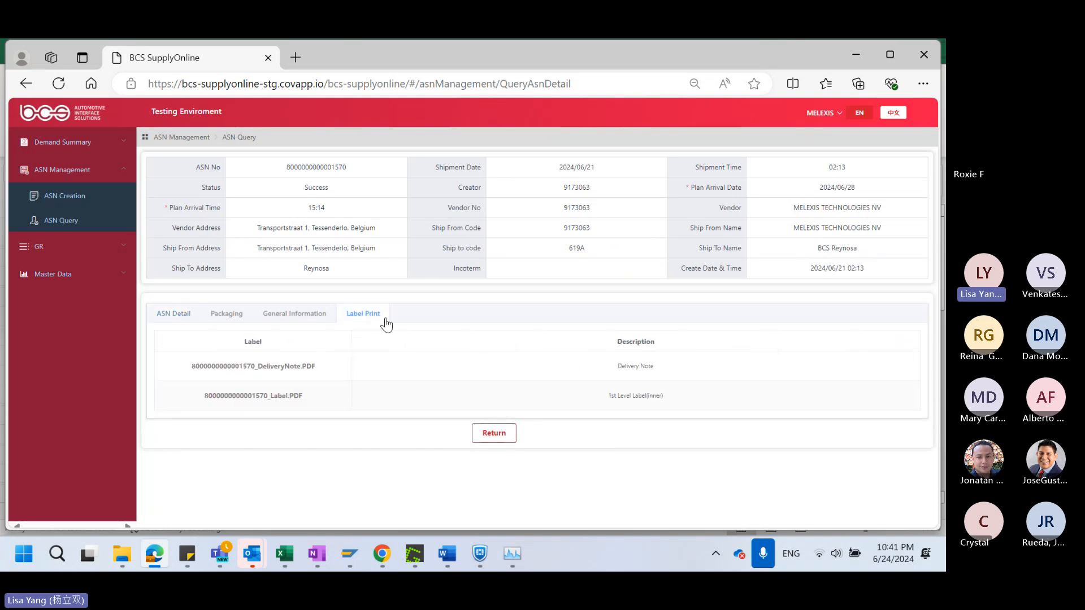
left_click(285, 367)
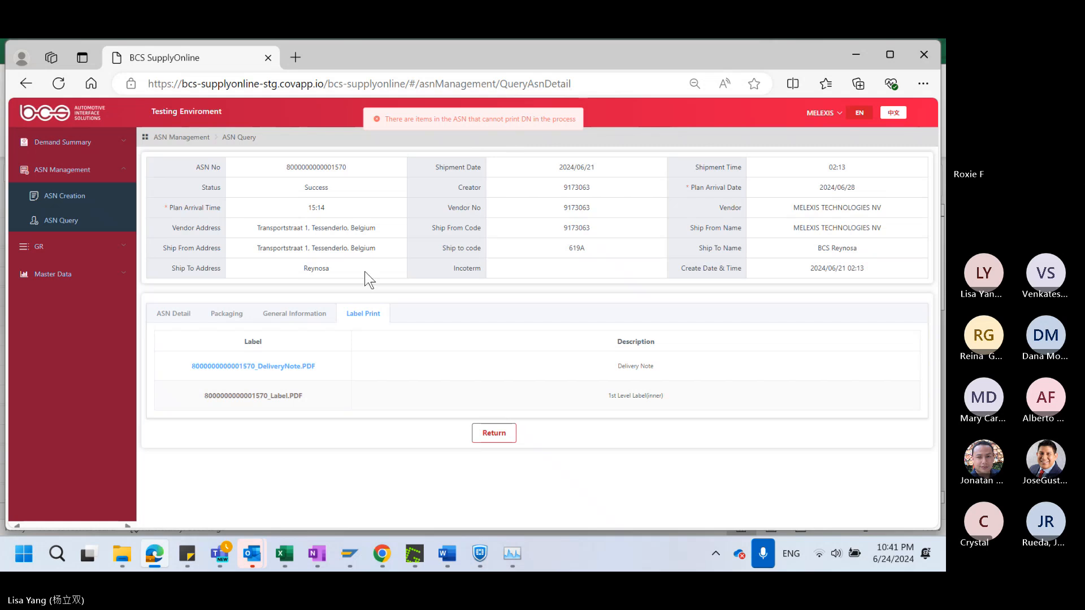
left_click(282, 398)
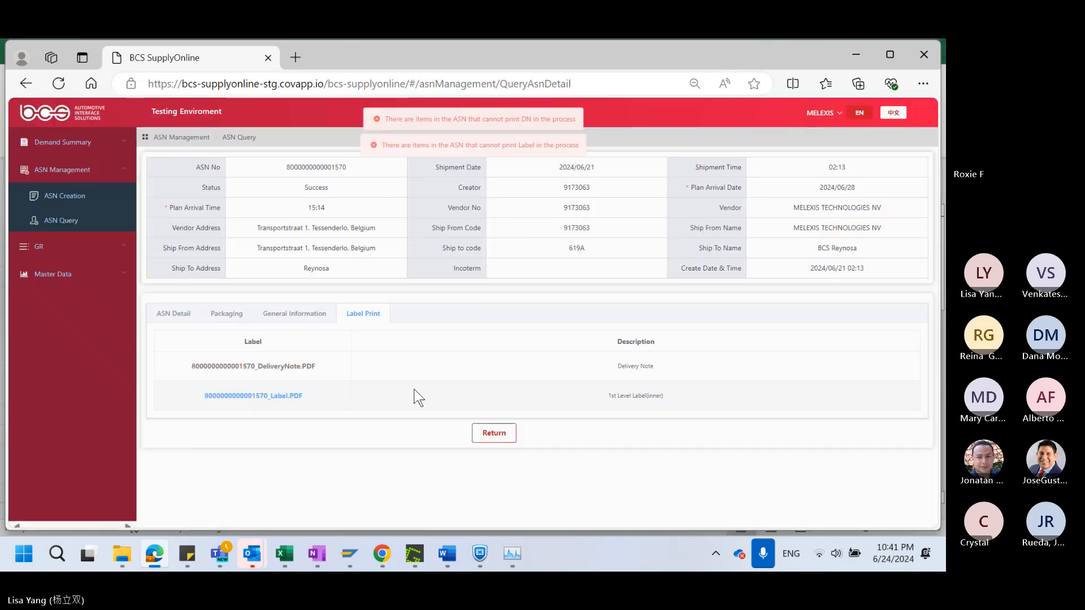
Download and open the delivery note PDF of the successful ASN with shipment date 2024/06/19 13:31:00
left_click(62, 225)
scroll(565, 350, "down", 5)
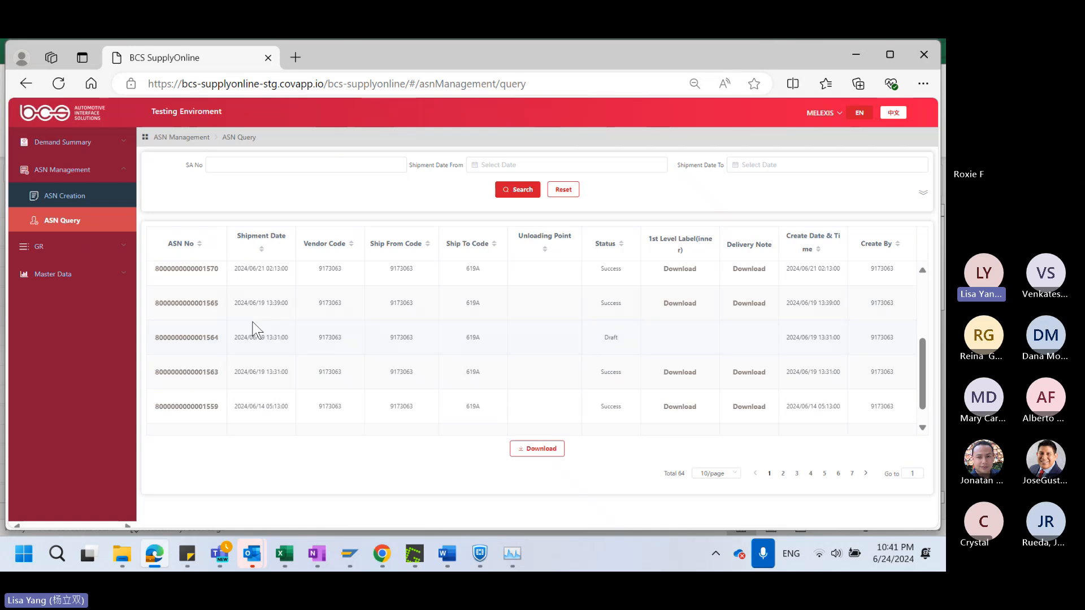
left_click(188, 372)
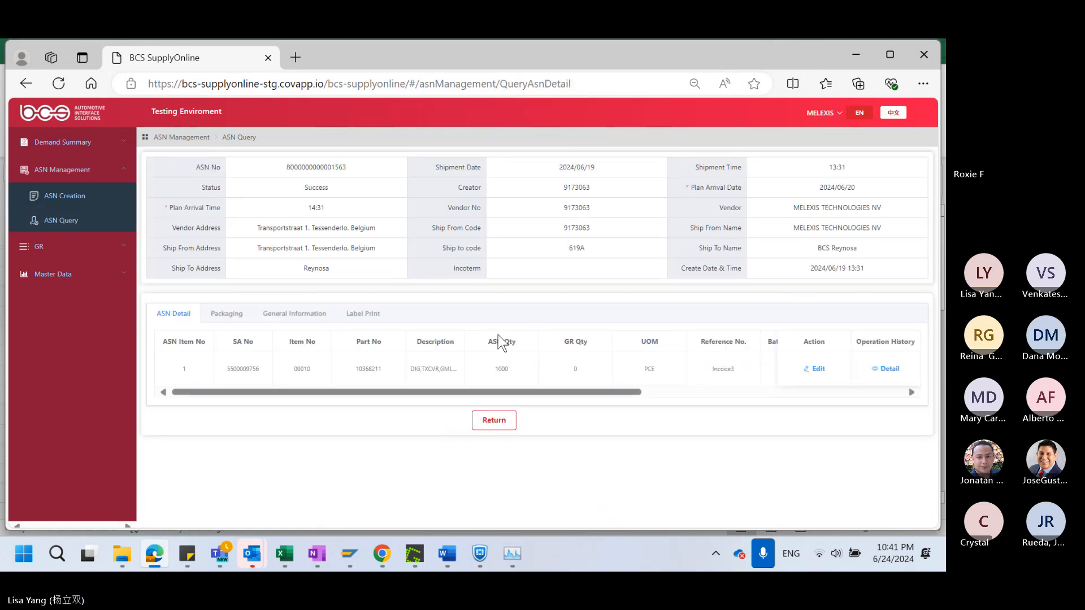
left_click(363, 313)
left_click(304, 367)
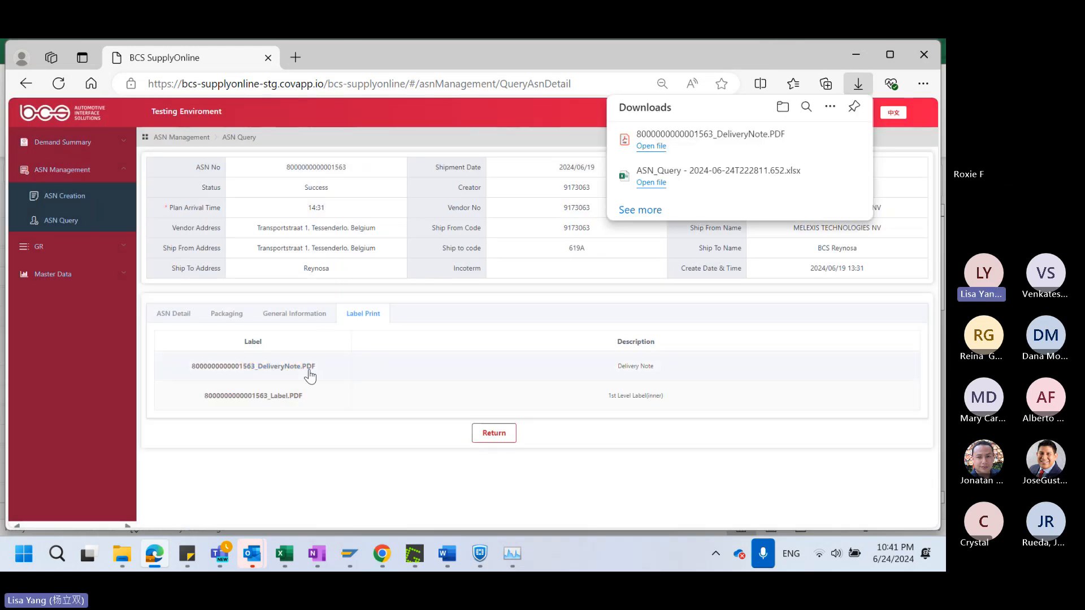
left_click(651, 146)
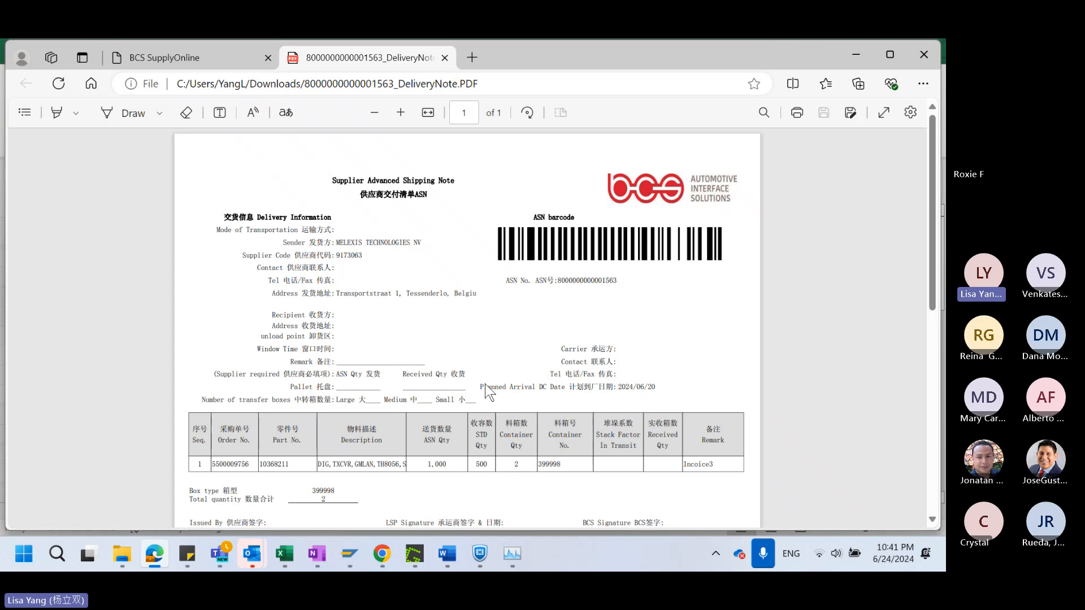
Review the delivery note PDF, covering its title, delivery information, ASN barcode, item table, remark and signature fields
scroll(492, 425, "down", 3)
scroll(493, 423, "up", 4)
scroll(602, 335, "down", 1)
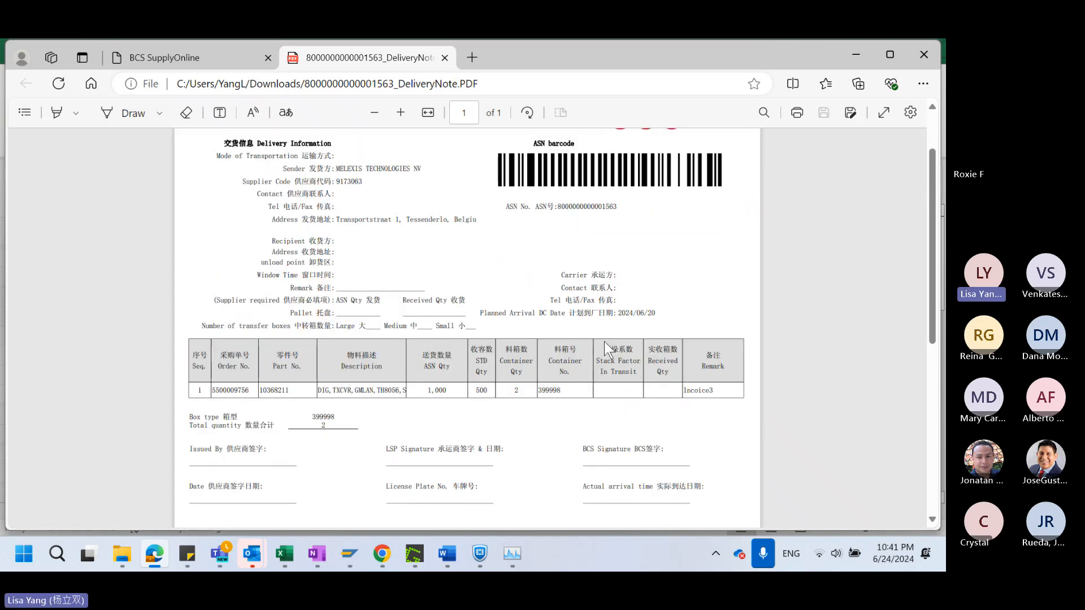
scroll(590, 432, "up", 2)
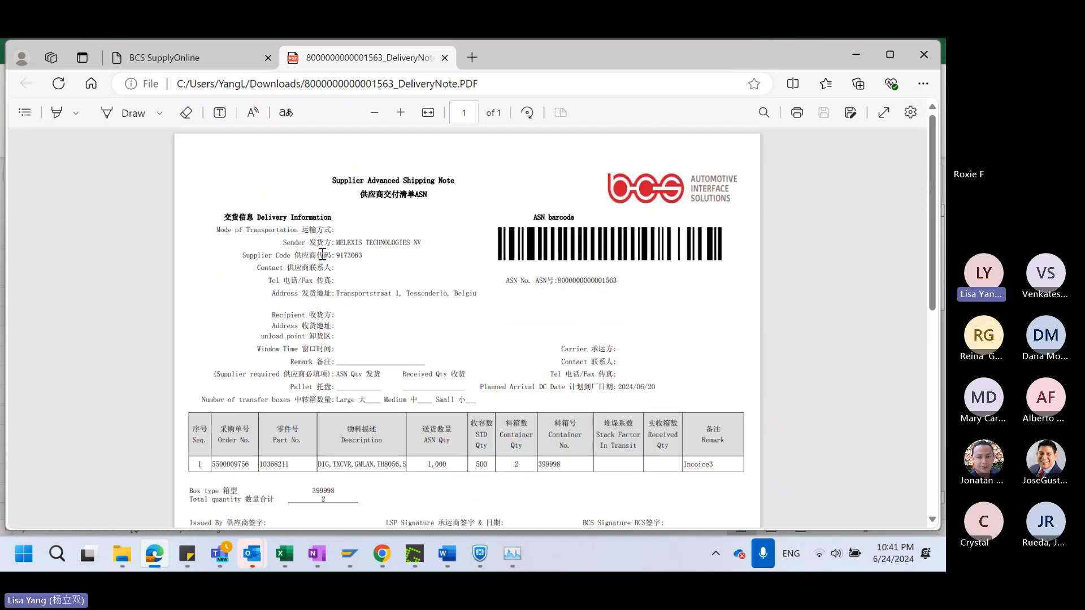
scroll(450, 400, "down", 5)
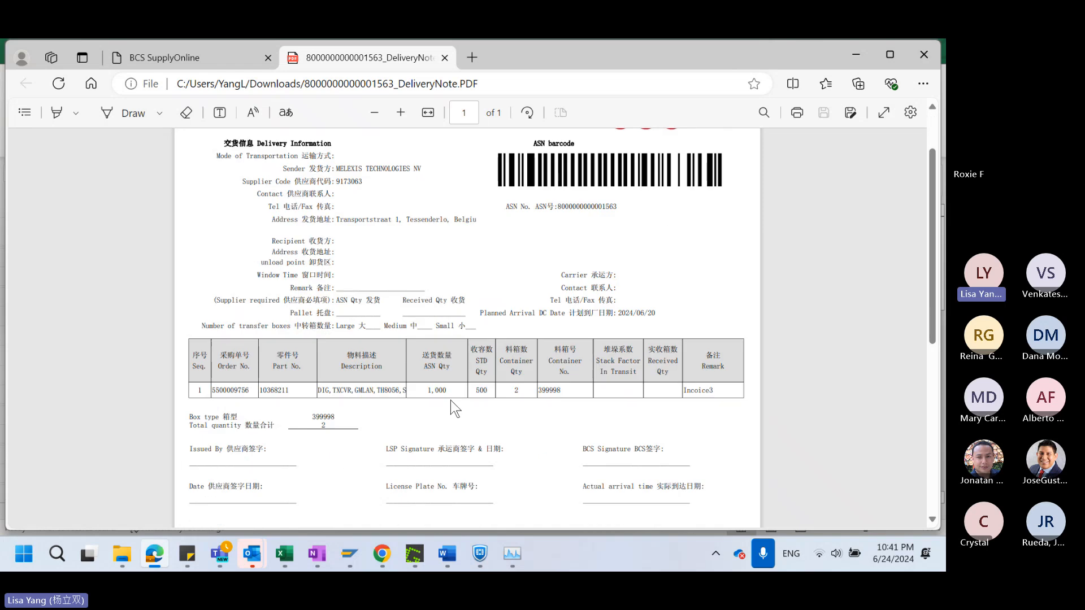
scroll(449, 400, "up", 5)
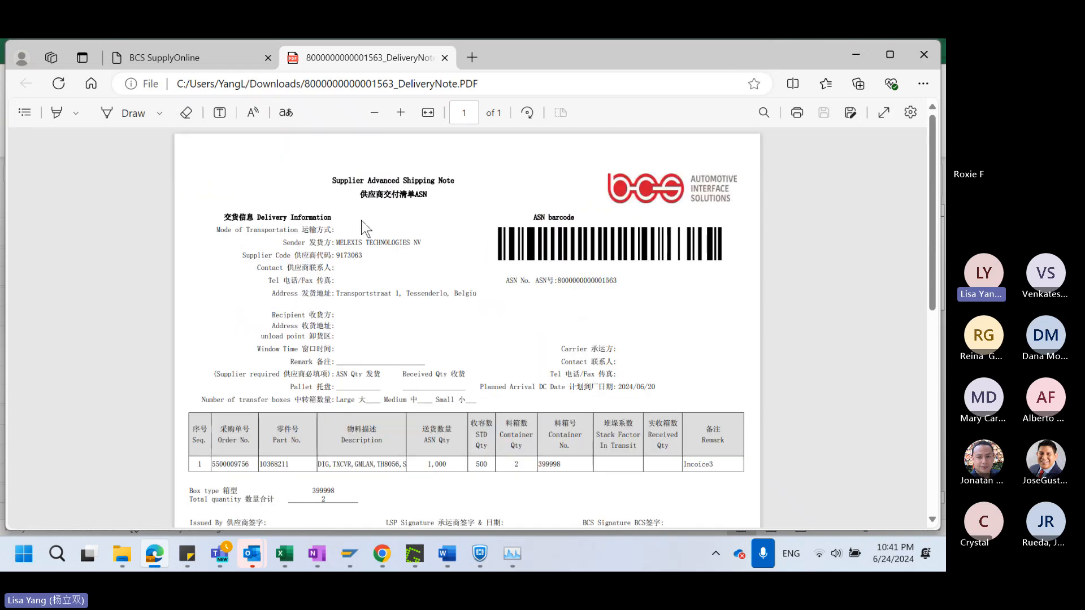
left_click_drag(334, 181, 374, 185)
left_click(439, 213)
scroll(240, 418, "down", 1)
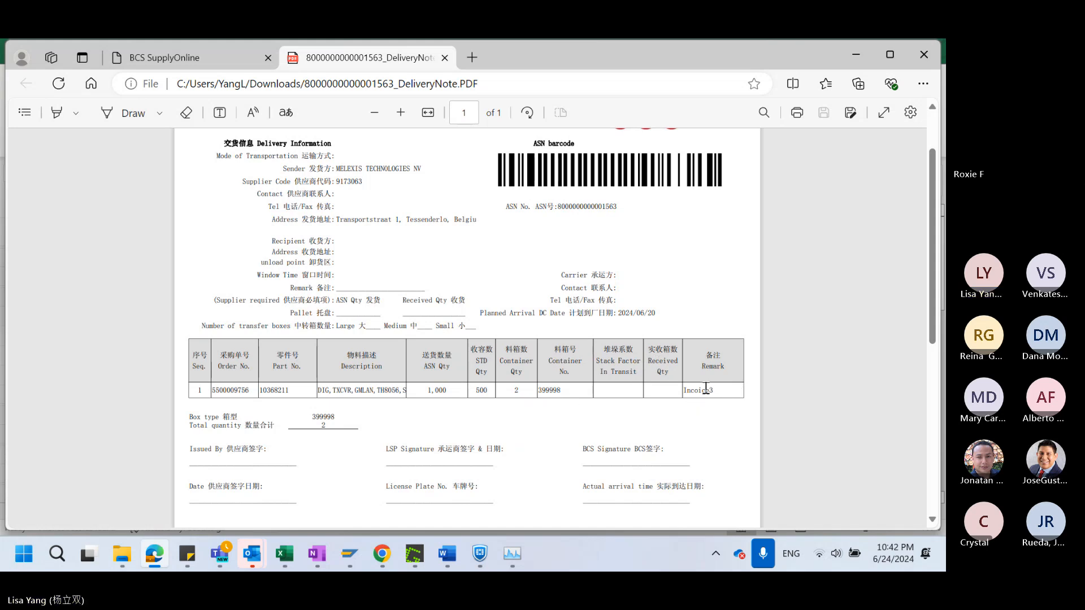
Recheck the delivery note PDF from its header and ASN barcode down to the item table and signature fields
scroll(705, 390, "up", 2)
scroll(704, 385, "down", 2)
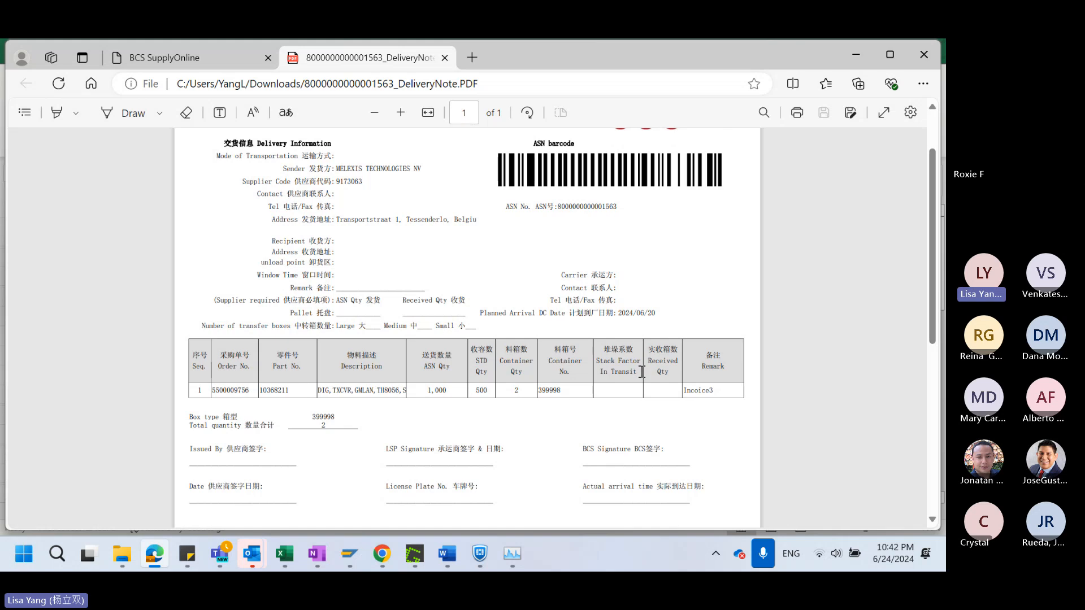
scroll(644, 384, "down", 2)
scroll(586, 226, "up", 4)
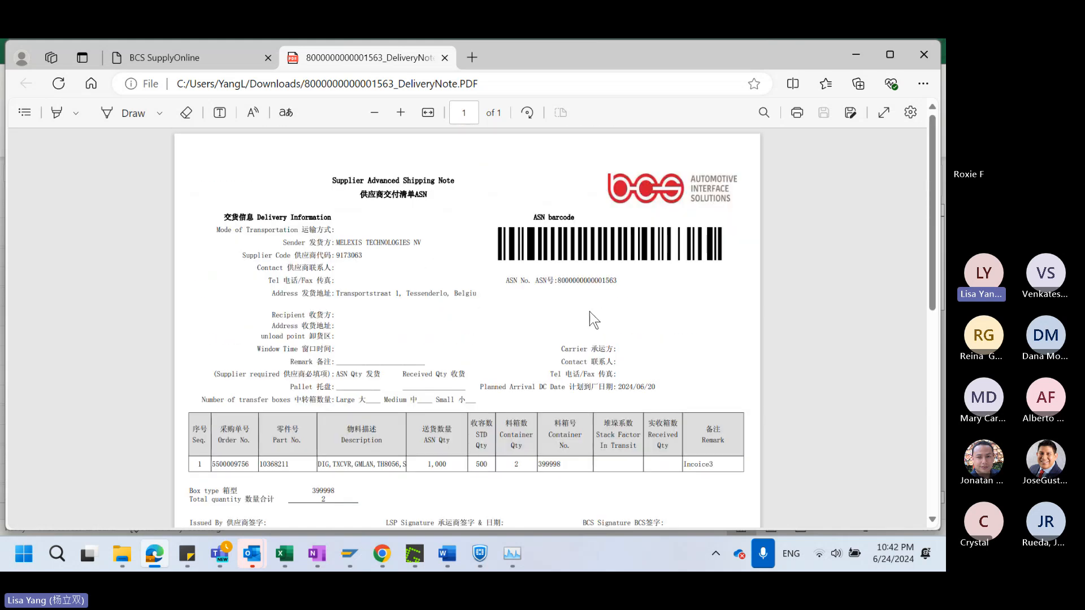
scroll(593, 339, "down", 3)
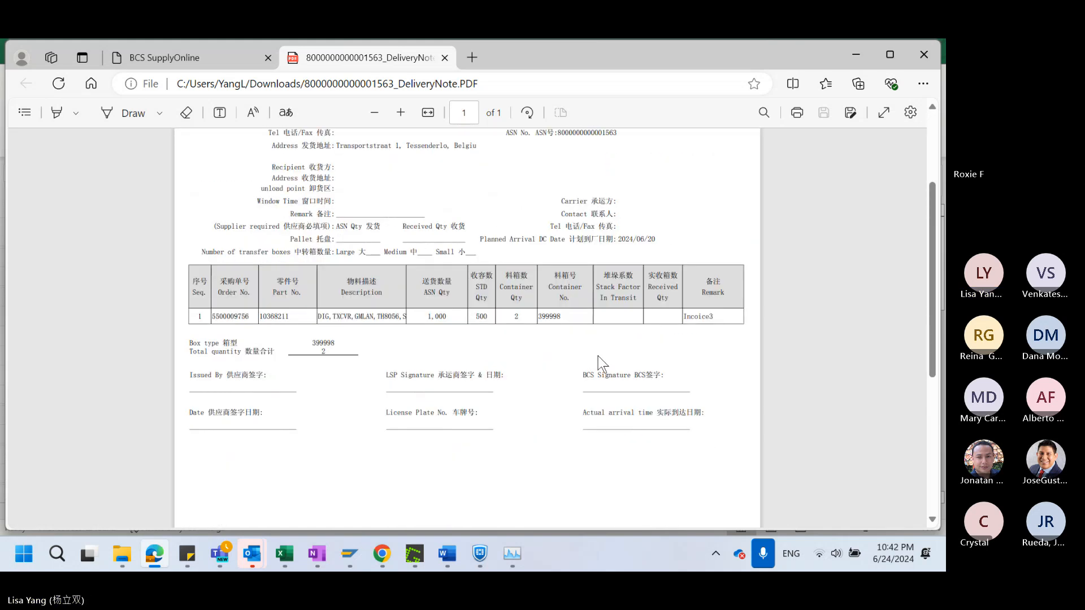
scroll(602, 363, "up", 3)
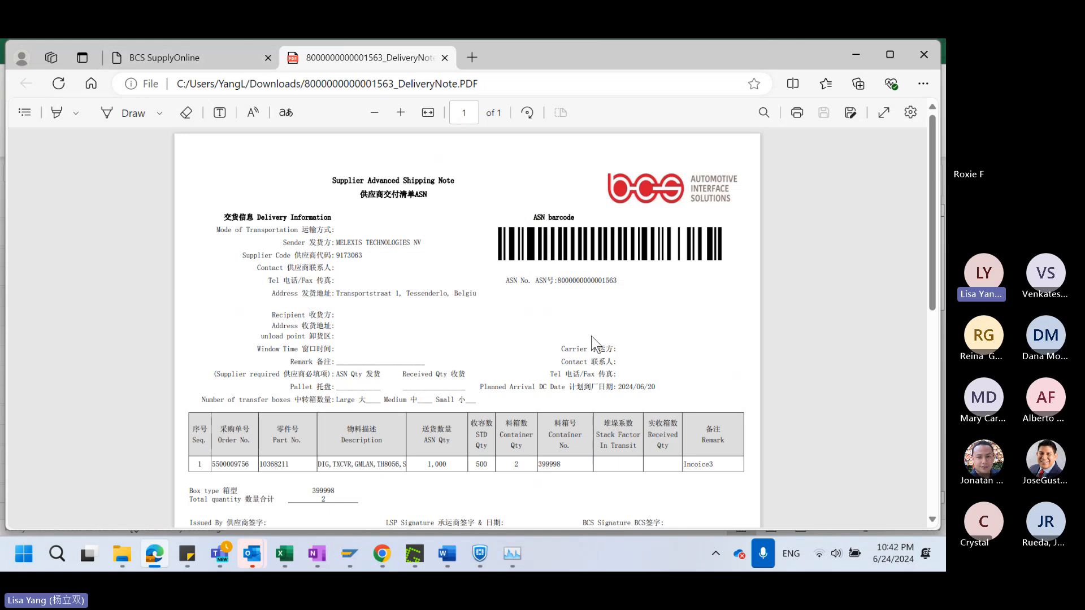
Download the first-level (inner) label PDF of this ASN from SupplyOnline and open it
left_click(225, 60)
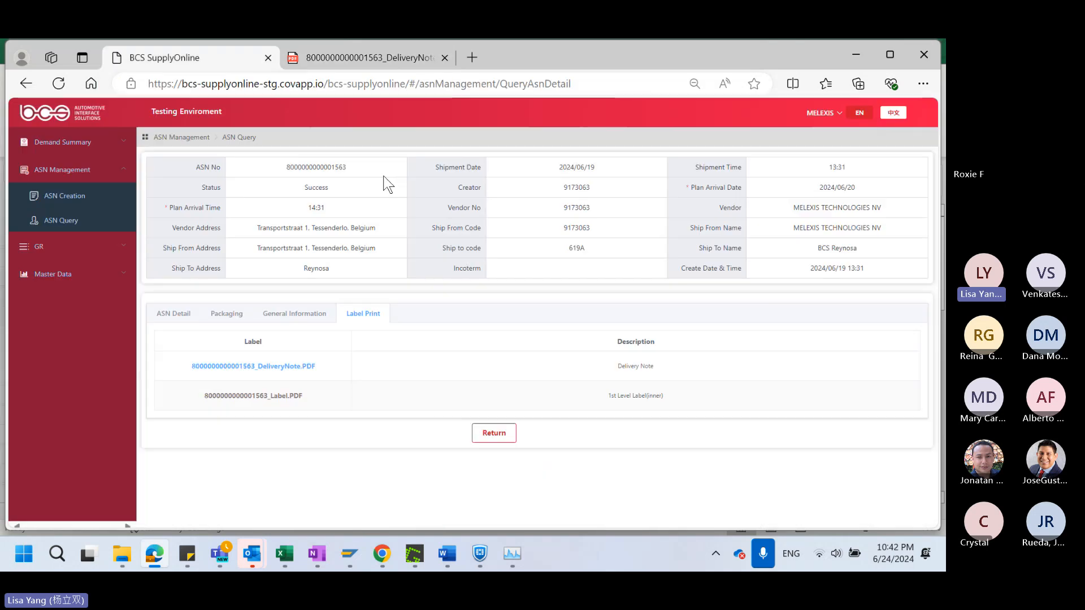
left_click(281, 401)
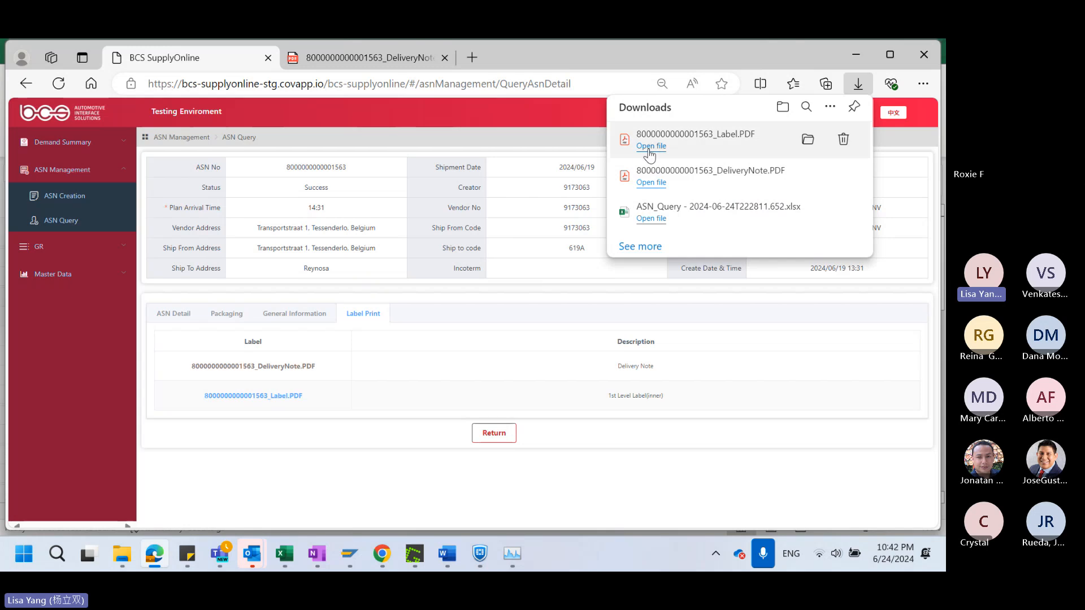
left_click(650, 145)
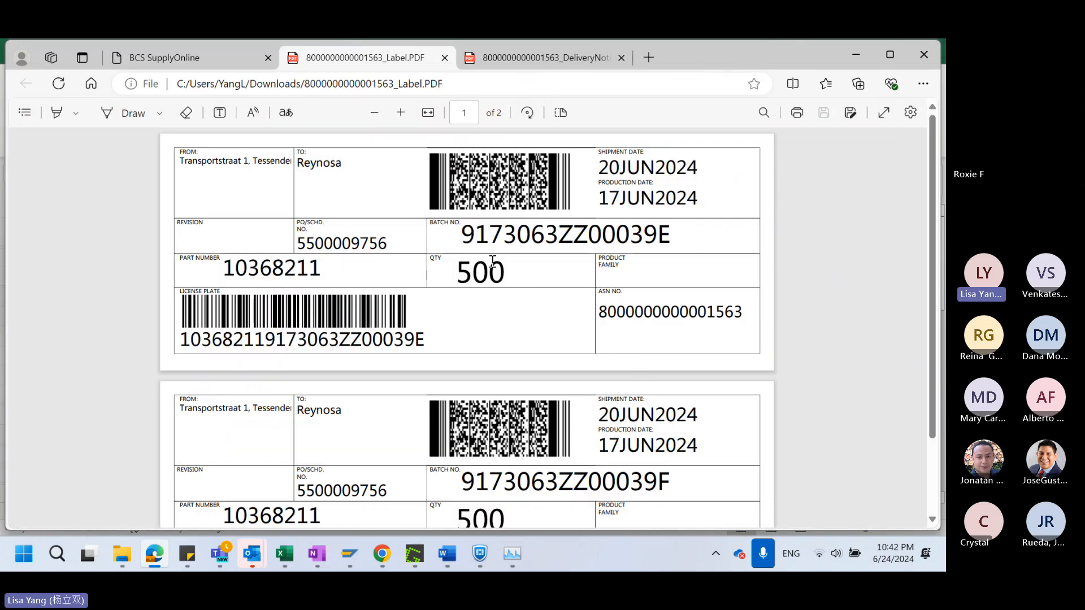
Examine both pages of the label PDF, covering addresses, dates, batch number, part number, quantity, barcodes and ASN number
scroll(395, 288, "down", 3)
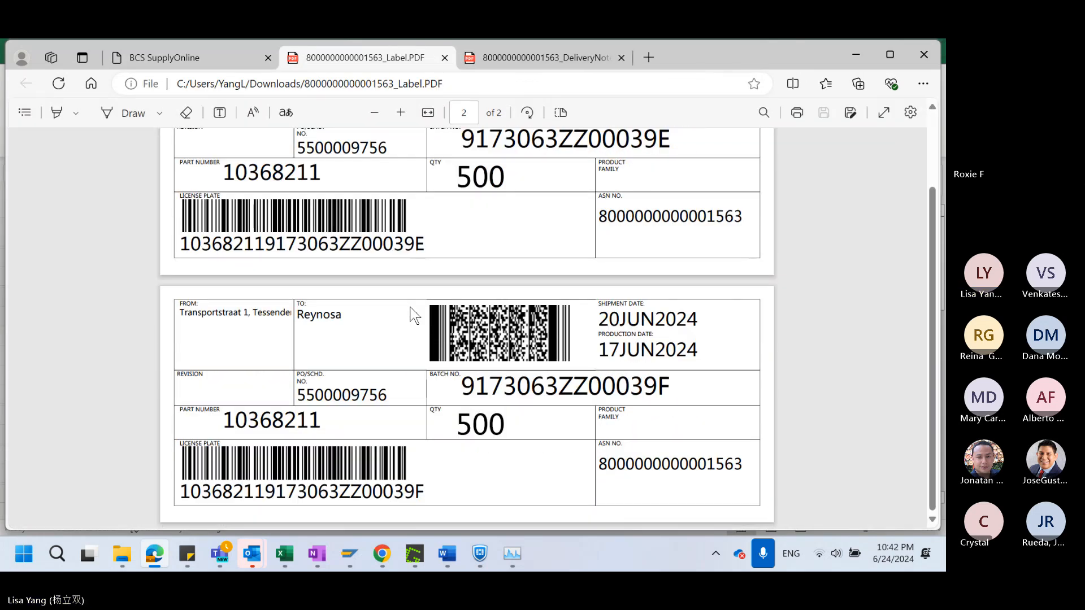
scroll(412, 313, "up", 3)
scroll(541, 377, "down", 1)
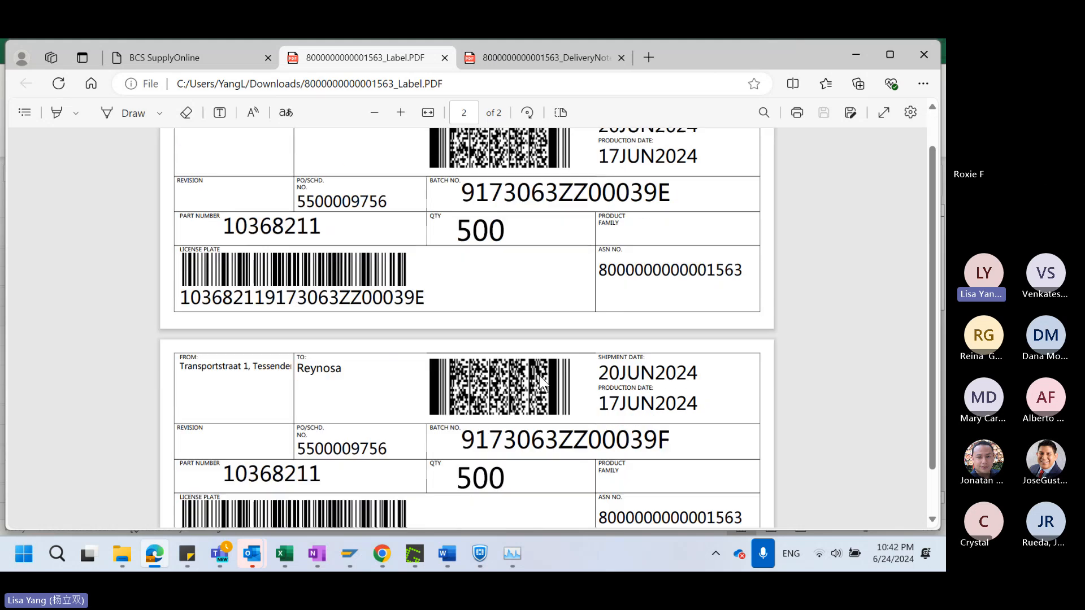
scroll(540, 378, "down", 1)
scroll(487, 197, "up", 2)
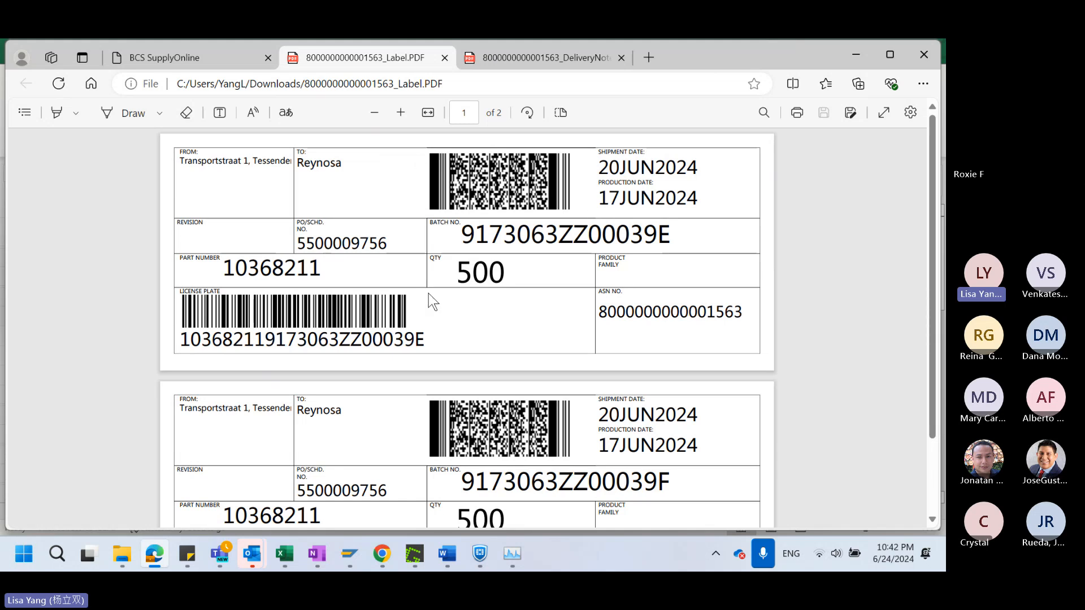
scroll(452, 297, "down", 2)
scroll(485, 300, "up", 2)
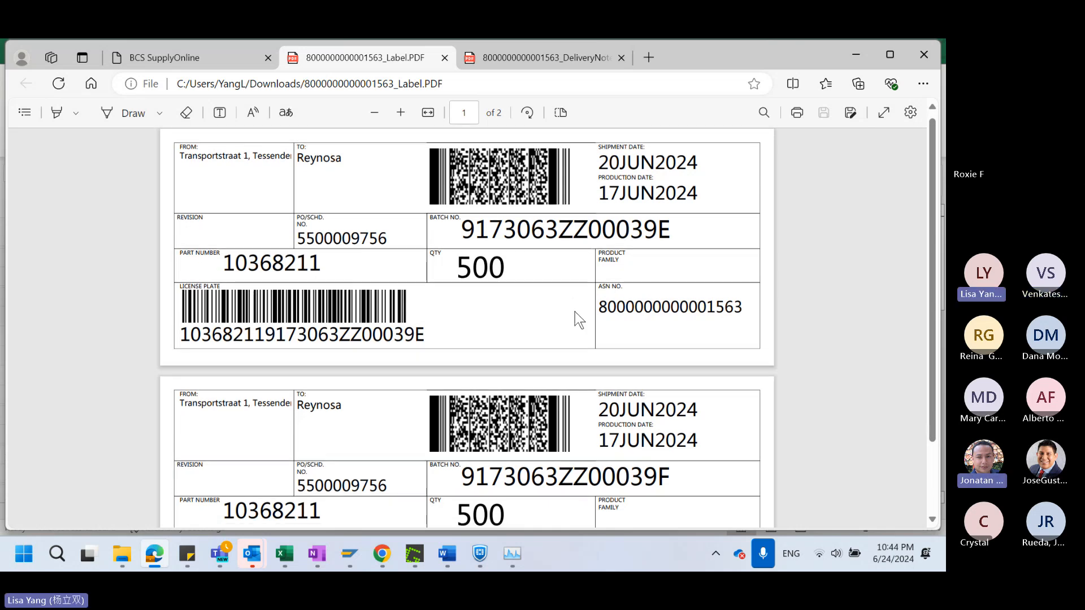
scroll(575, 311, "down", 2)
scroll(574, 313, "up", 2)
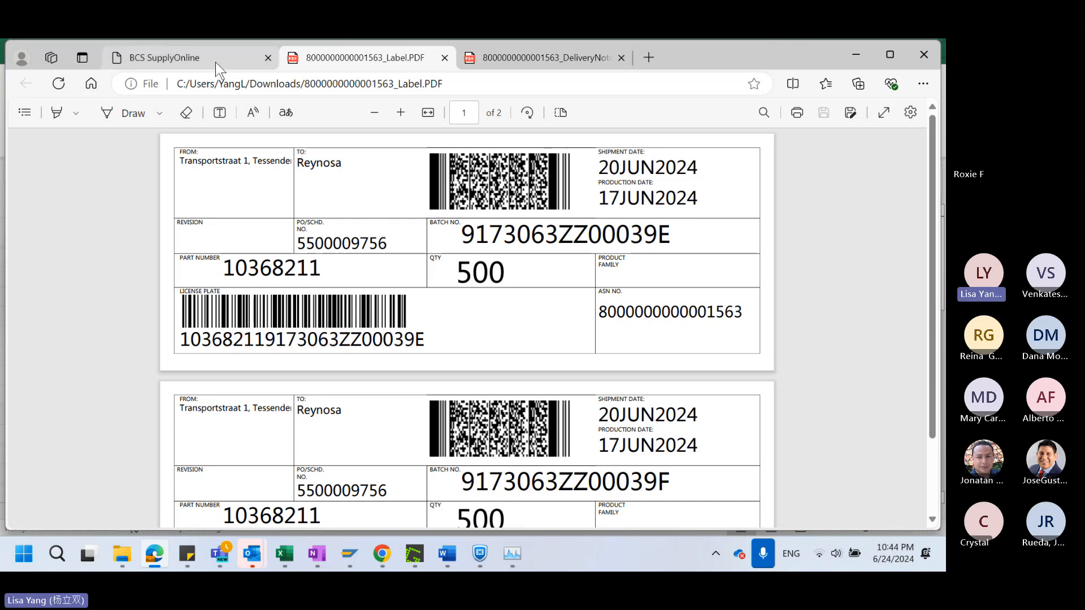
Return to the ASN details, download the delivery note PDF again, and switch to the delivery note that is already open
left_click(229, 56)
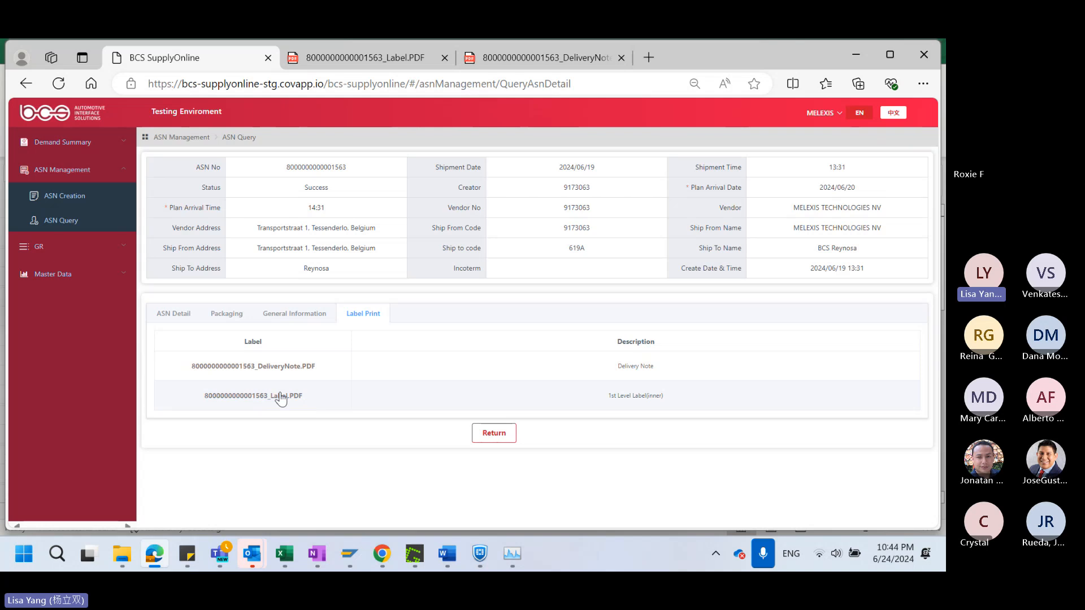
left_click(291, 368)
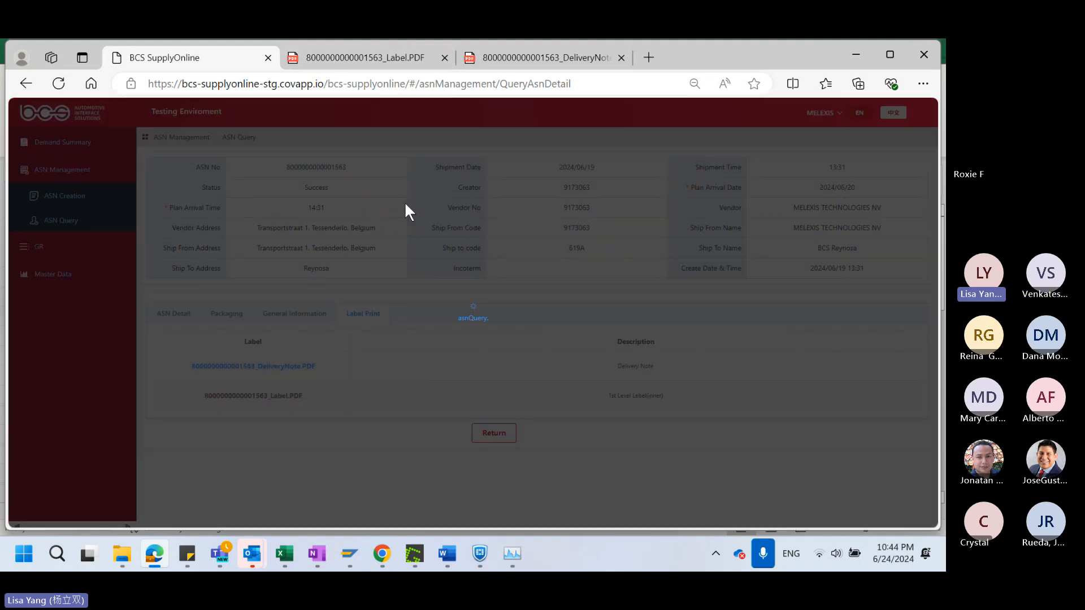
left_click(595, 58)
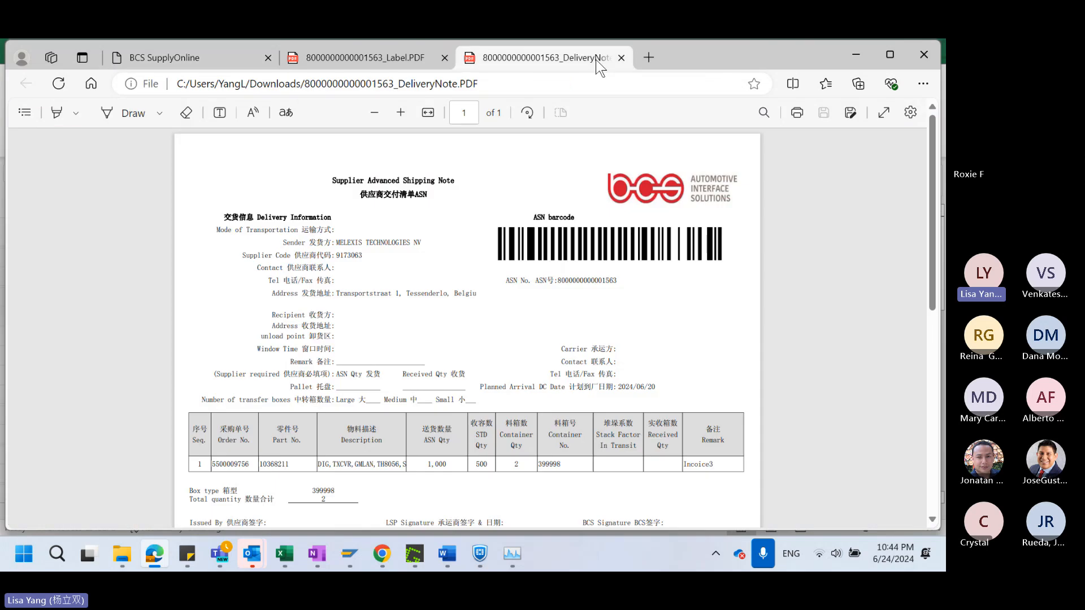
Point out the remark, part number and ASN quantity in the delivery note's item table by highlighting each value
scroll(426, 405, "down", 2)
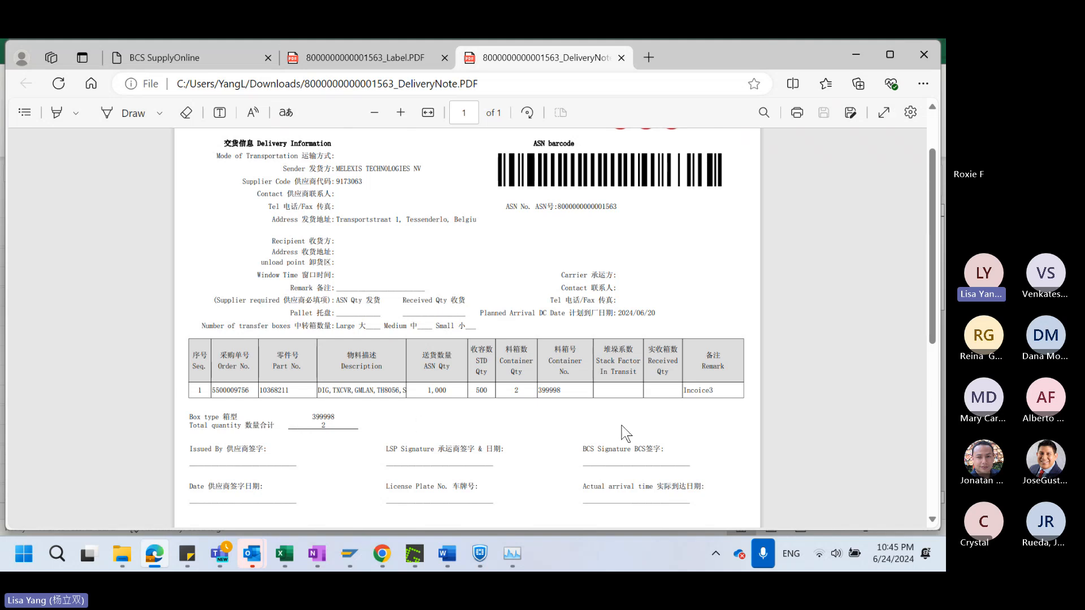
left_click_drag(712, 392, 682, 392)
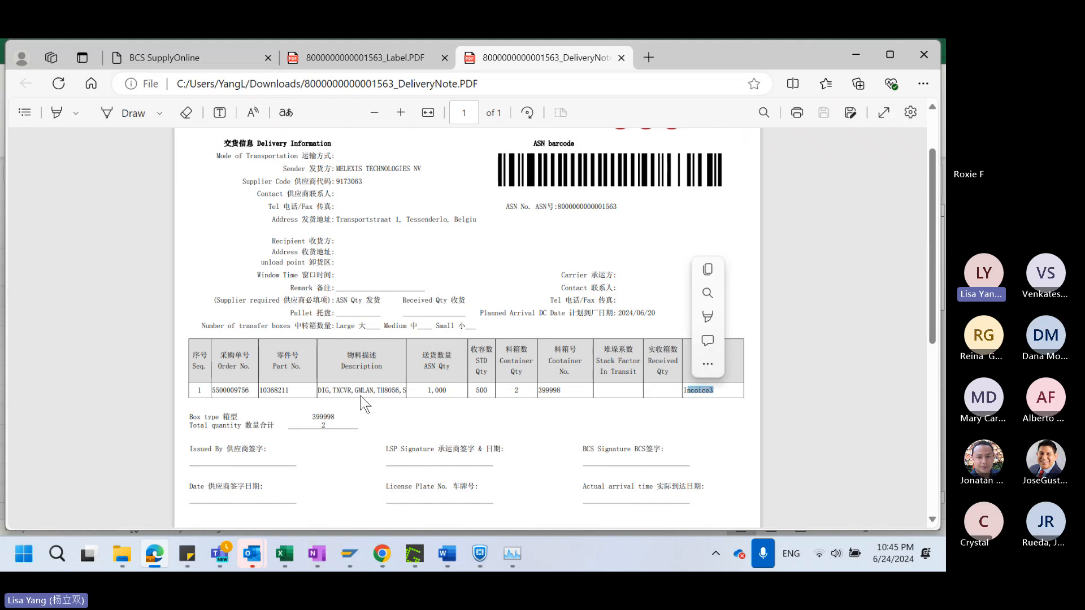
left_click(265, 393)
double_click(265, 392)
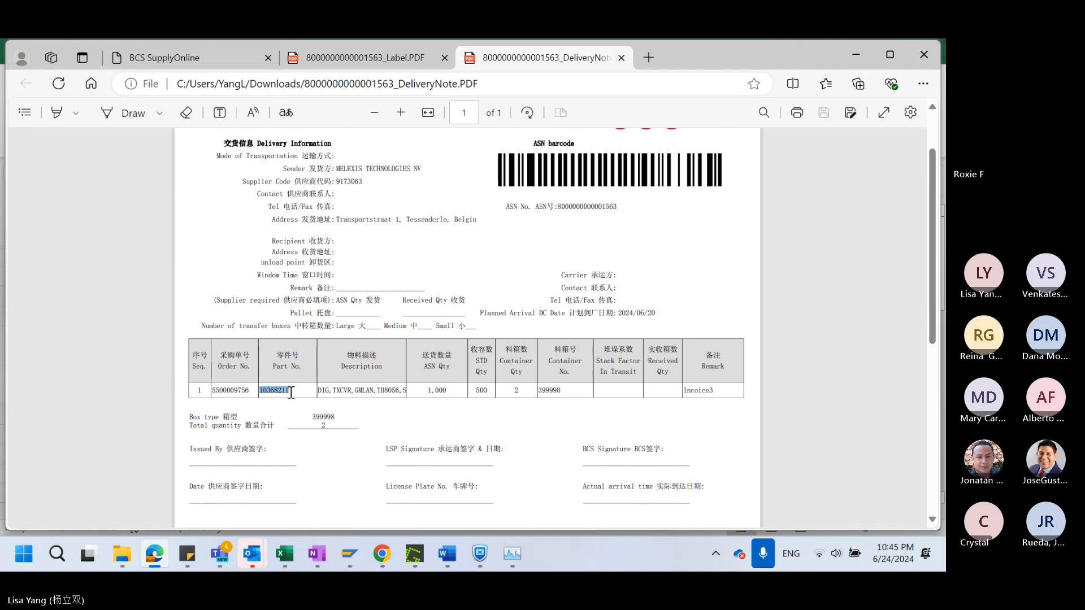
double_click(430, 390)
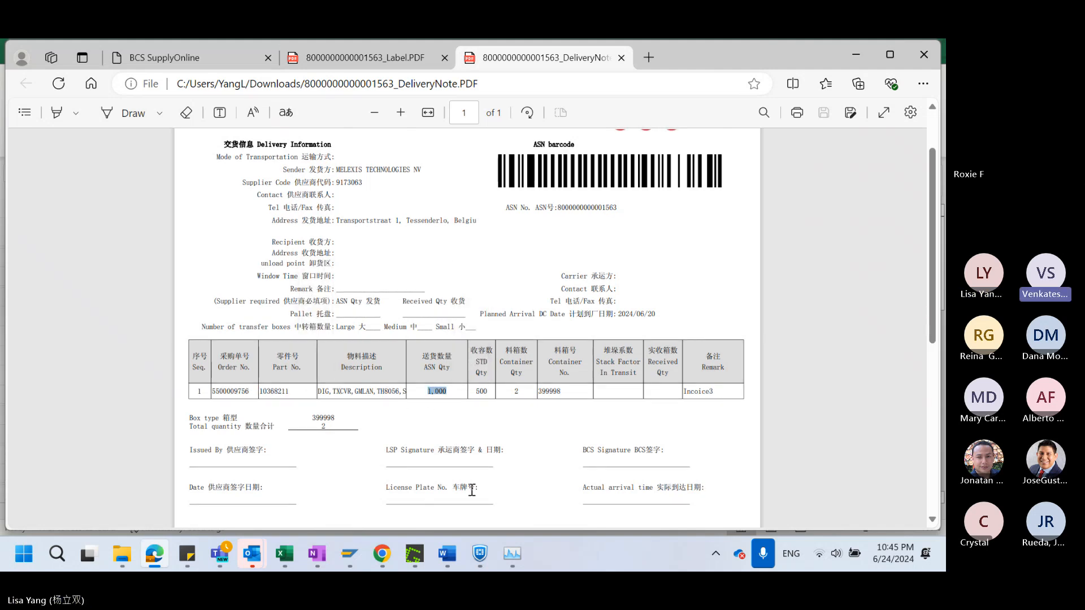
scroll(470, 490, "up", 3)
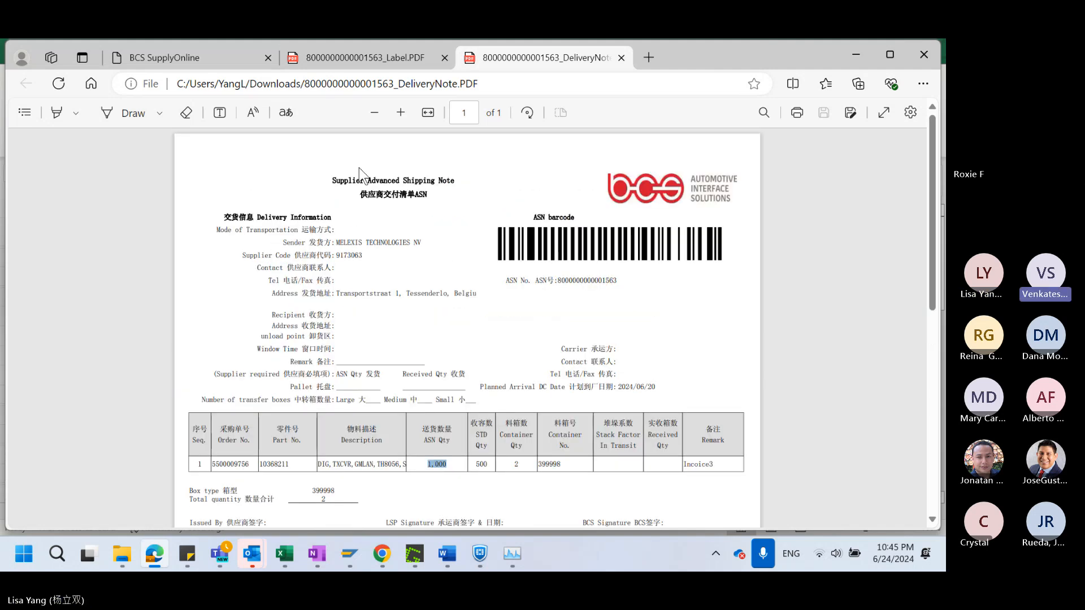
Go back to ASN Query in SupplyOnline and look through the listed ASNs with their statuses and download links
left_click(201, 56)
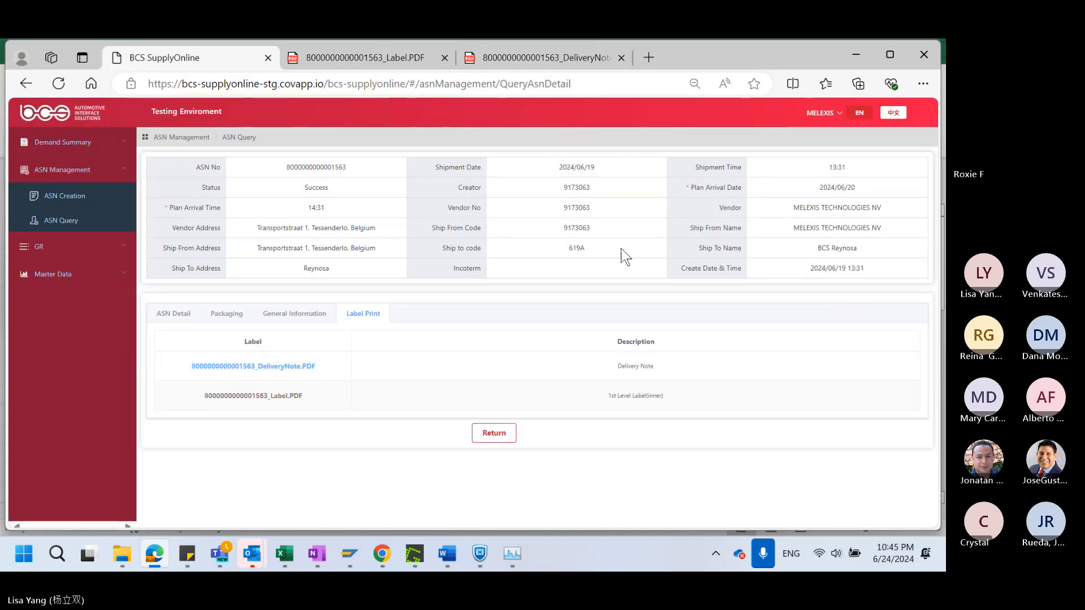
left_click(63, 221)
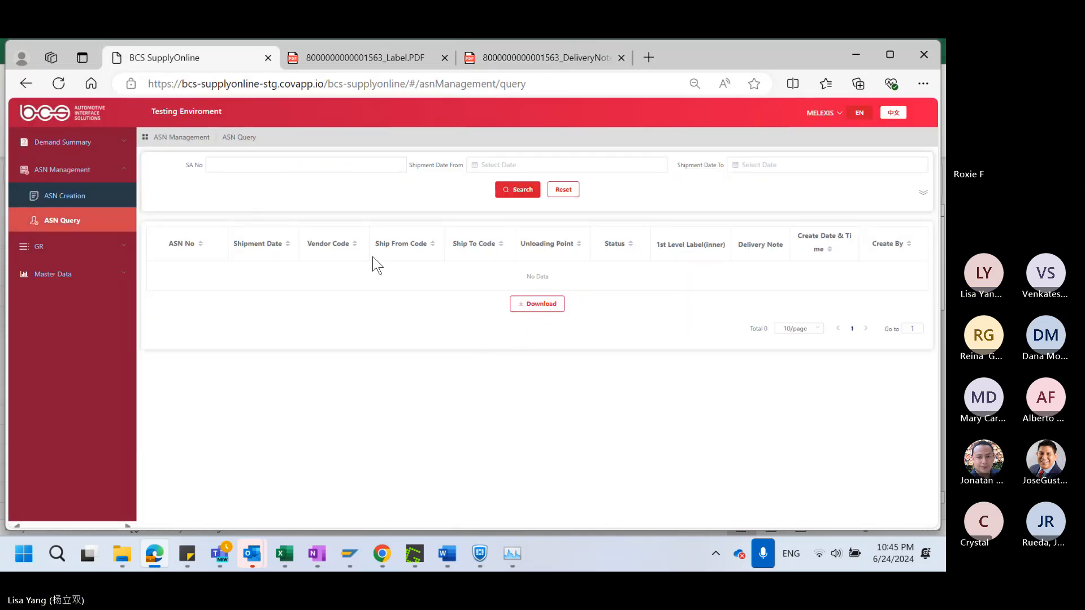
scroll(557, 351, "down", 5)
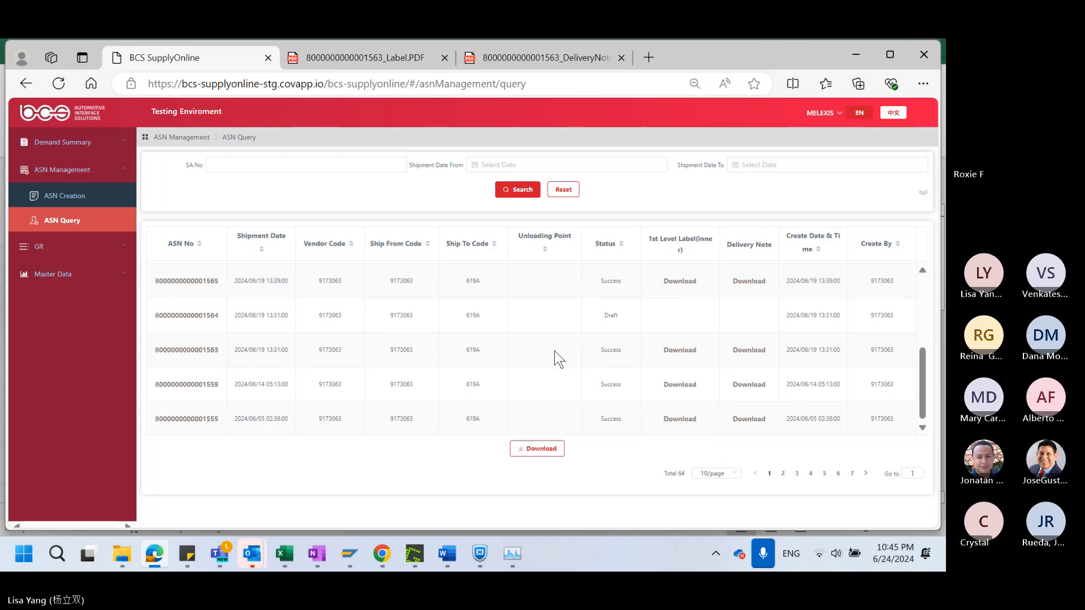
scroll(555, 353, "up", 5)
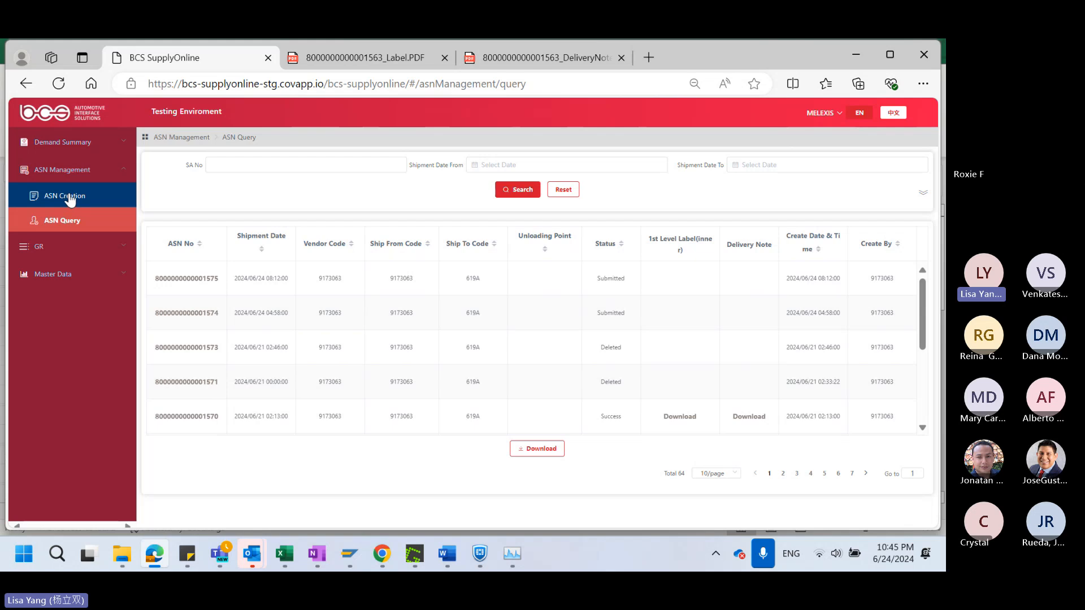
Open ASN Creation, select the demand line with delivery date 2024/01/08, review the list, and clear the selection
left_click(67, 202)
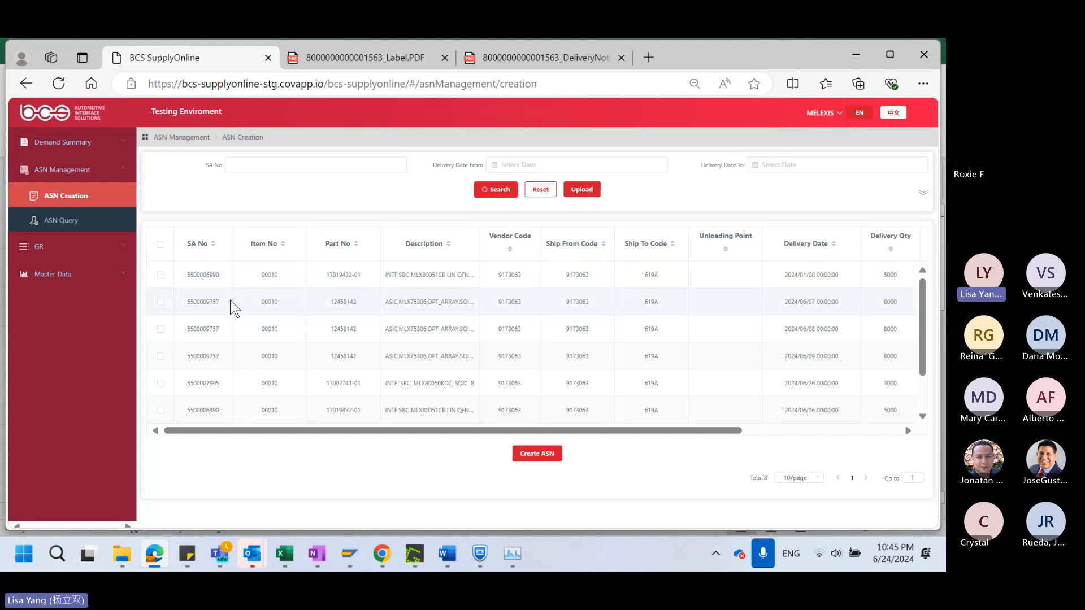
left_click(160, 275)
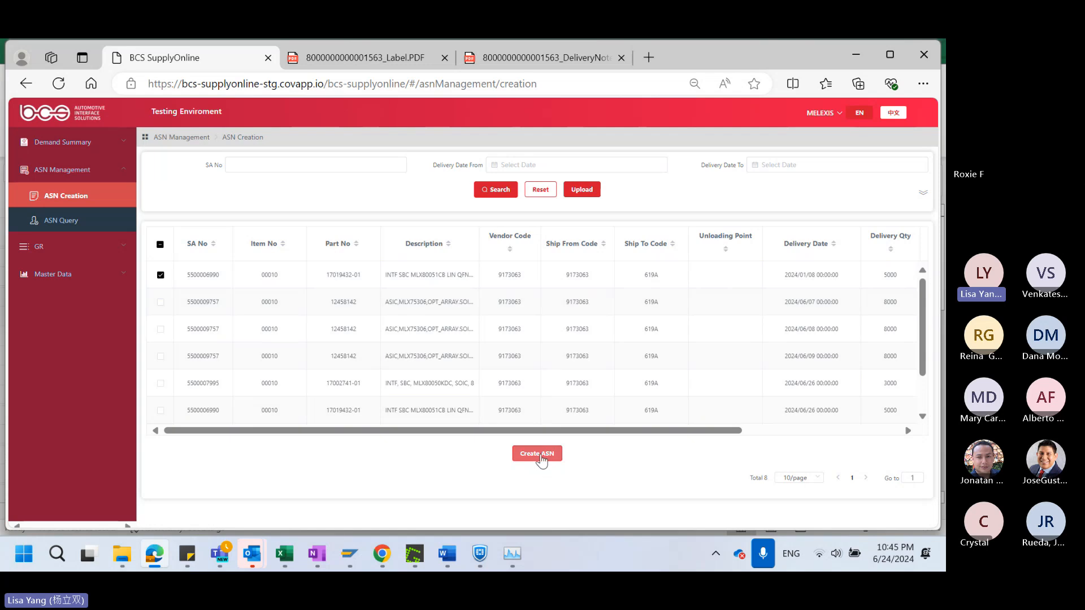
left_click(586, 199)
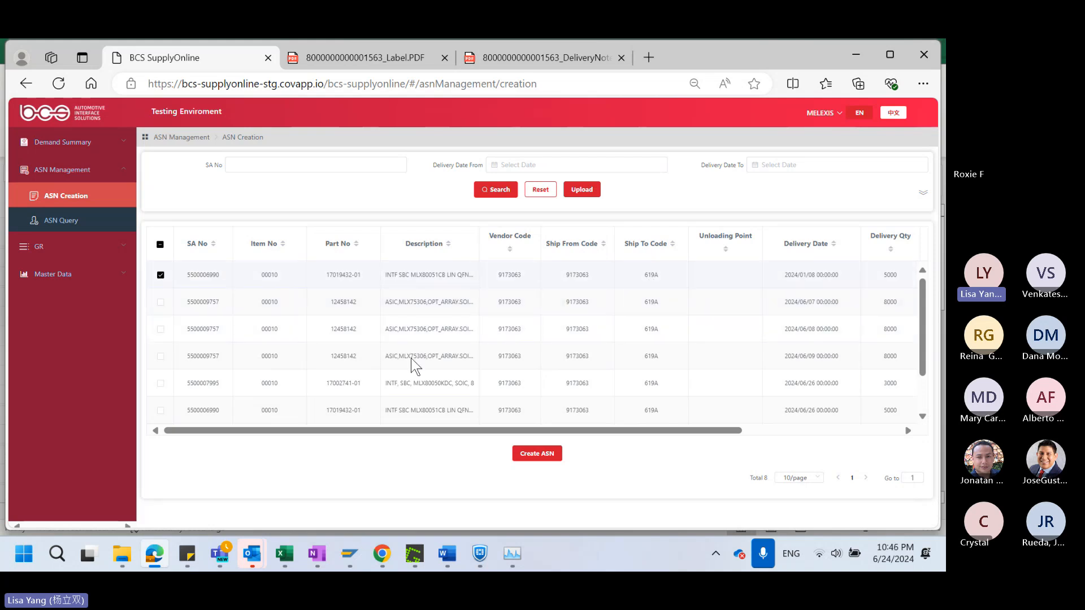
scroll(509, 410, "down", 2)
scroll(507, 405, "up", 3)
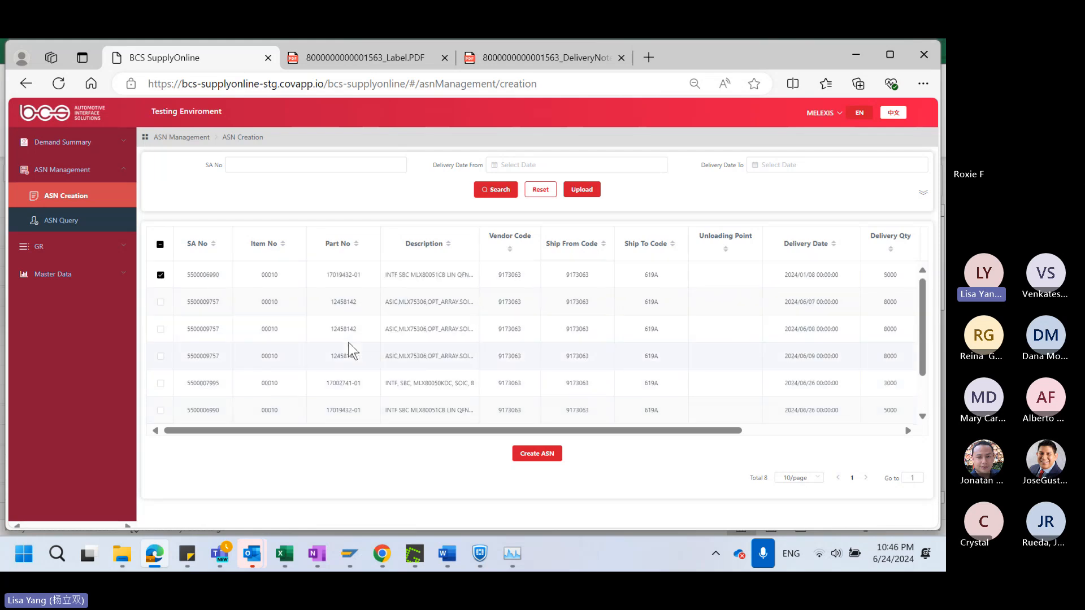
left_click(161, 275)
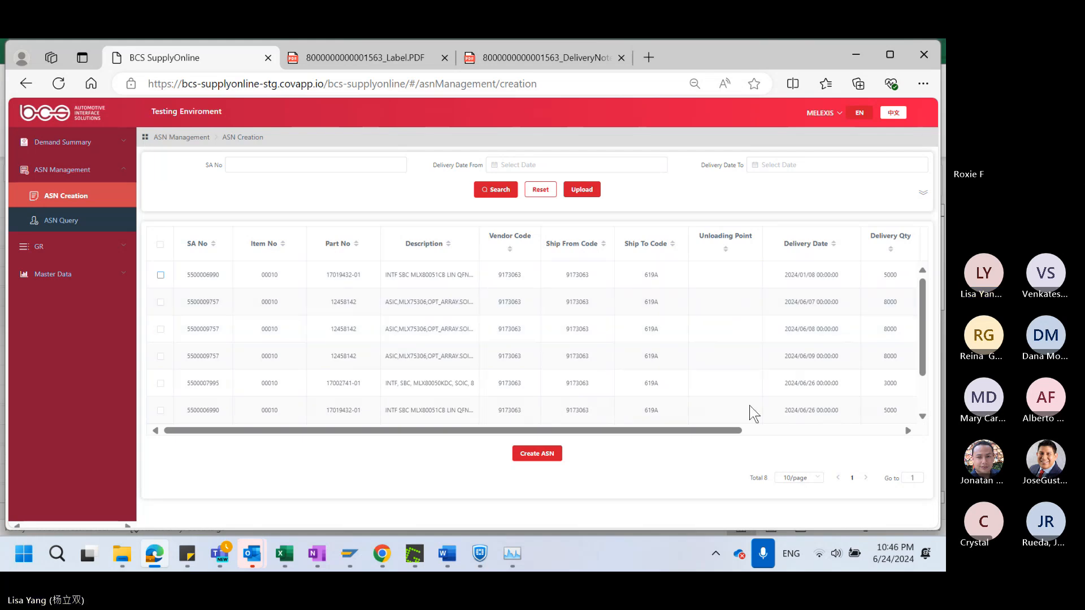
Consult July 2024 in the system calendar, close it, and look at the last demand lines in ASN Creation
left_click(881, 557)
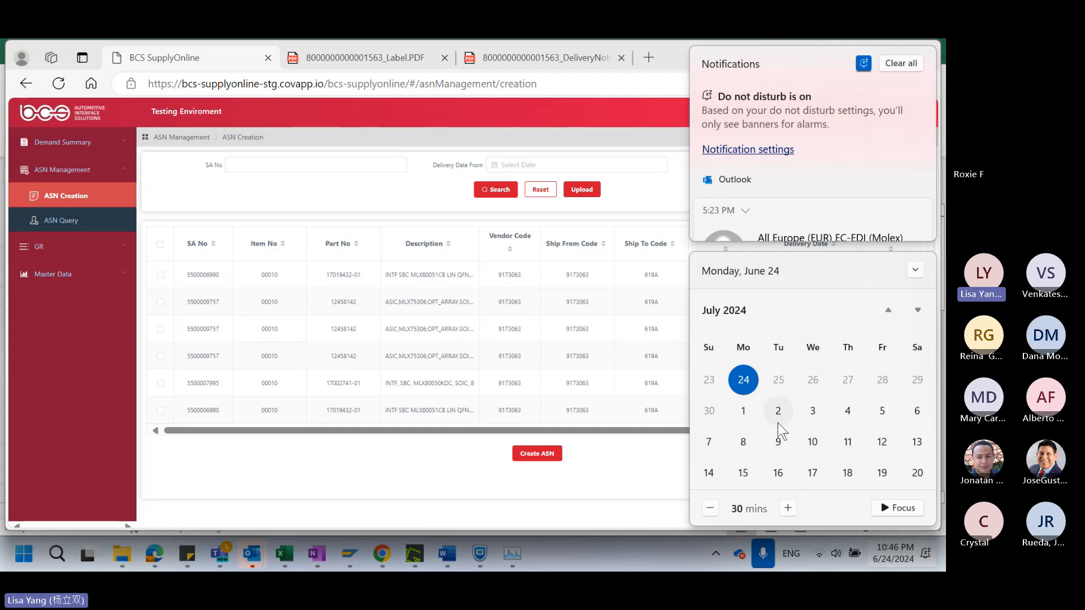
left_click(336, 209)
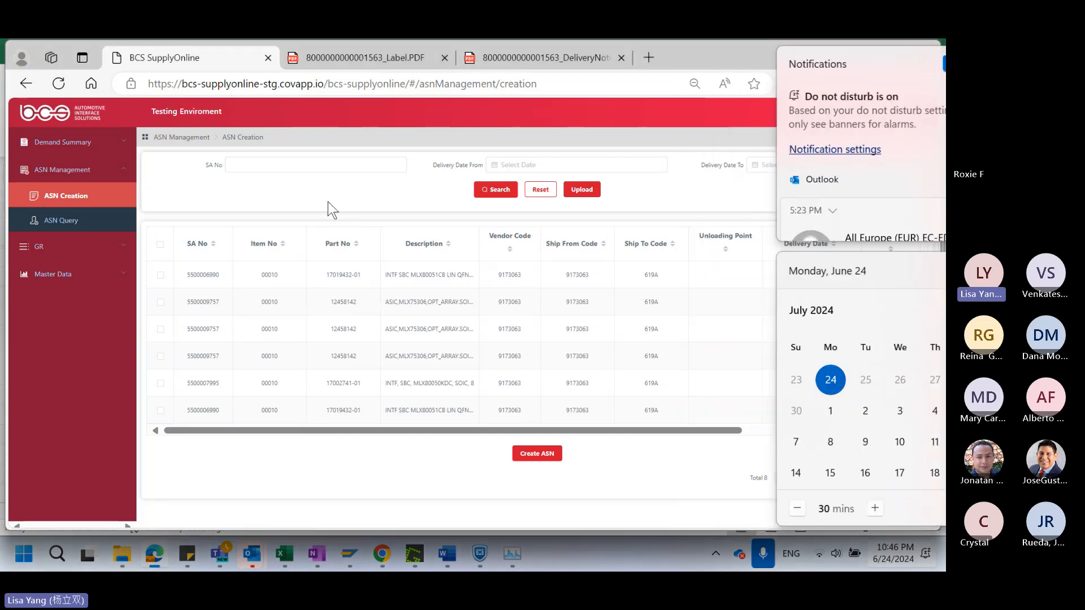
scroll(215, 408, "down", 2)
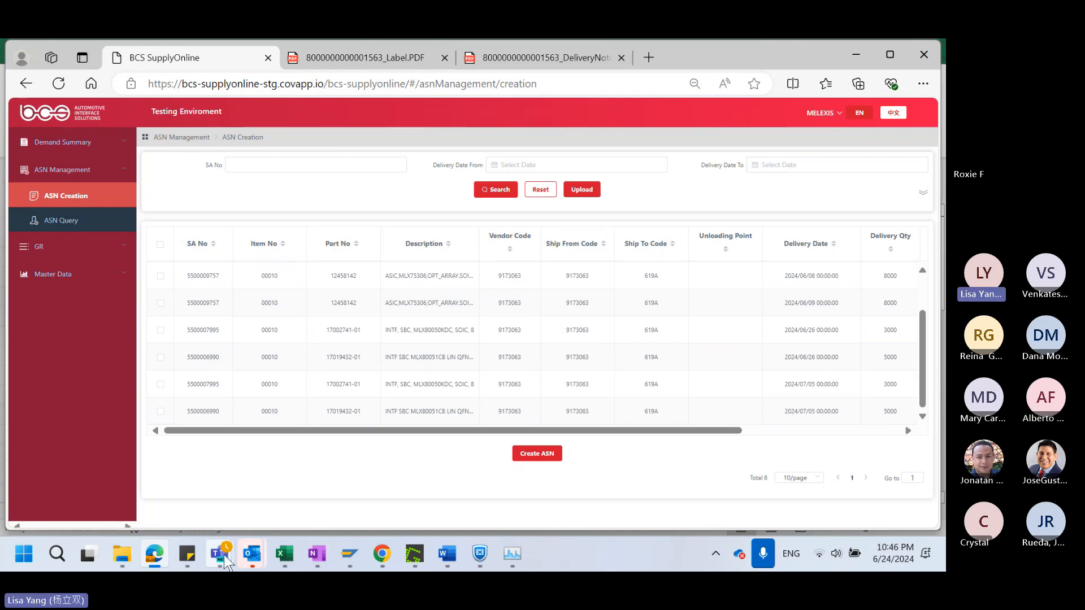
Switch to the Teams meeting, dismiss the spoken-language notice, and leave the meeting
mouse_move(221, 554)
left_click(232, 462)
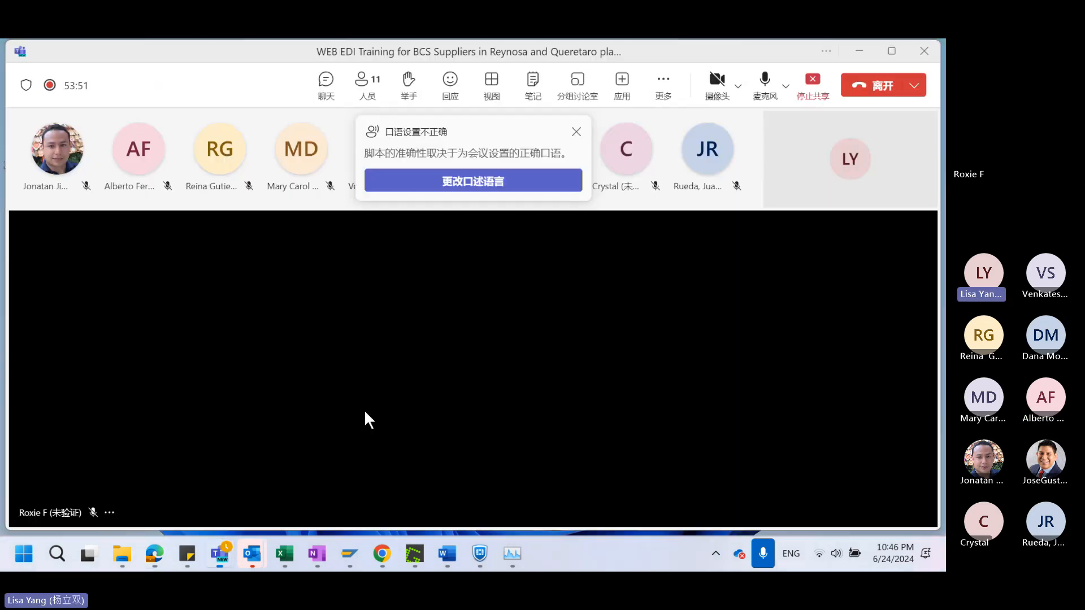
left_click(576, 132)
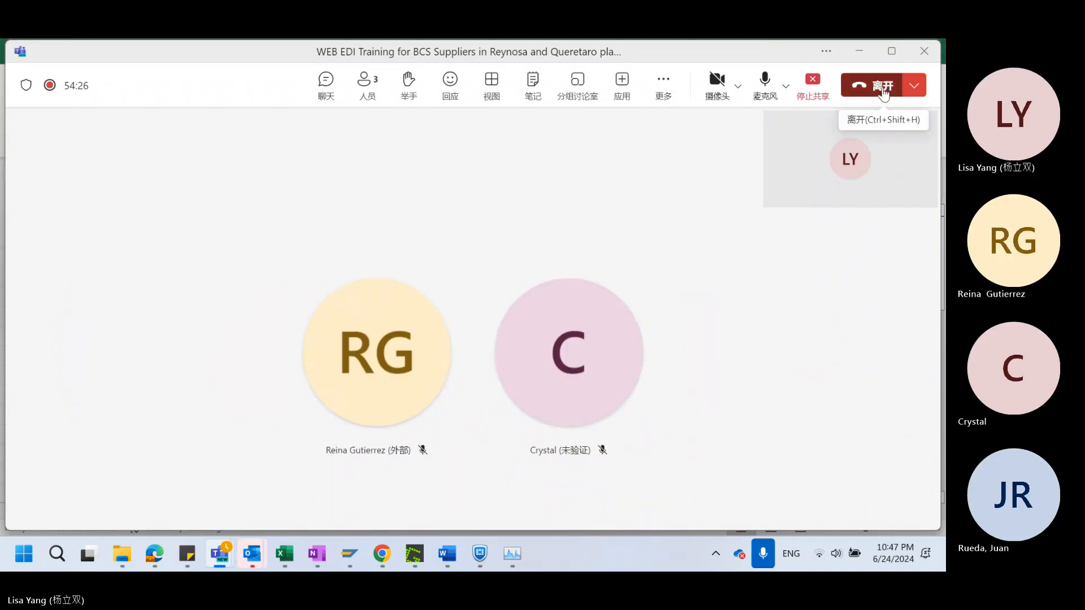
left_click(883, 87)
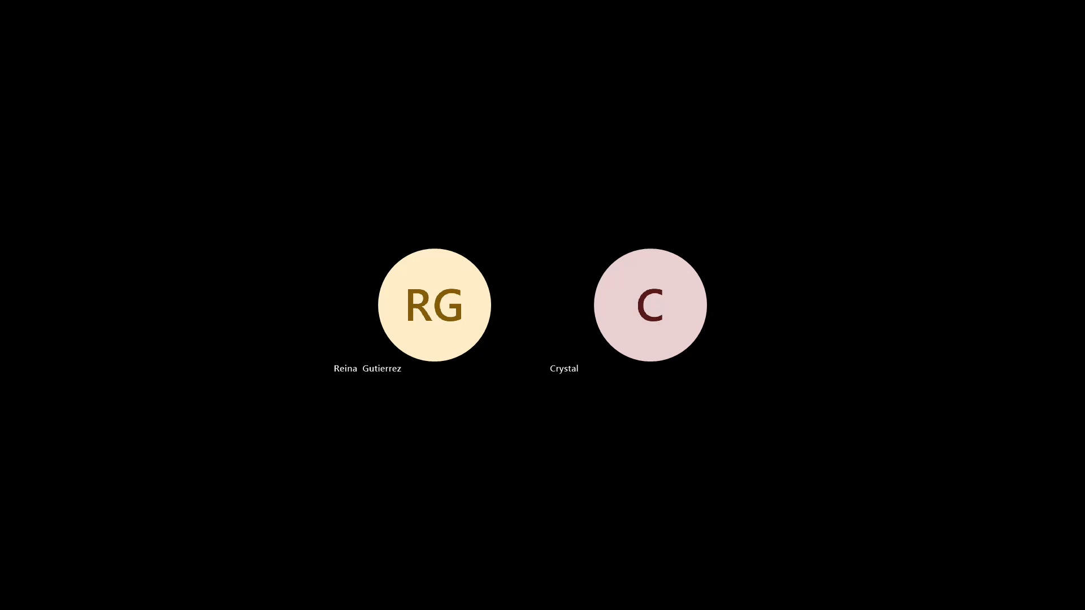